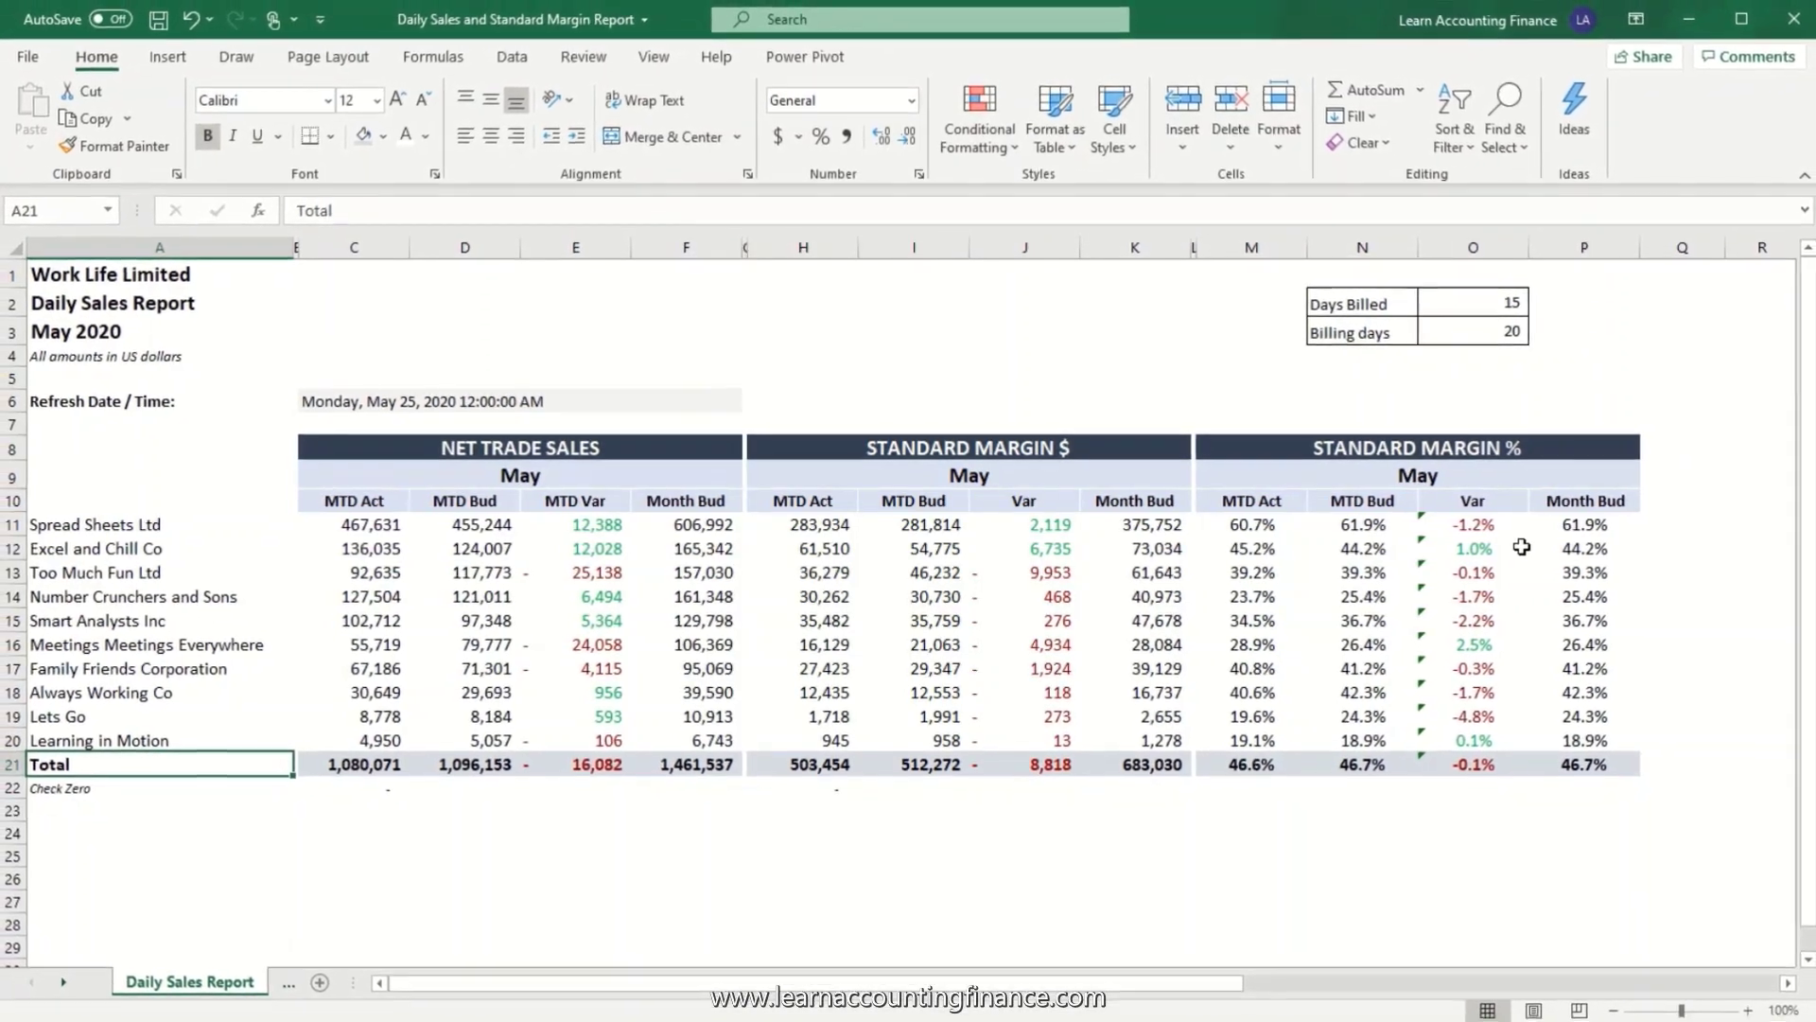
- Examine the Days Billed and Billing days cells, their formulas and the refresh date they depend on in the Daily Sales Report
drag(1365, 301, 1477, 302)
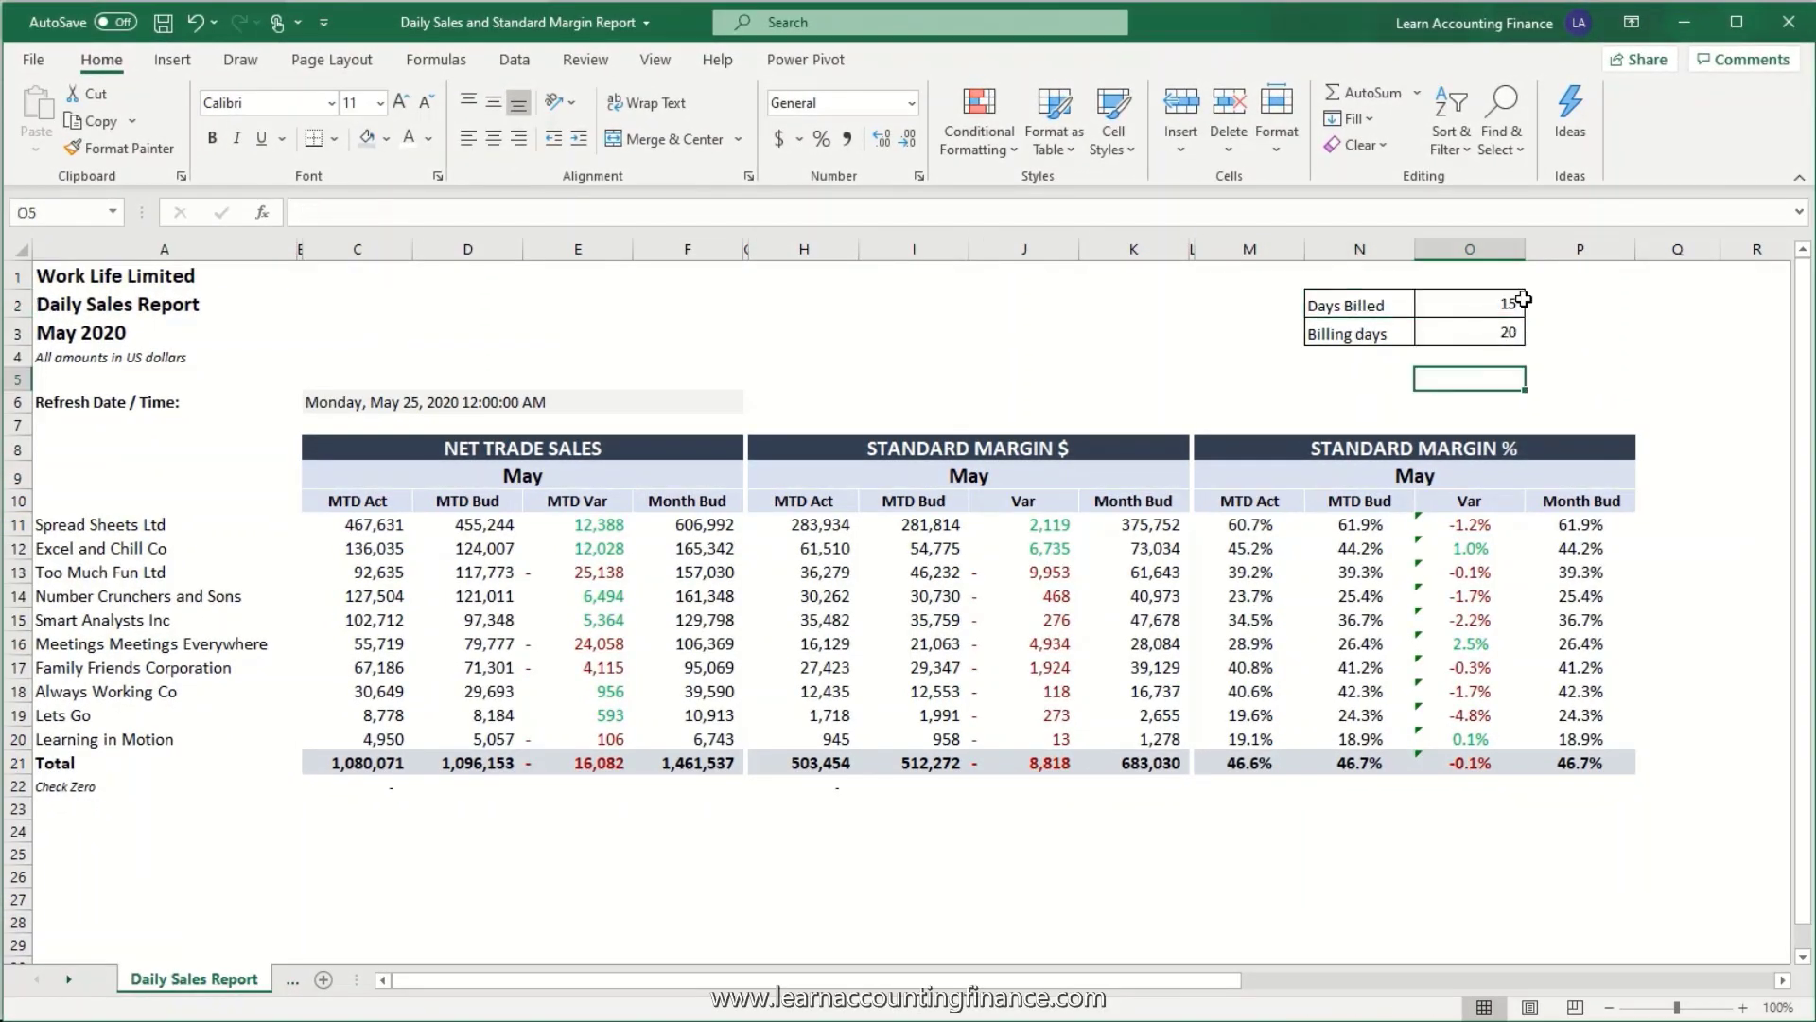
drag(1363, 301, 1455, 326)
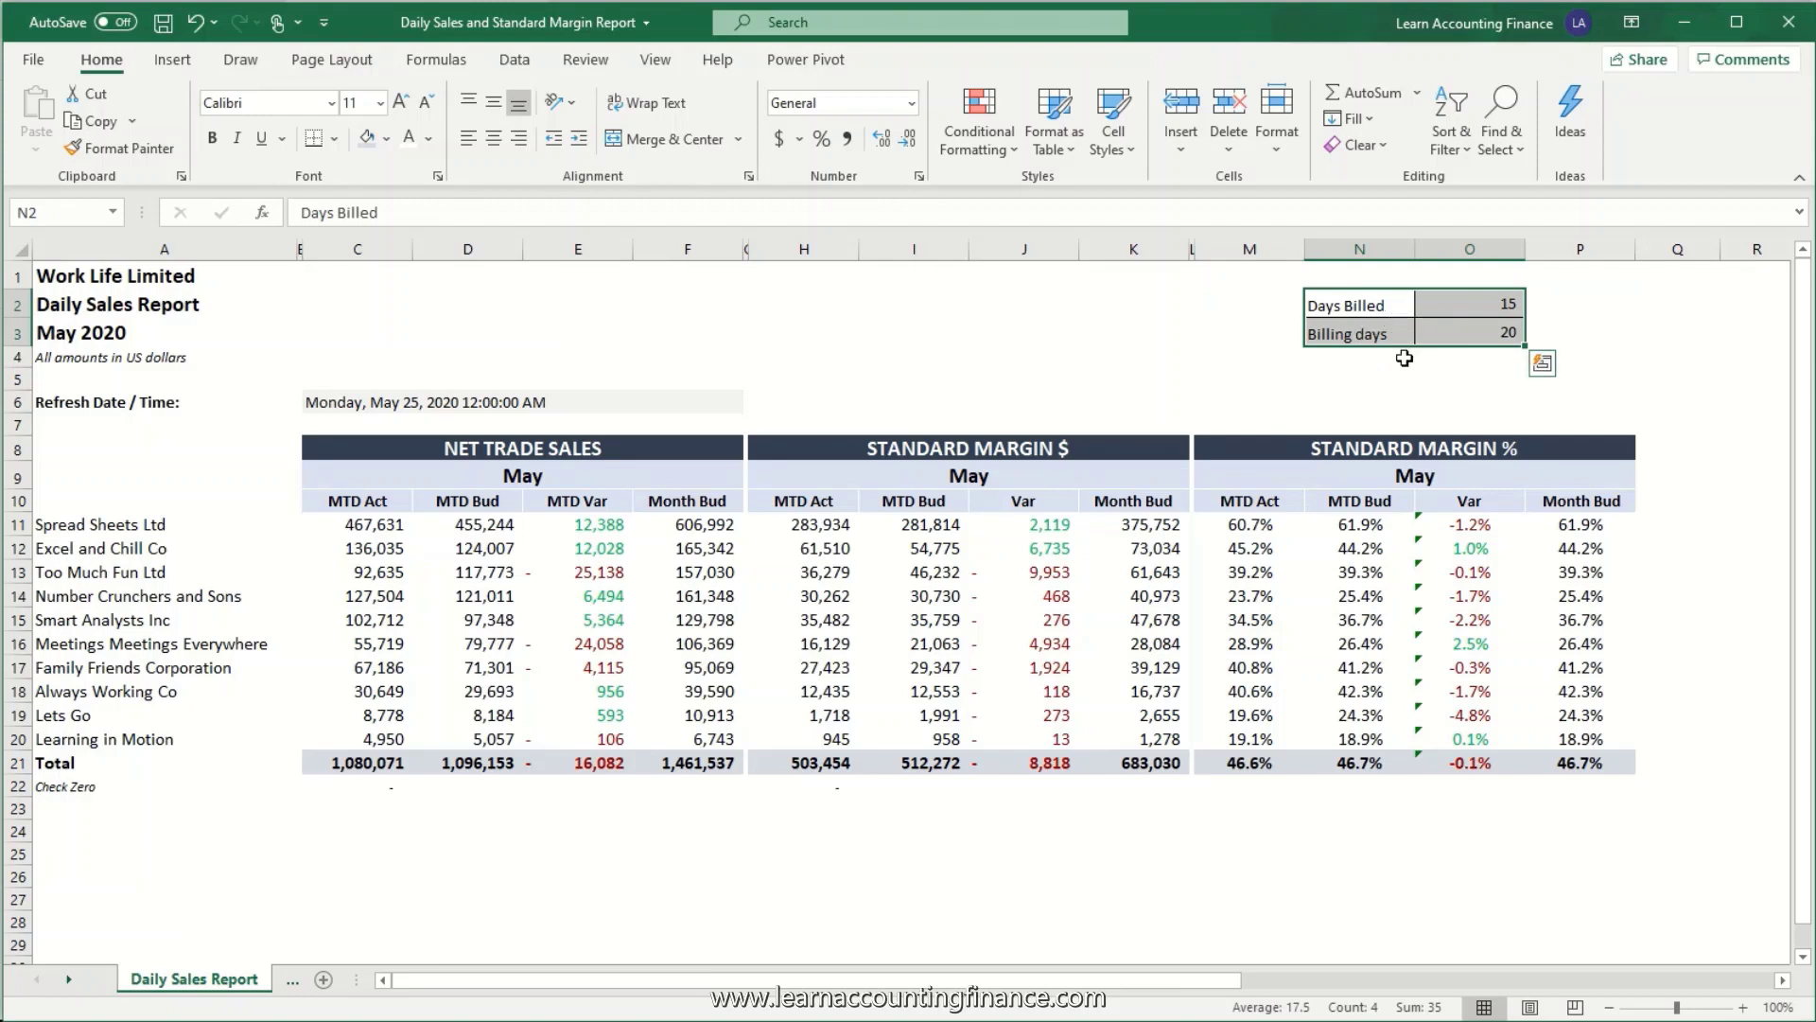
click(1362, 337)
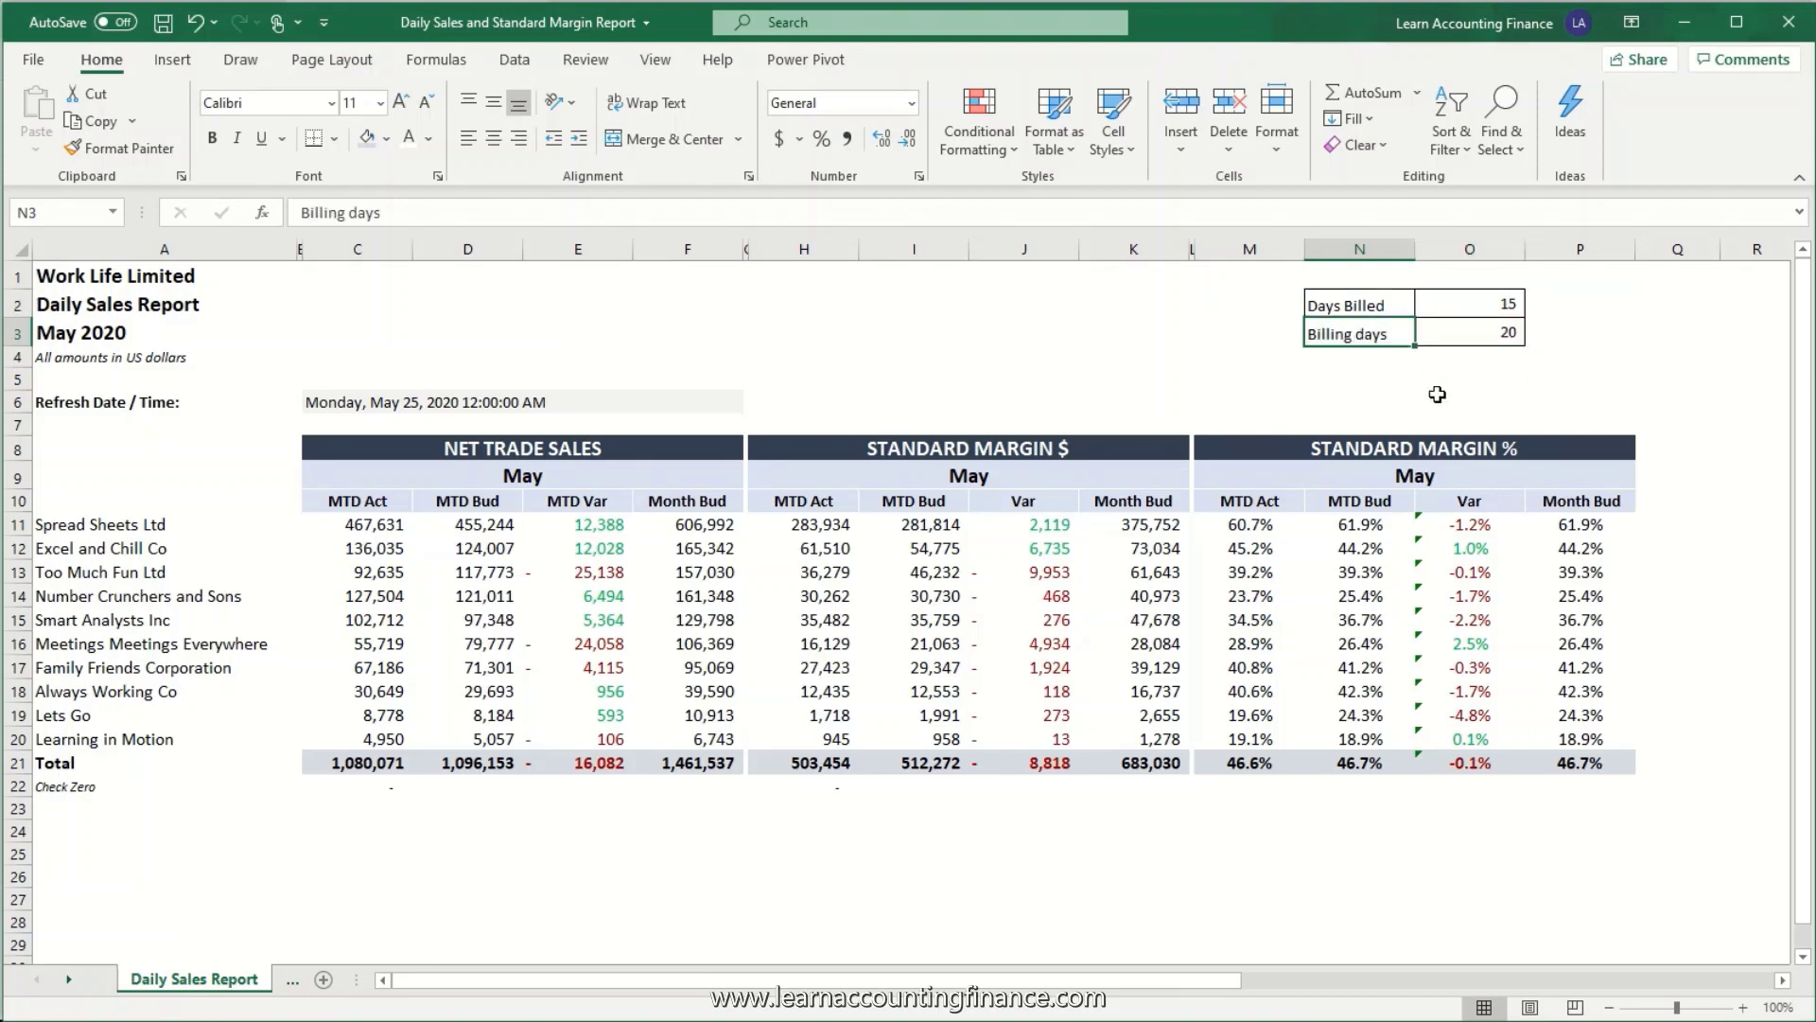
key(alt+Tab)
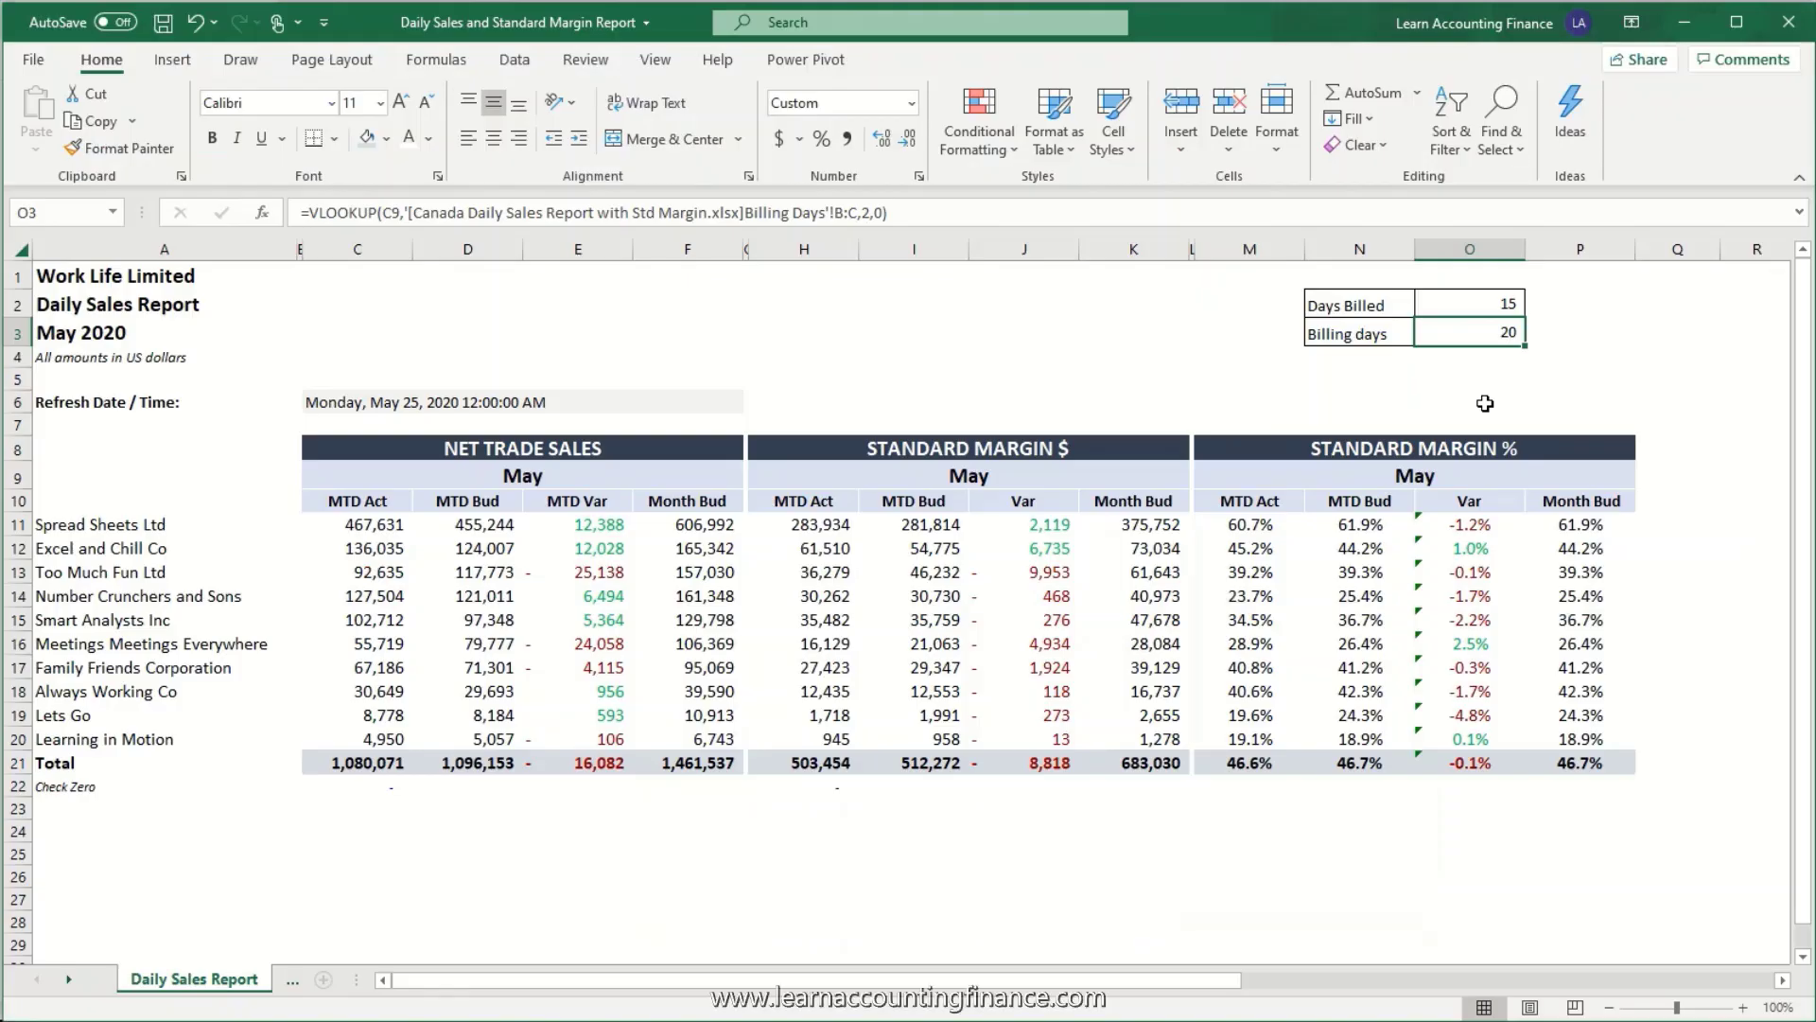
click(1488, 303)
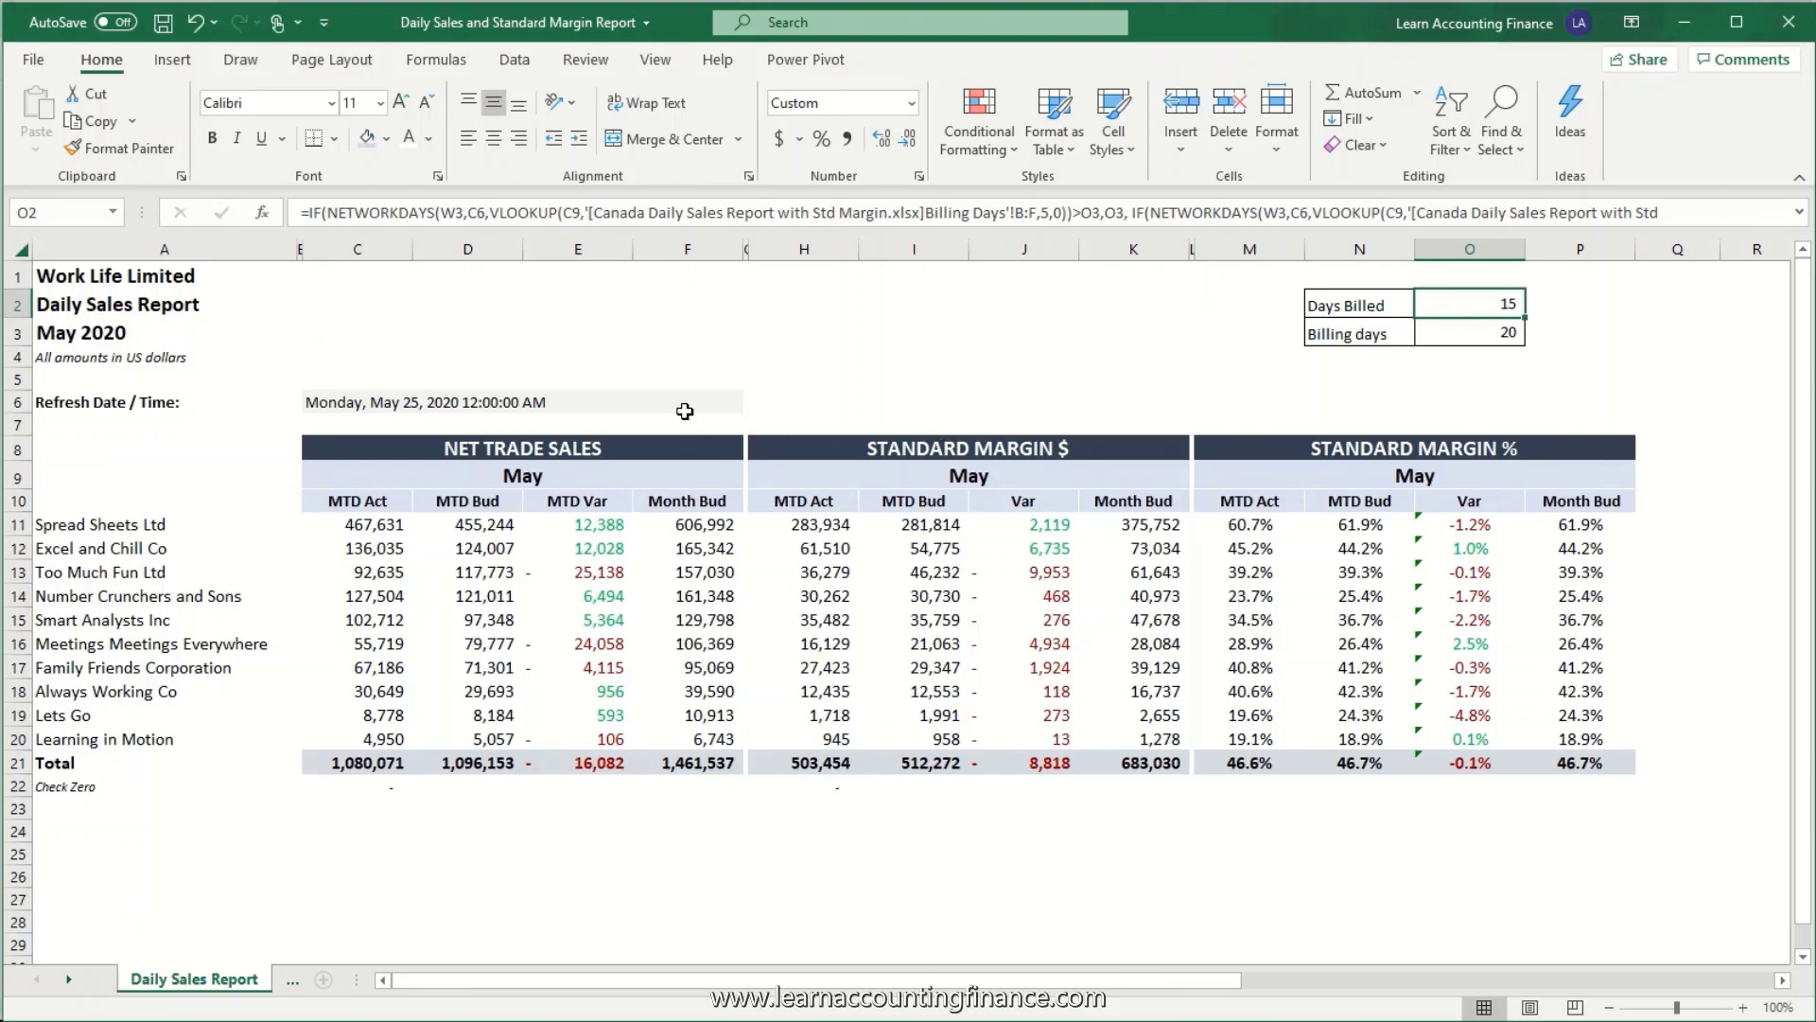
click(464, 408)
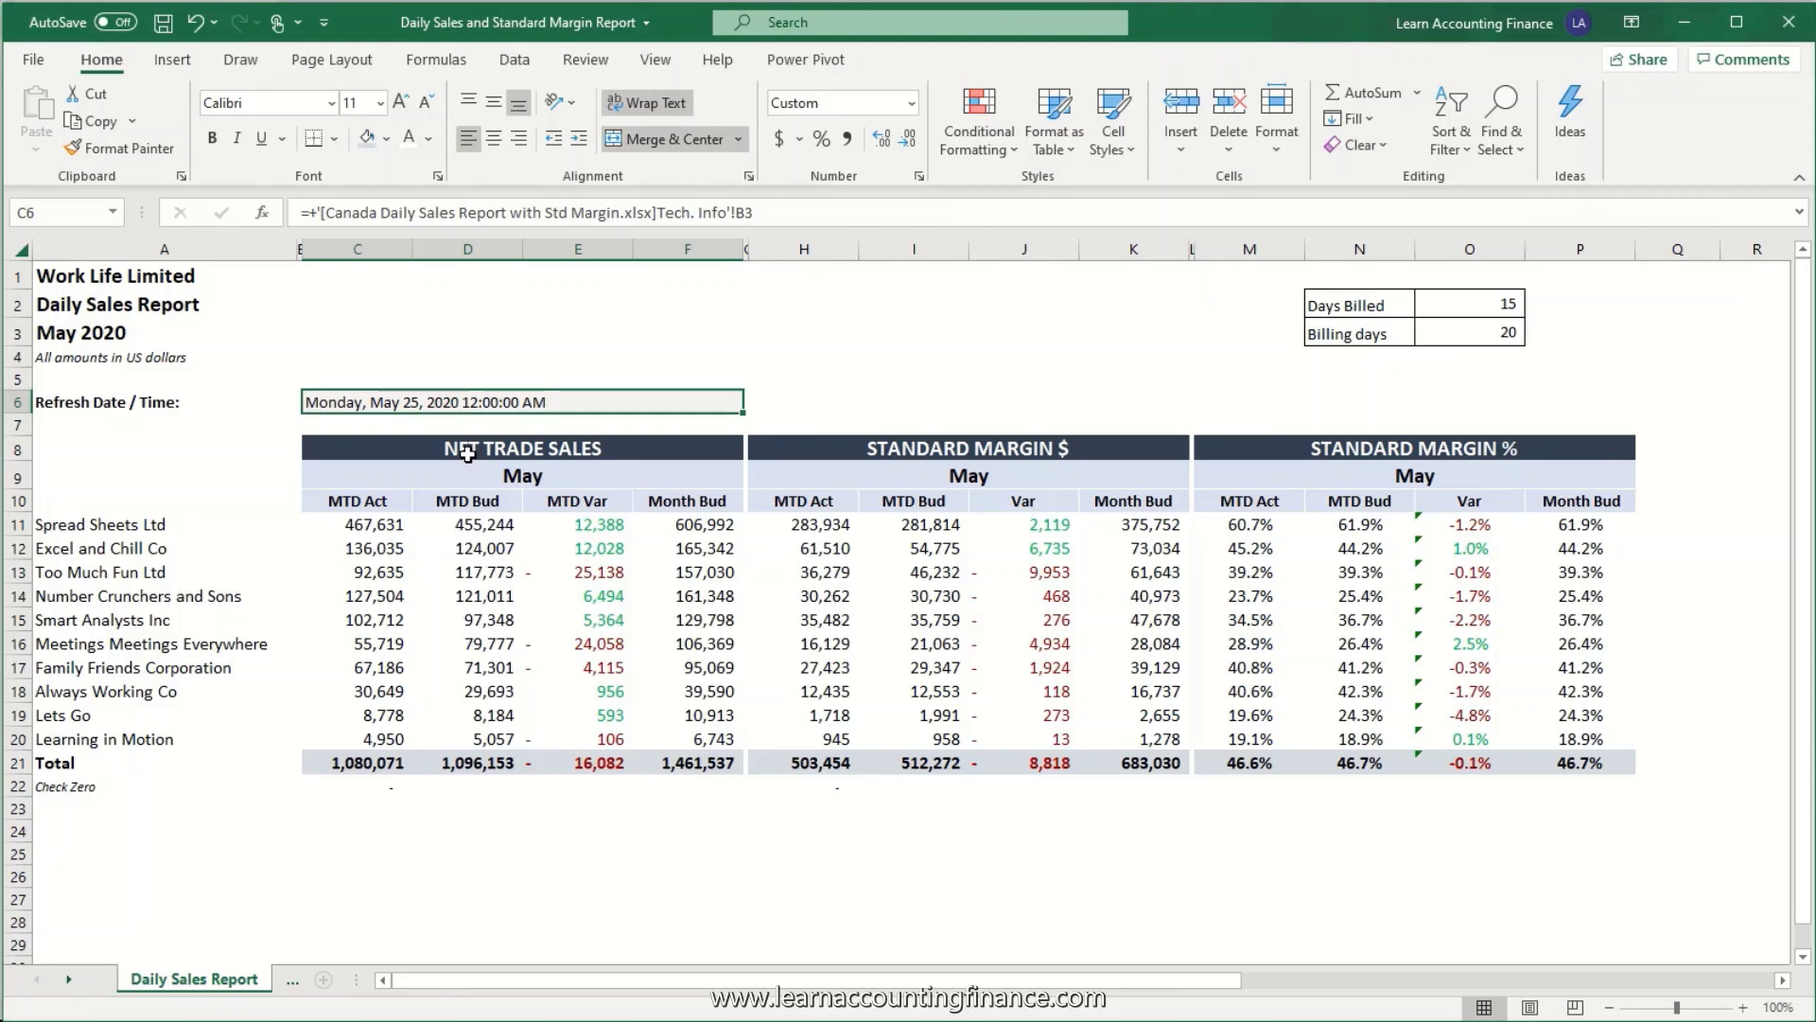
click(1476, 303)
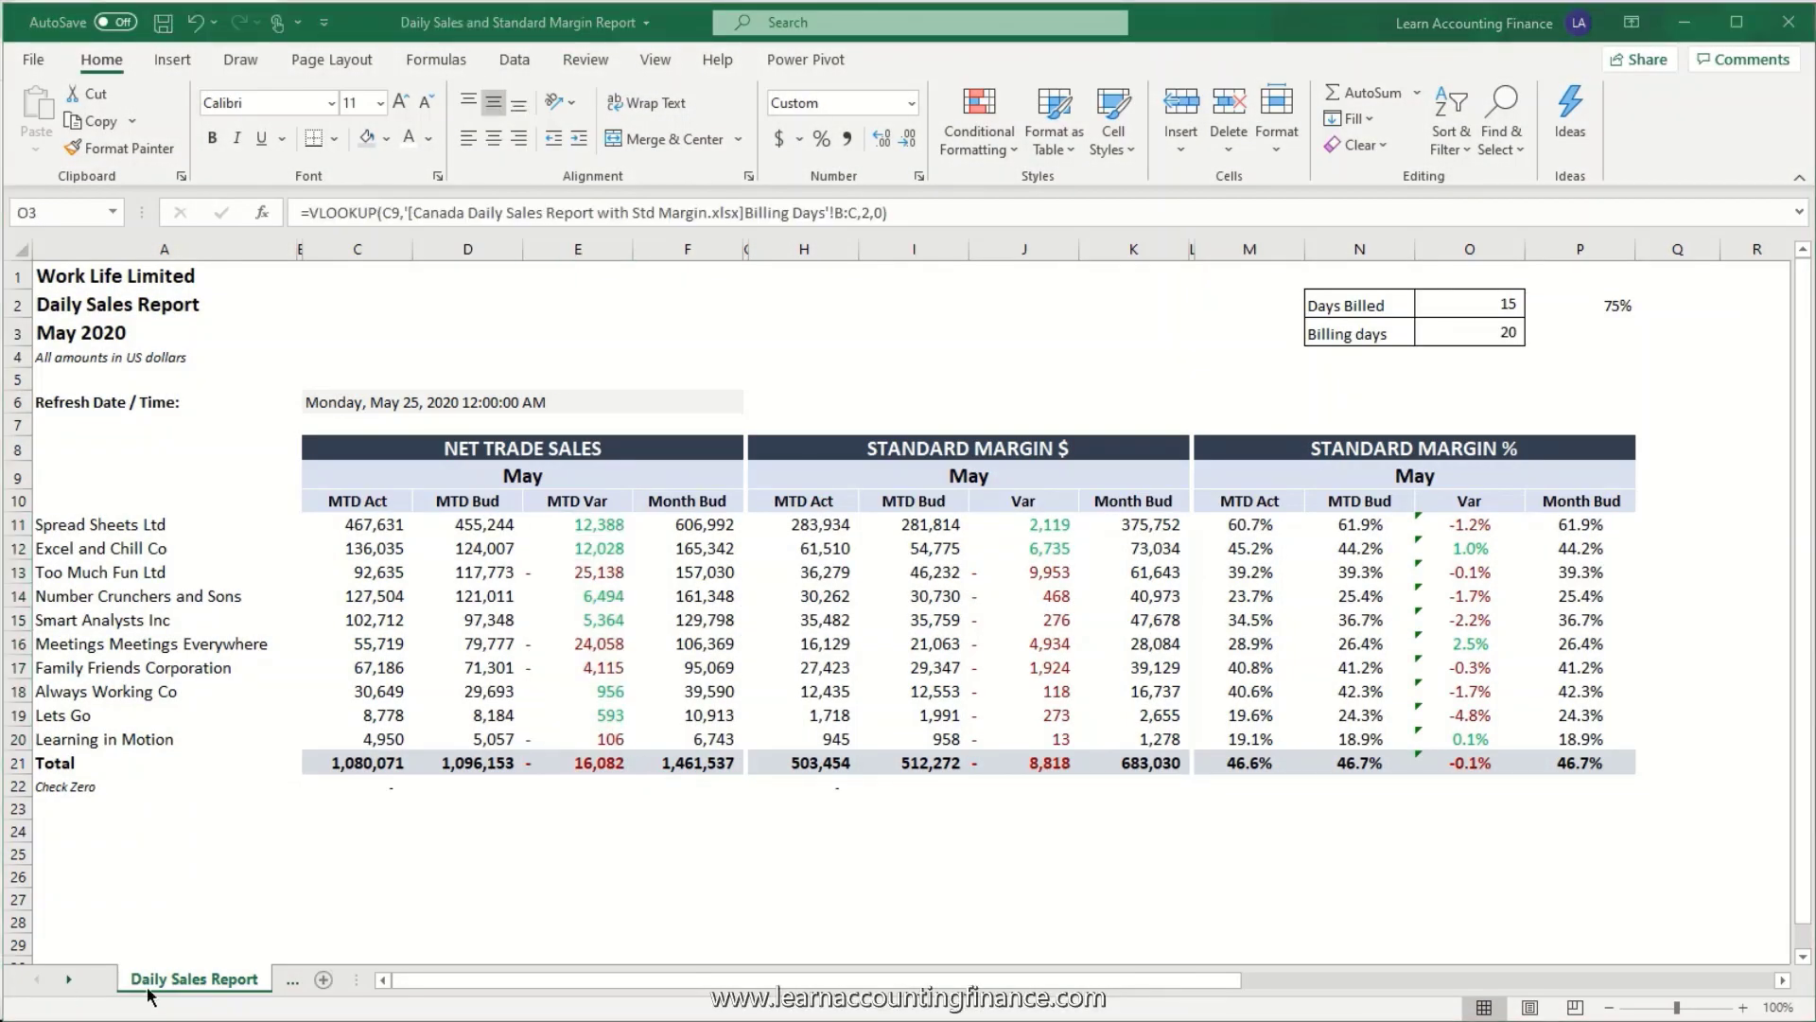
- Insert a new worksheet before Daily Sales Report and start a table at C3 with headers Month, Start Date, End Date and Holidays
right_click(218, 979)
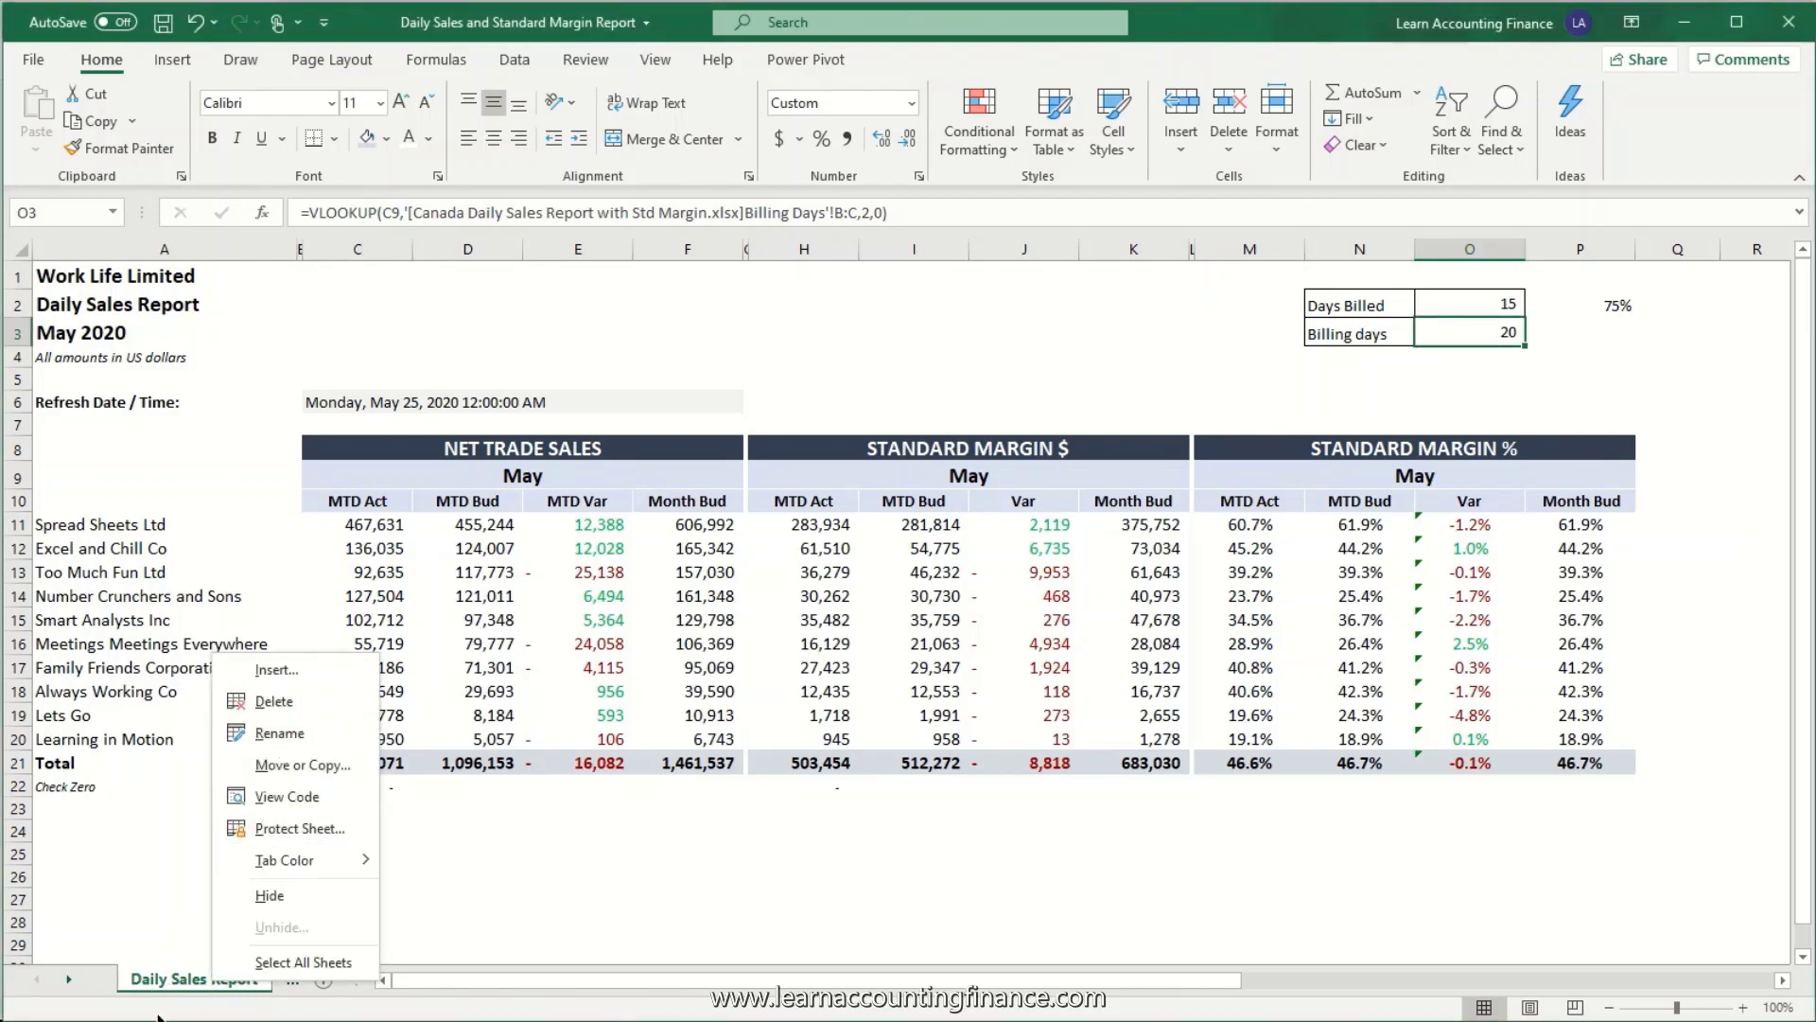
click(276, 669)
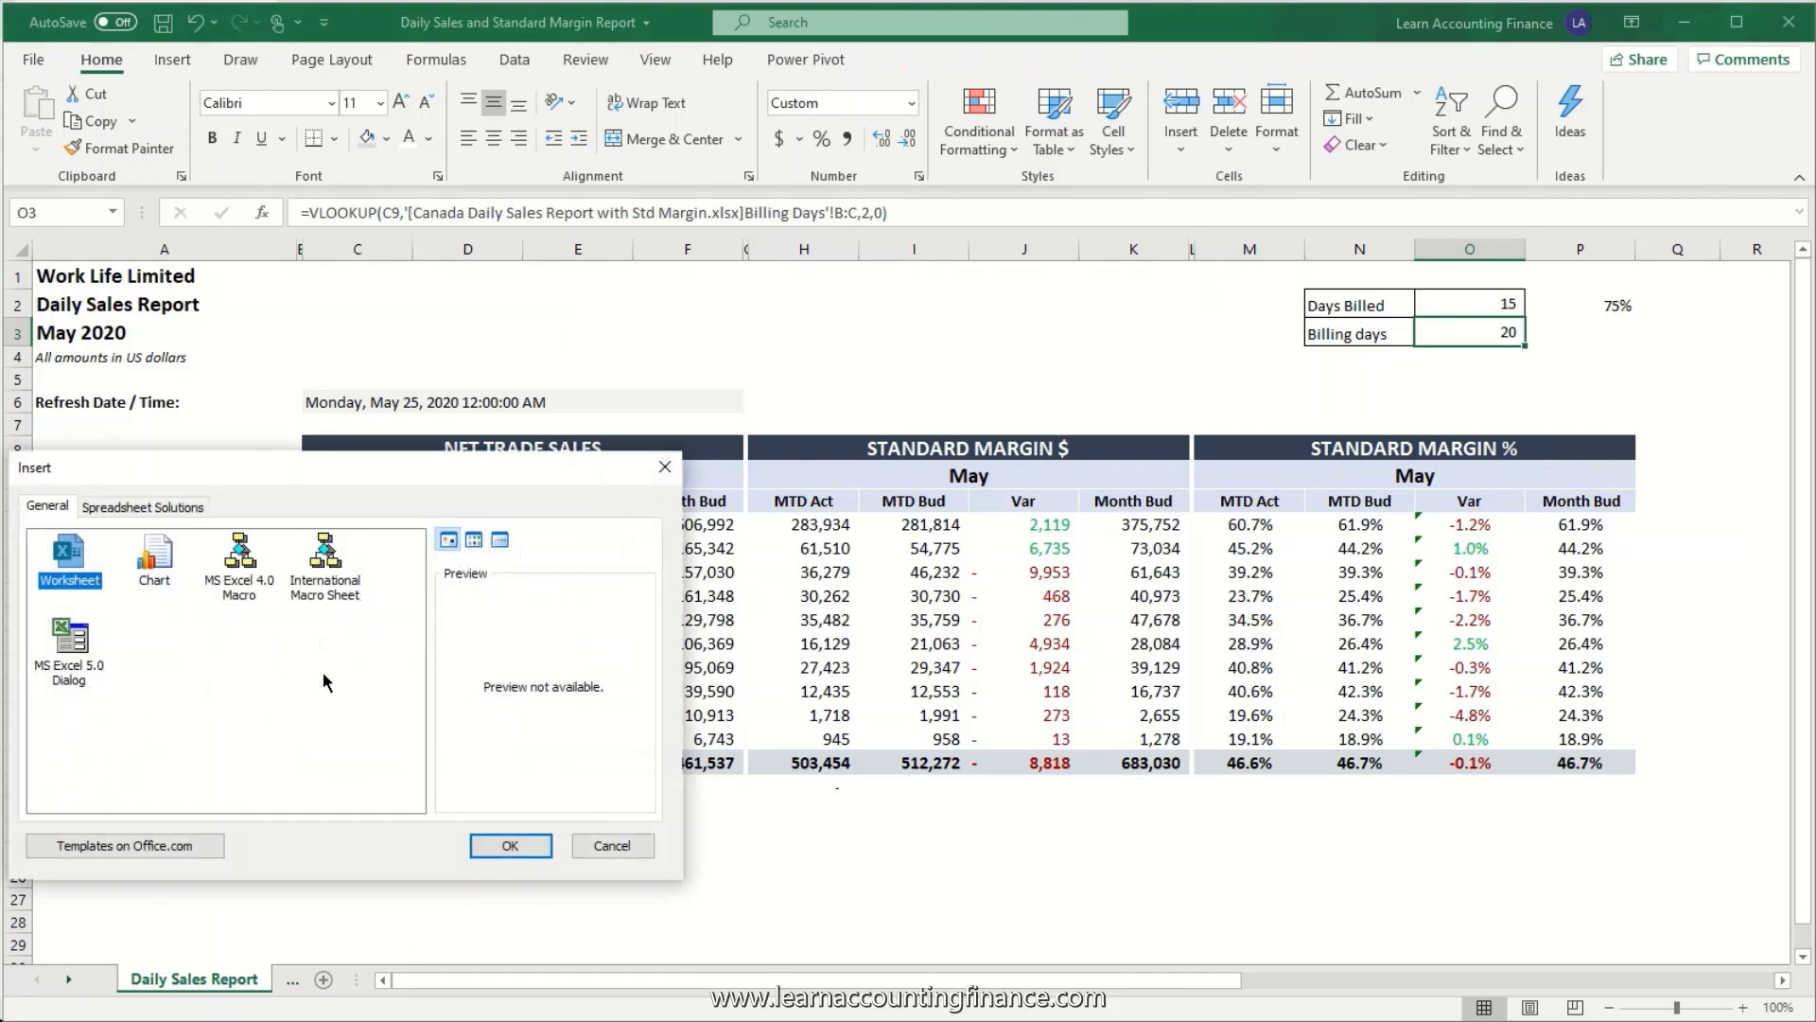
click(518, 838)
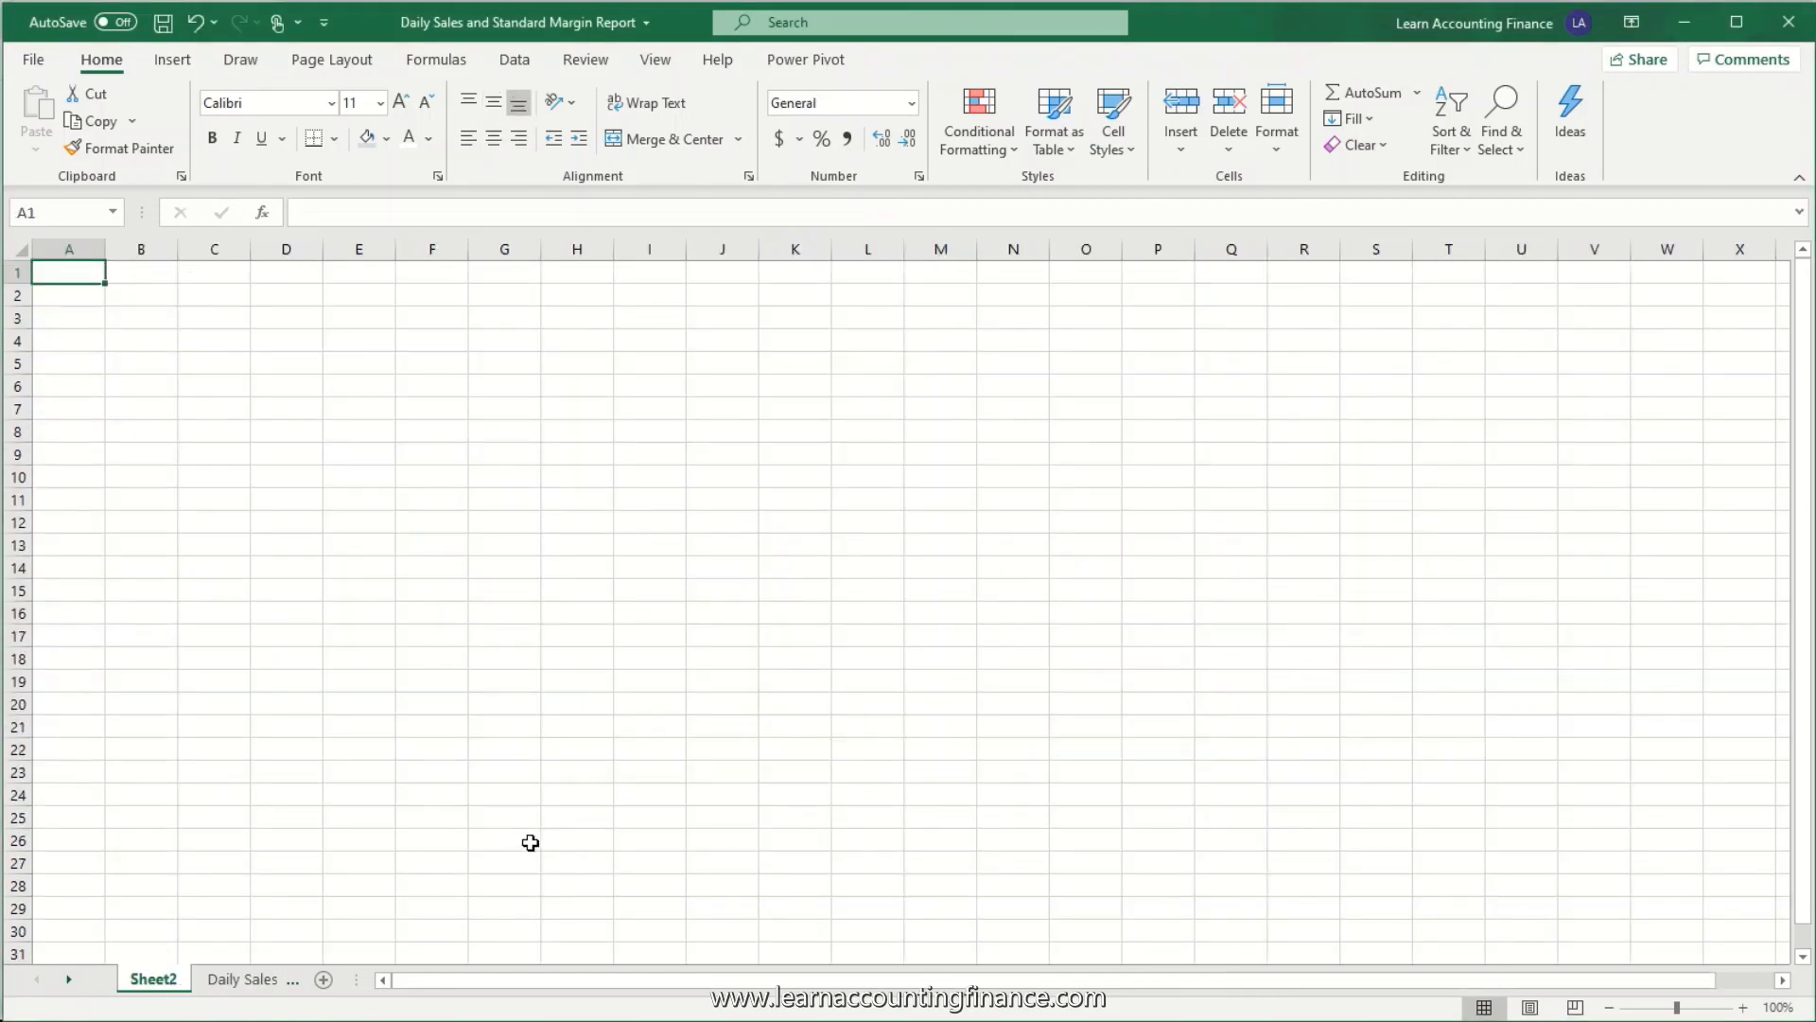
click(213, 322)
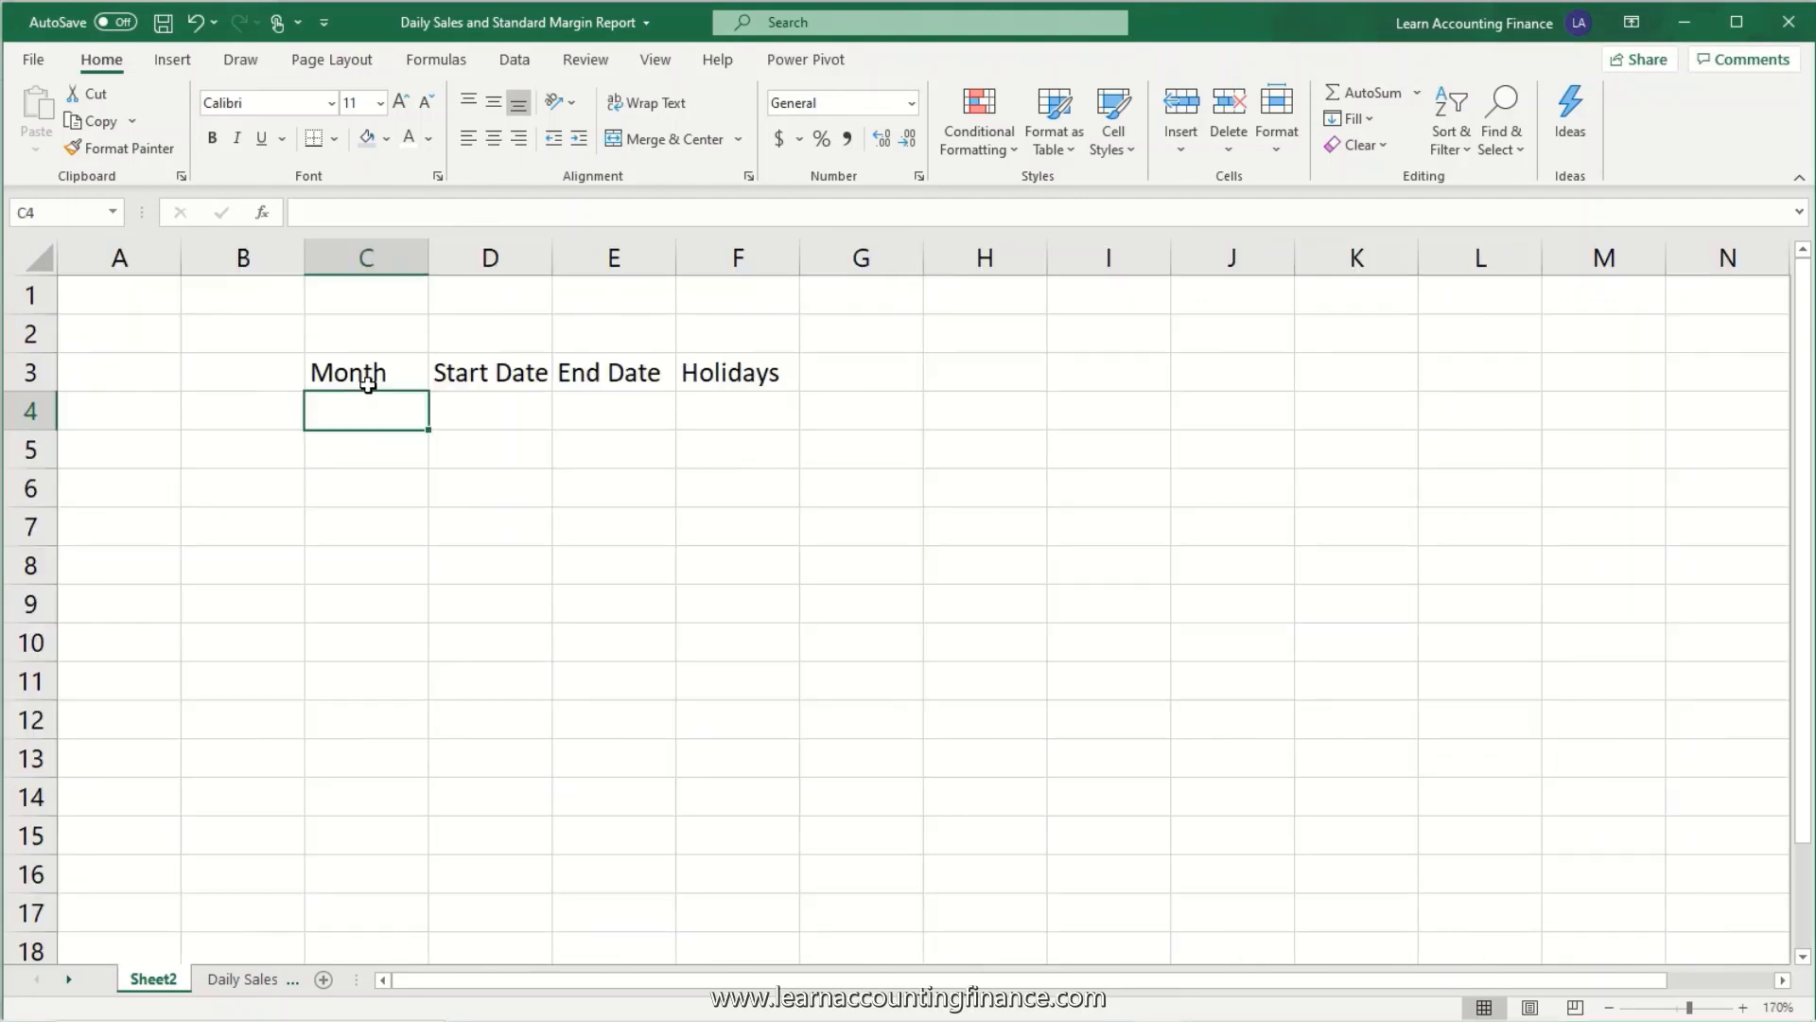
- Enter Jan, Feb and Mar under Month and extend the series through Dec in C15
text(JAn)
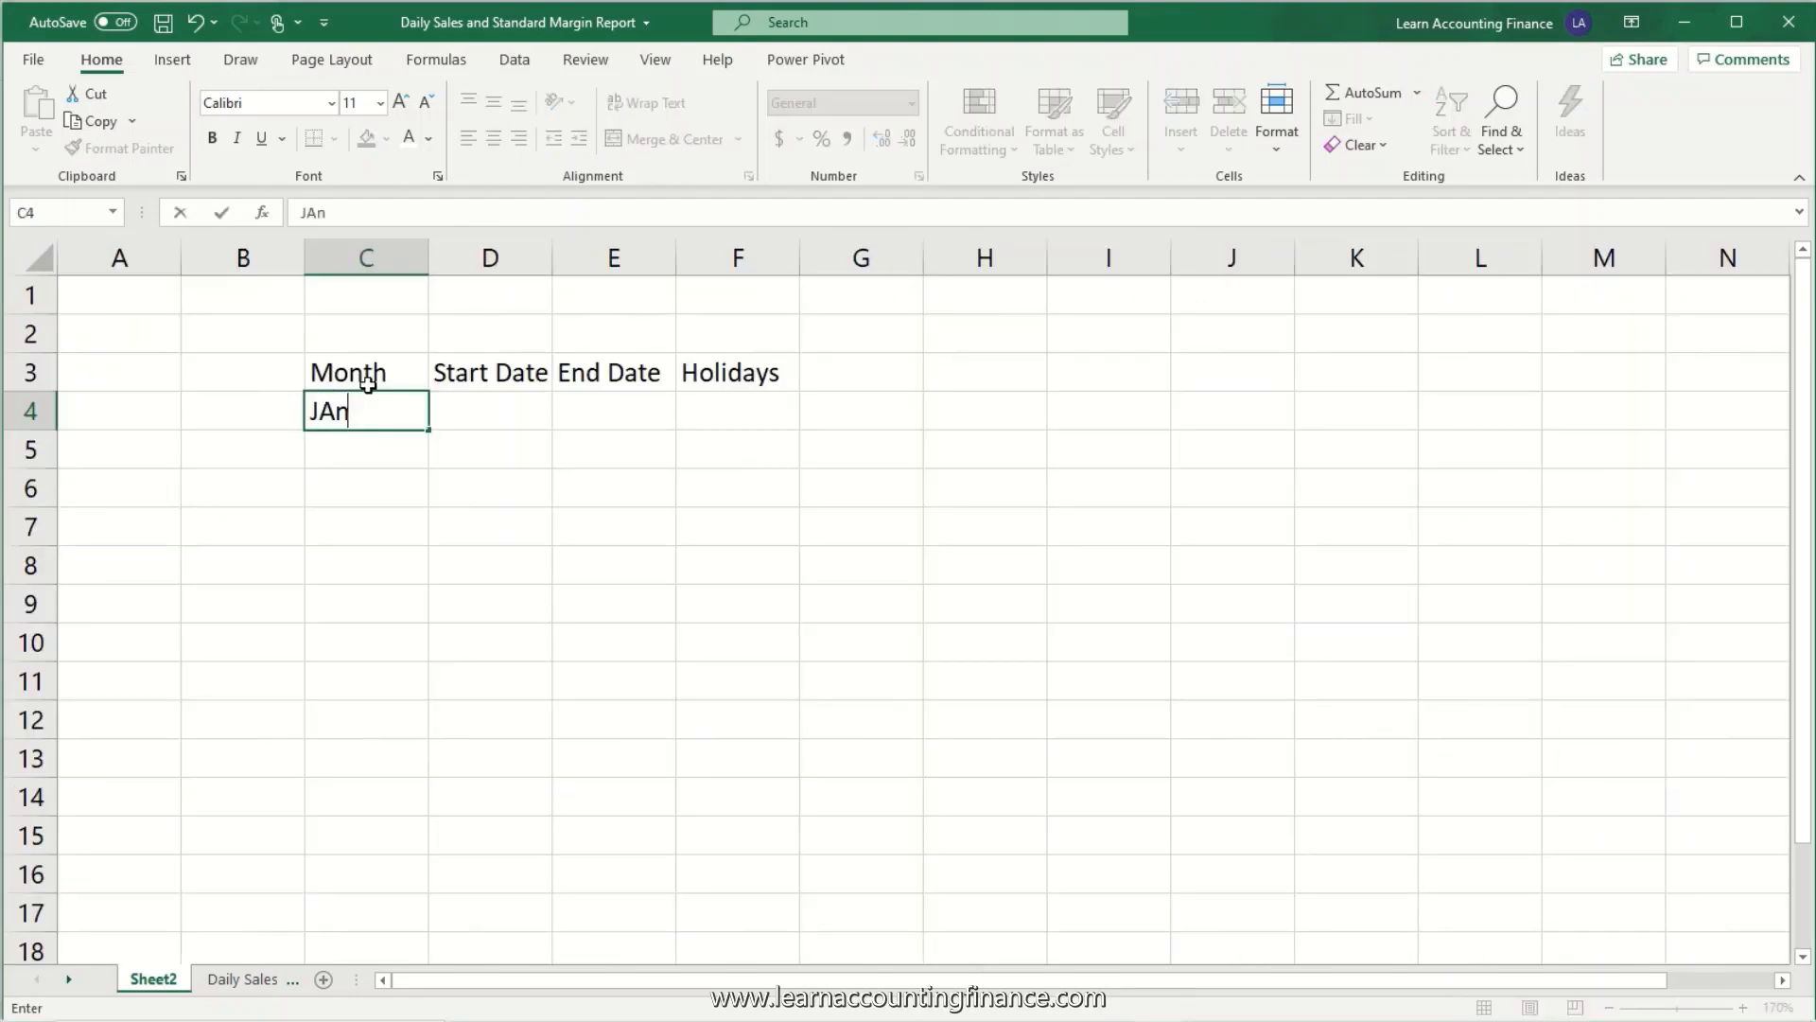
key(Return)
text(Feb)
key(Return)
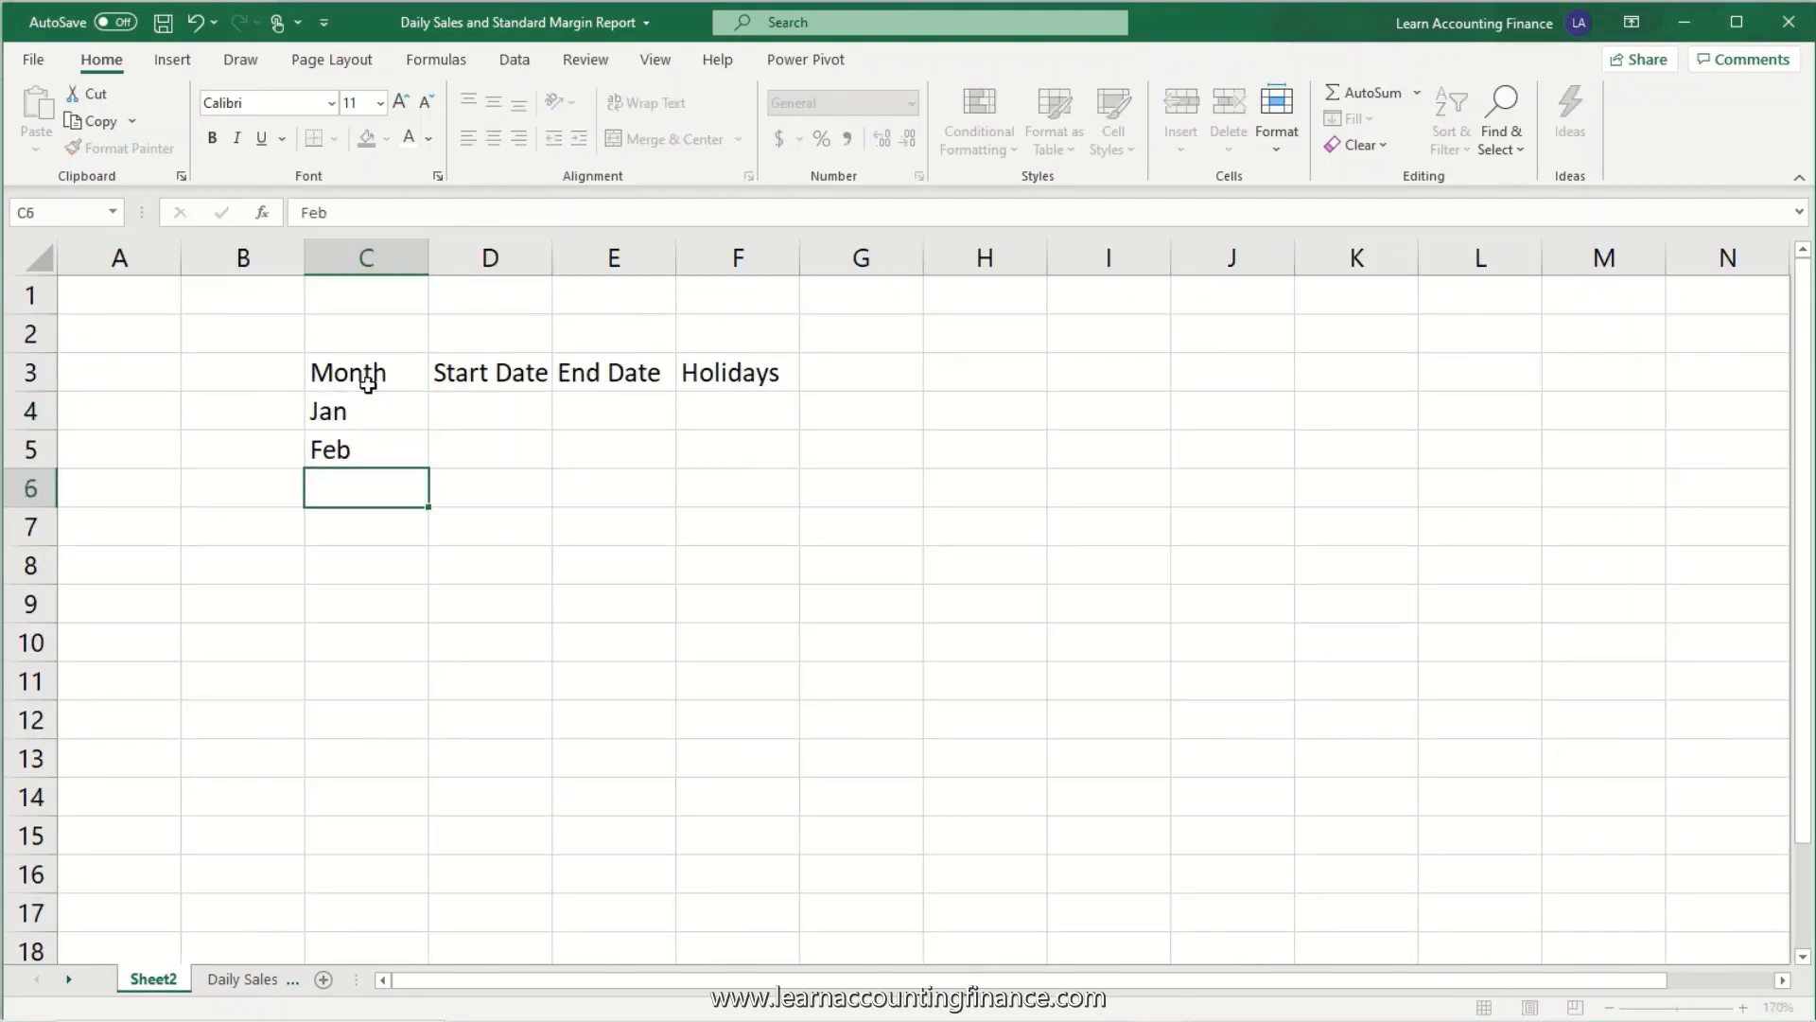
text(Mar)
key(Return)
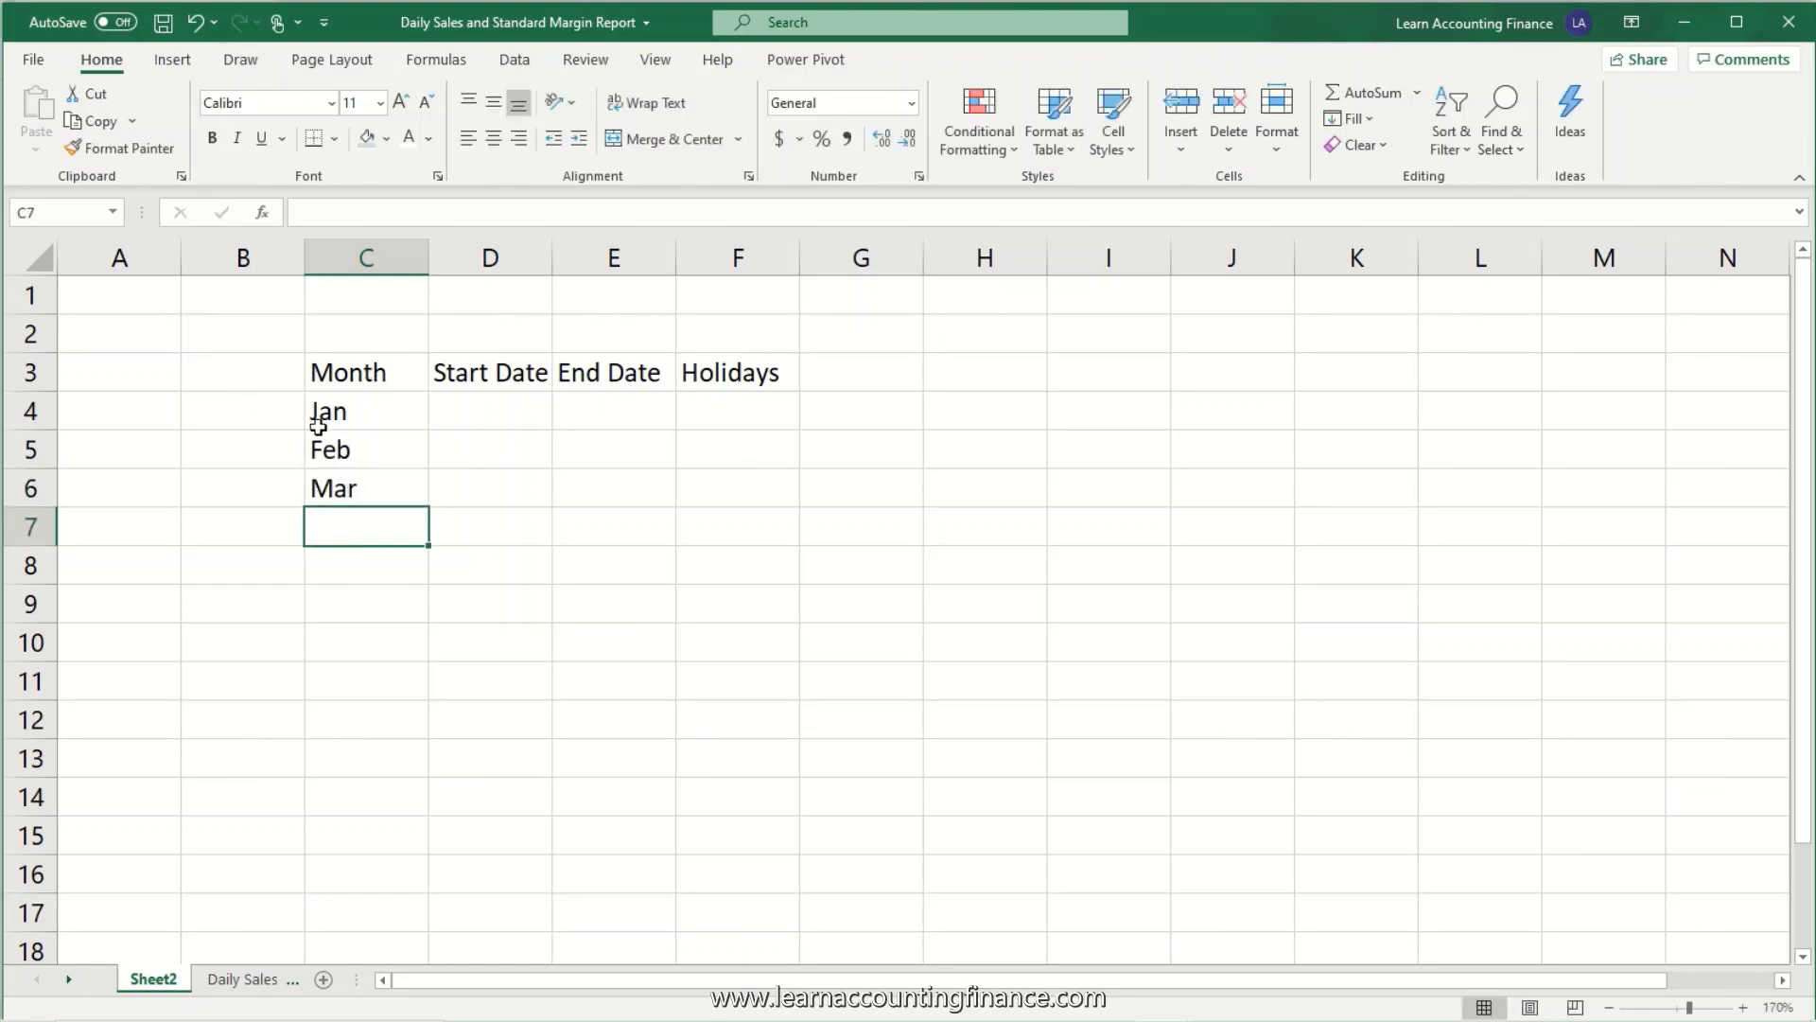
drag(325, 412, 333, 487)
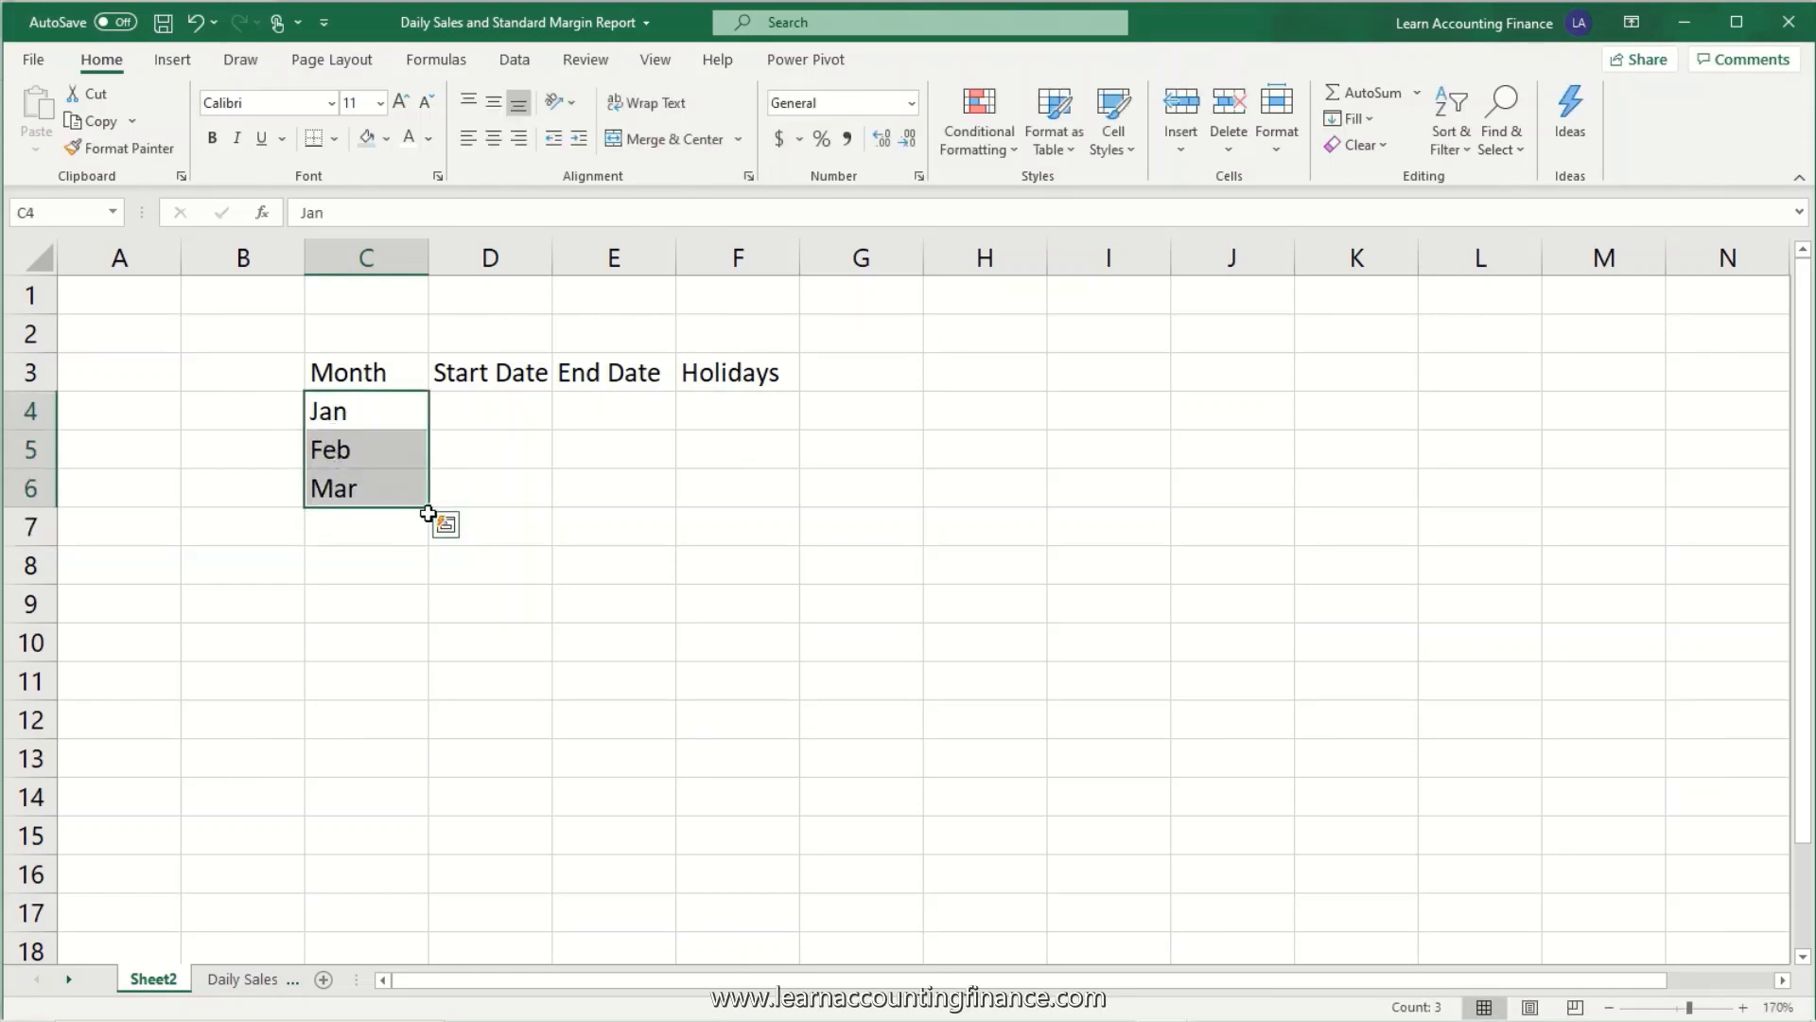
drag(429, 549, 422, 839)
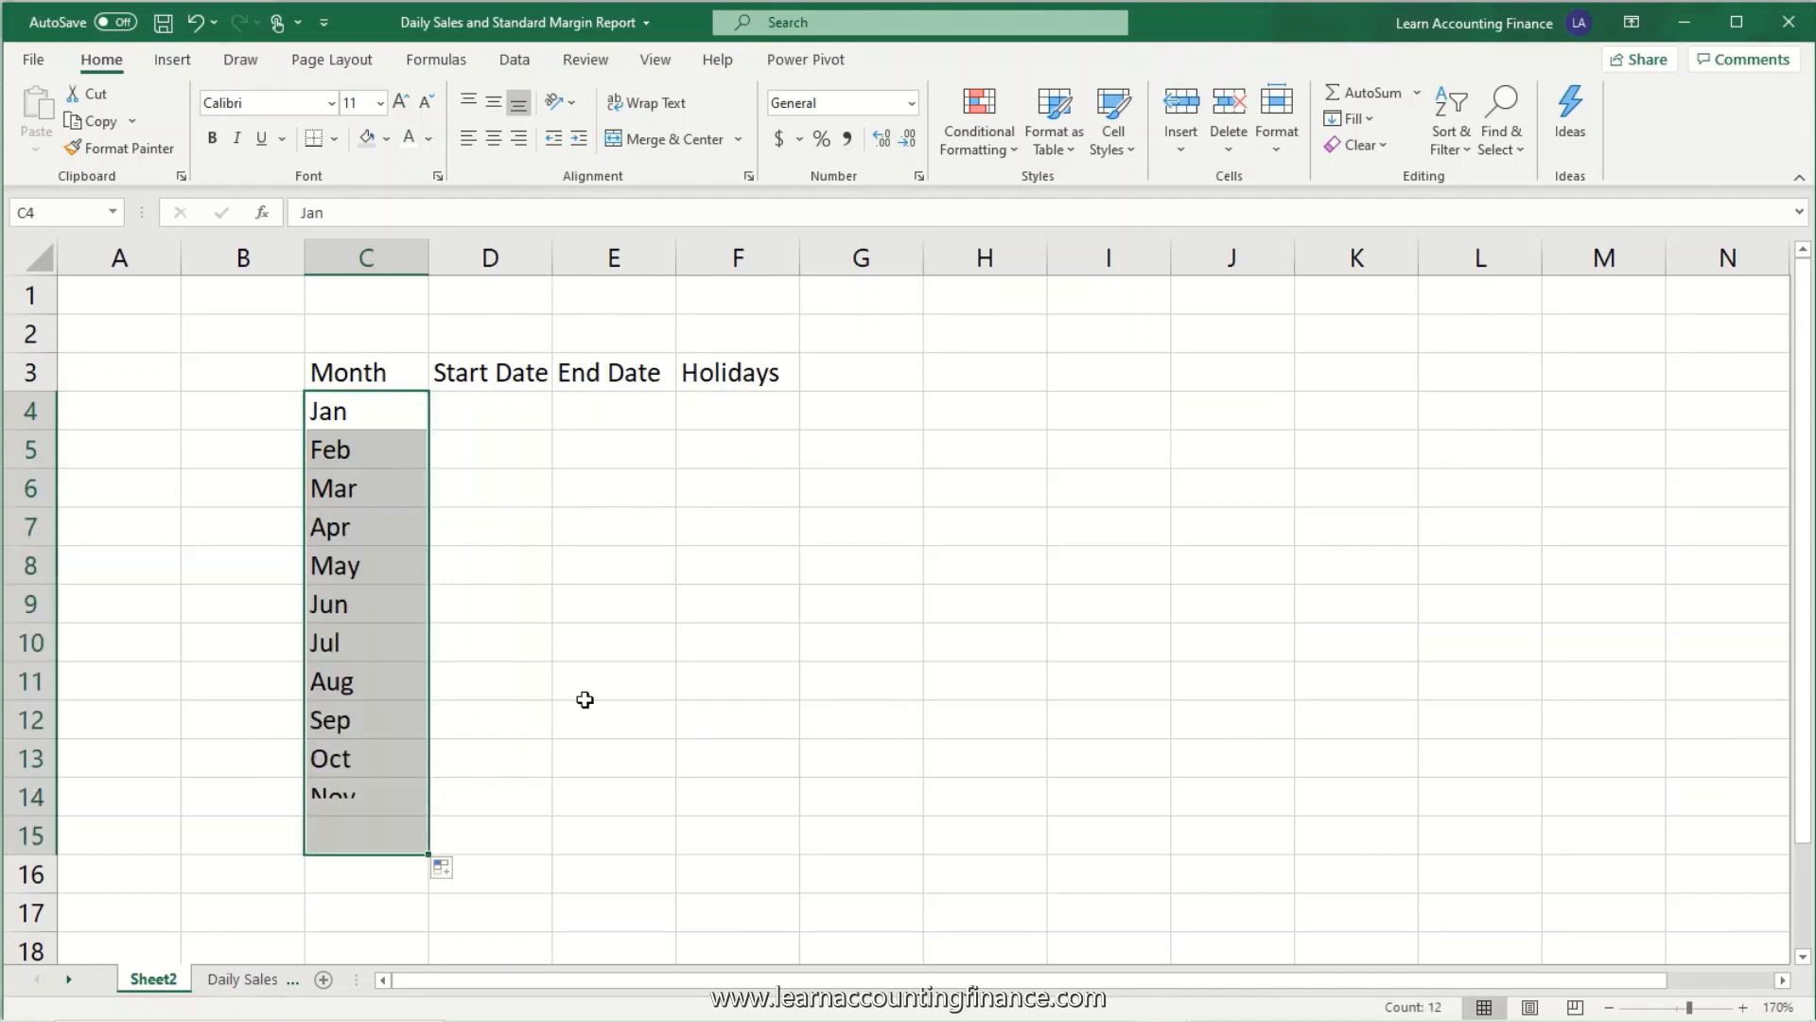
- Fill the Start Date and End Date columns with the first and last day of every month of 2020, through row 15
click(529, 409)
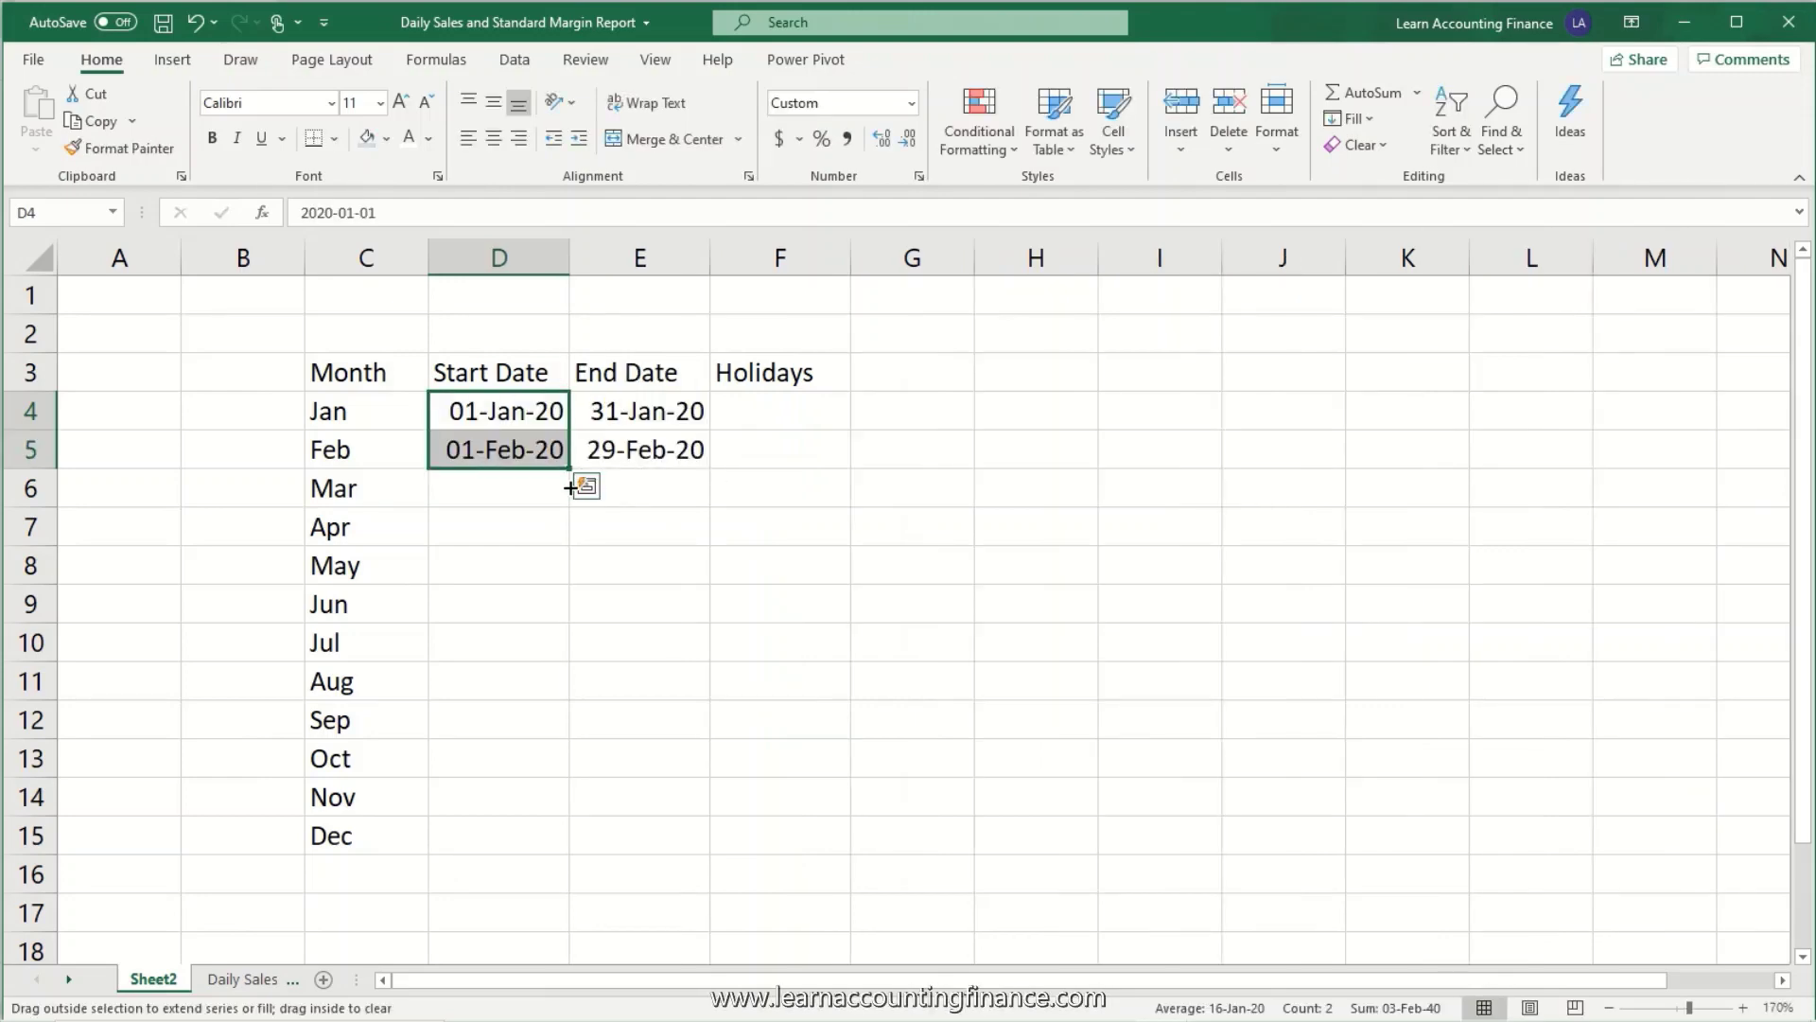
drag(570, 487, 559, 843)
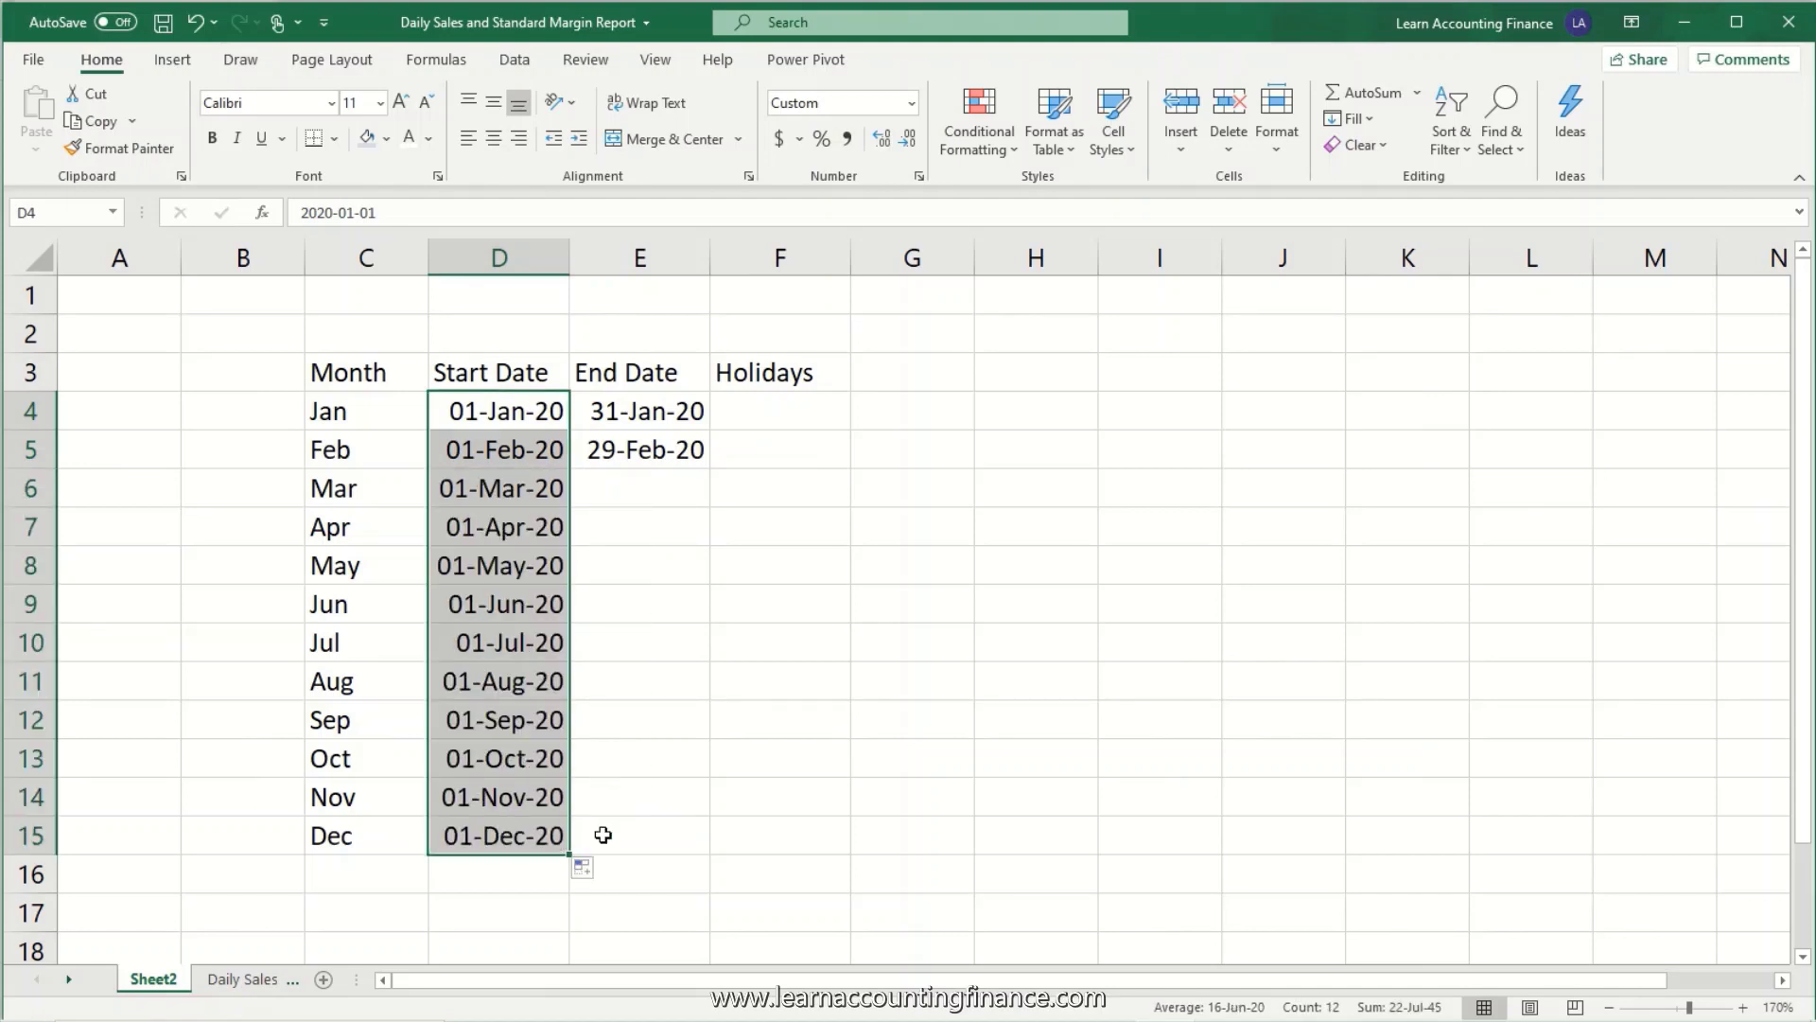
click(677, 452)
drag(691, 412, 708, 868)
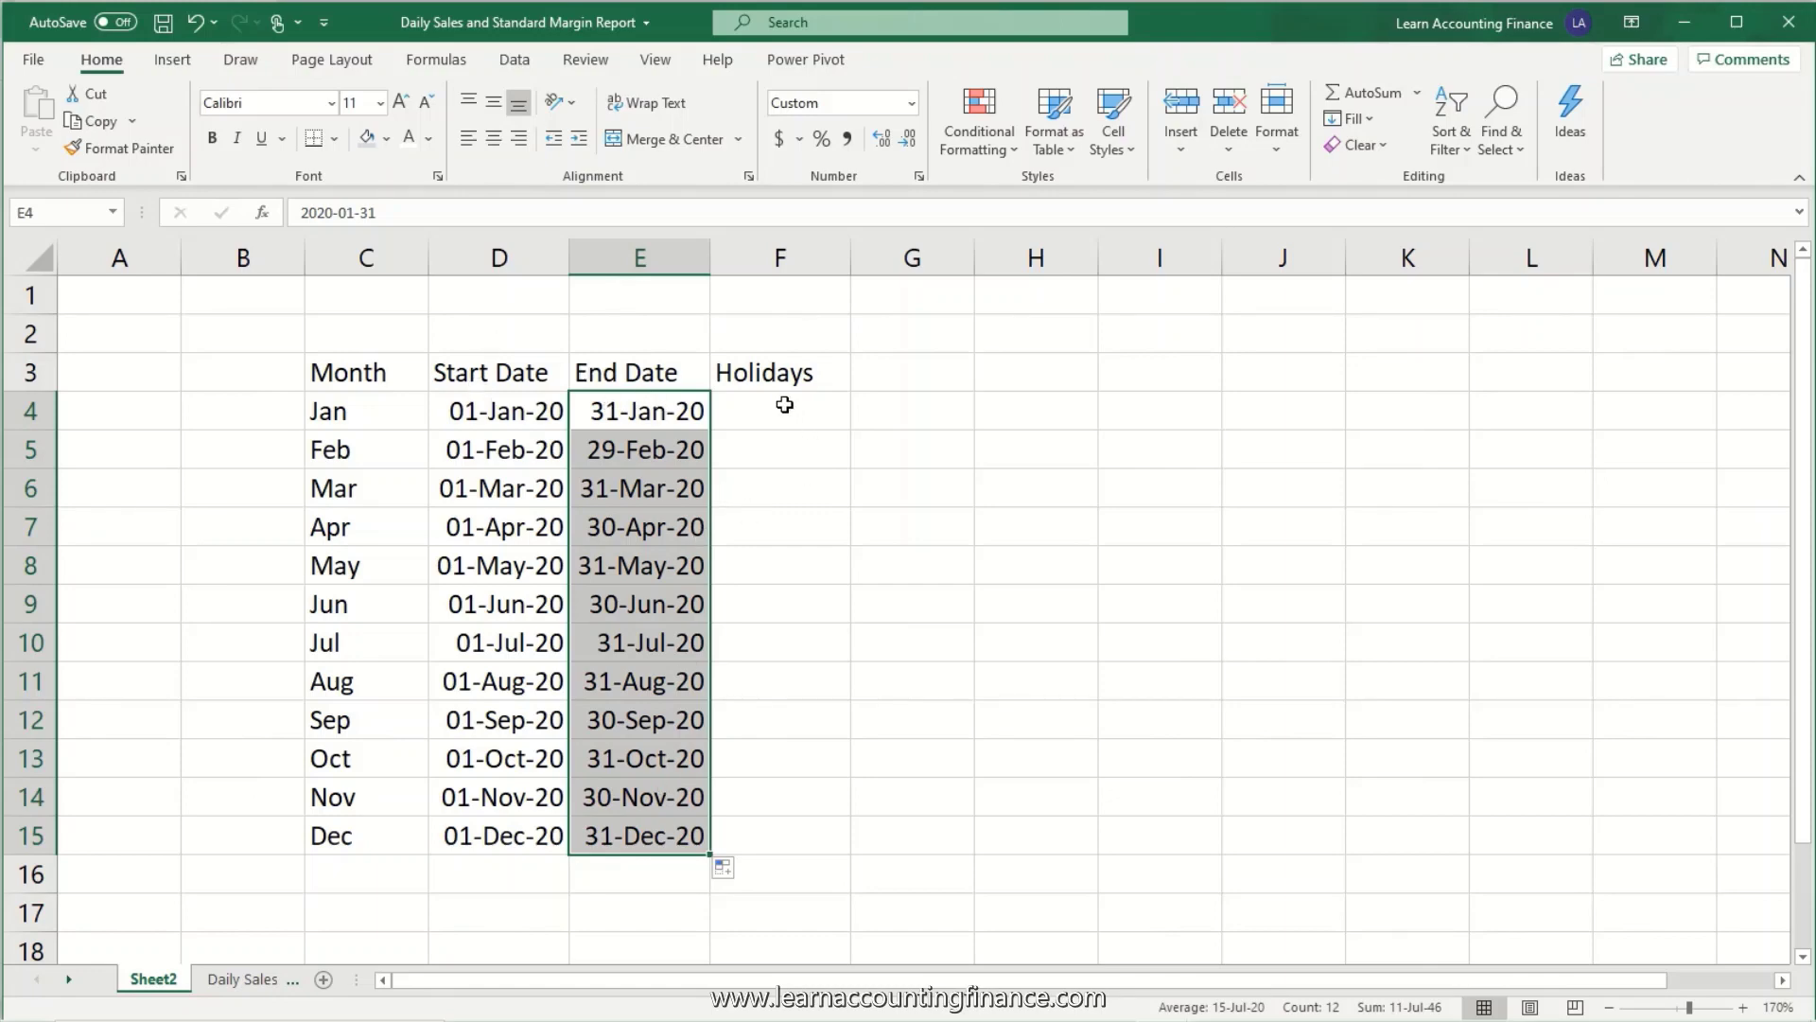
- Bold the table headers in C3:F3 and review the 2020 holiday dates in F4:G15
drag(408, 372, 799, 367)
key(ctrl+b)
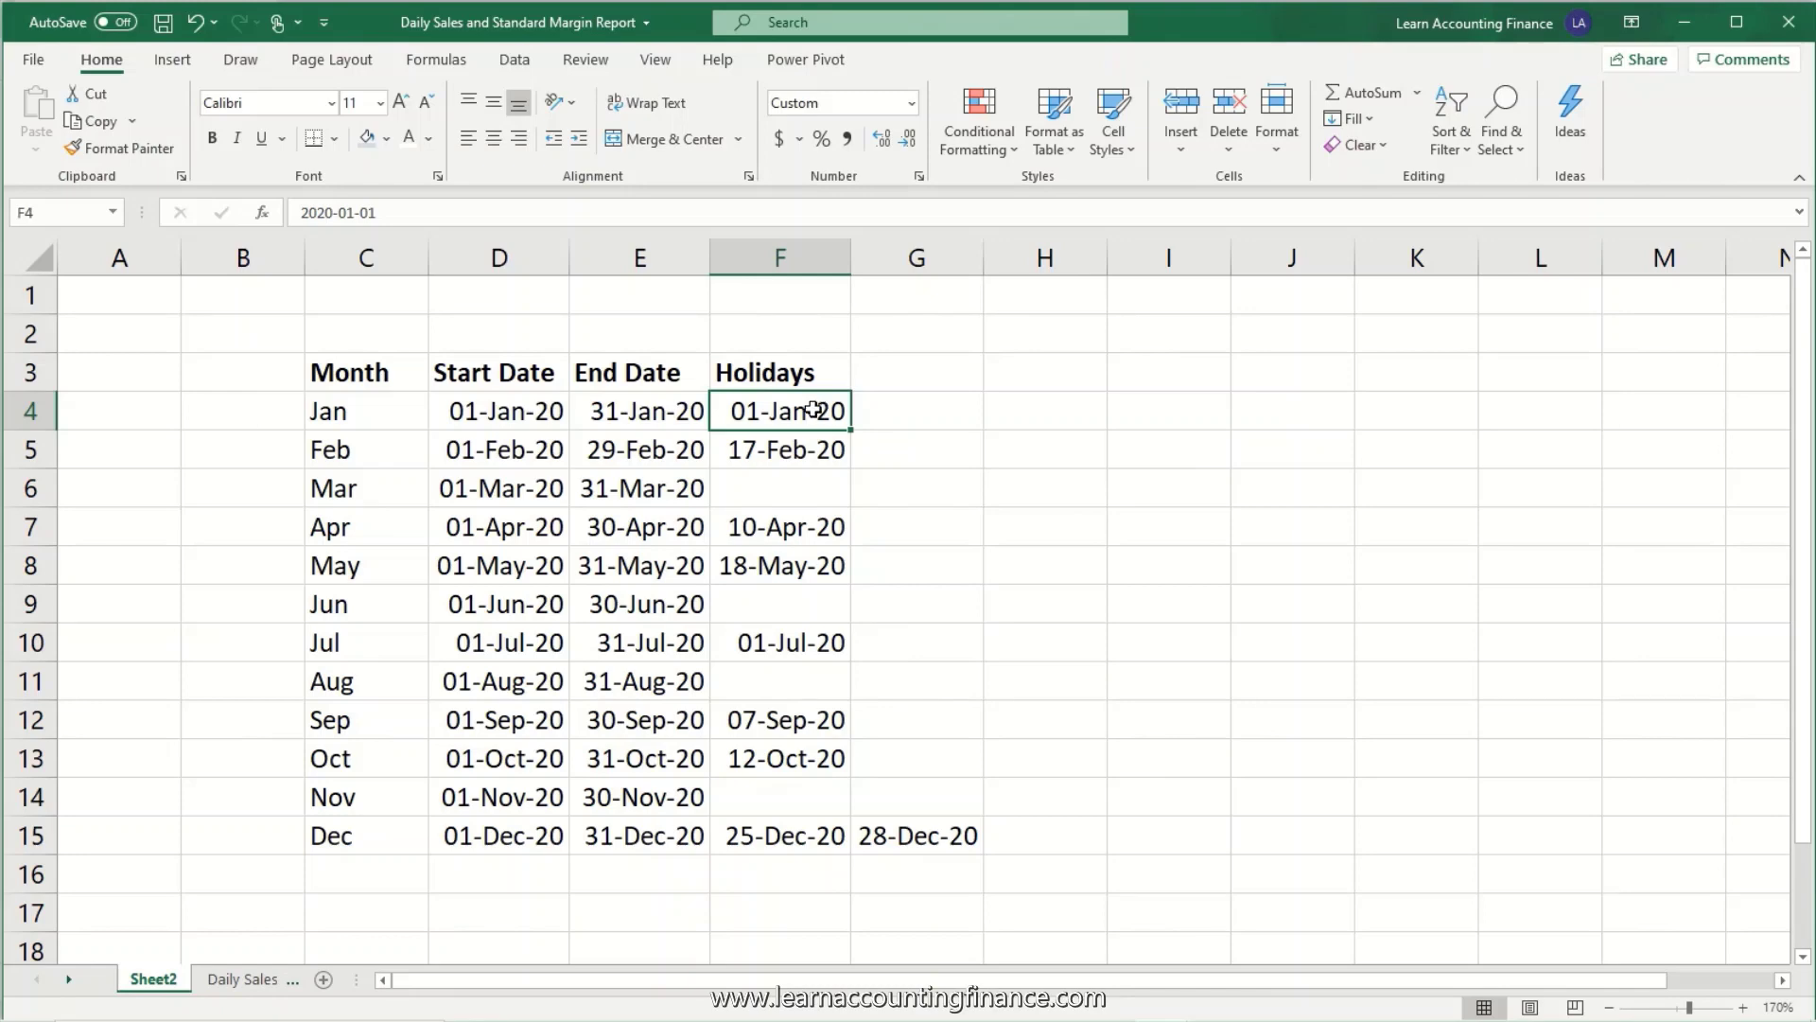
drag(813, 409, 935, 835)
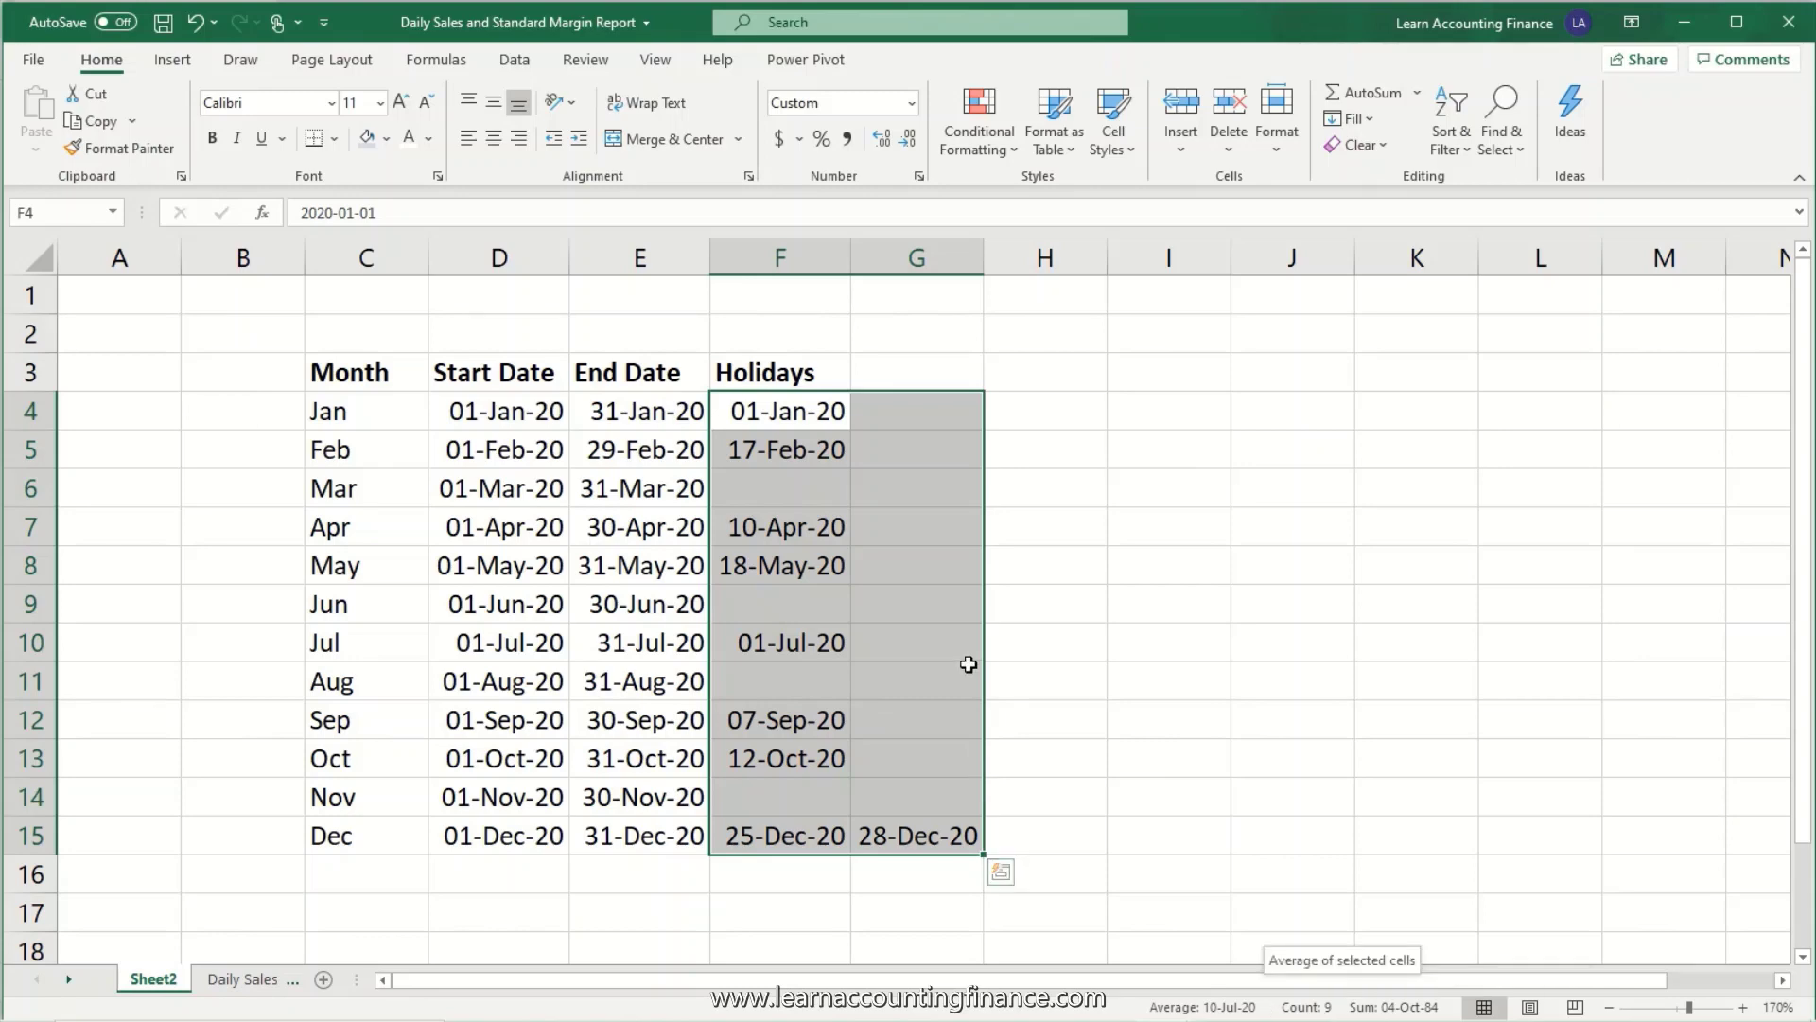
click(774, 845)
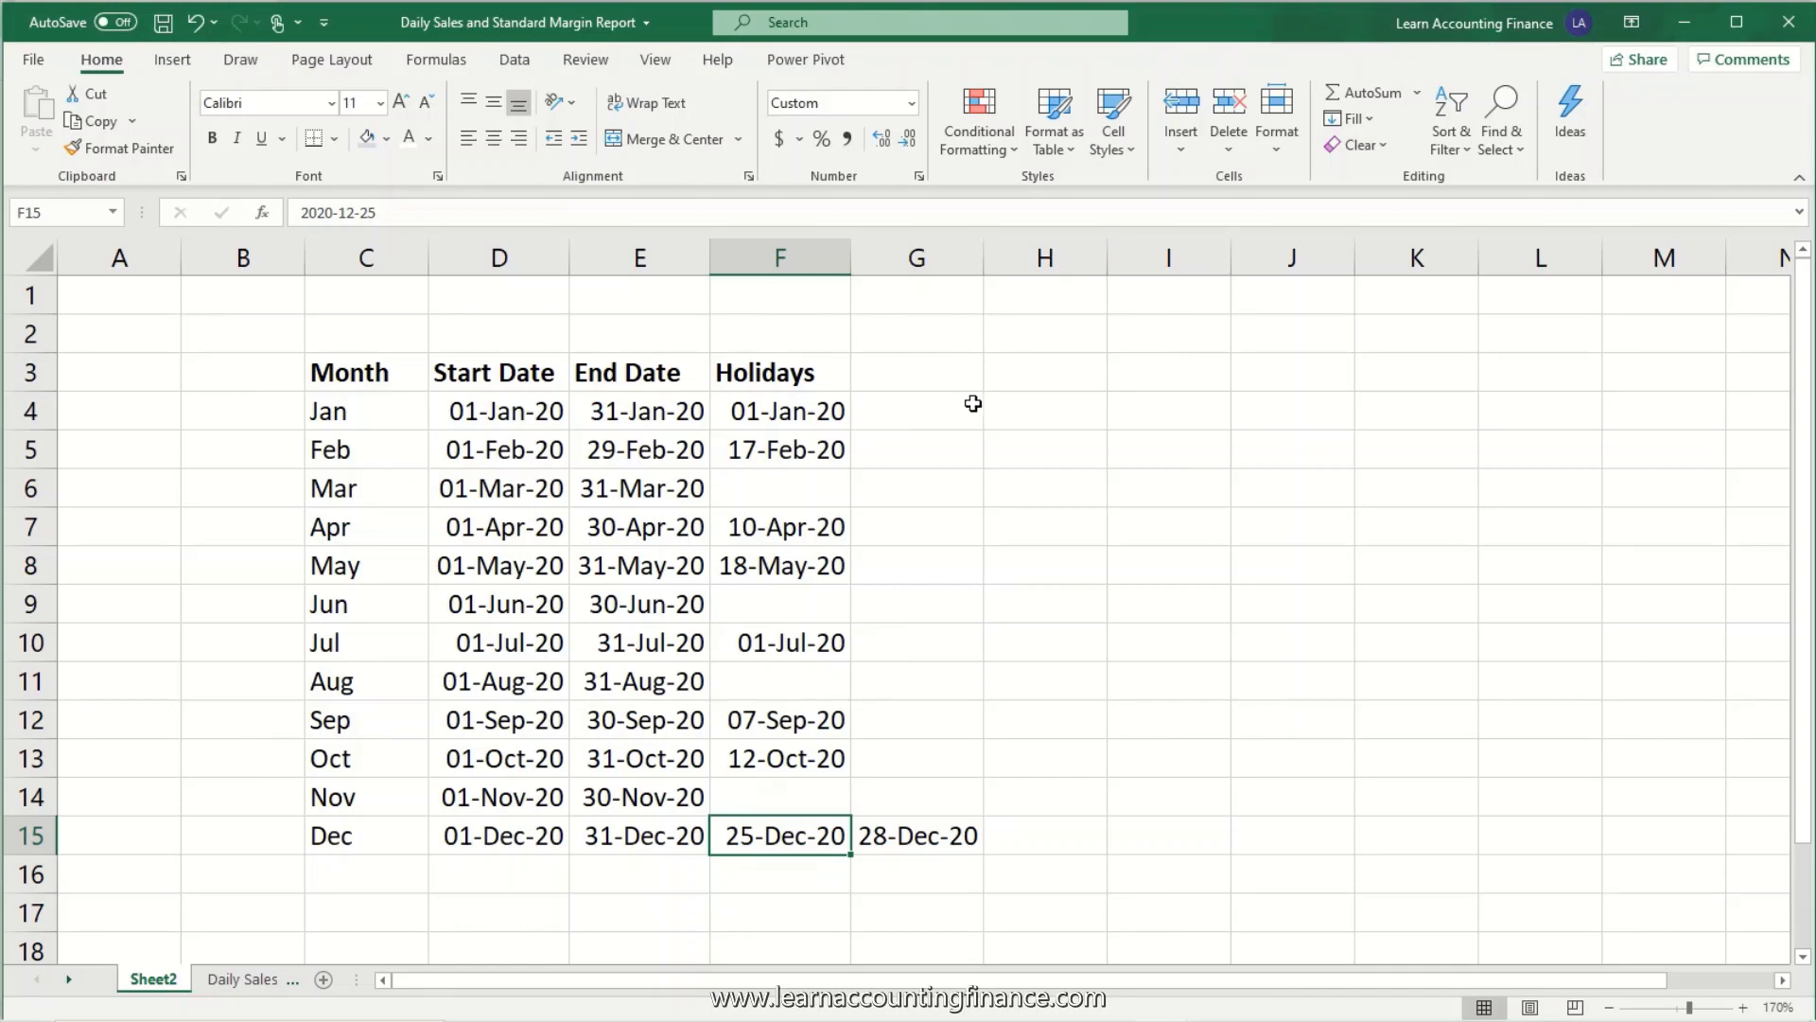
- Add a bold Billing Days header in cell H3
click(995, 383)
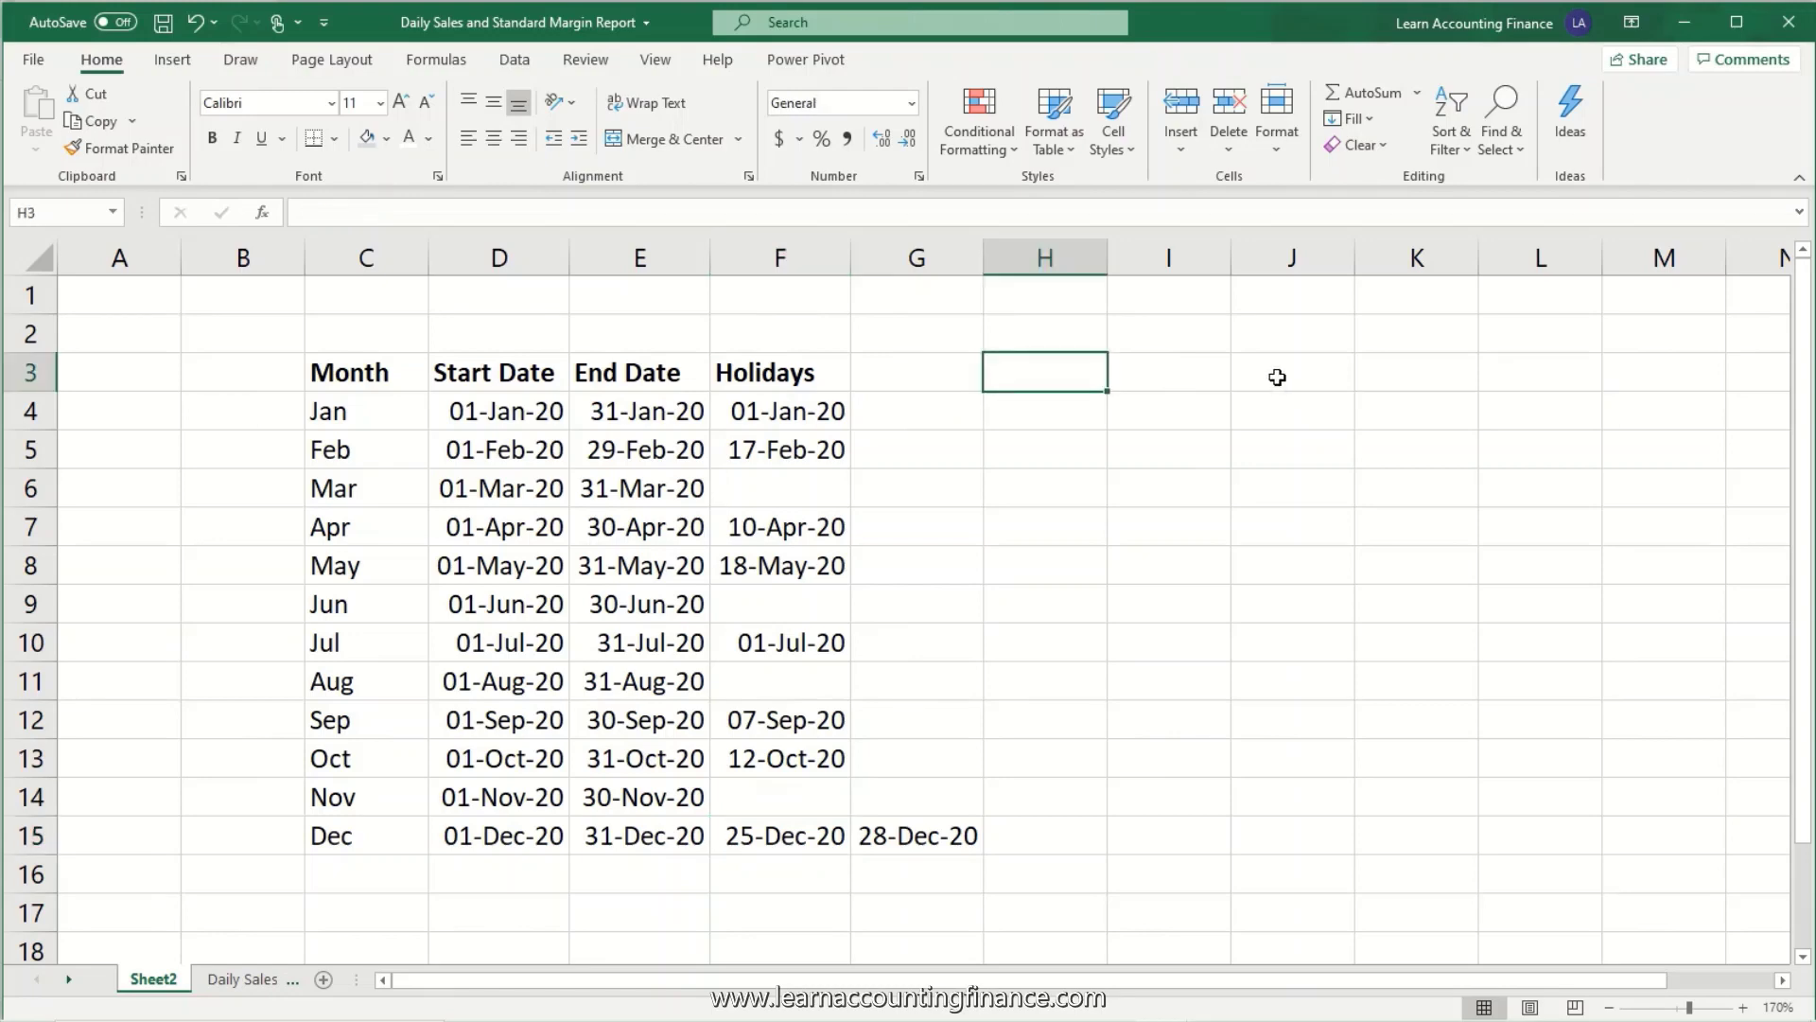
text(Billing)
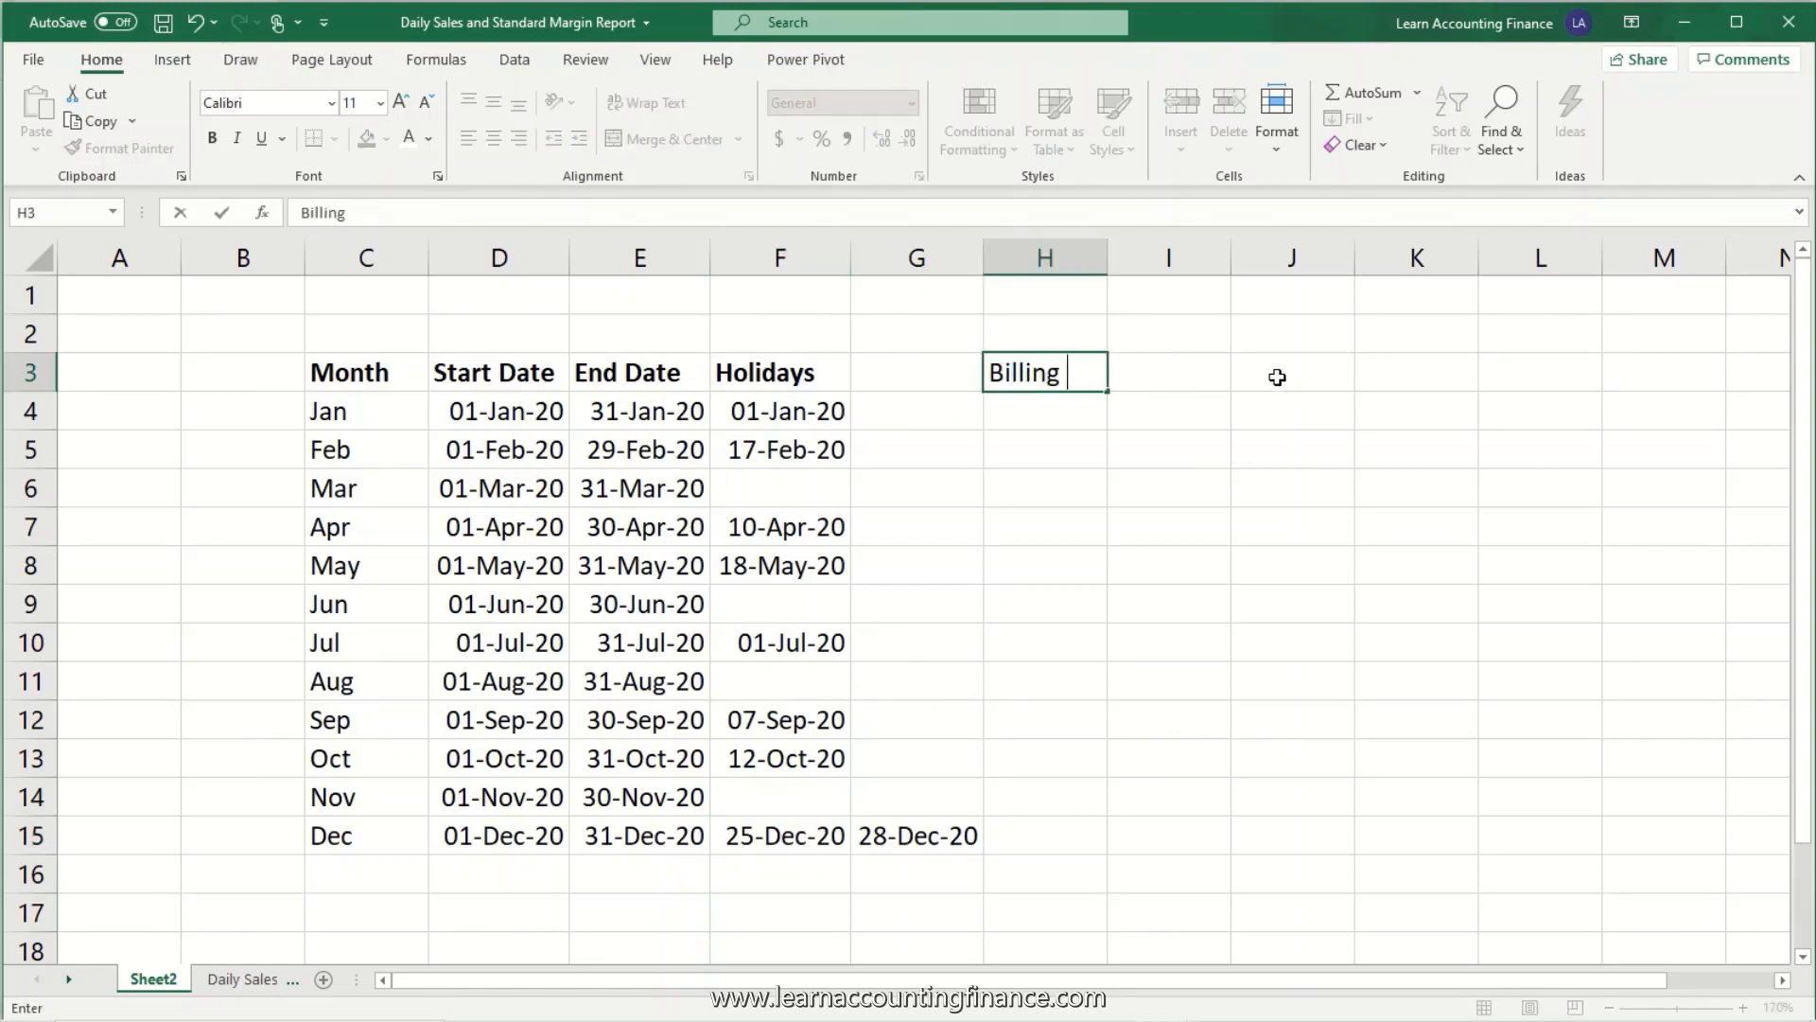
text( Days)
key(Return)
key(Up)
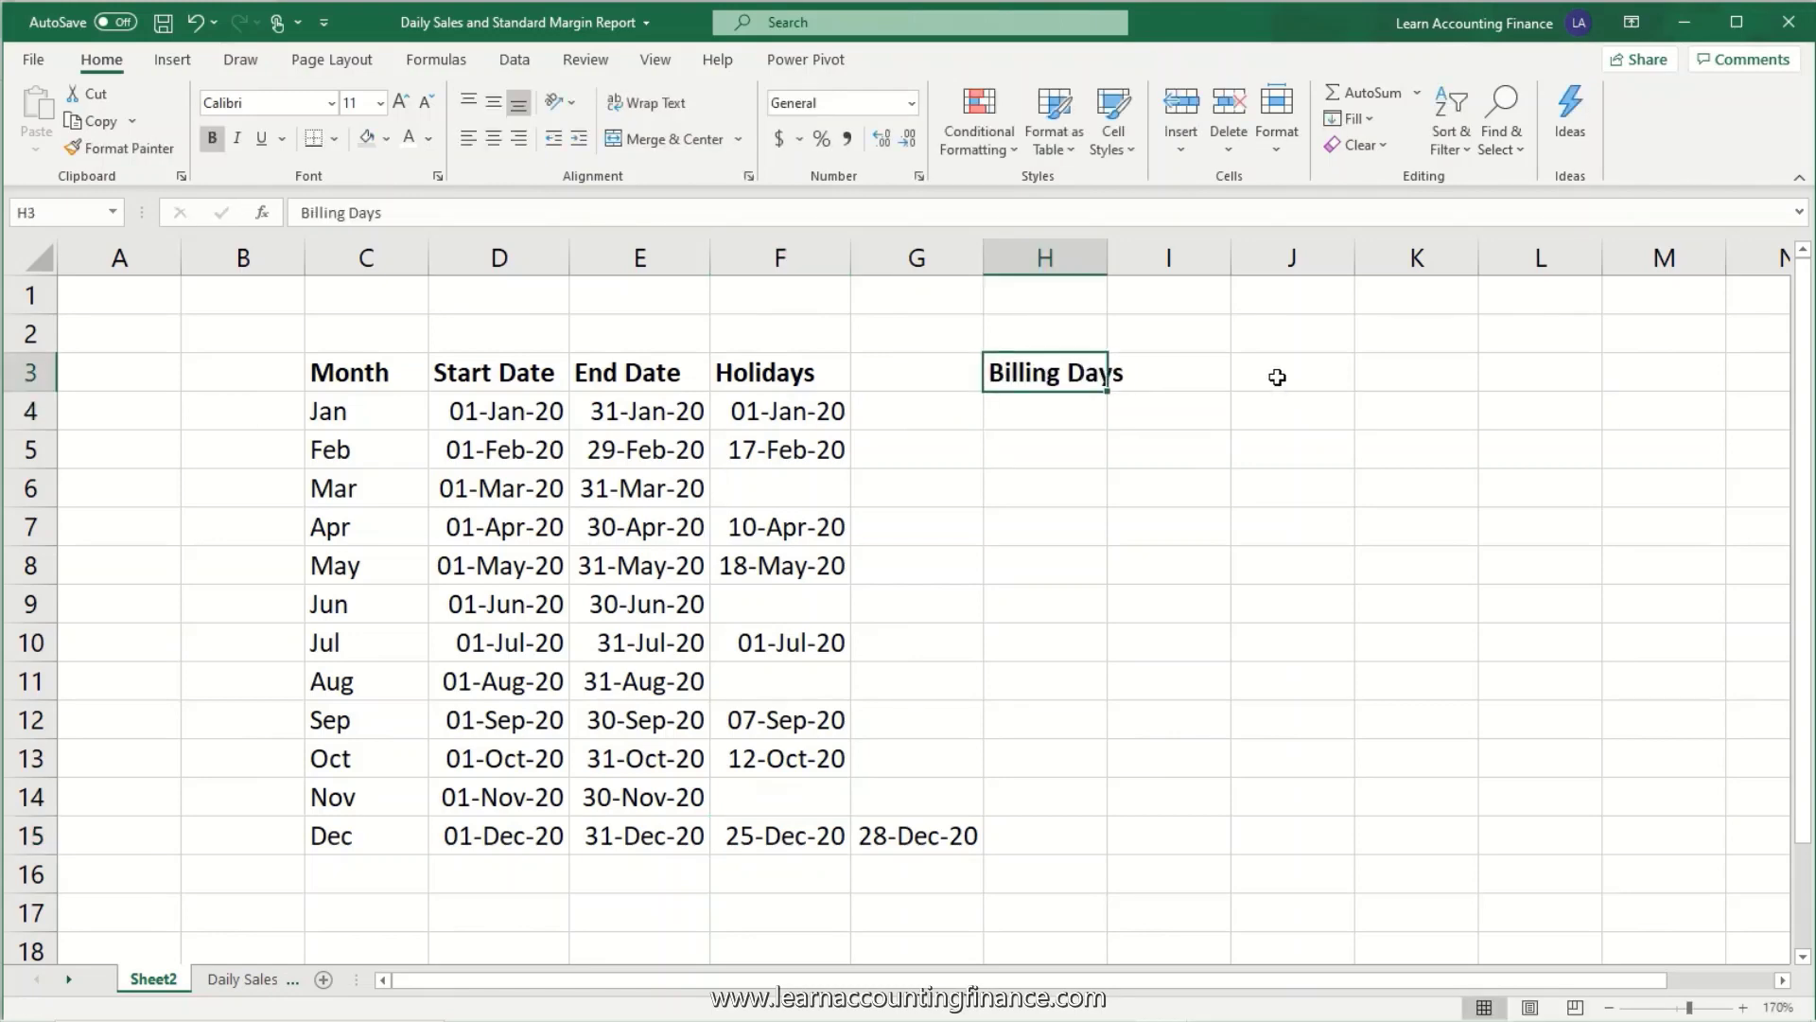
- Calculate January's billing days in H4 with =NETWORKDAYS(D4,E4,F4:G4), using the start date, end date and holiday range
key(Down)
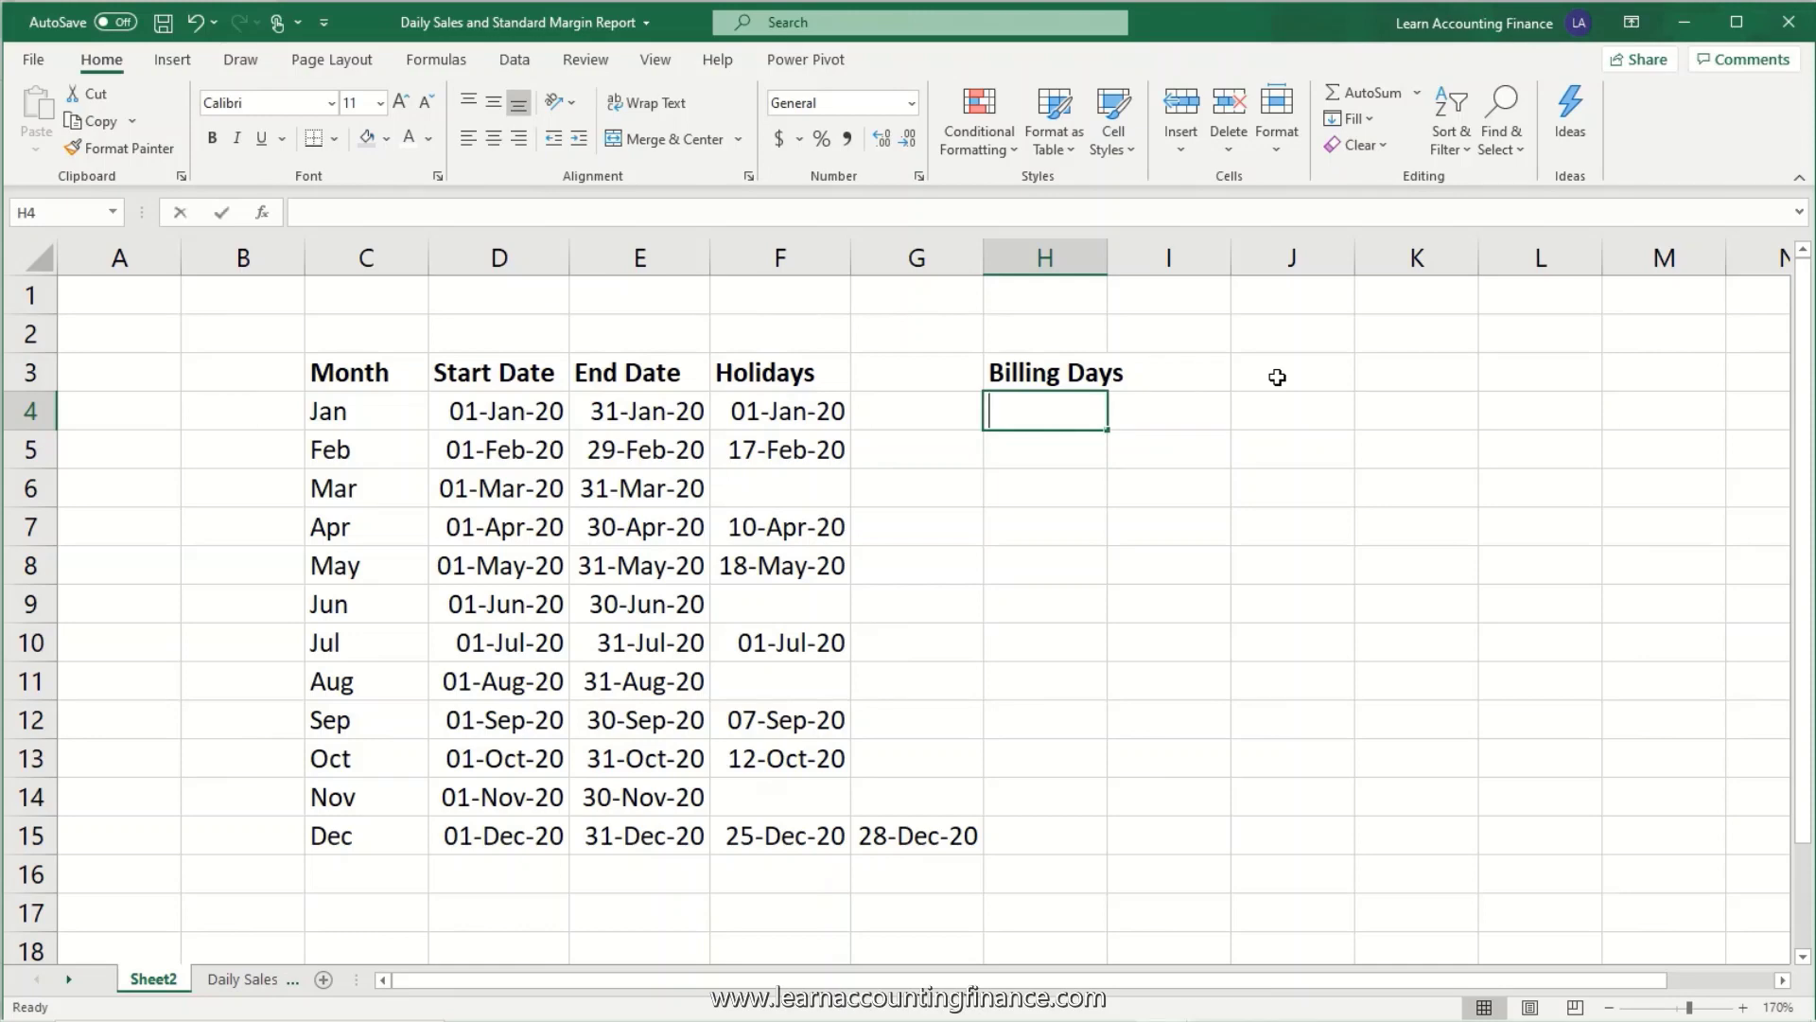
text(=NETWORKDAYS)
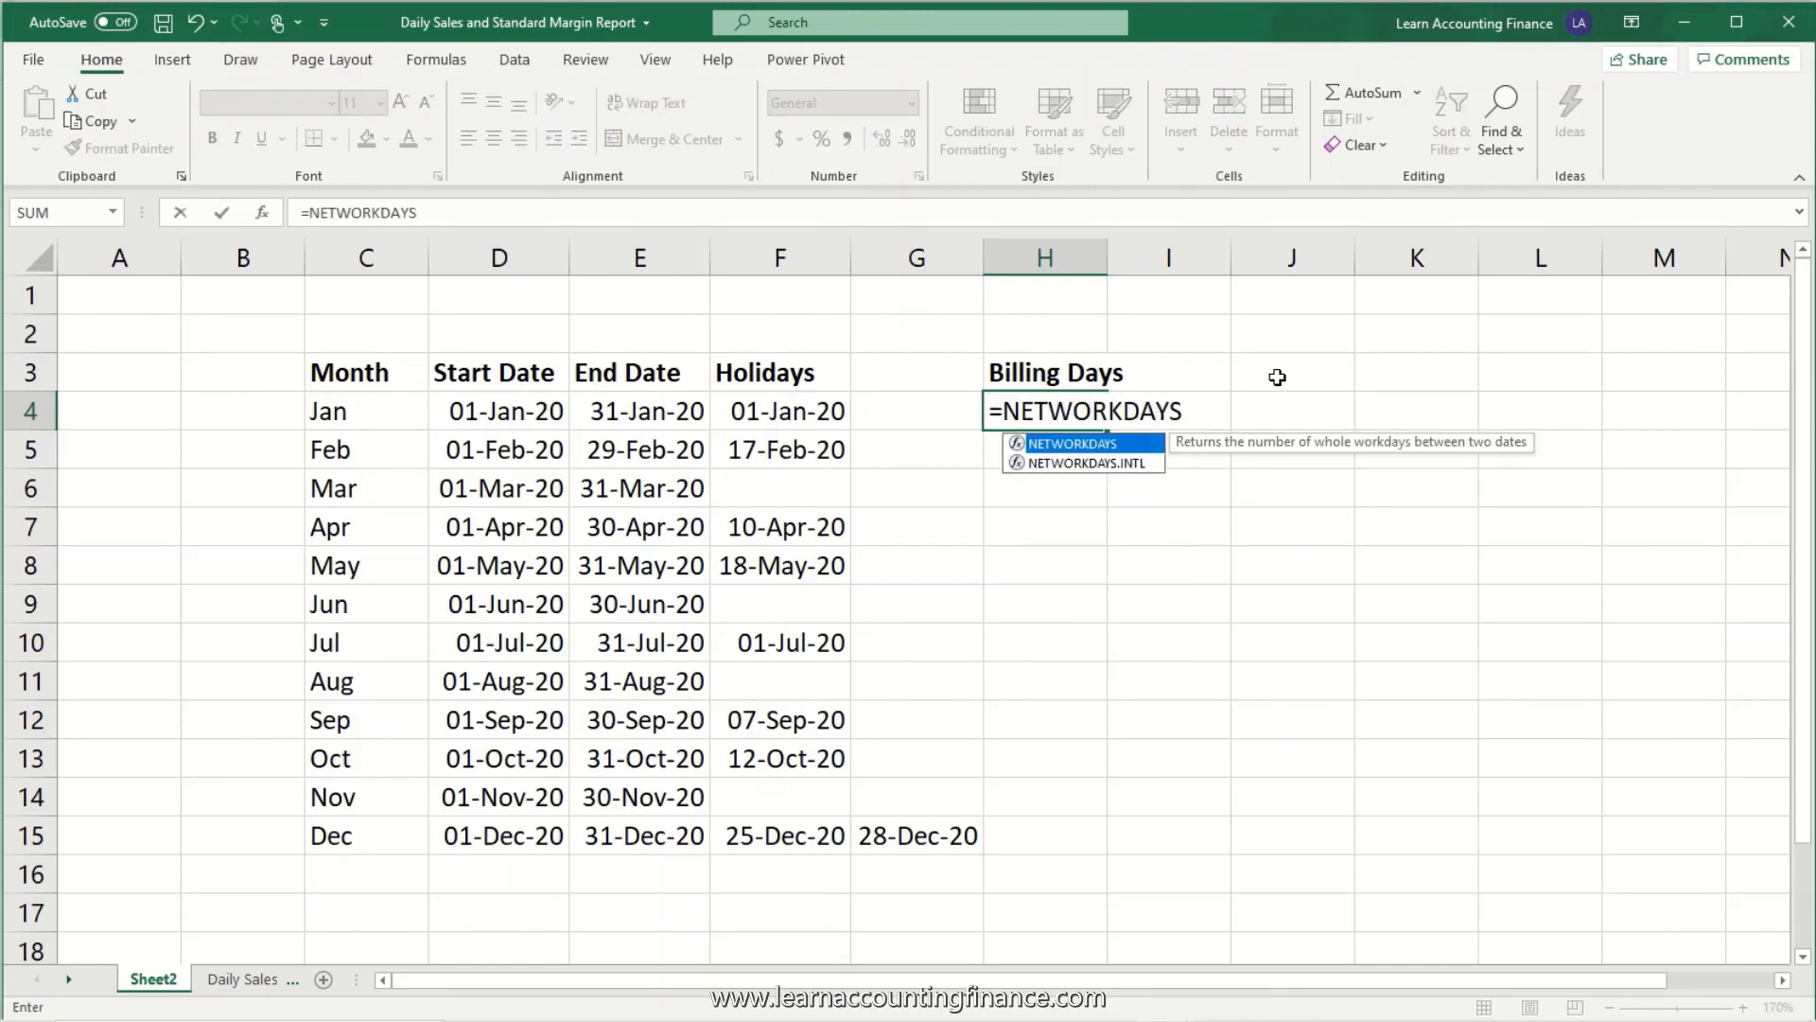
text(()
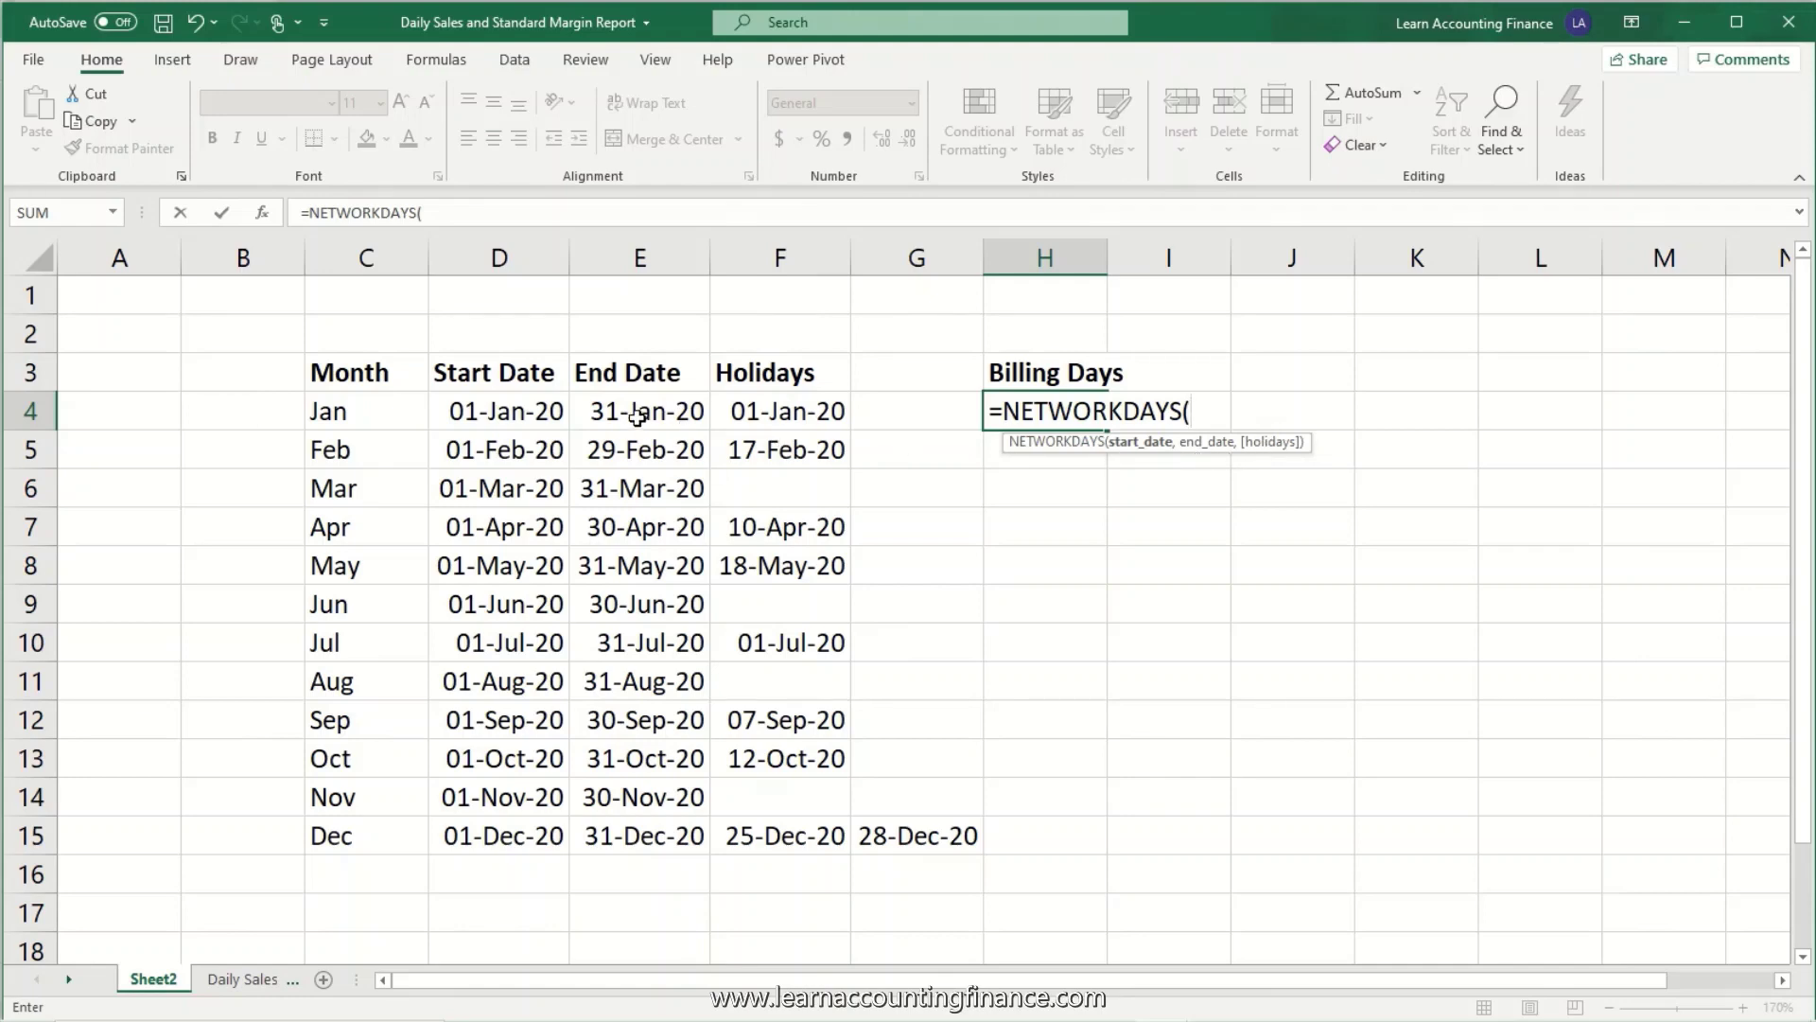
click(521, 414)
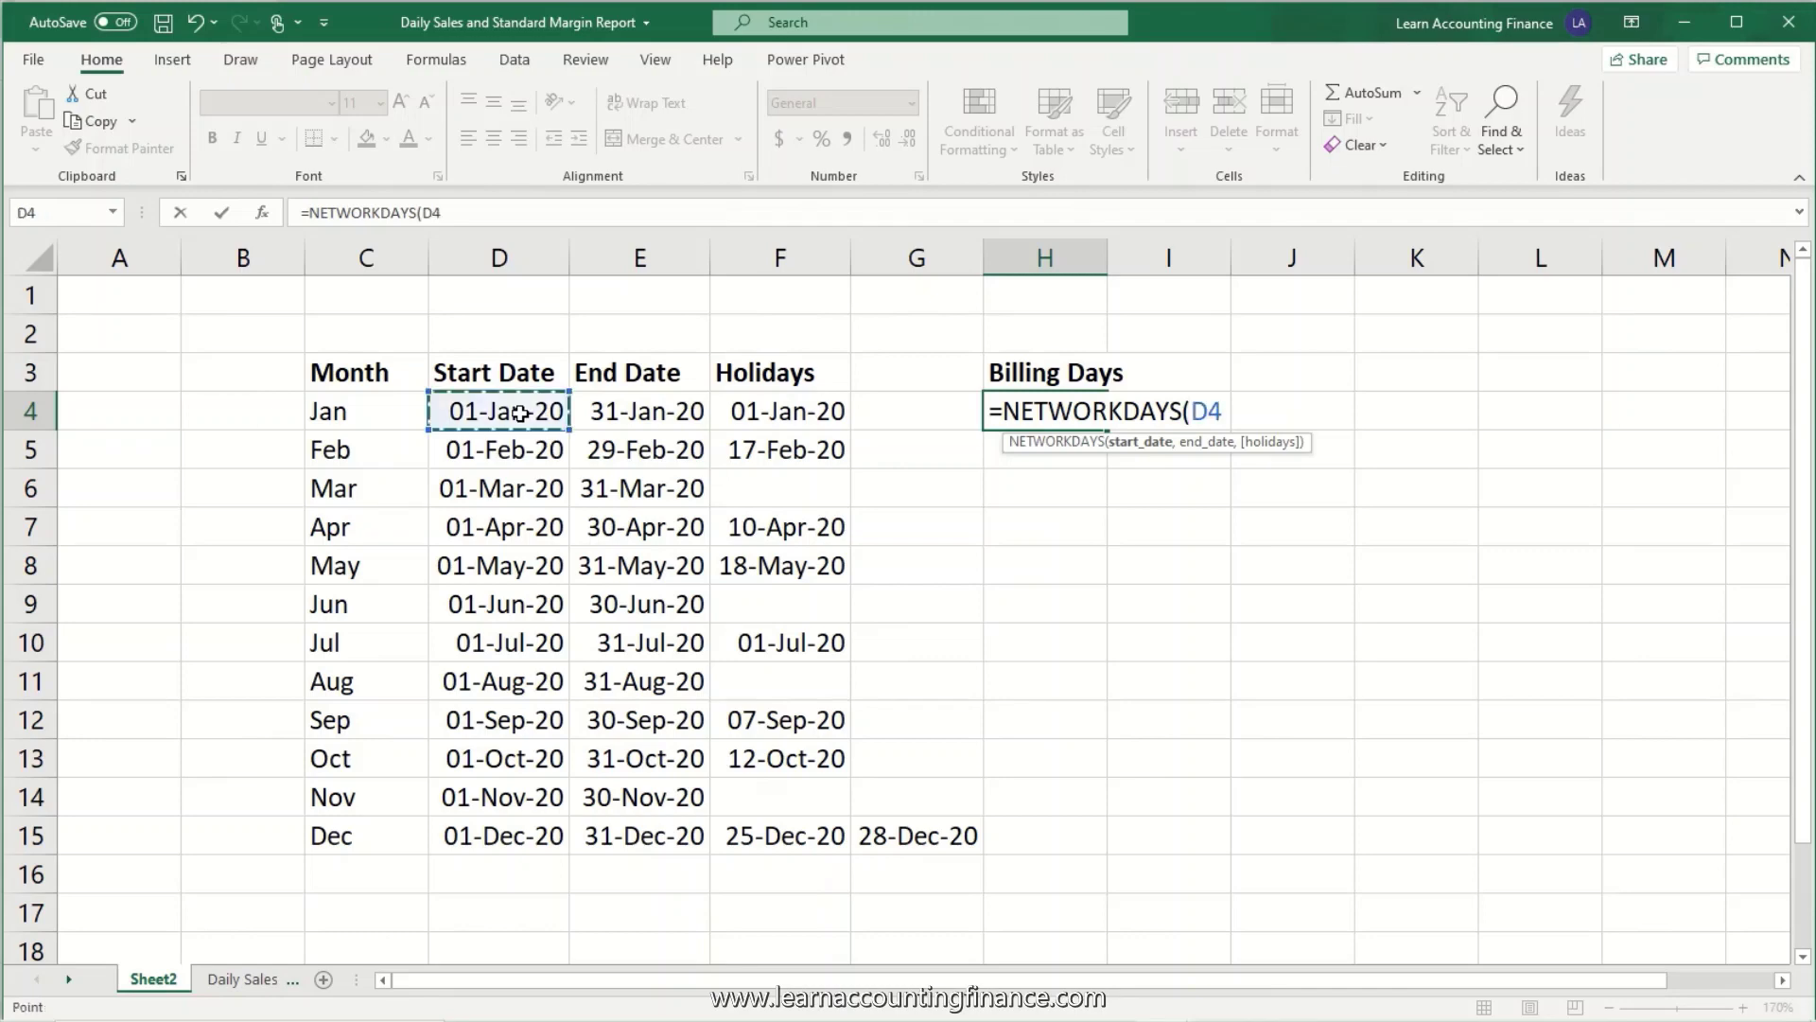
text(,)
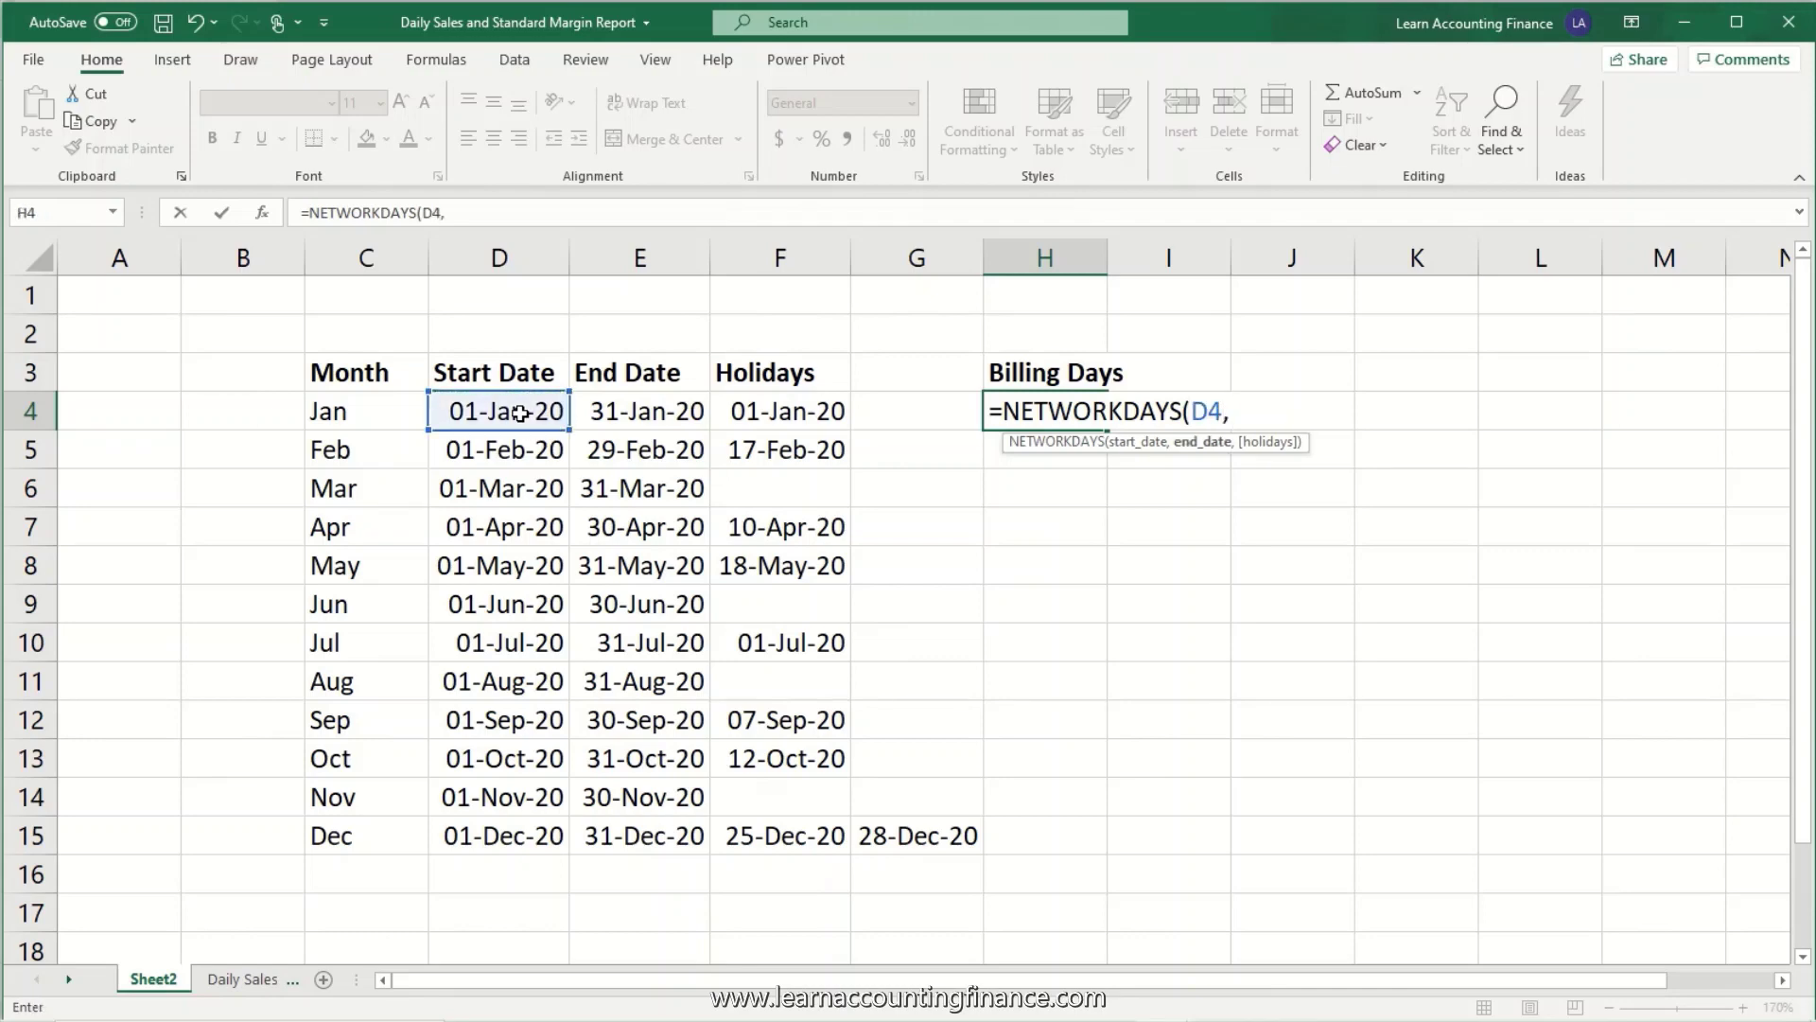
click(625, 413)
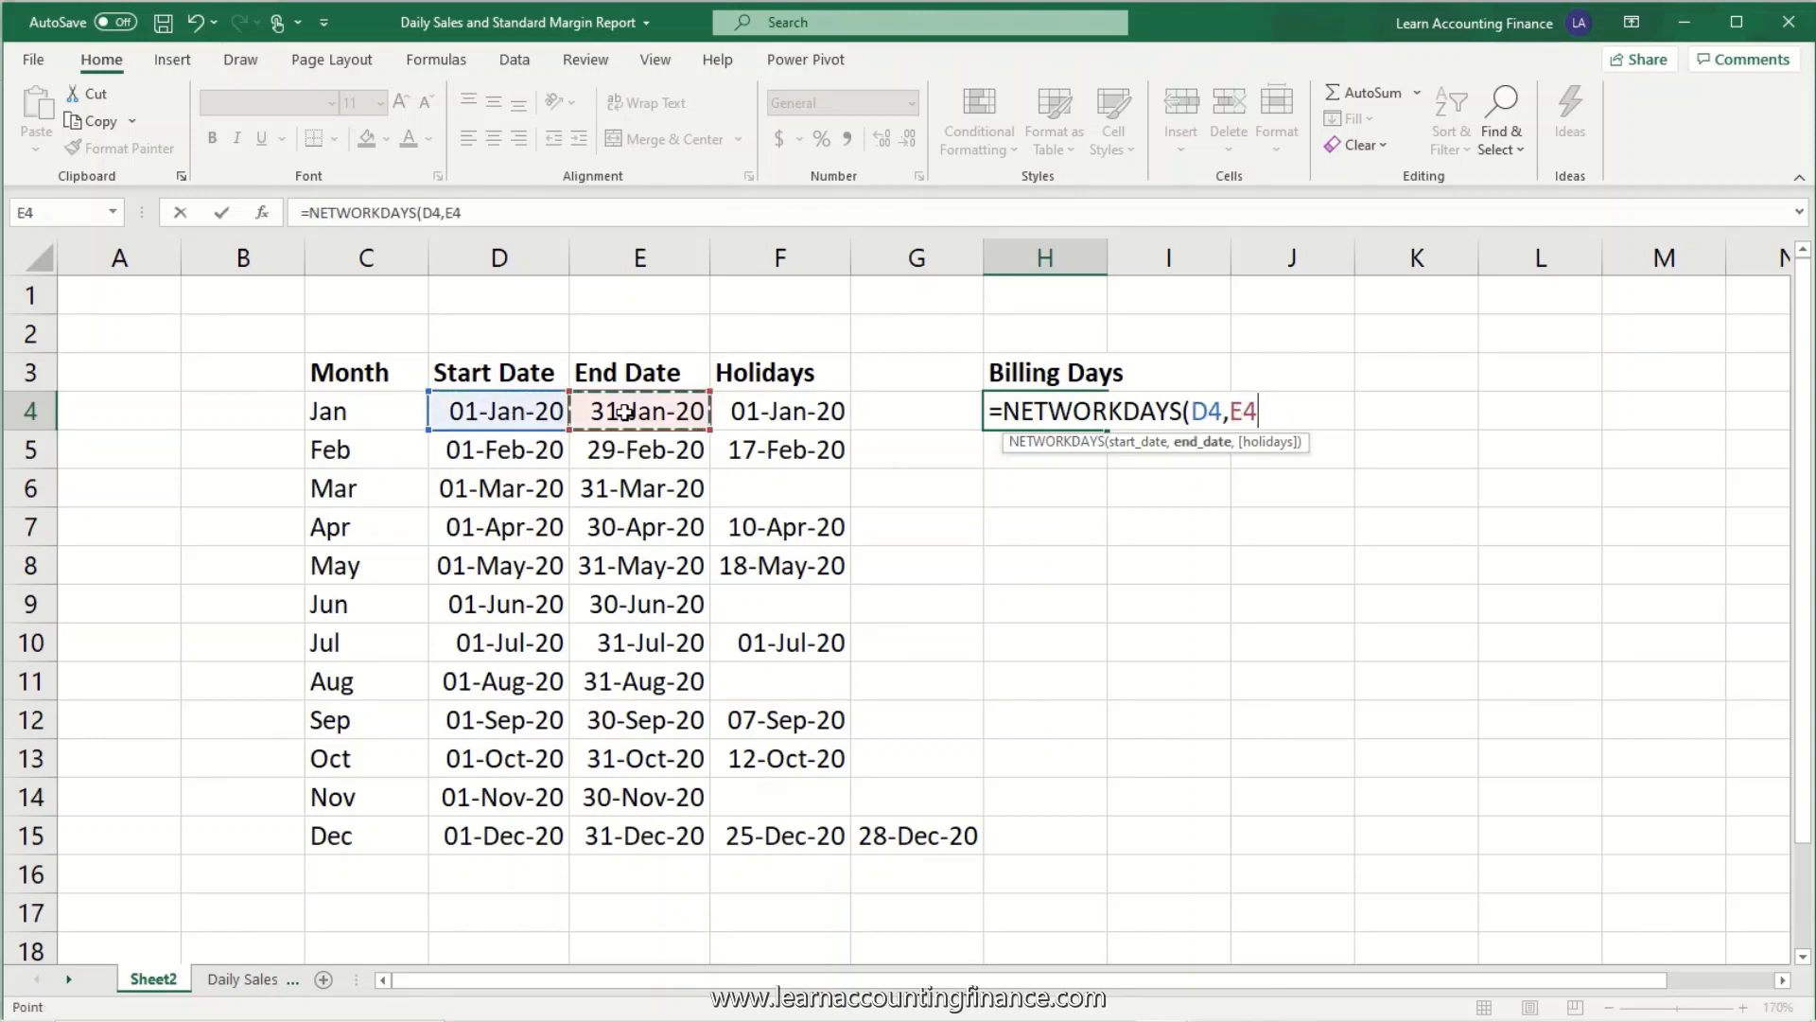
text(,)
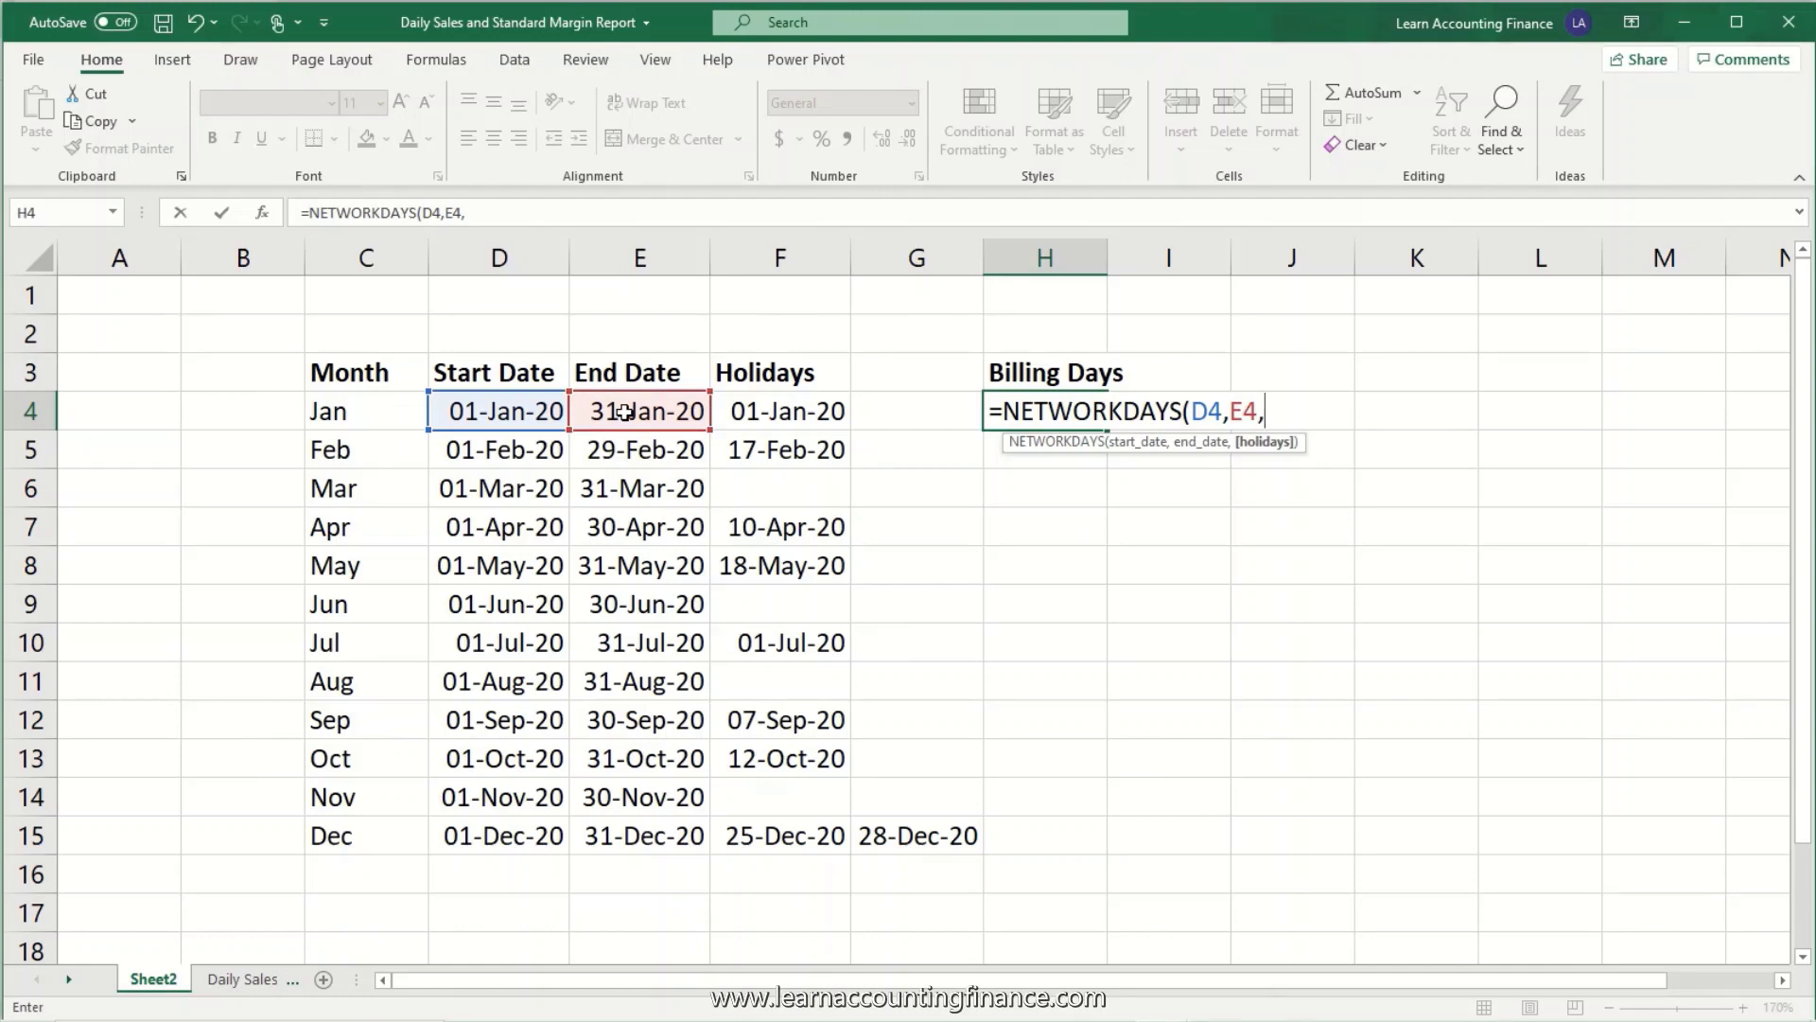
click(756, 410)
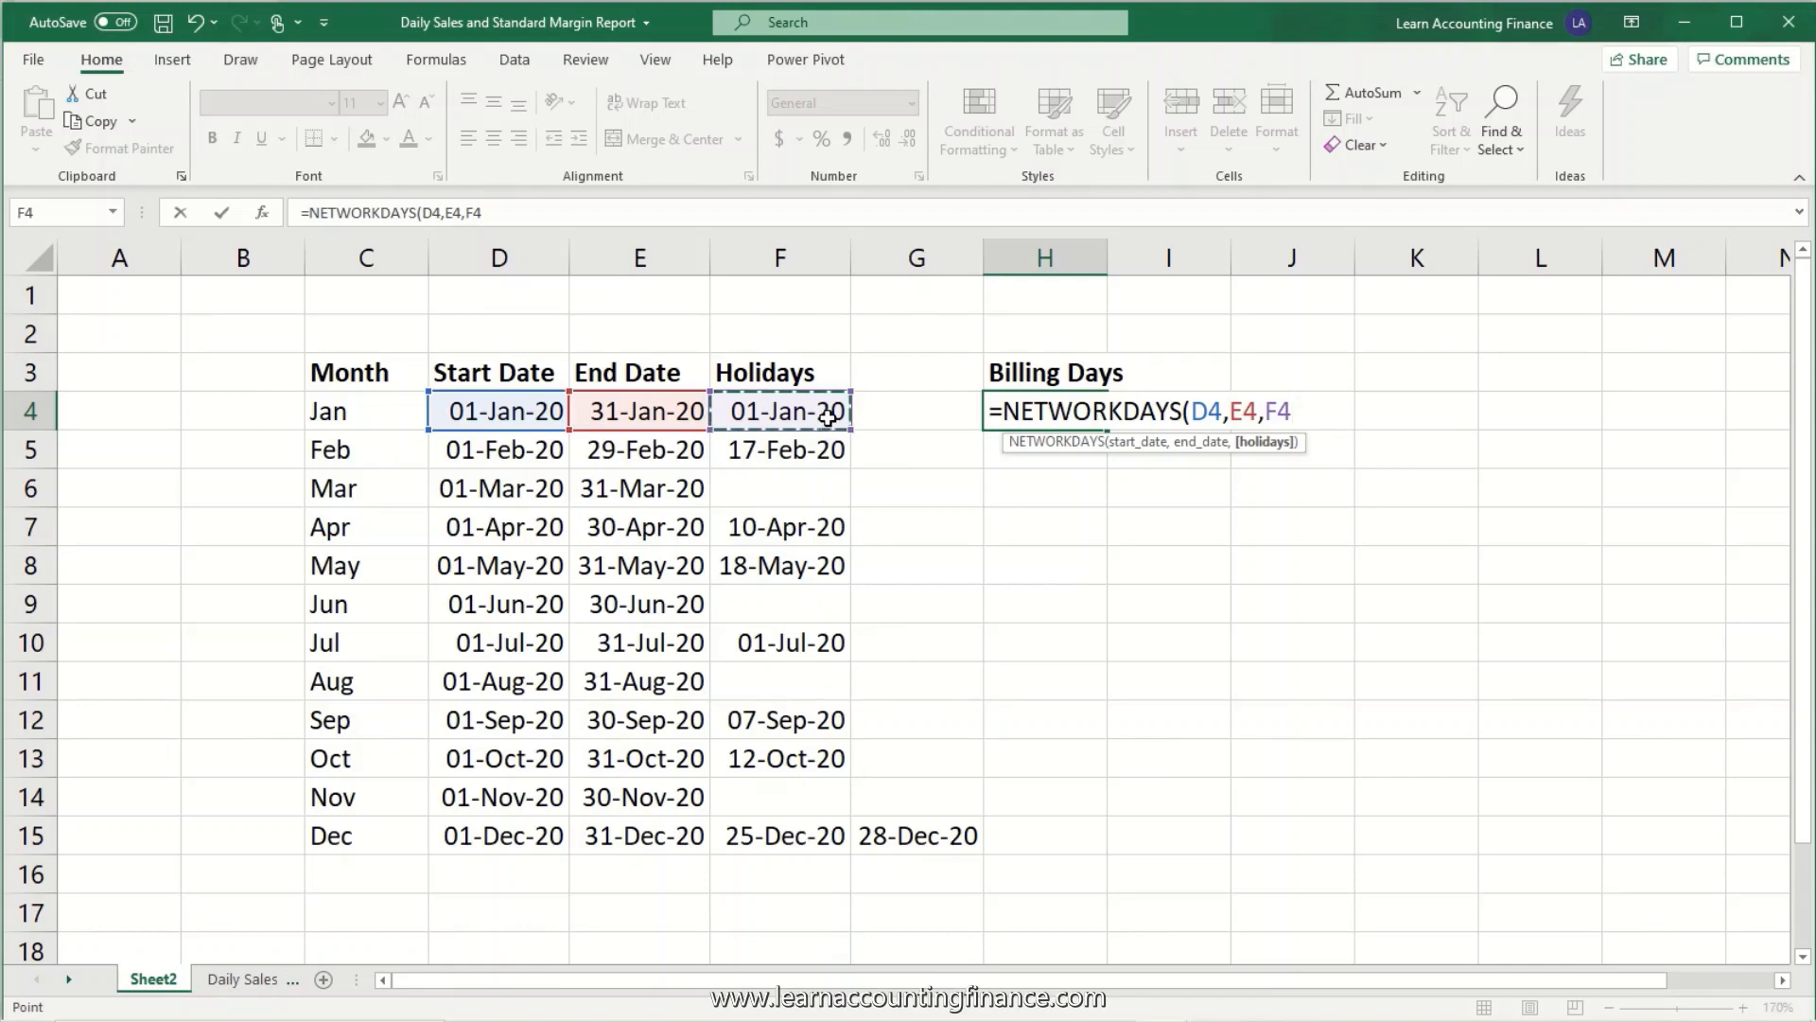
drag(826, 404, 932, 405)
click(554, 206)
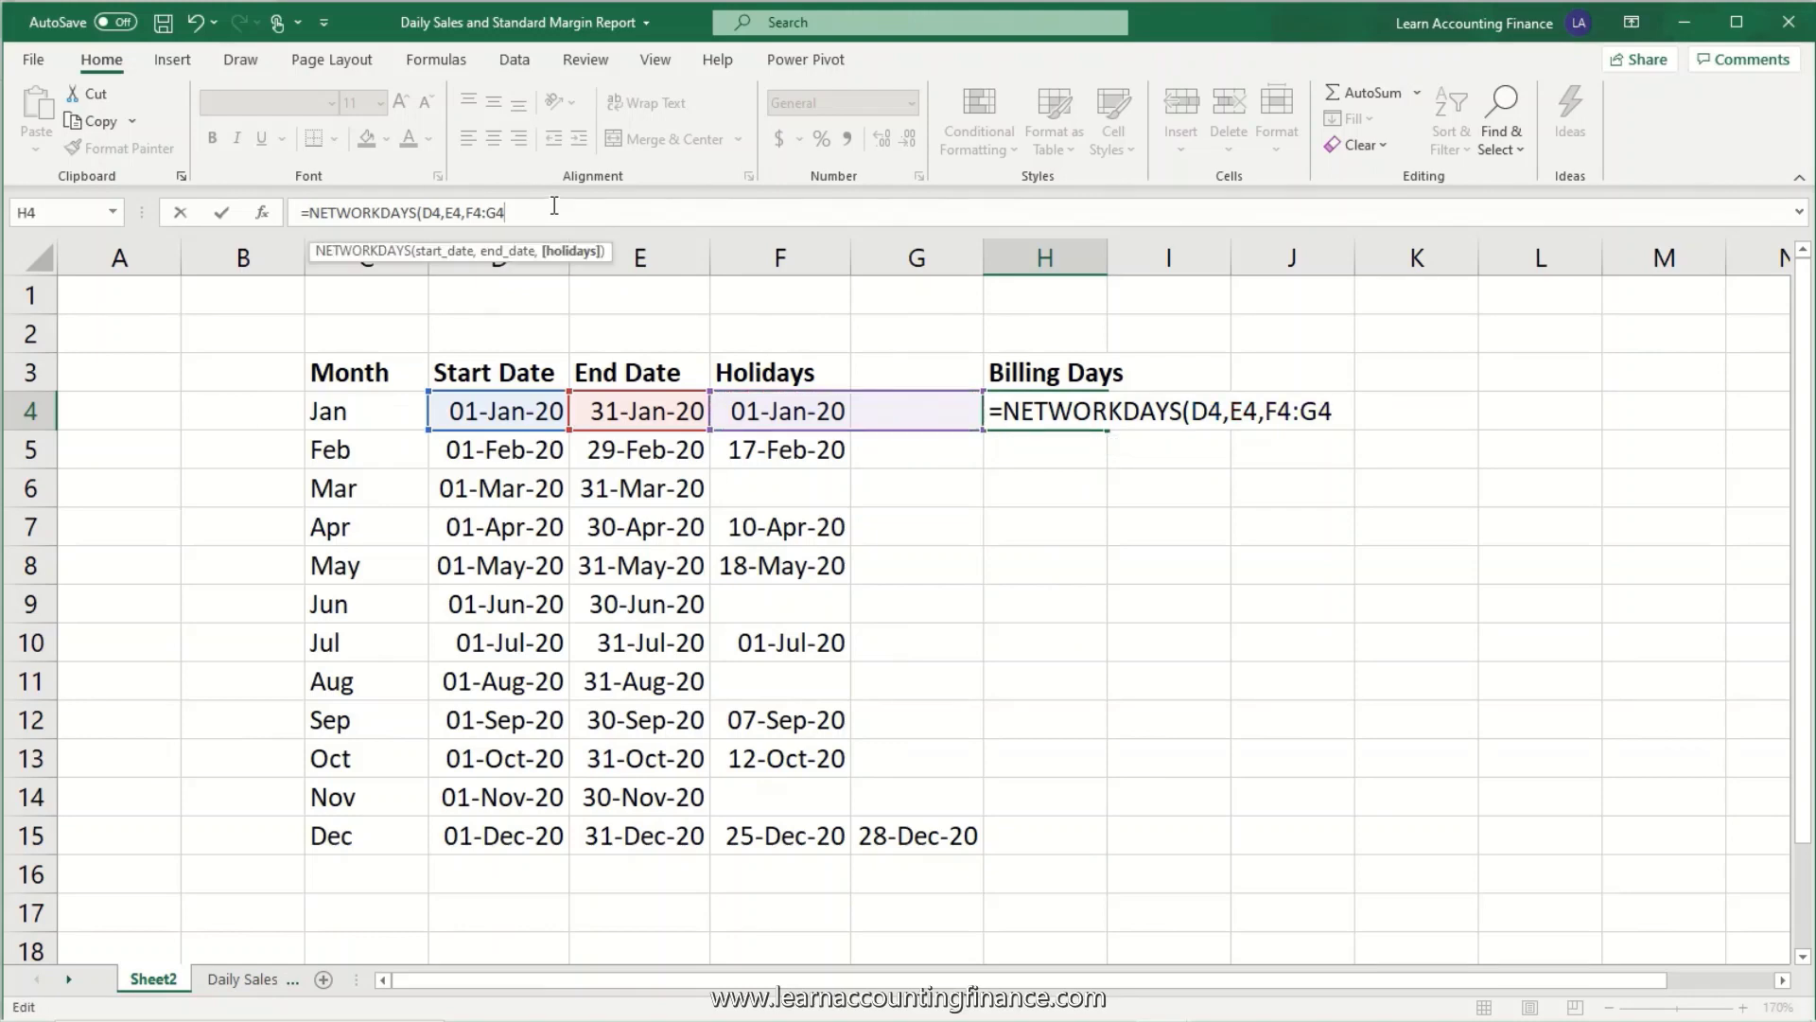
text())
key(Return)
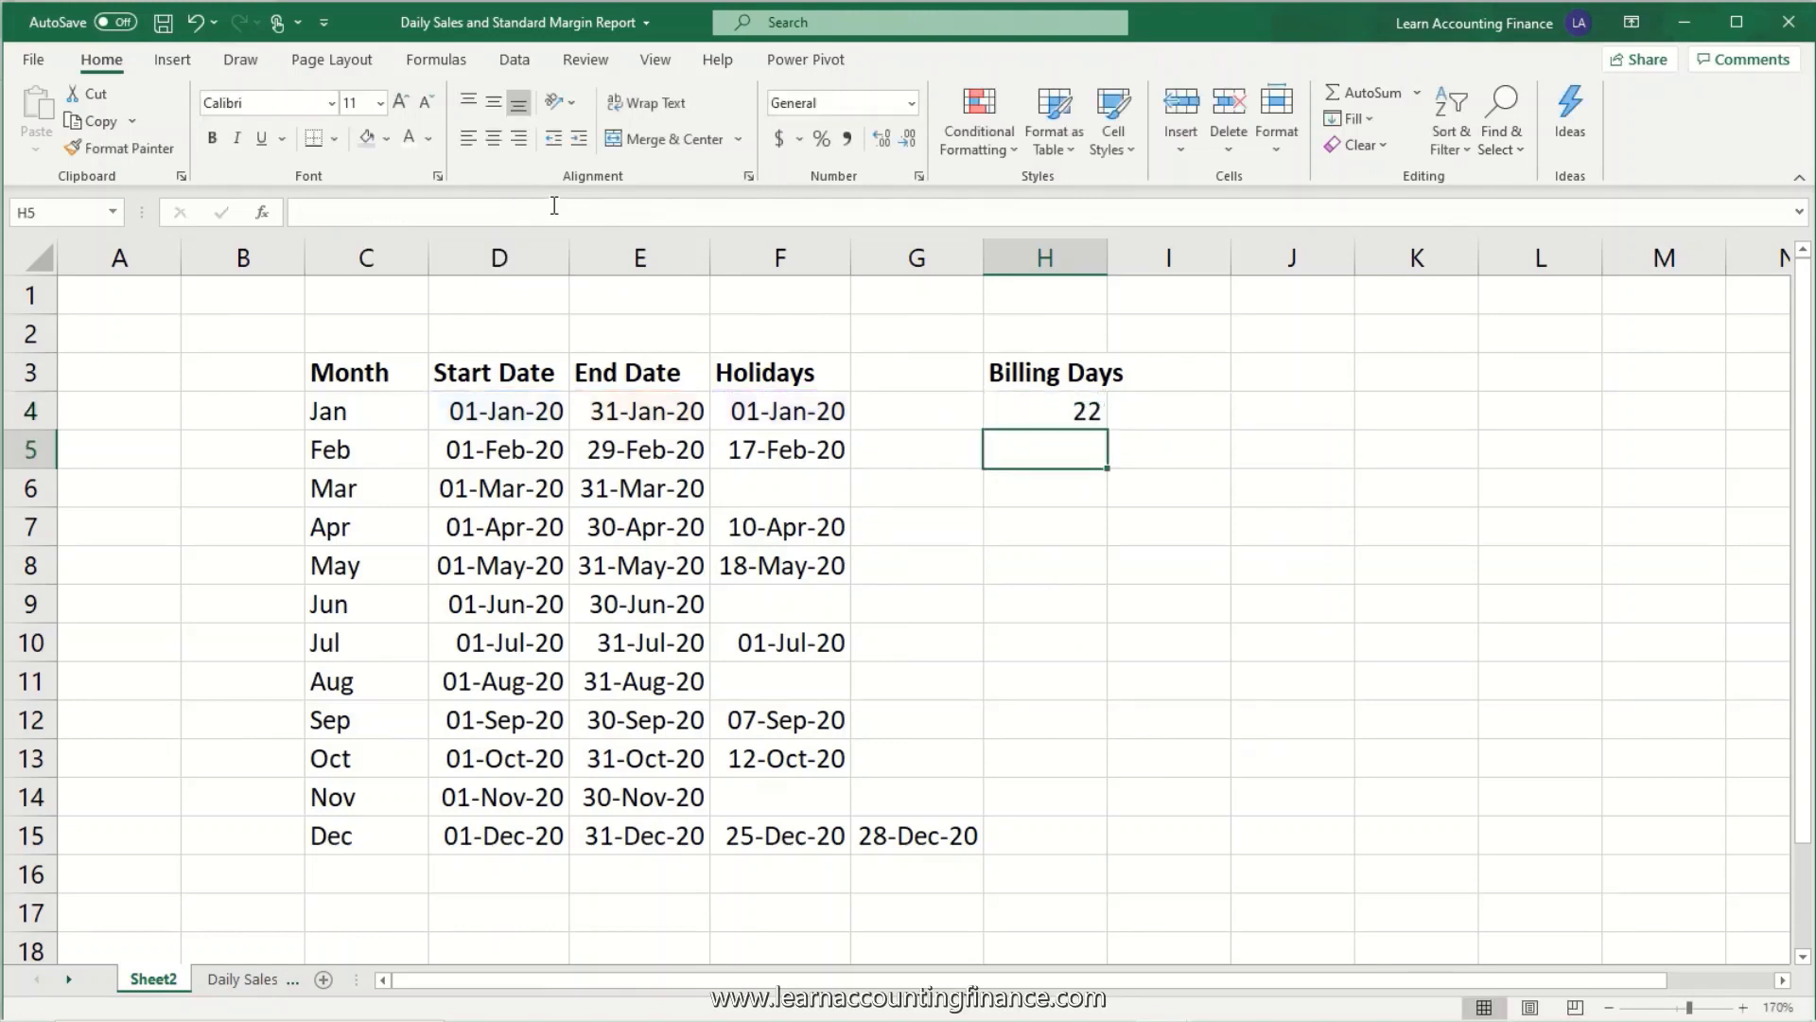
- Copy January's billing-days formula from H4 down to H5:H15 for February through December
key(Up)
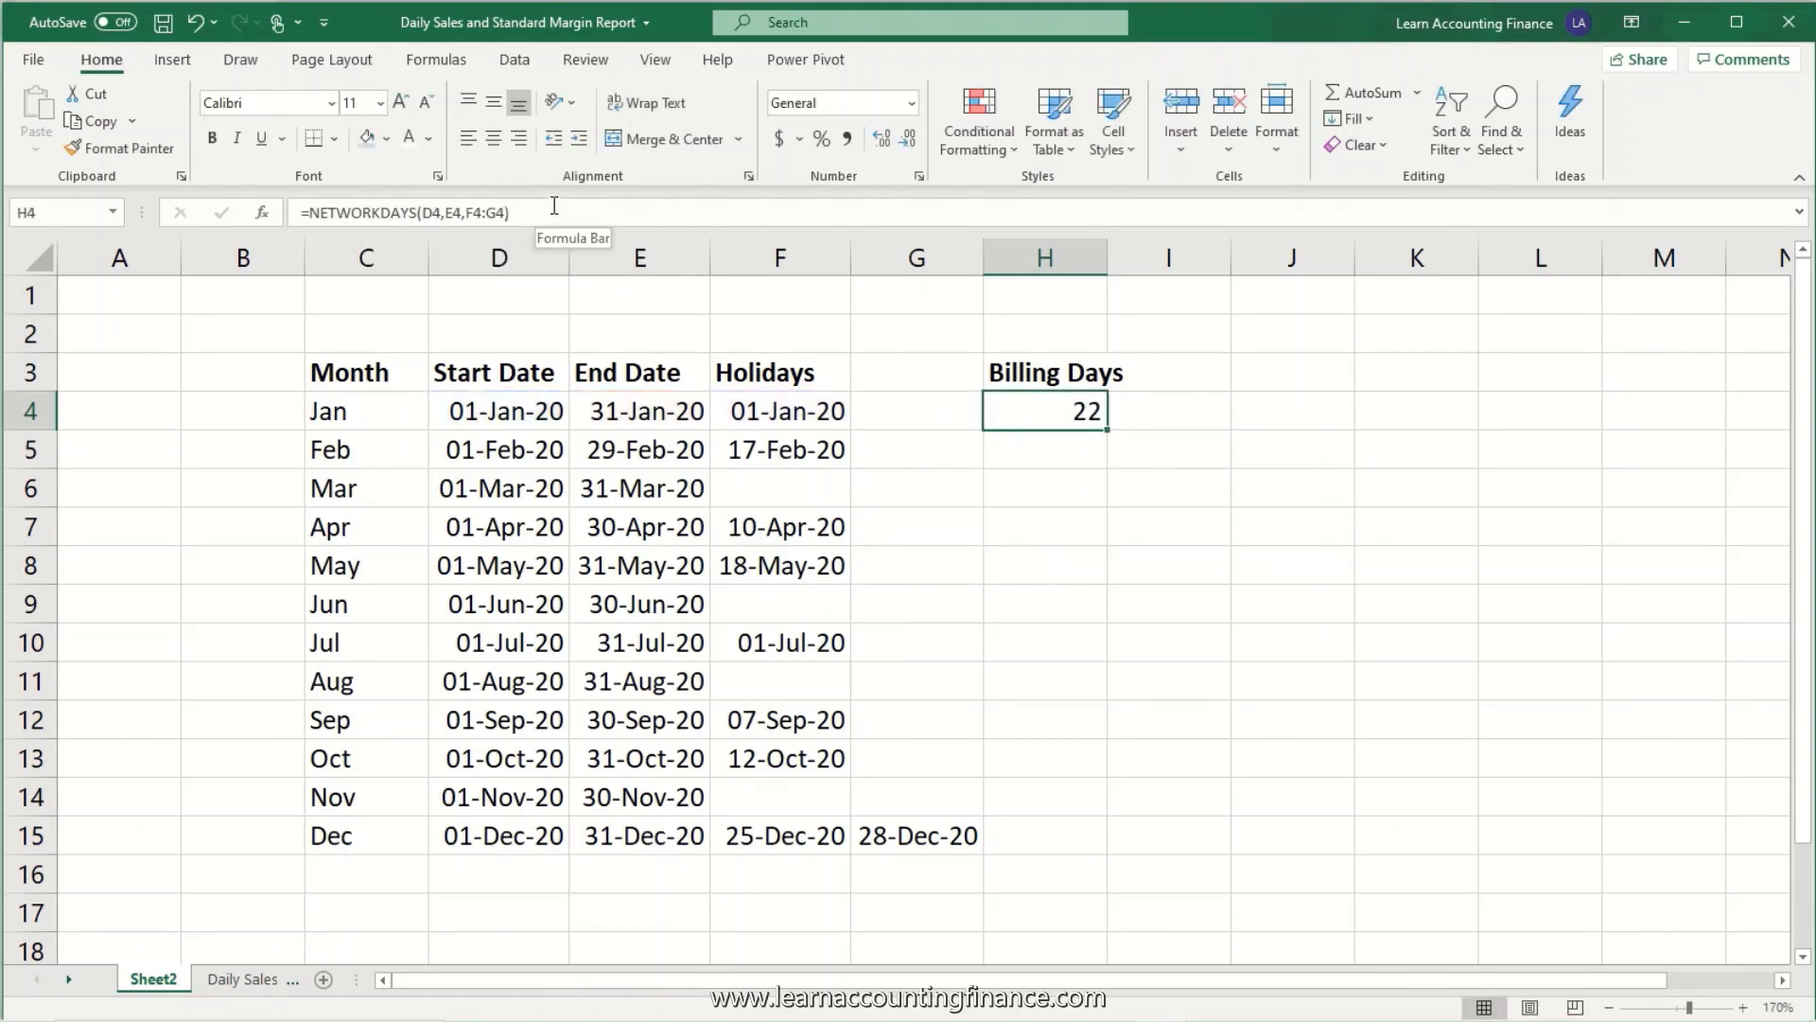
key(ctrl+c)
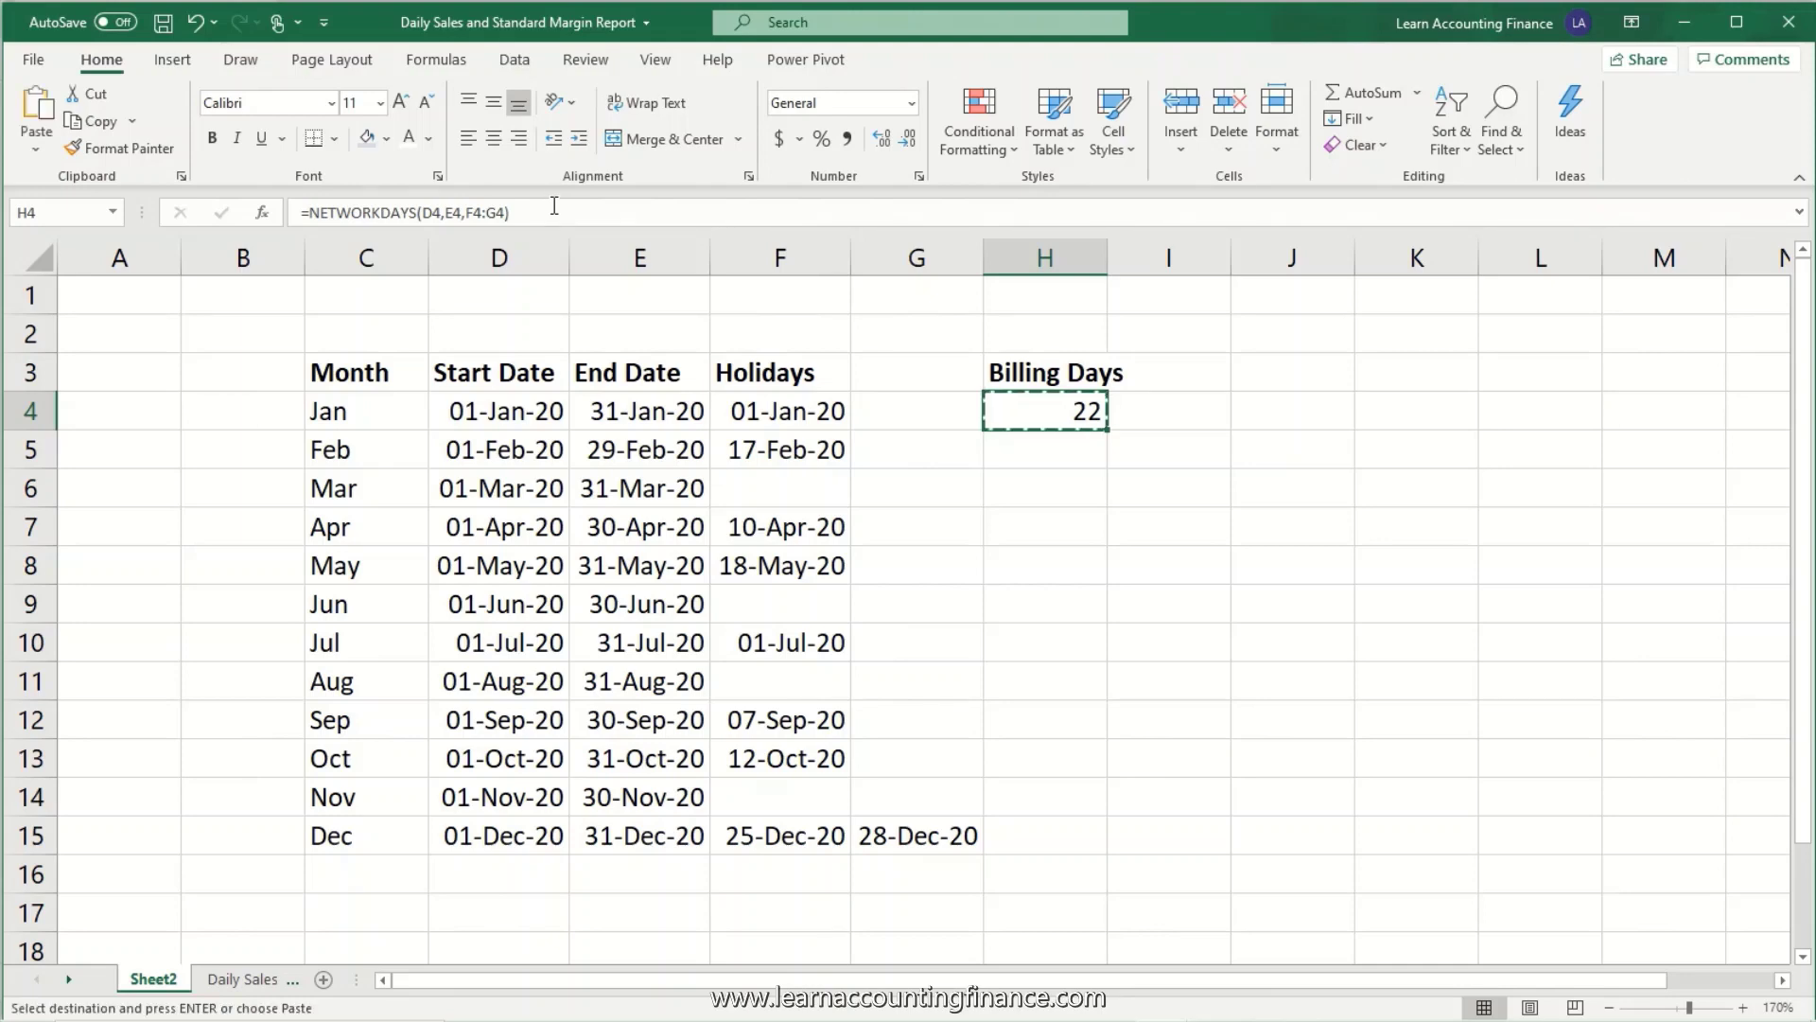
key(Down)
key(shift+Down)
key(shift+Down)
key(shift+Down)
key(shift+Down)
key(shift+Down)
key(shift+Down)
key(shift+Down)
key(shift+Down)
key(shift+Down)
key(shift+Down)
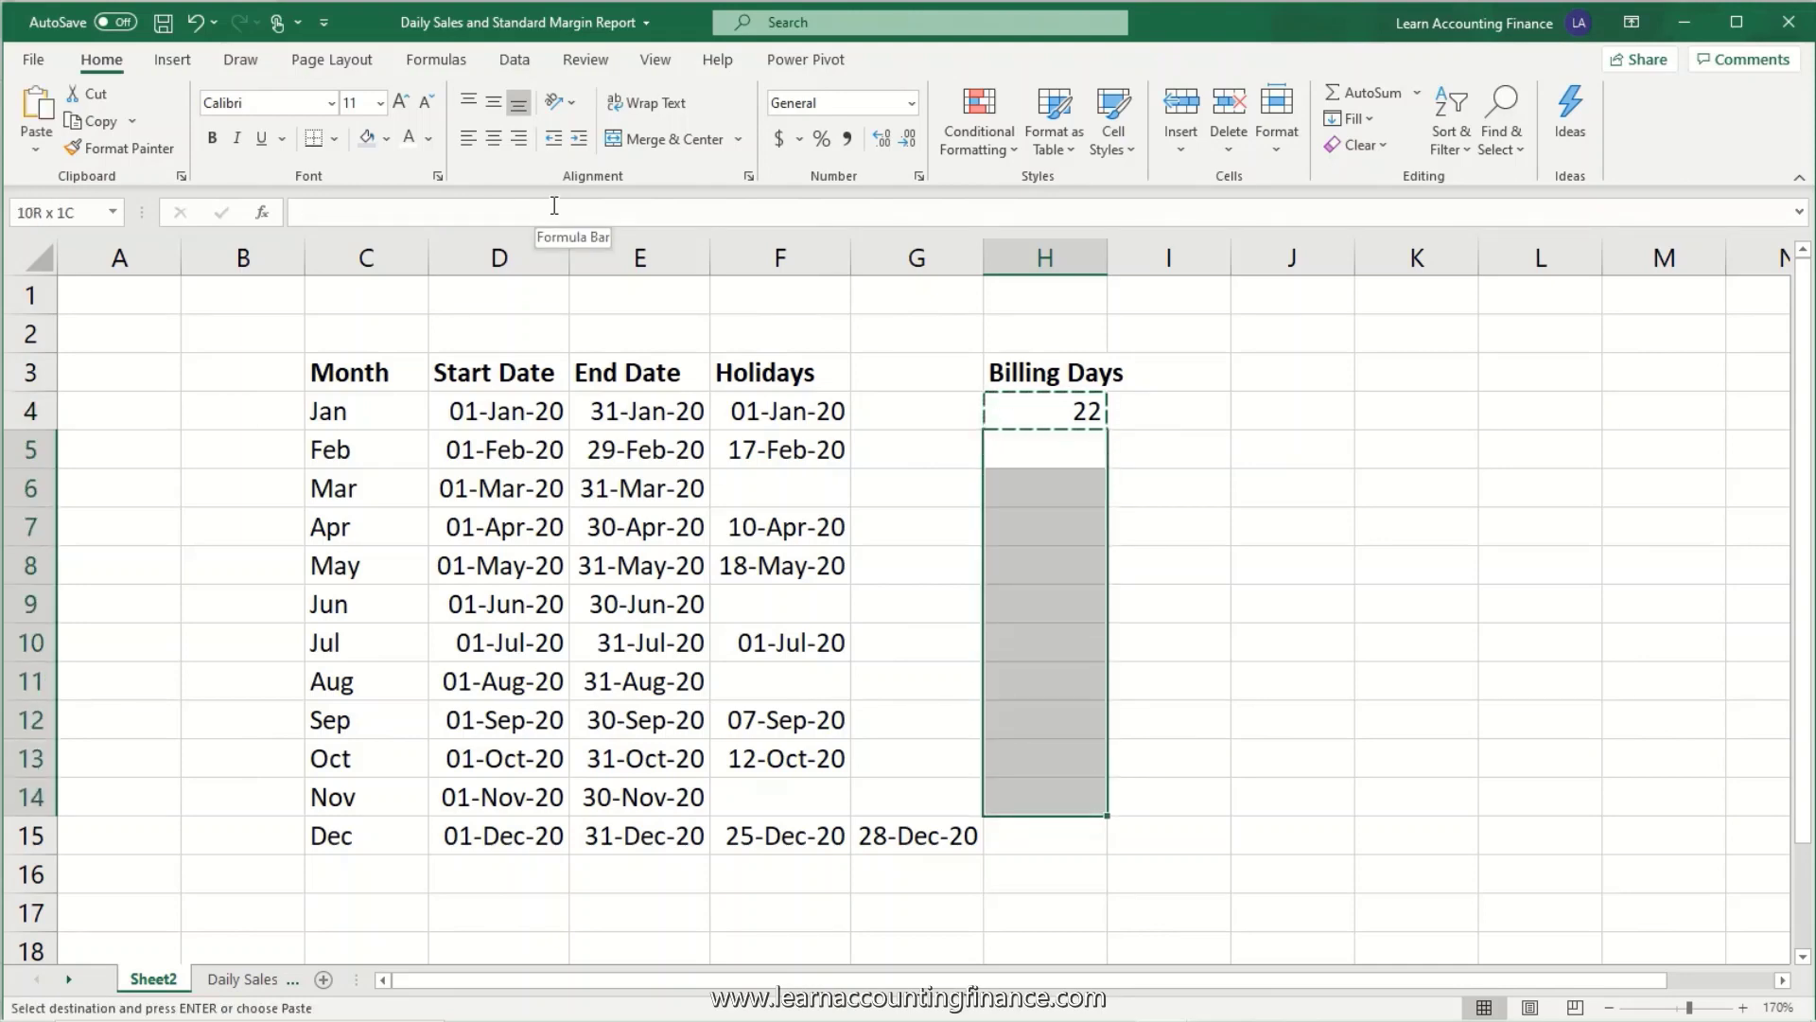
key(ctrl+v)
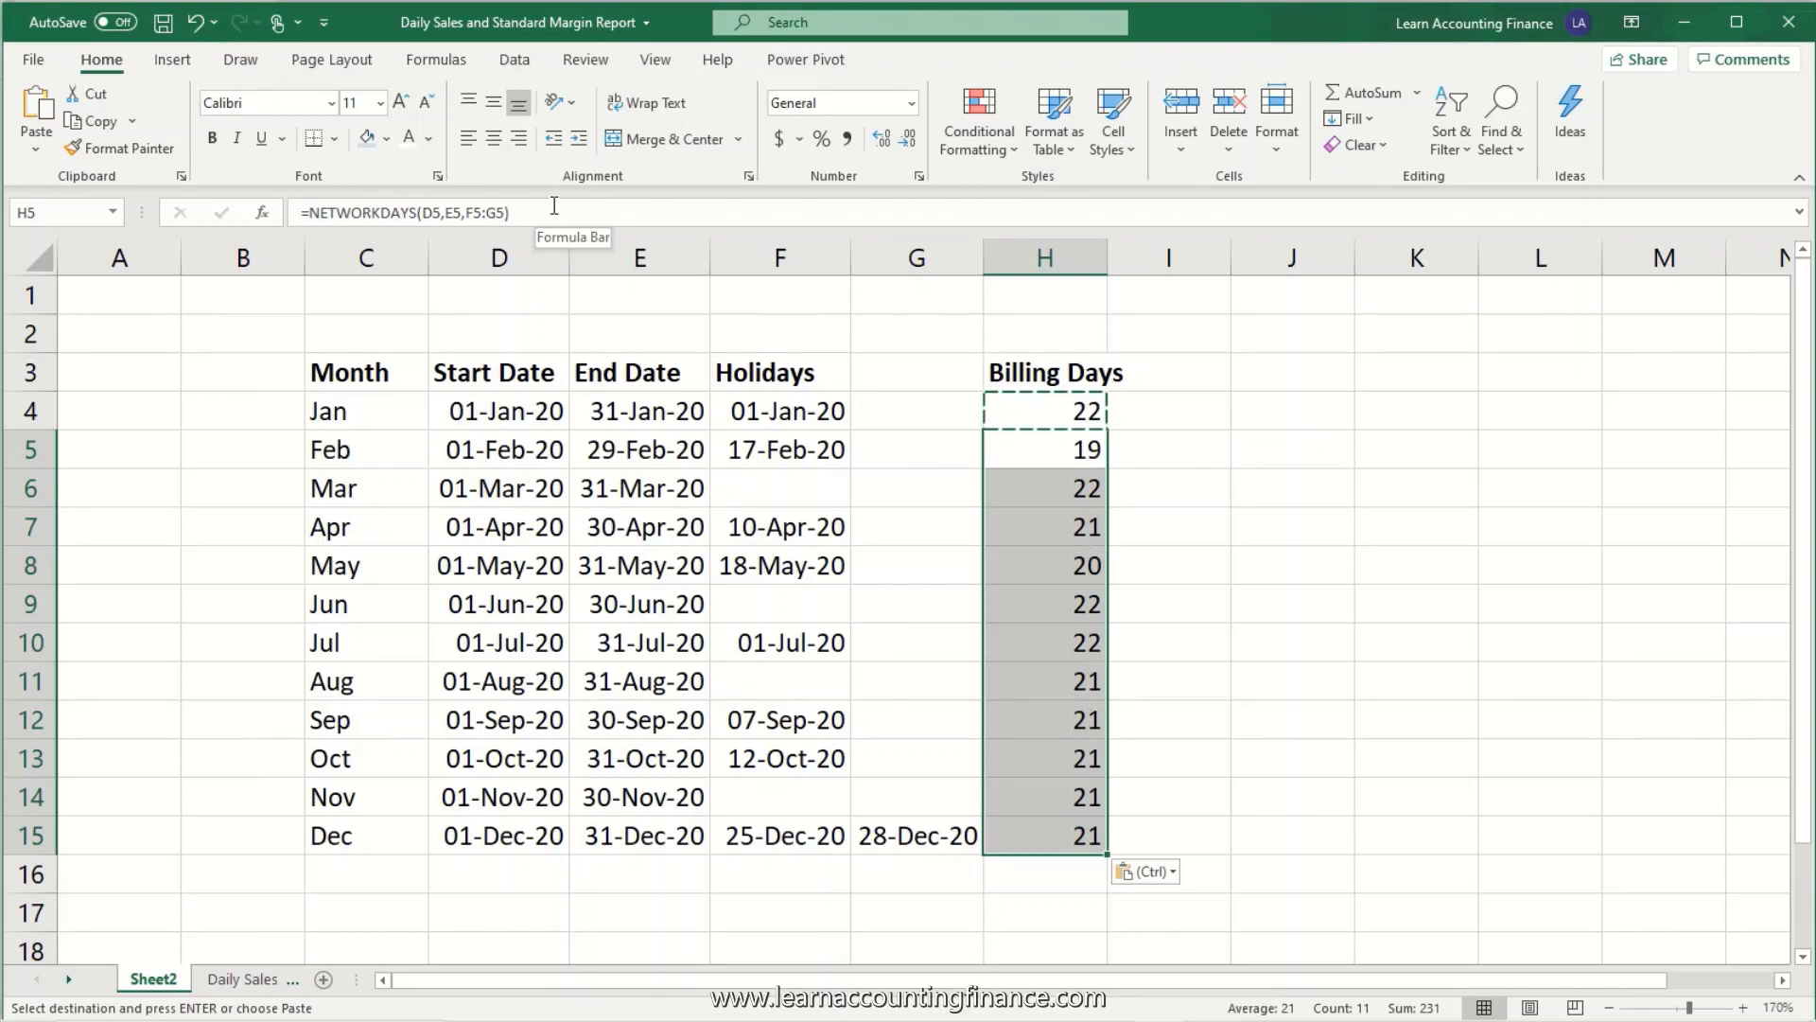
- Inspect the billing-days formulas in H4 and H8, and try clearing the May holiday in F8 to test the calculation
click(1003, 413)
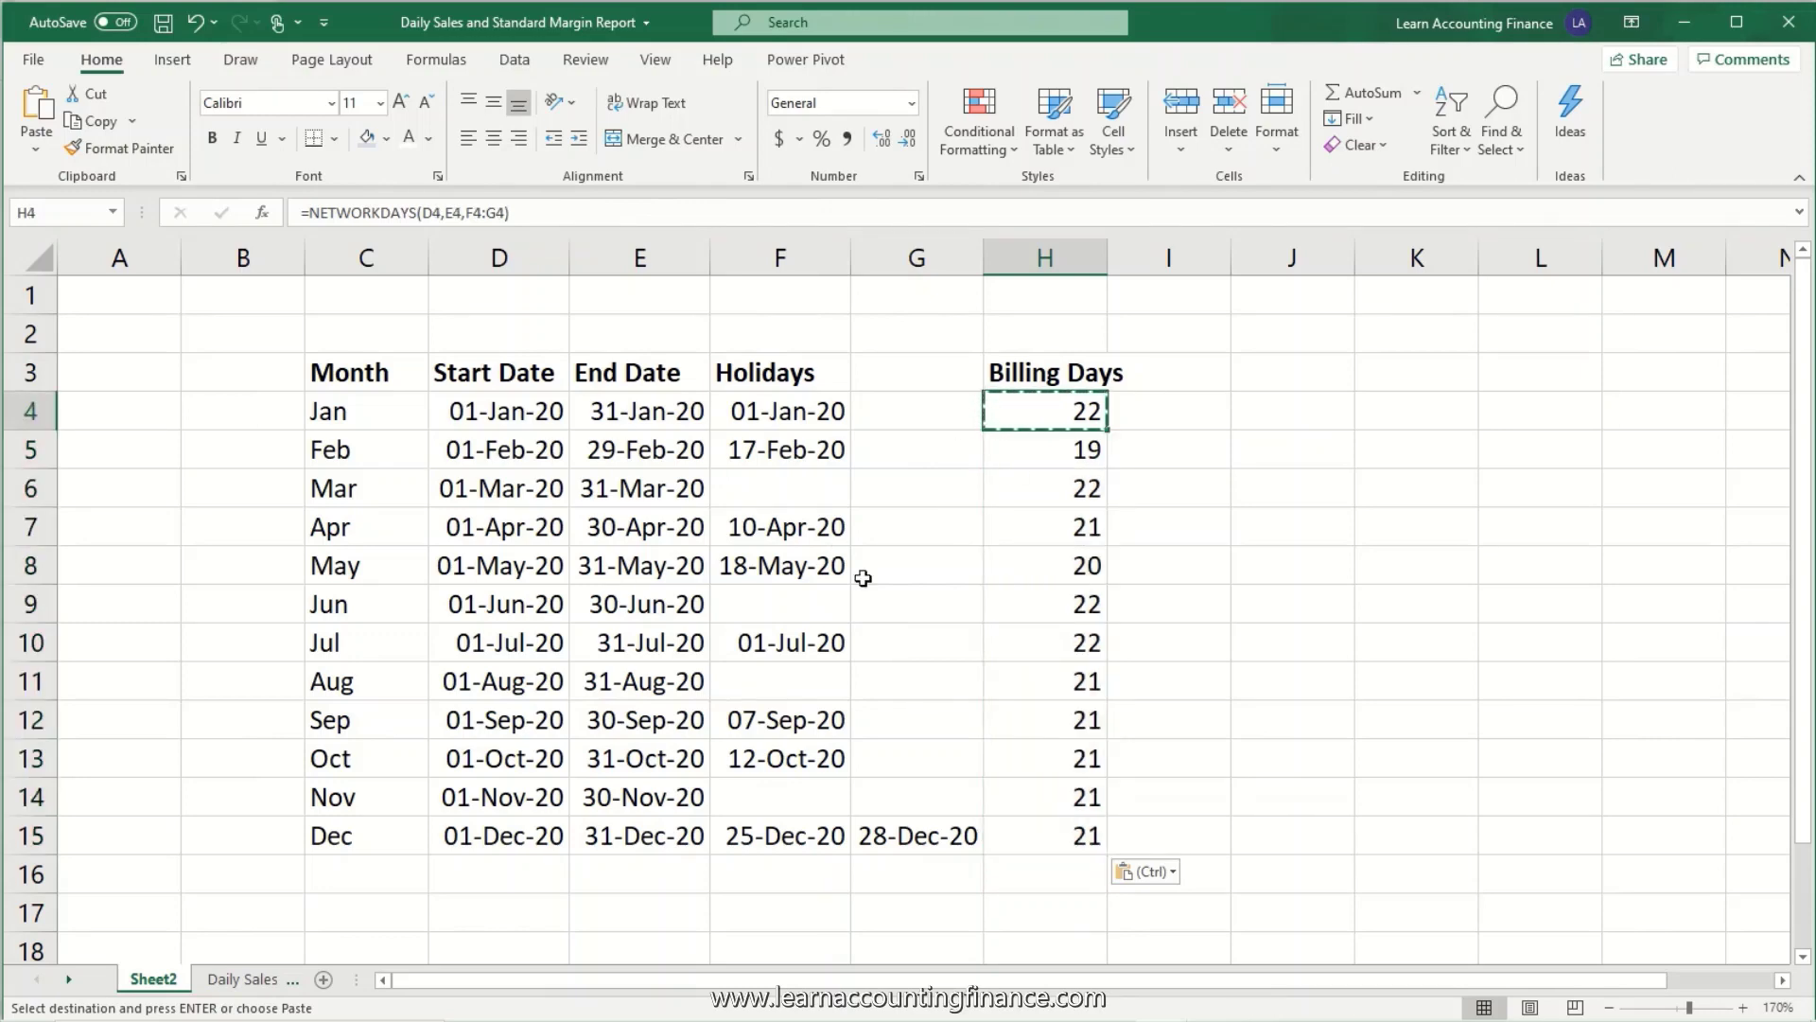
click(1069, 566)
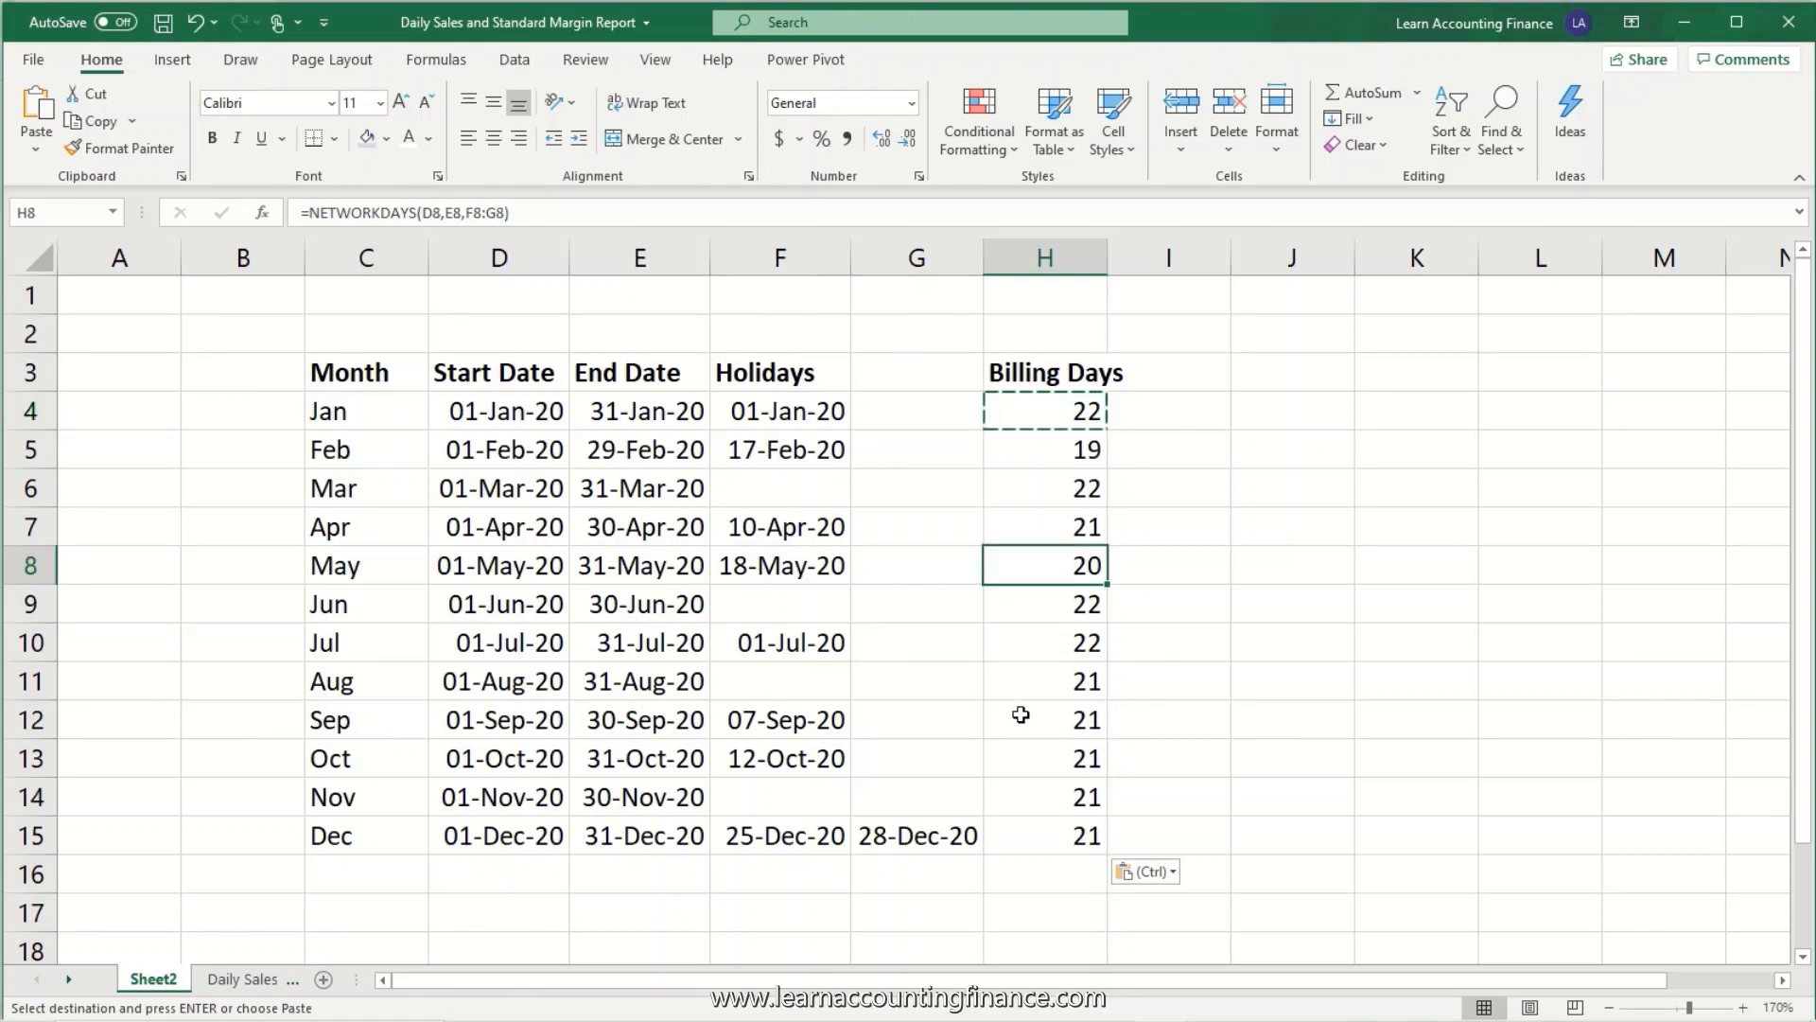
key(Left)
key(Left)
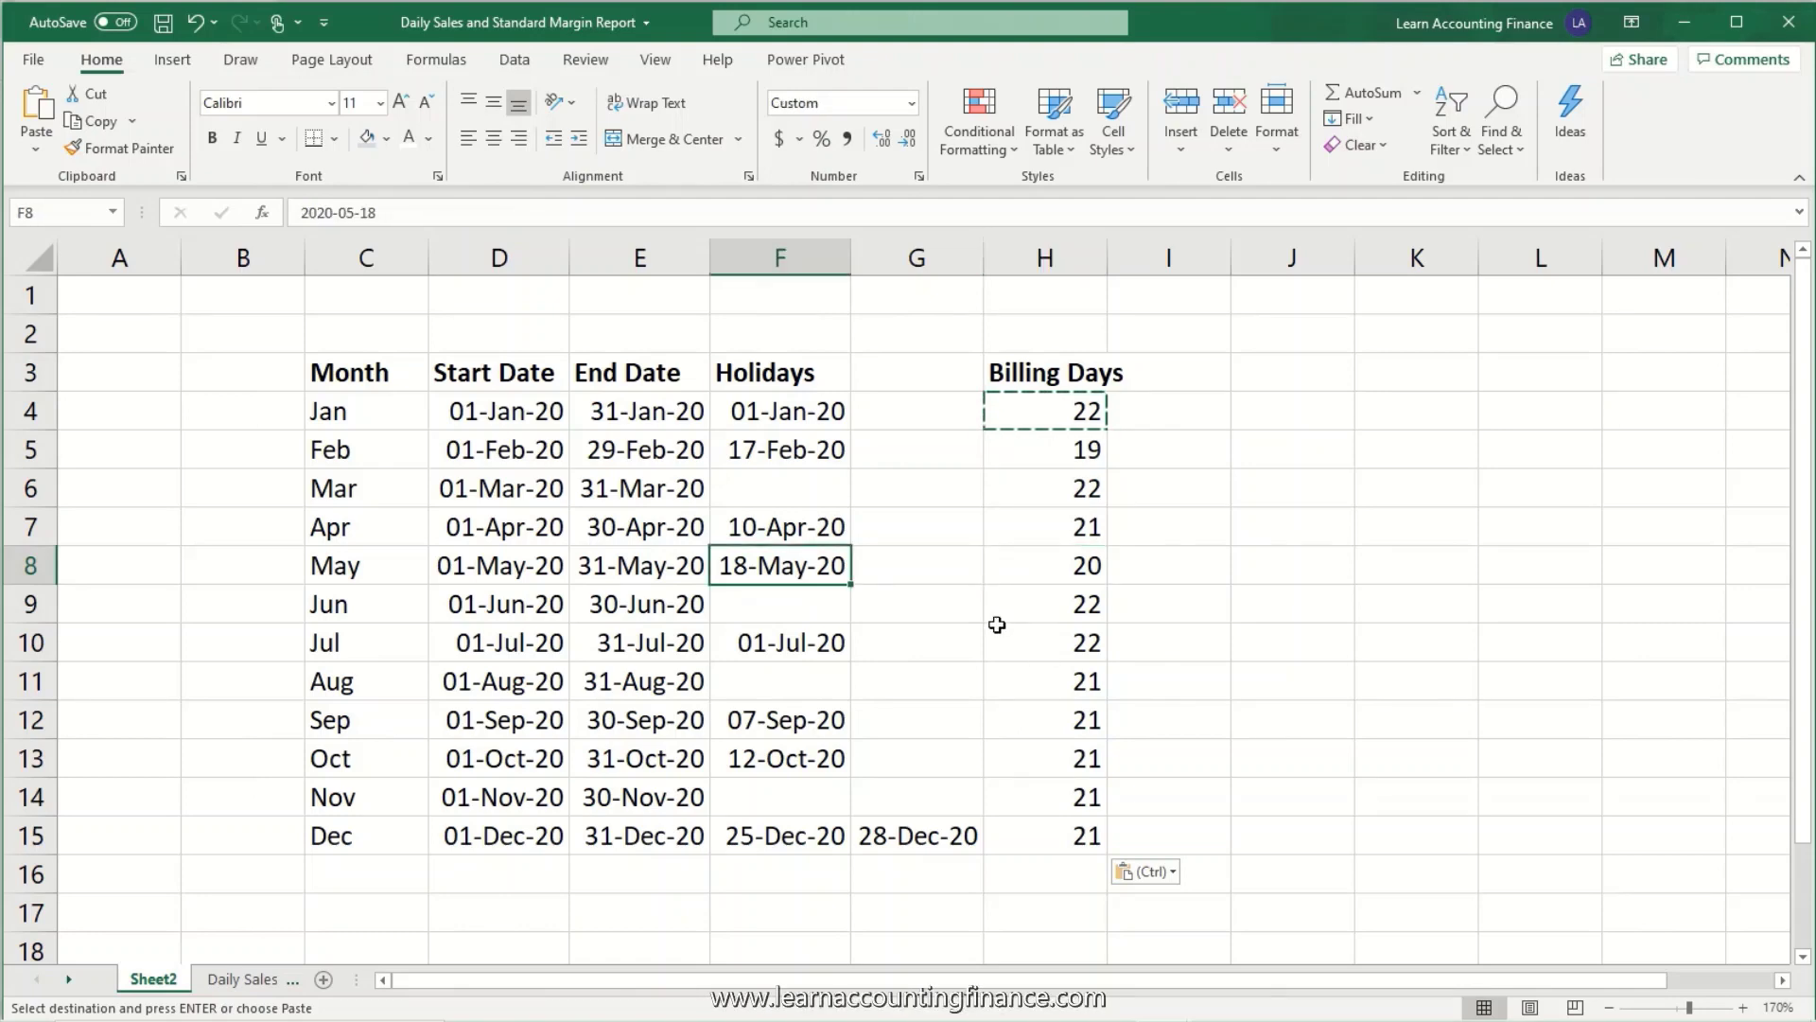
key(Delete)
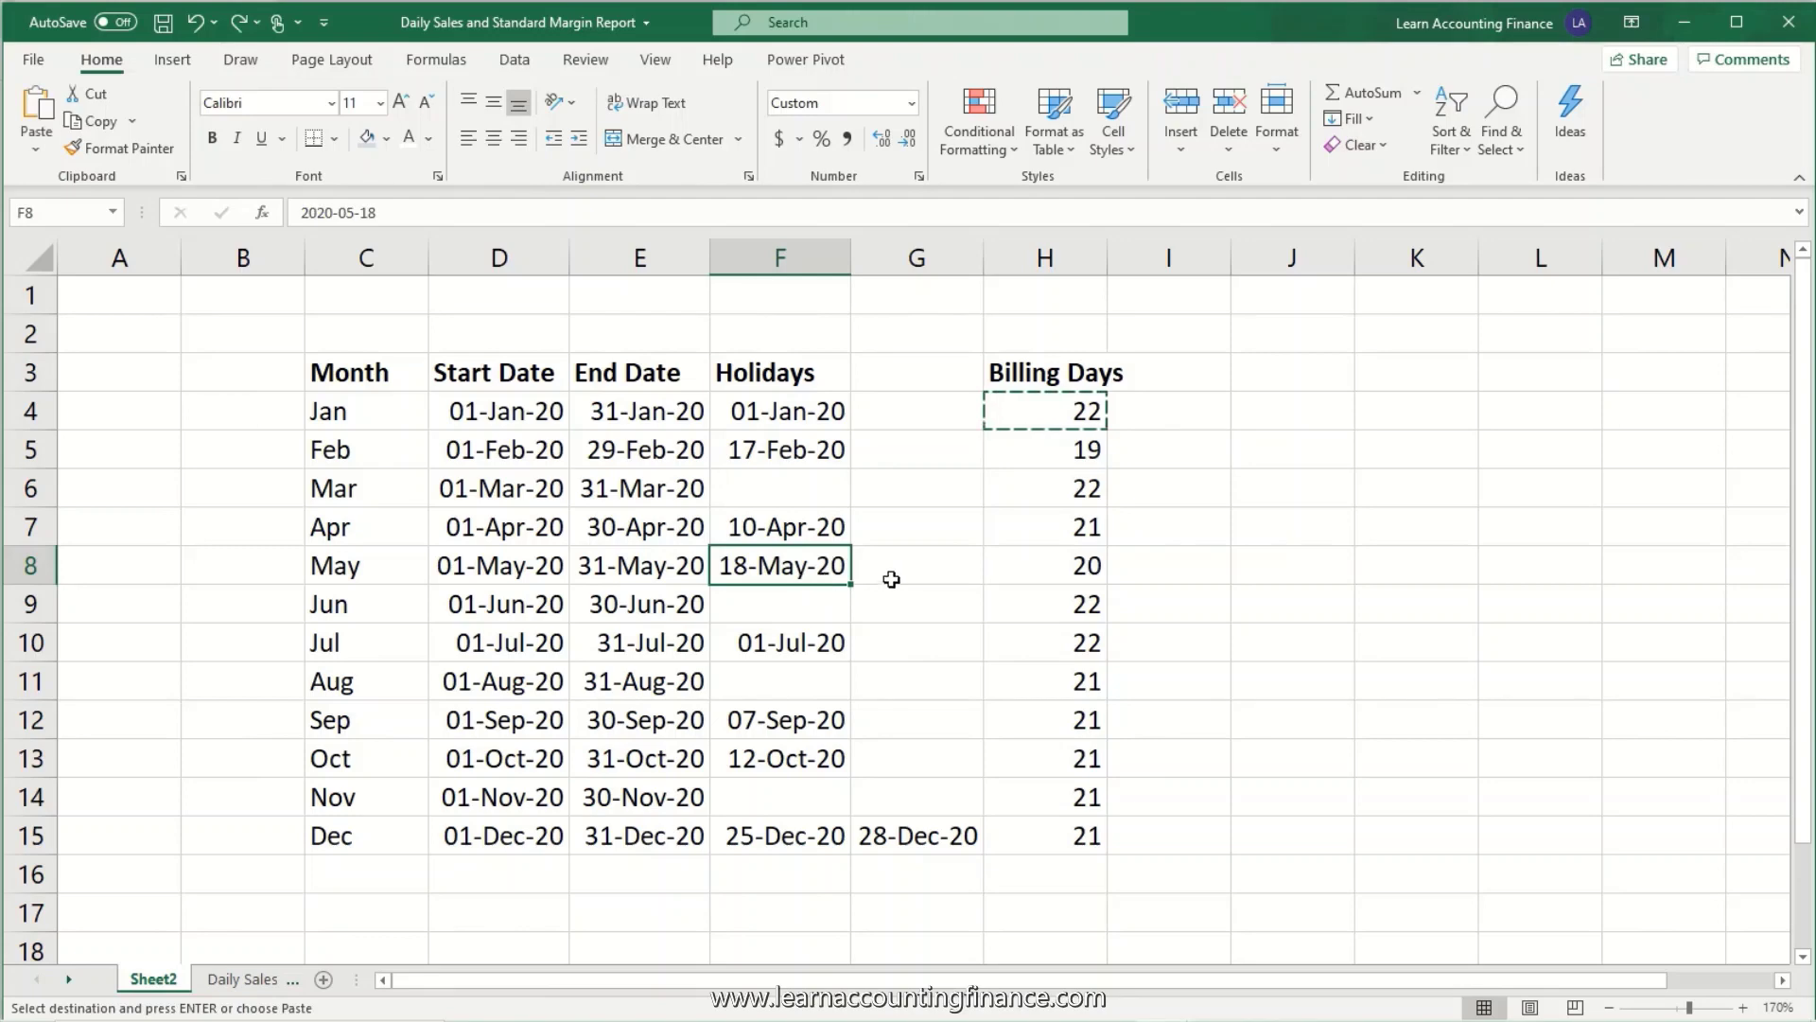
- Add 19 May 2020 as a second May holiday in G8 and check May's billing days in H8
click(894, 581)
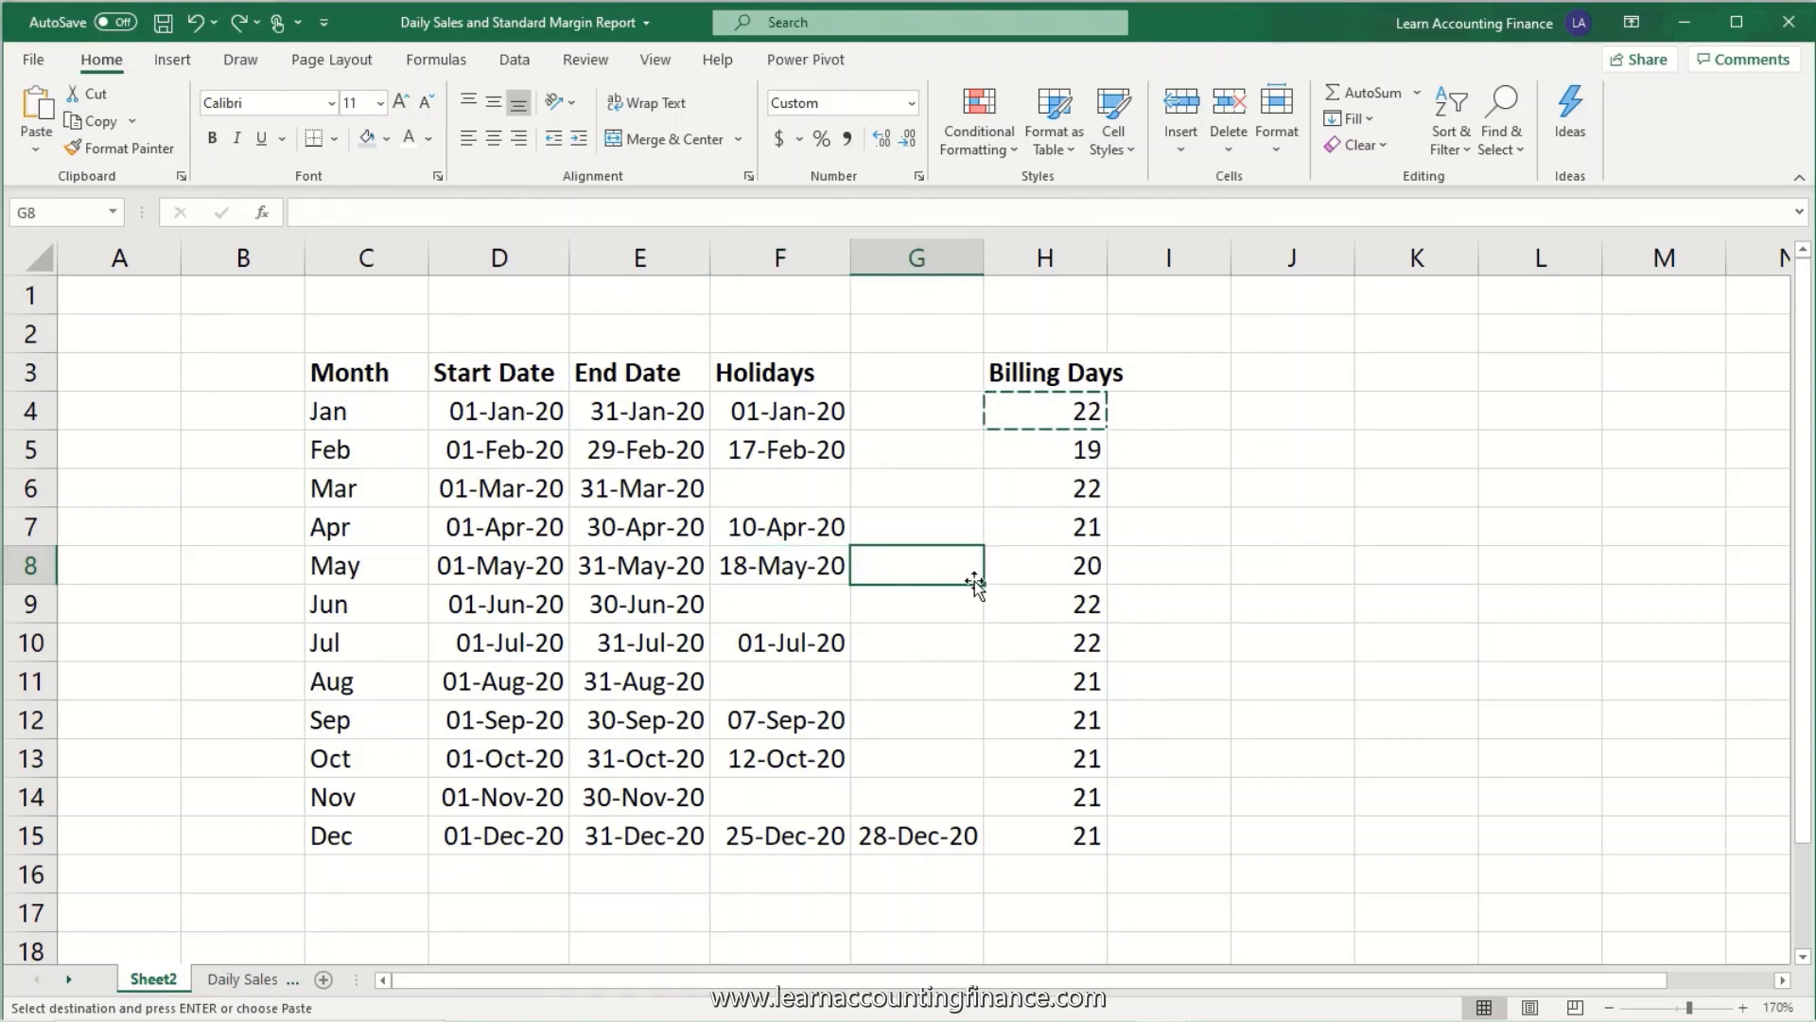
text(19 maY )
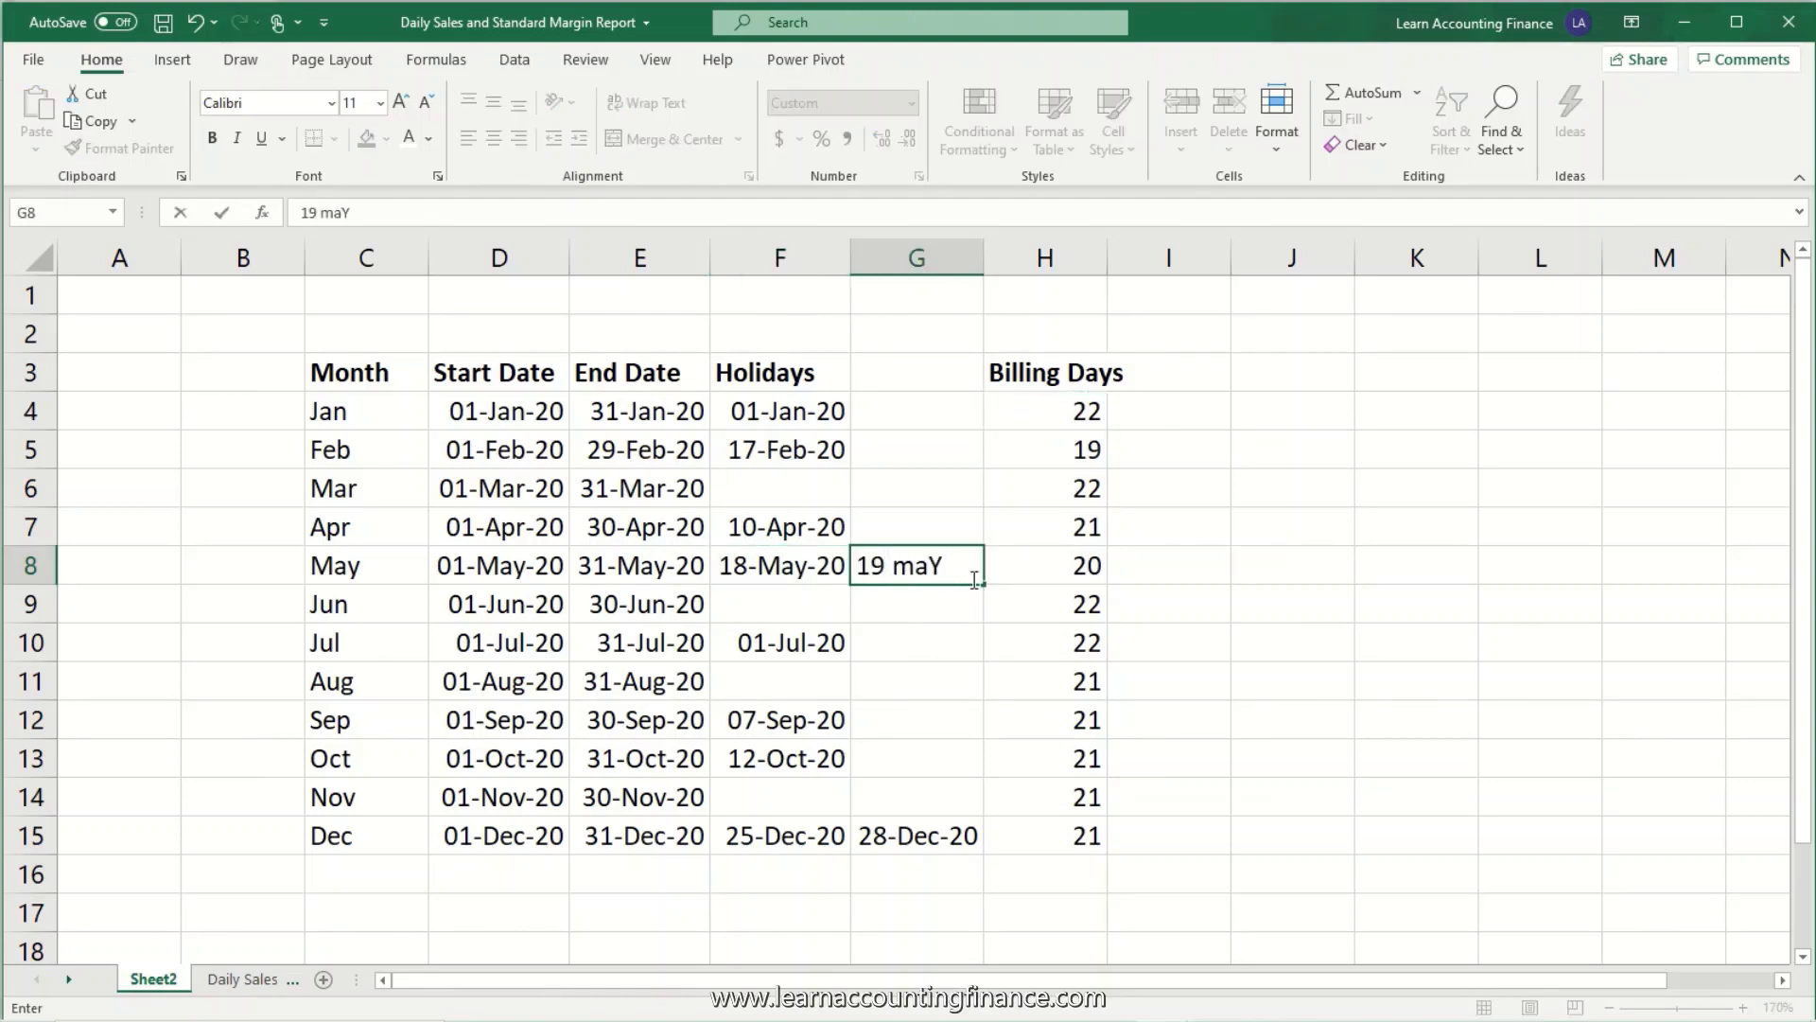
text(2020)
key(Return)
click(1082, 566)
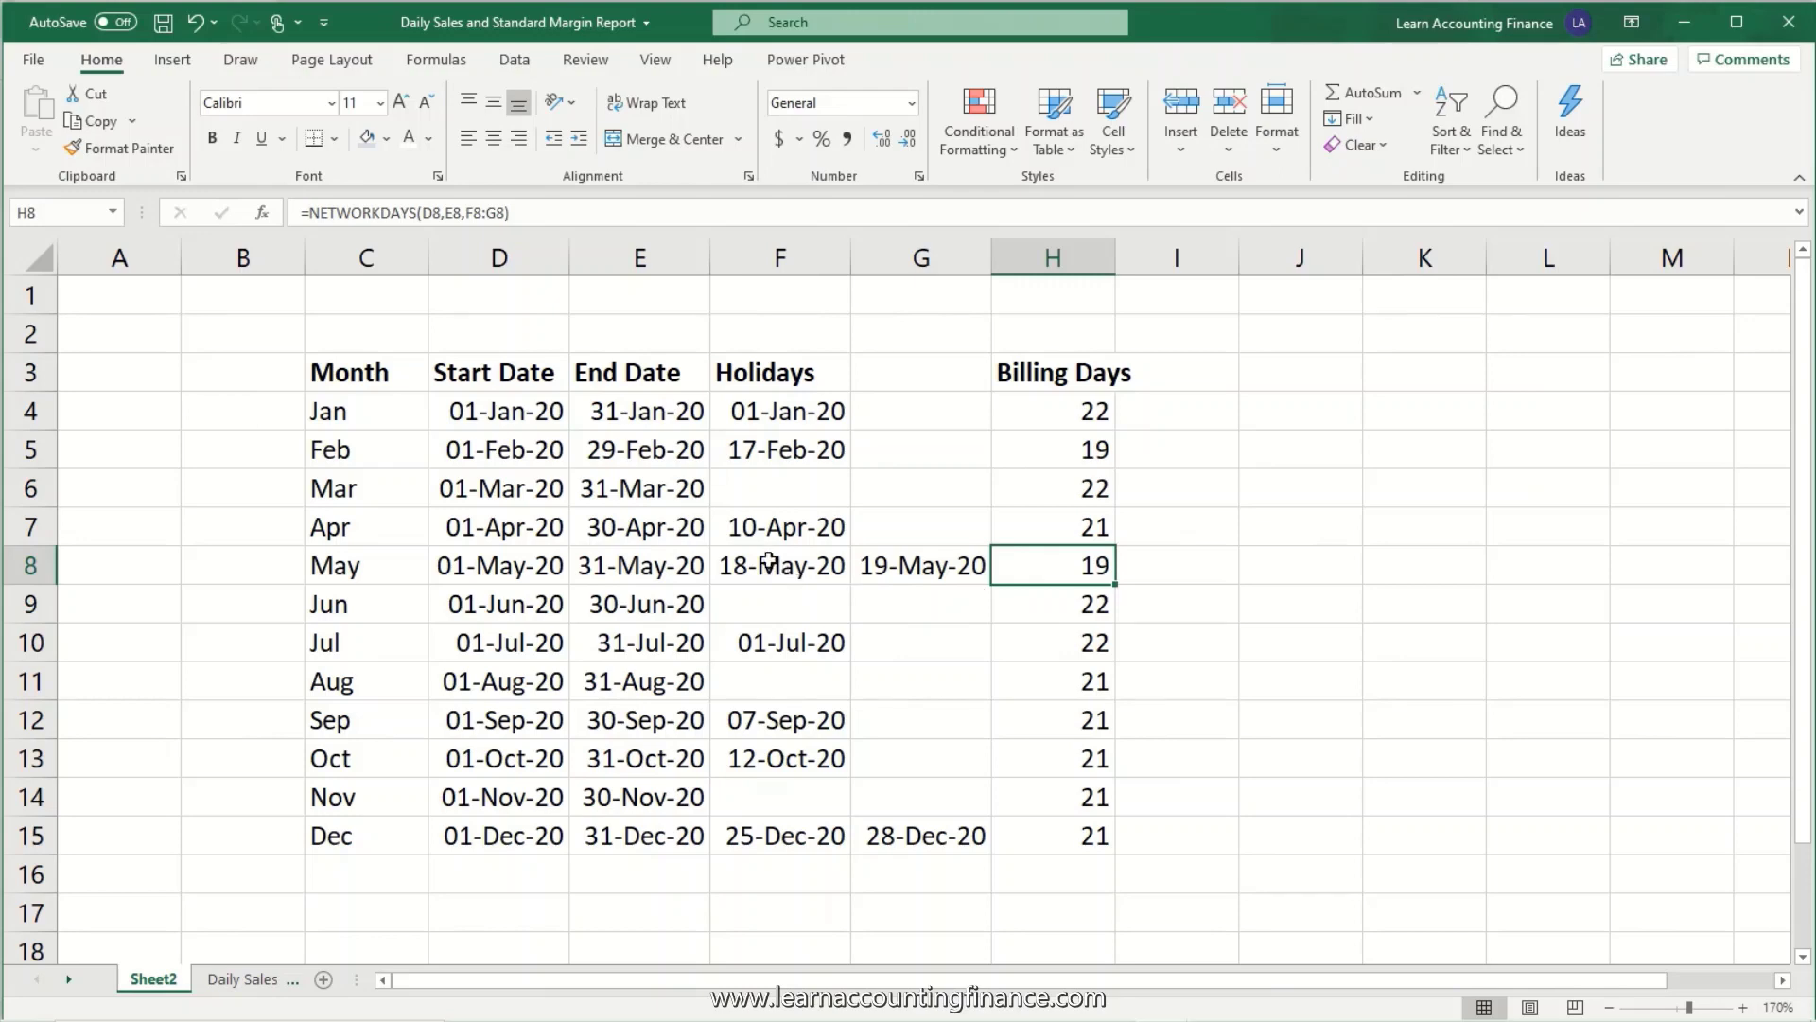
- Review May's holiday dates in F8:G8 and clear the extra test holiday from G8
drag(822, 565, 896, 588)
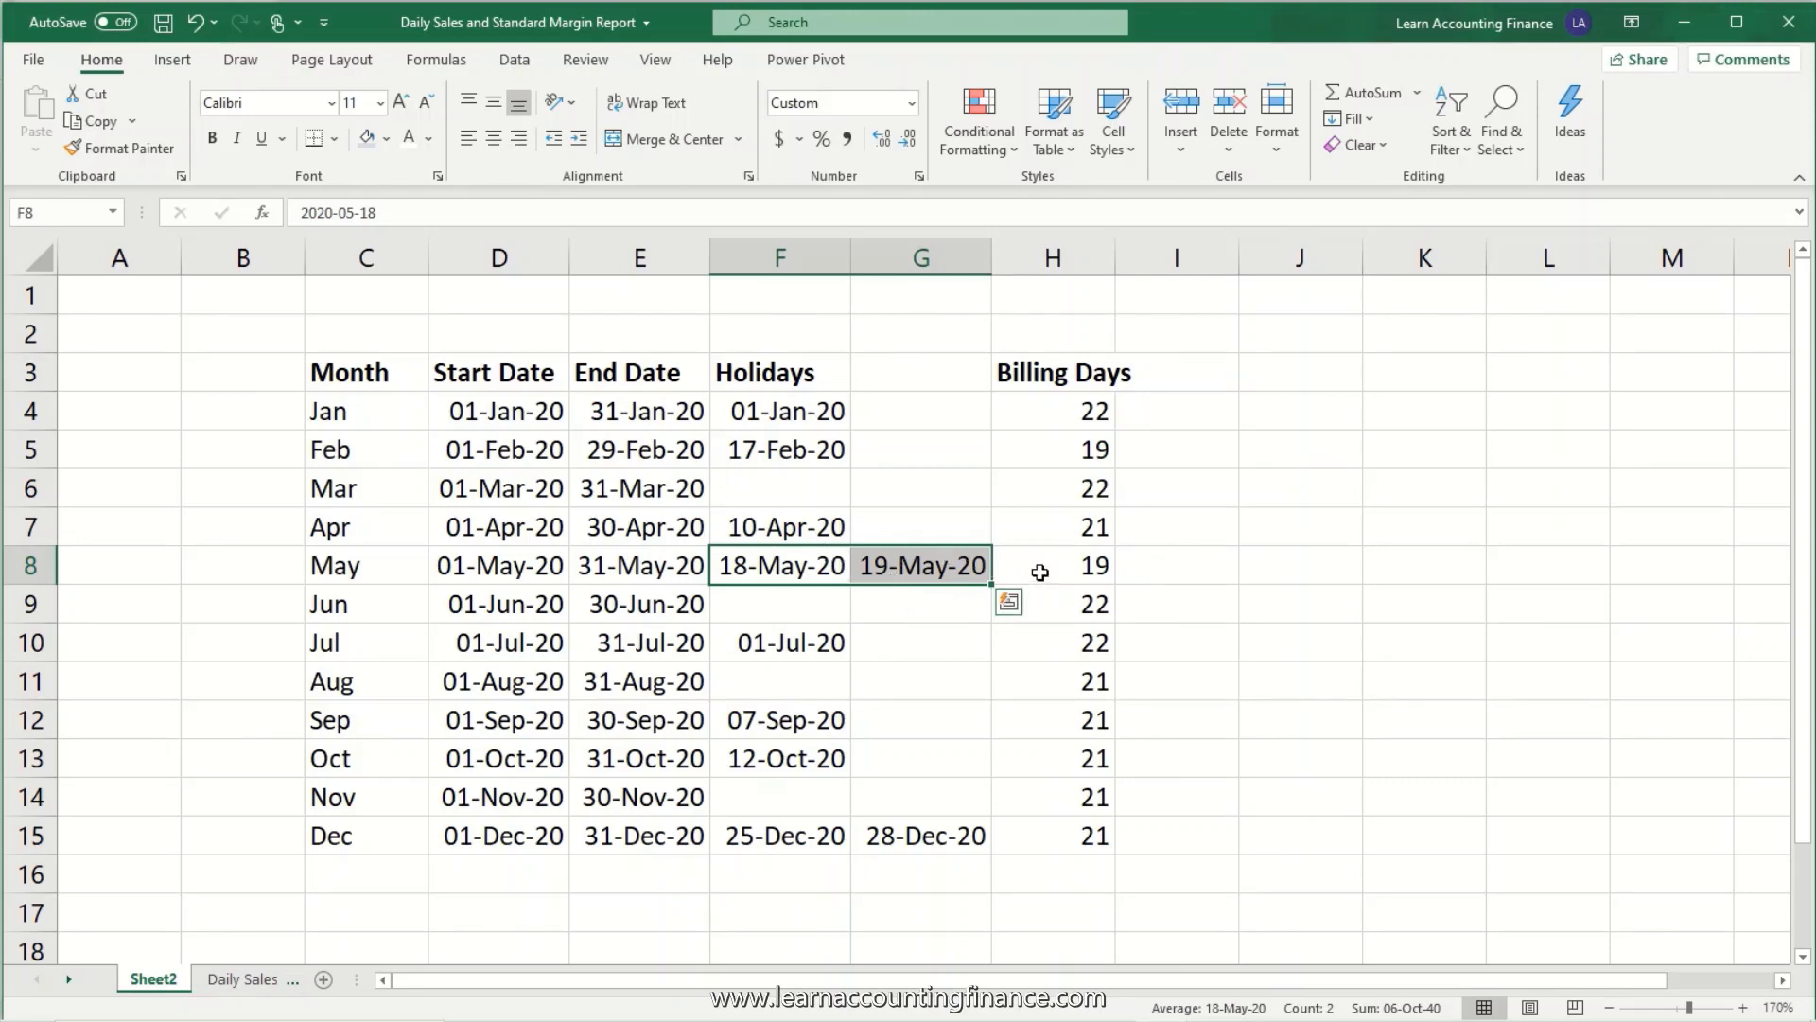
click(959, 569)
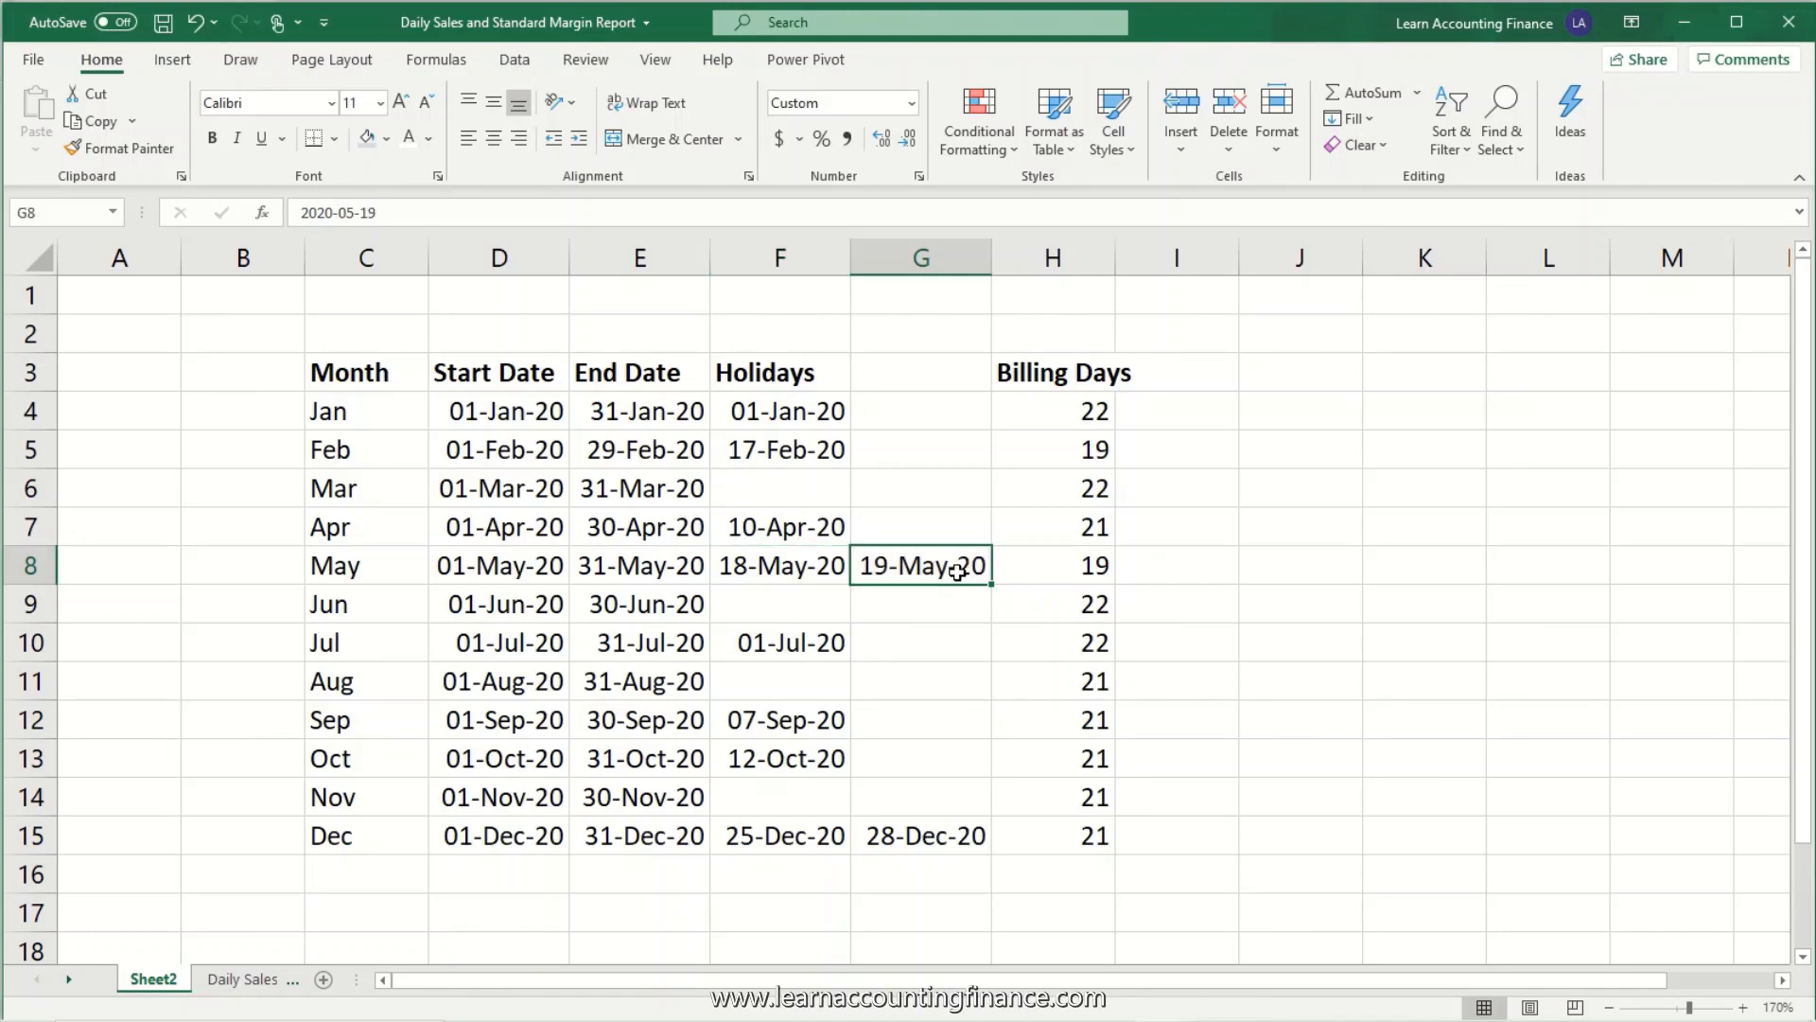
key(Delete)
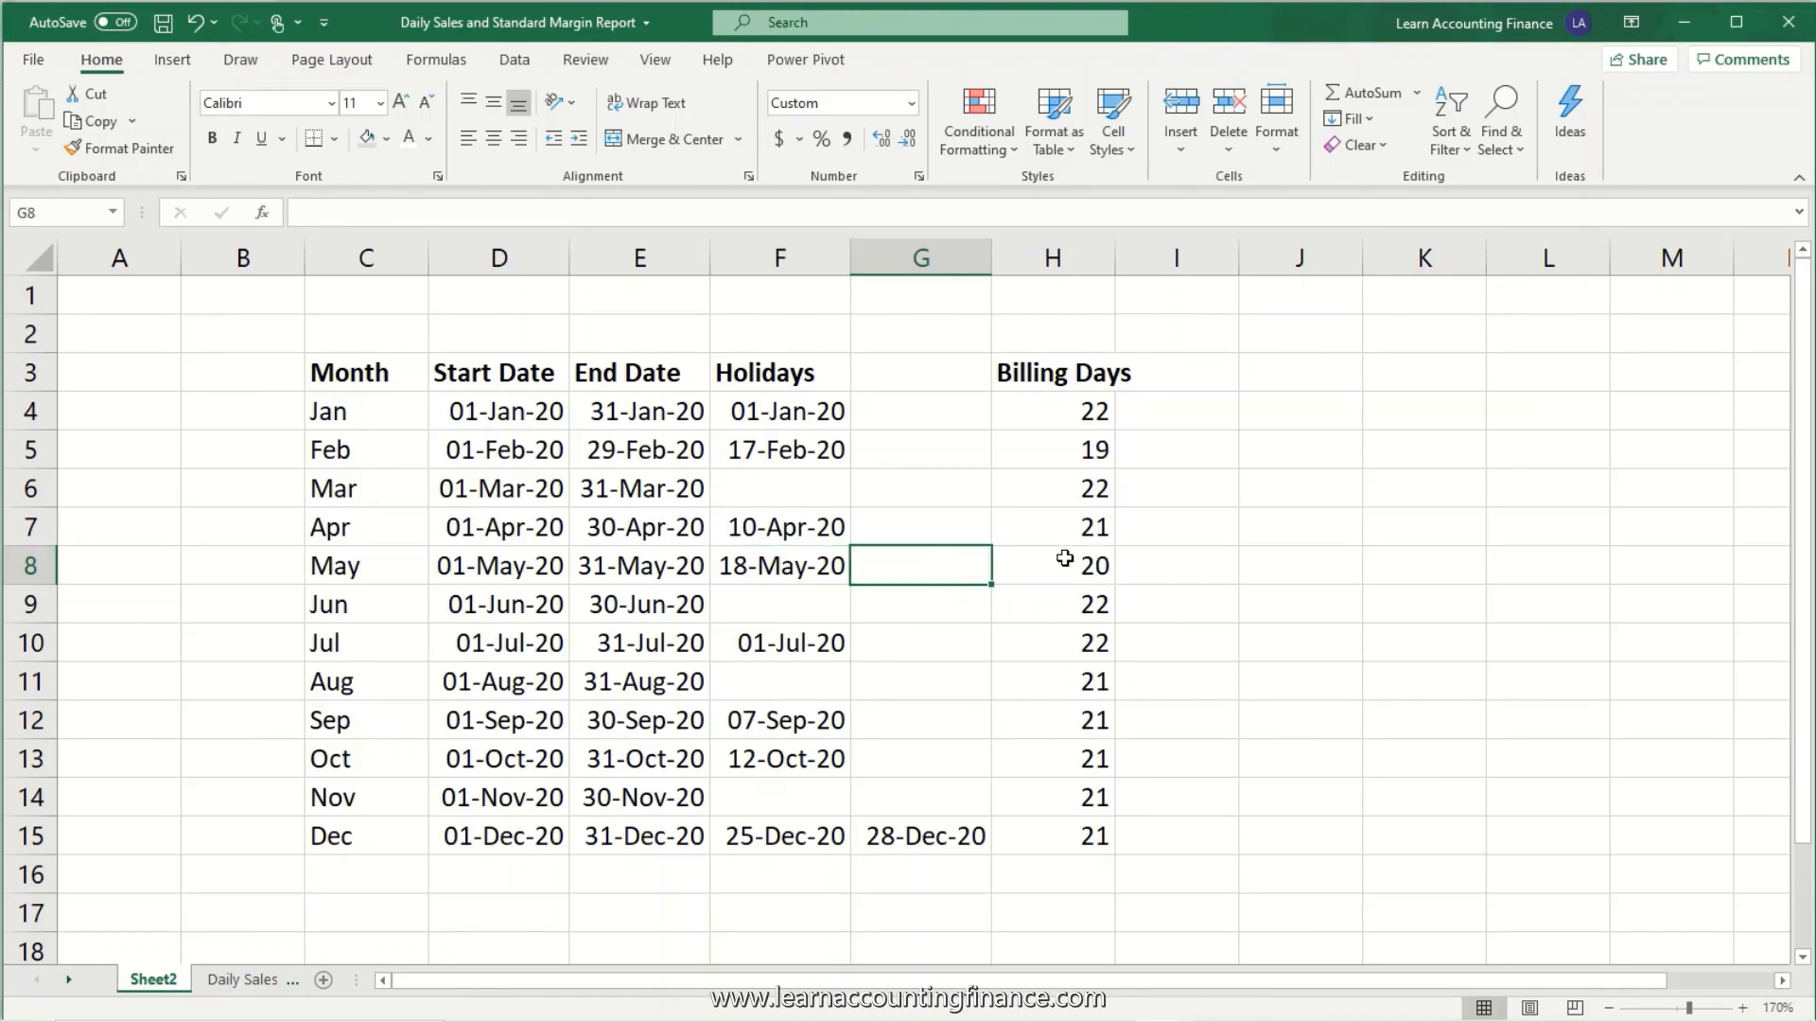
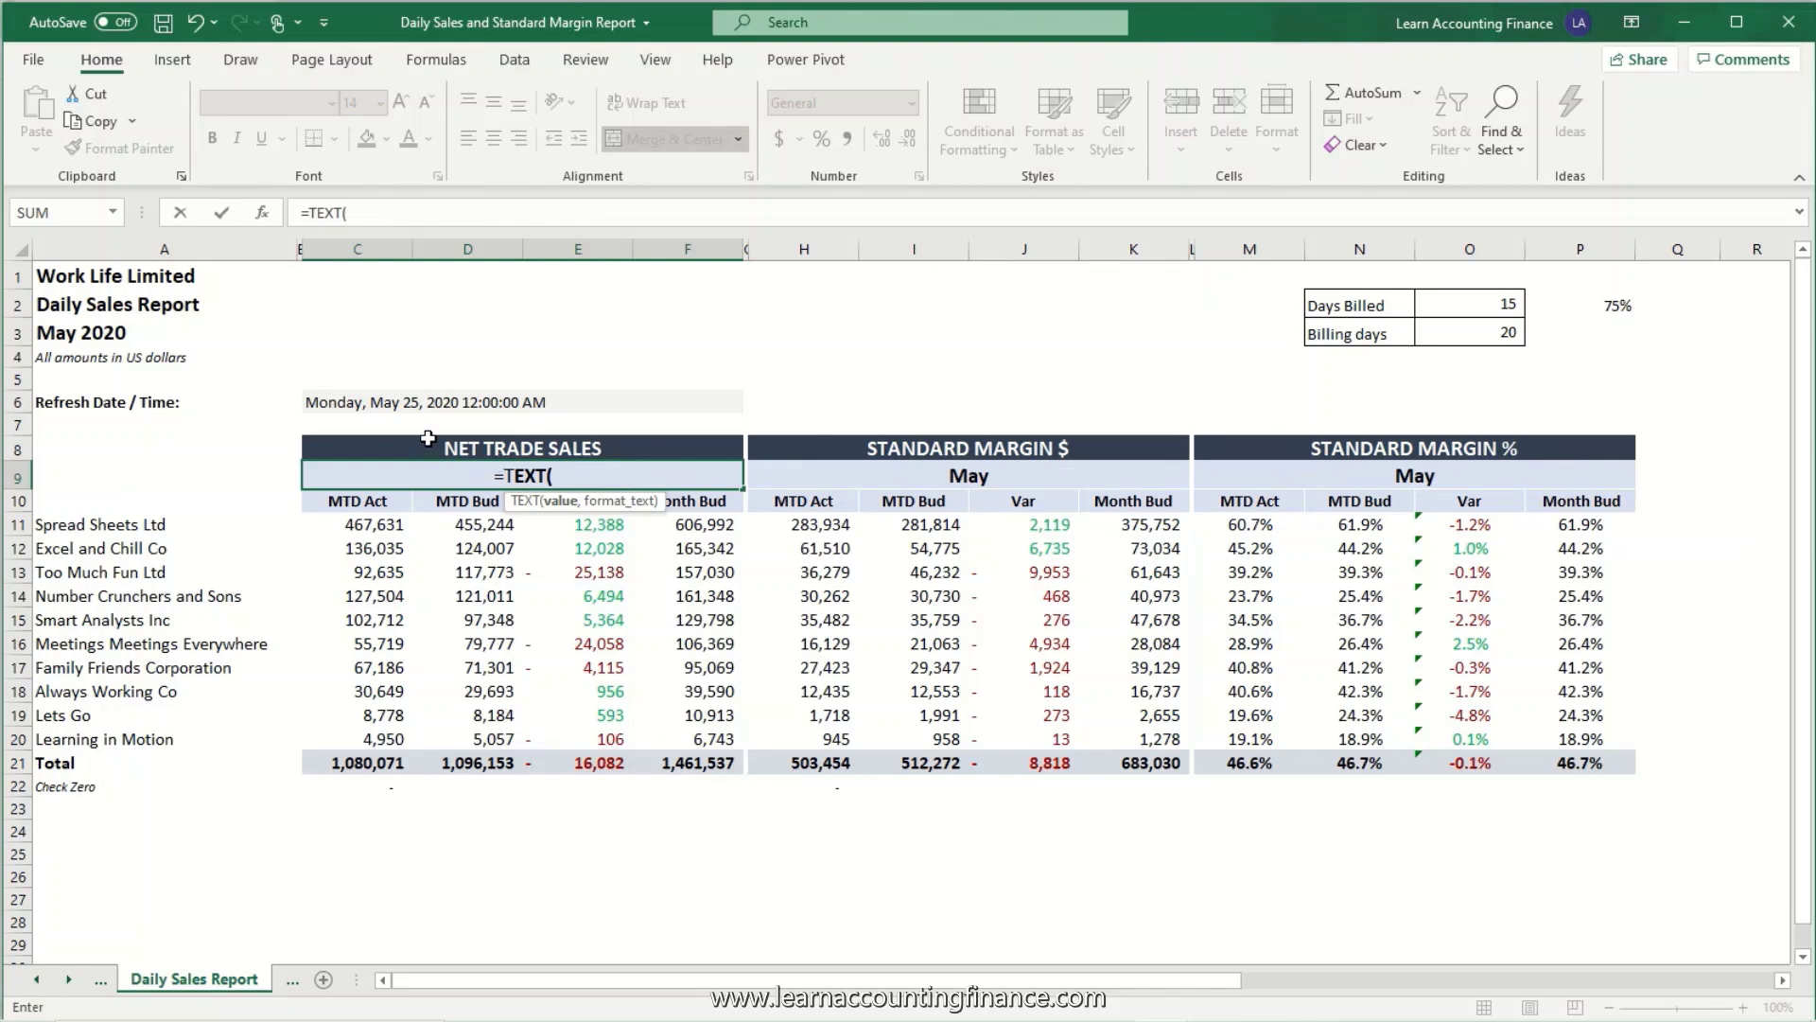
- Complete the month header formula in C9 as =TEXT(C6,"MMM"), using the refresh date as the value
click(448, 404)
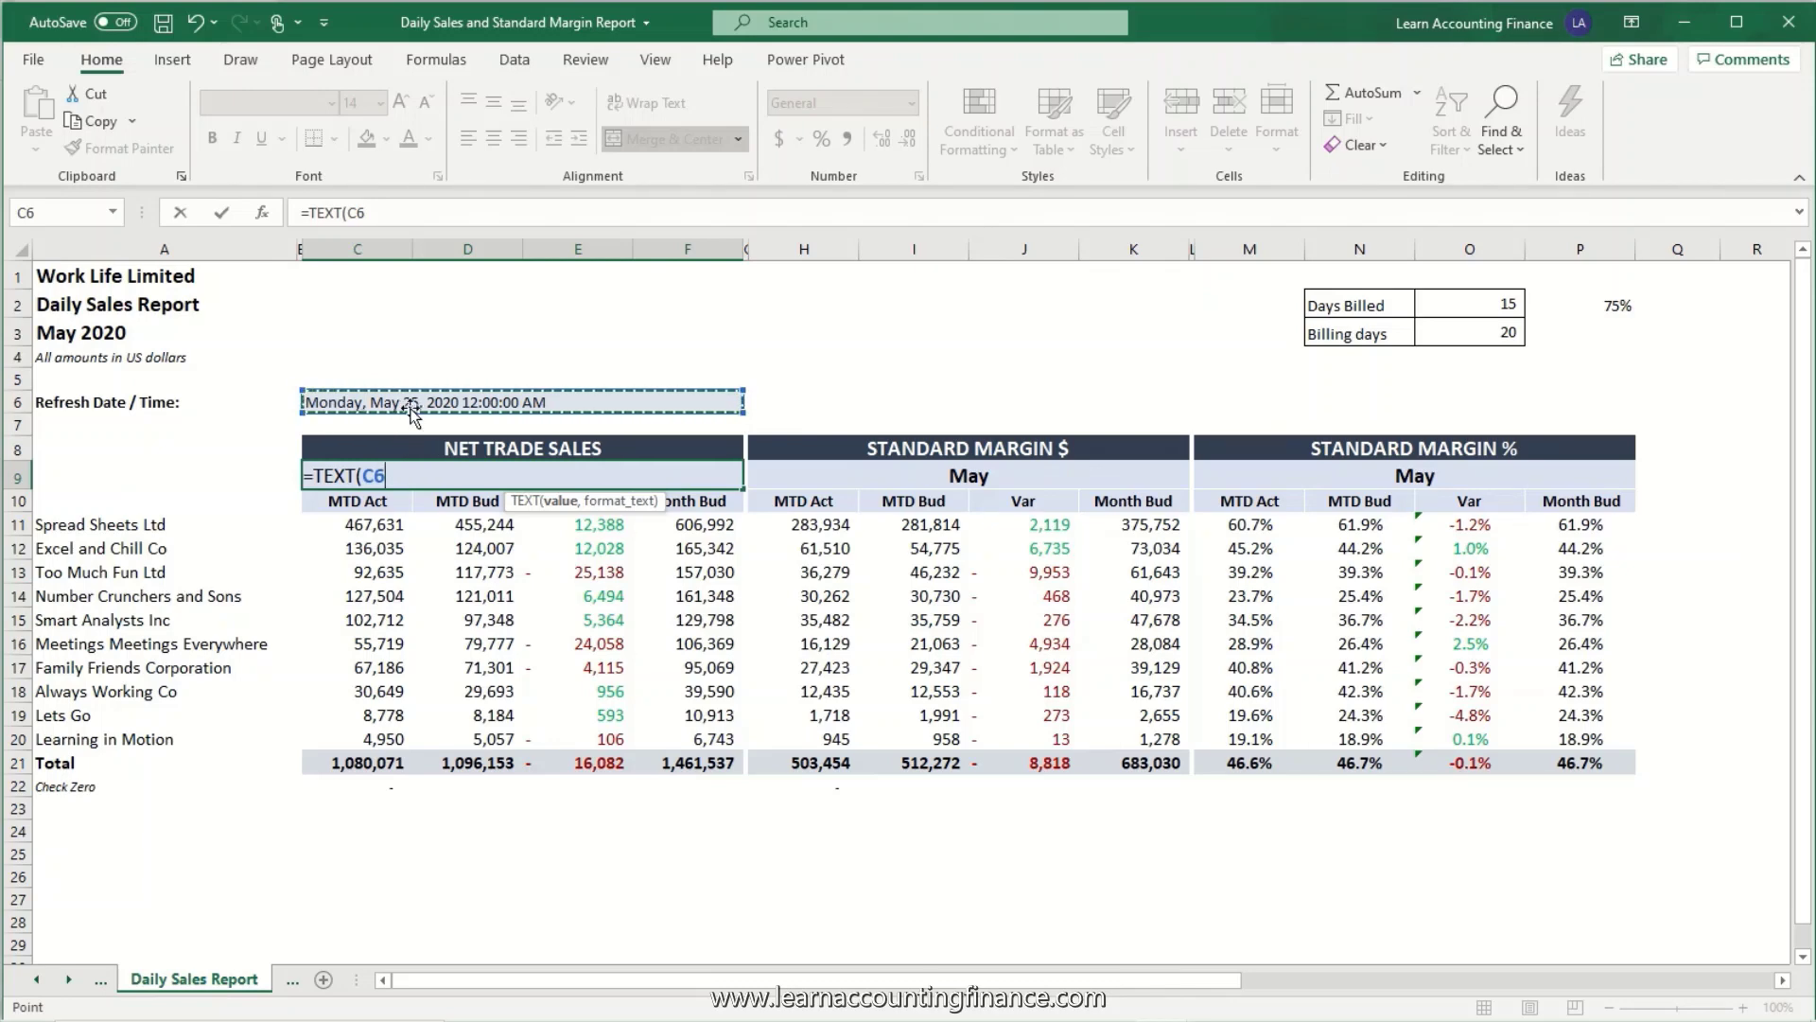
text(,)
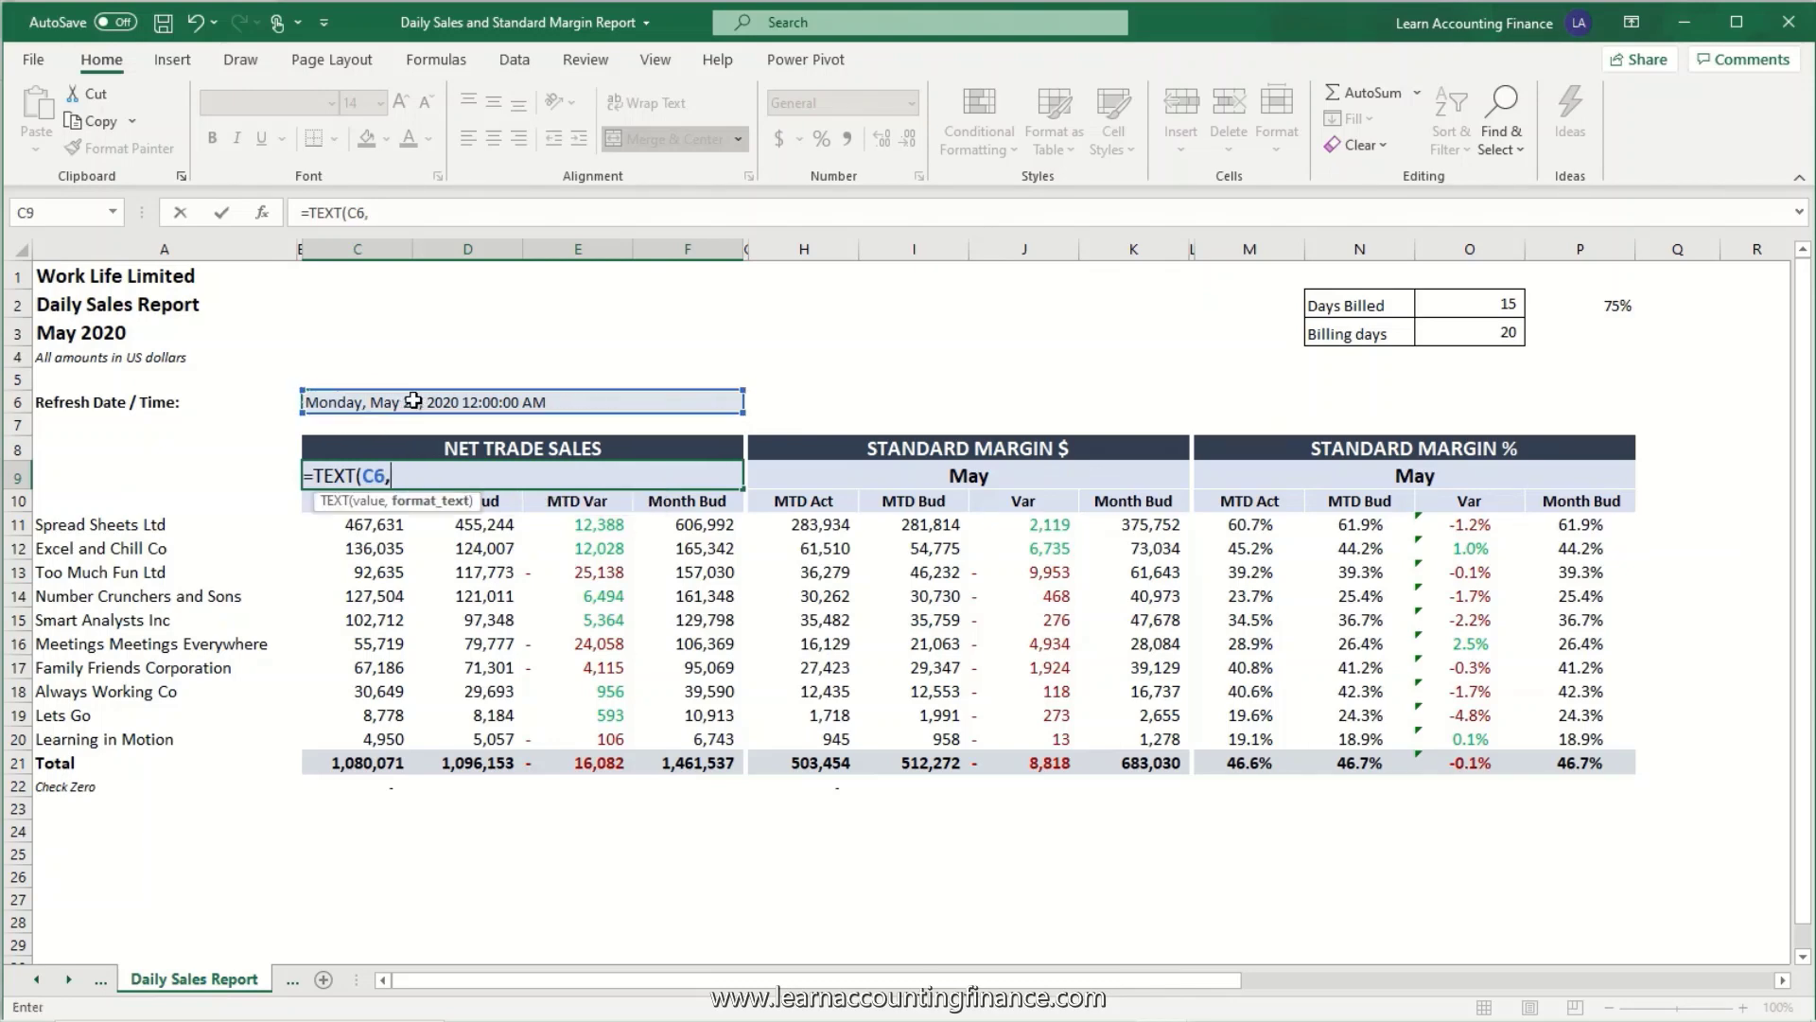
text("MMM"))
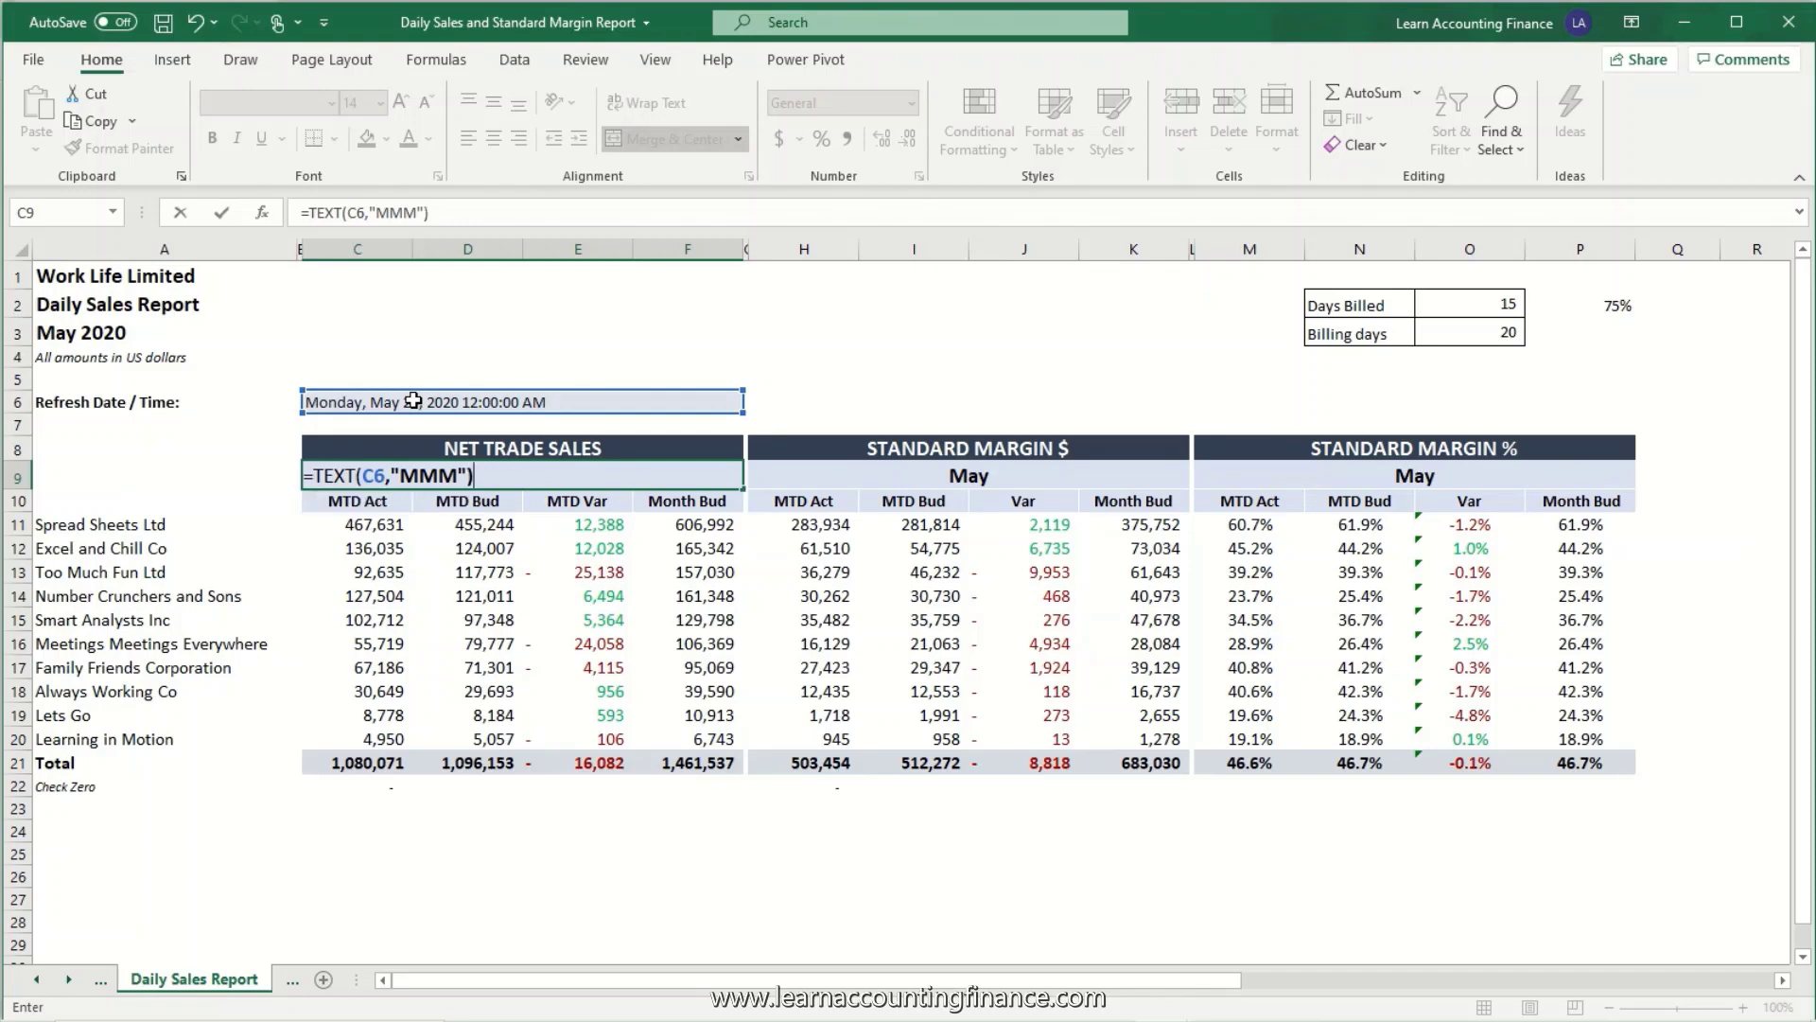
key(ctrl+Return)
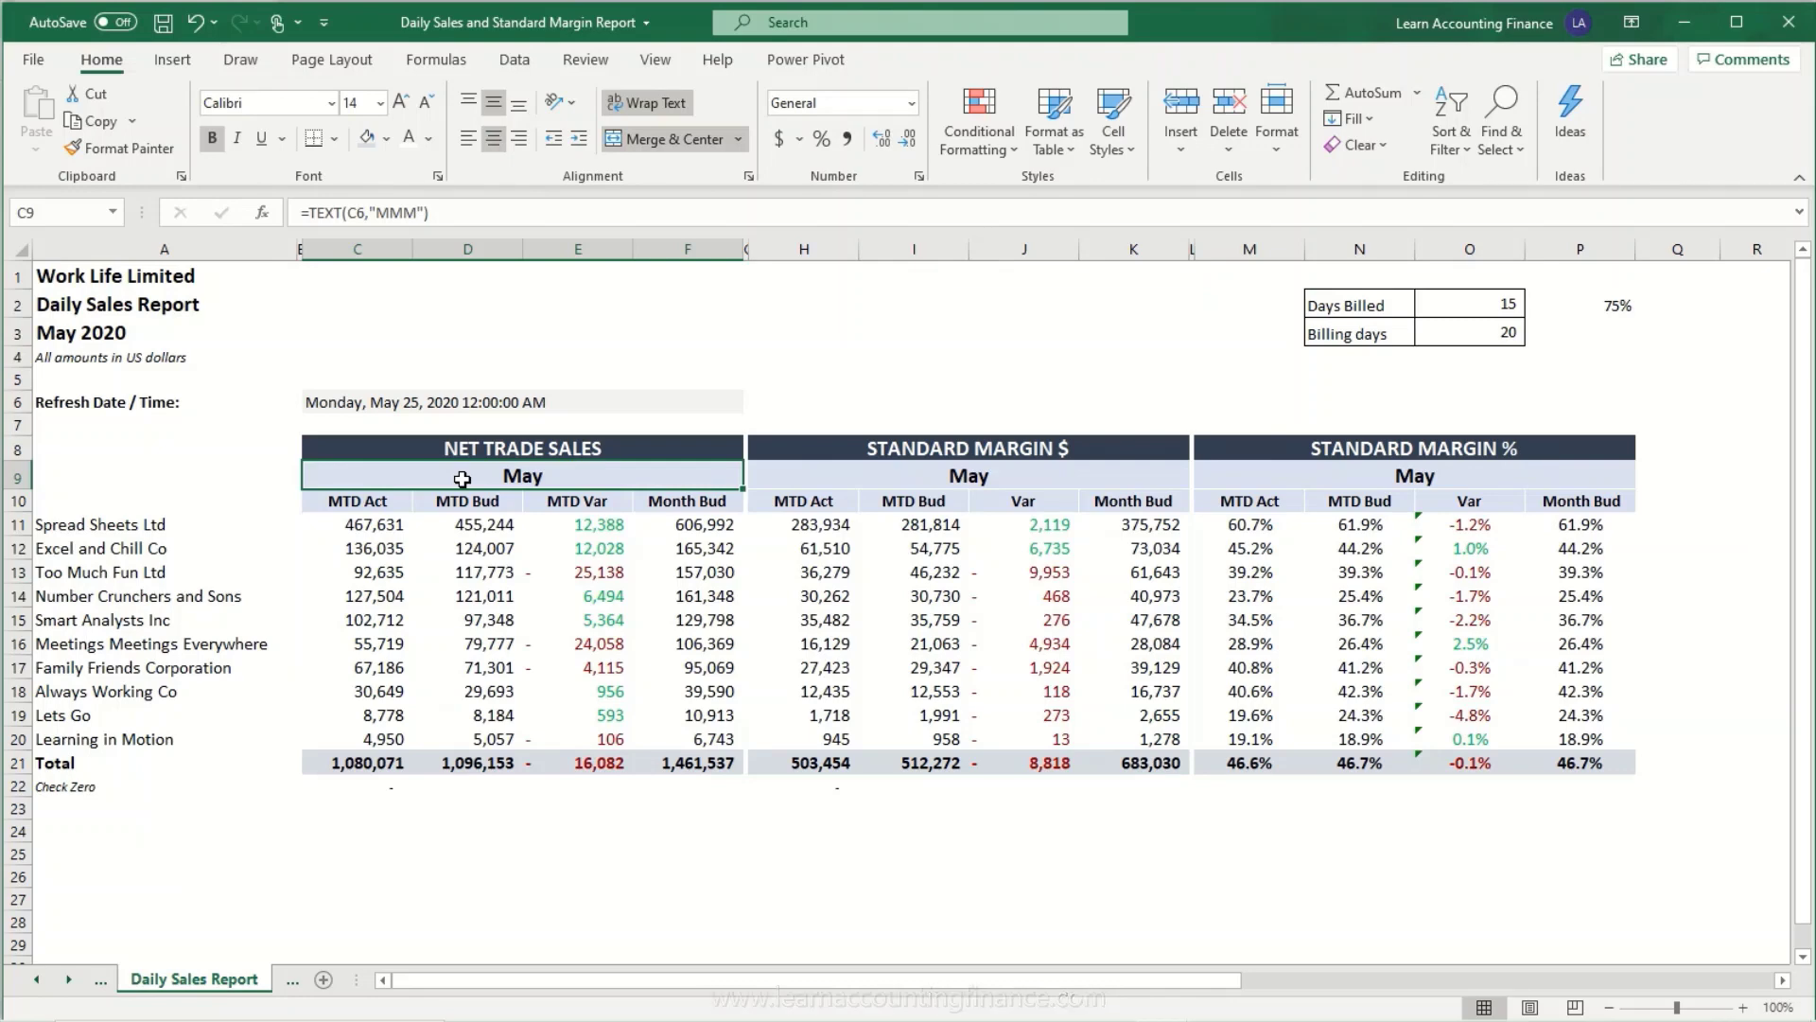
- Set the refresh date in C6 to Jan 15, 2020 and check the month header in C9
key(Up)
key(Up)
key(Up)
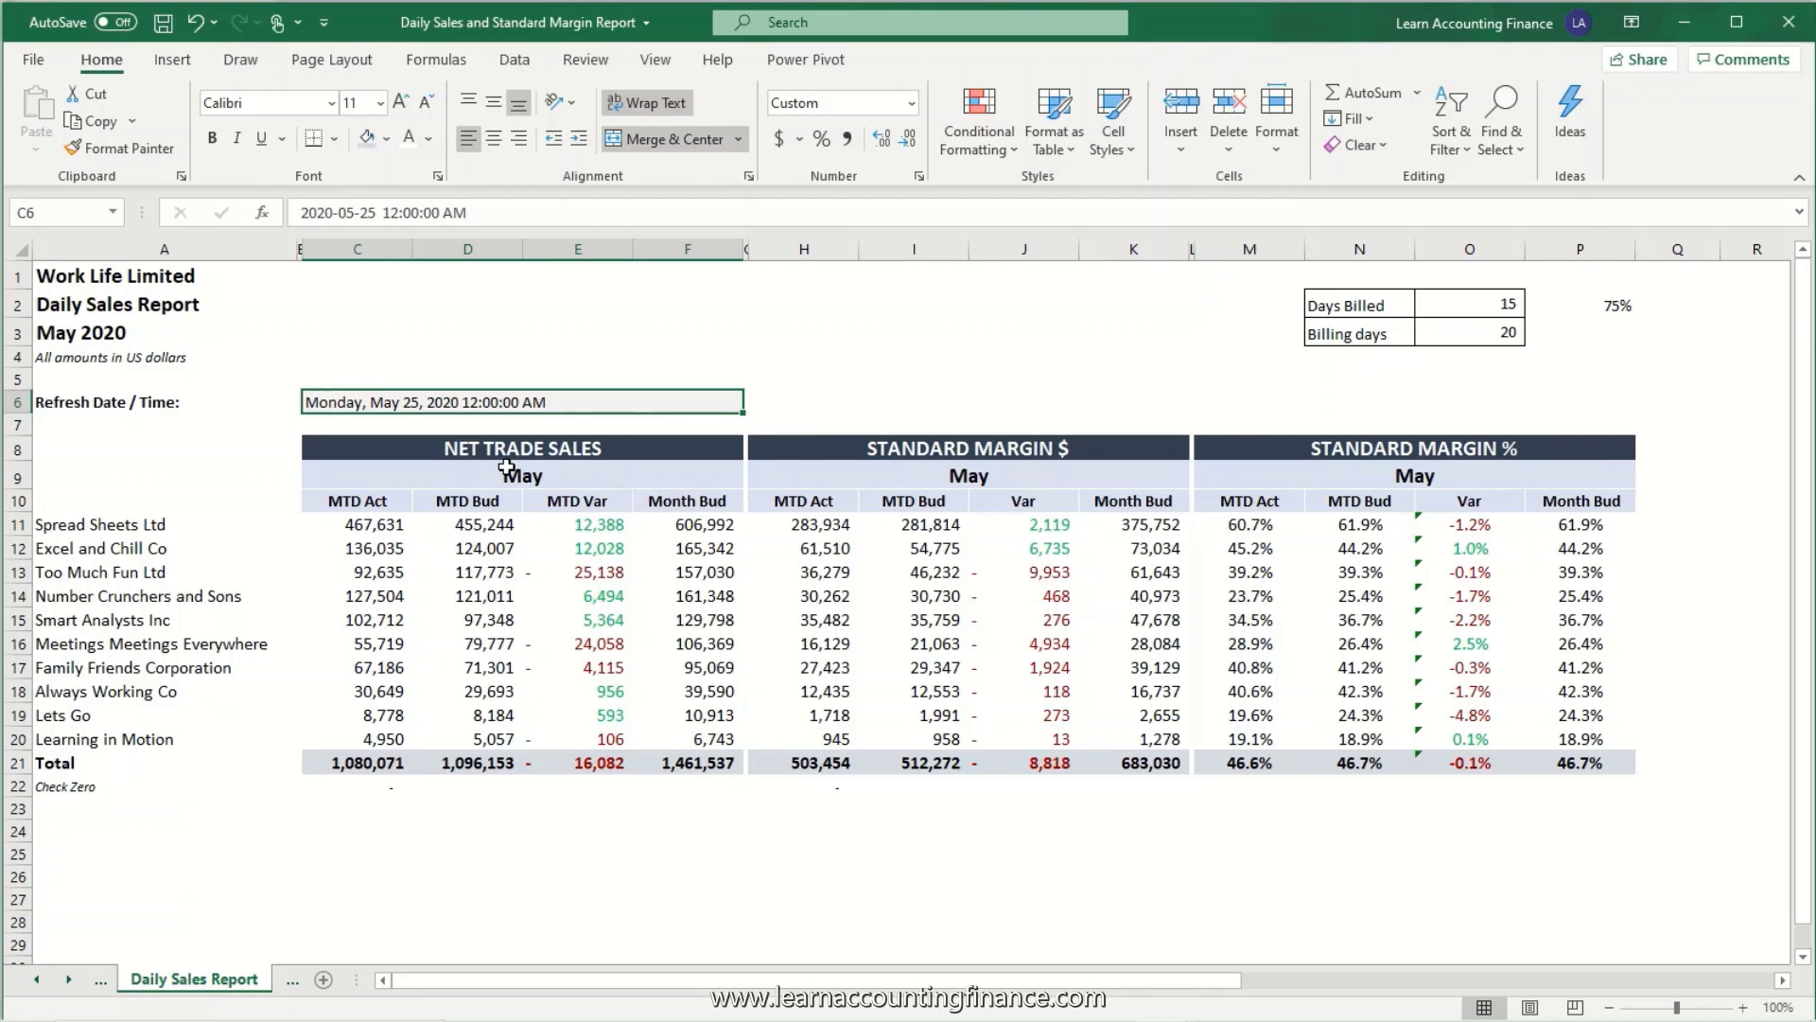
text(=now)
key(BackSpace)
key(BackSpace)
key(BackSpace)
key(BackSpace)
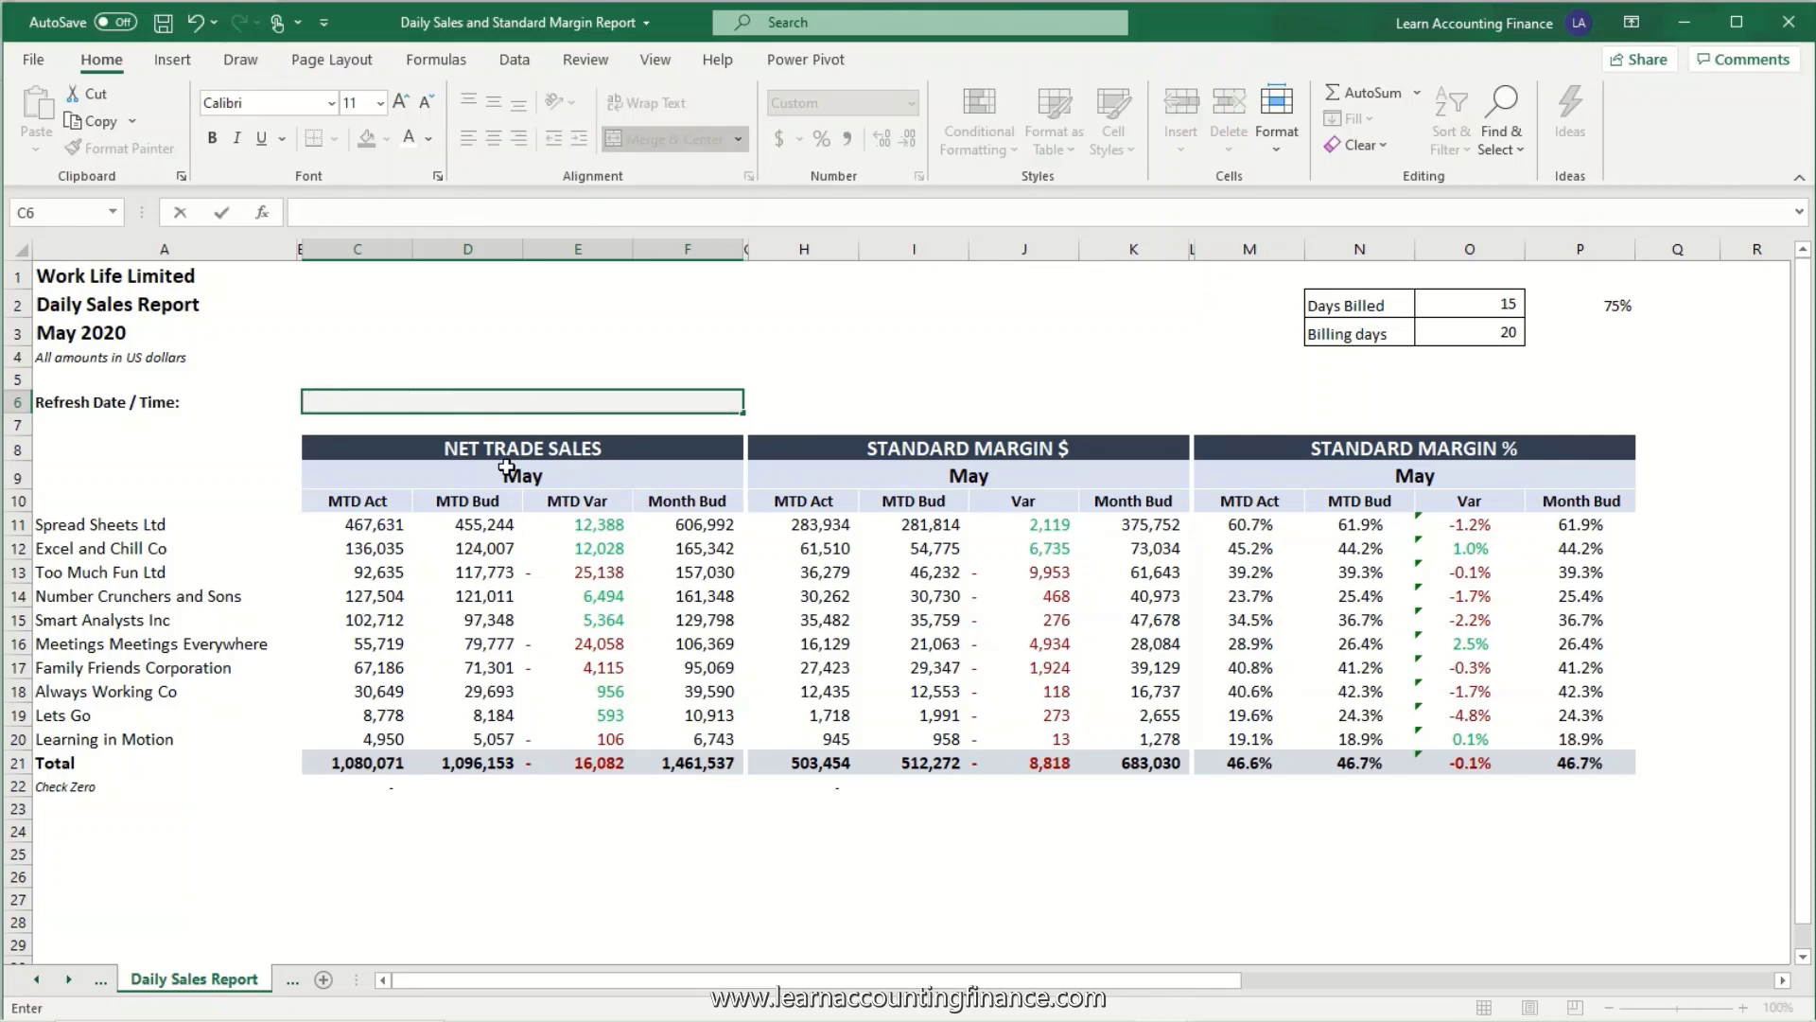
text(Jan 15, 2020)
click(507, 468)
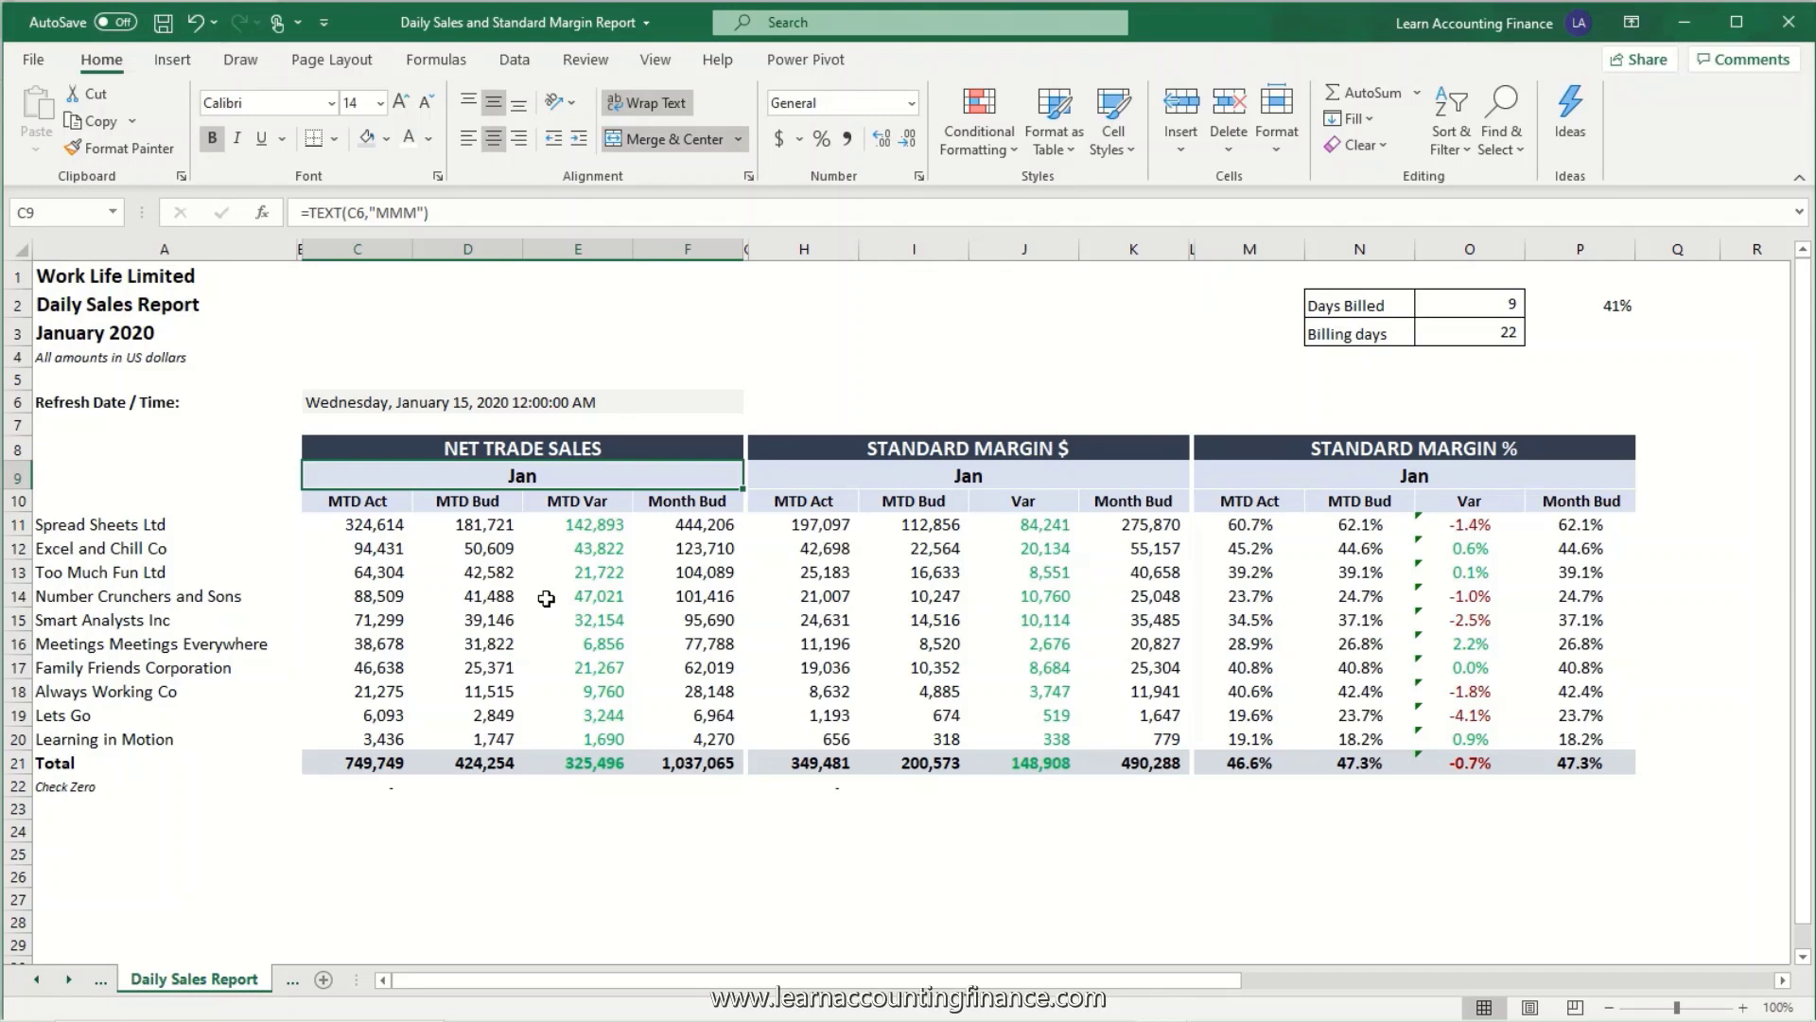
- Check the Billing days lookup in O3, and undo the refresh date change in C6
click(1478, 332)
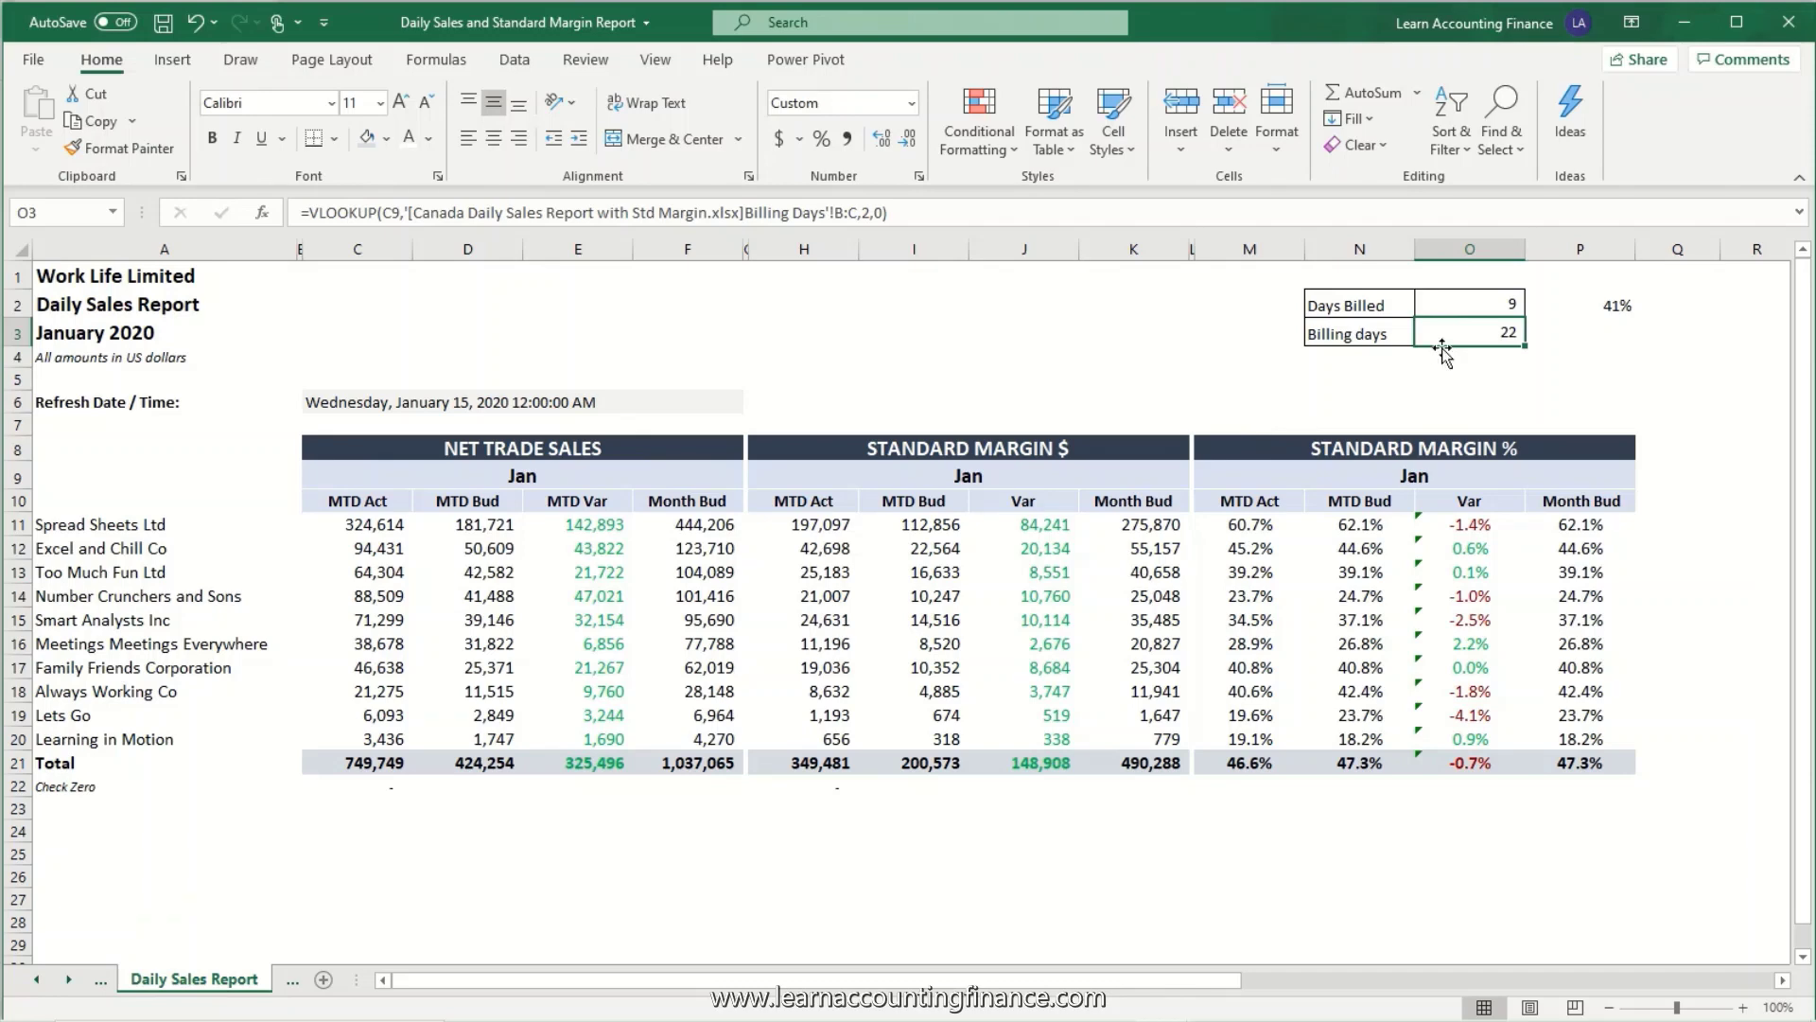
click(482, 407)
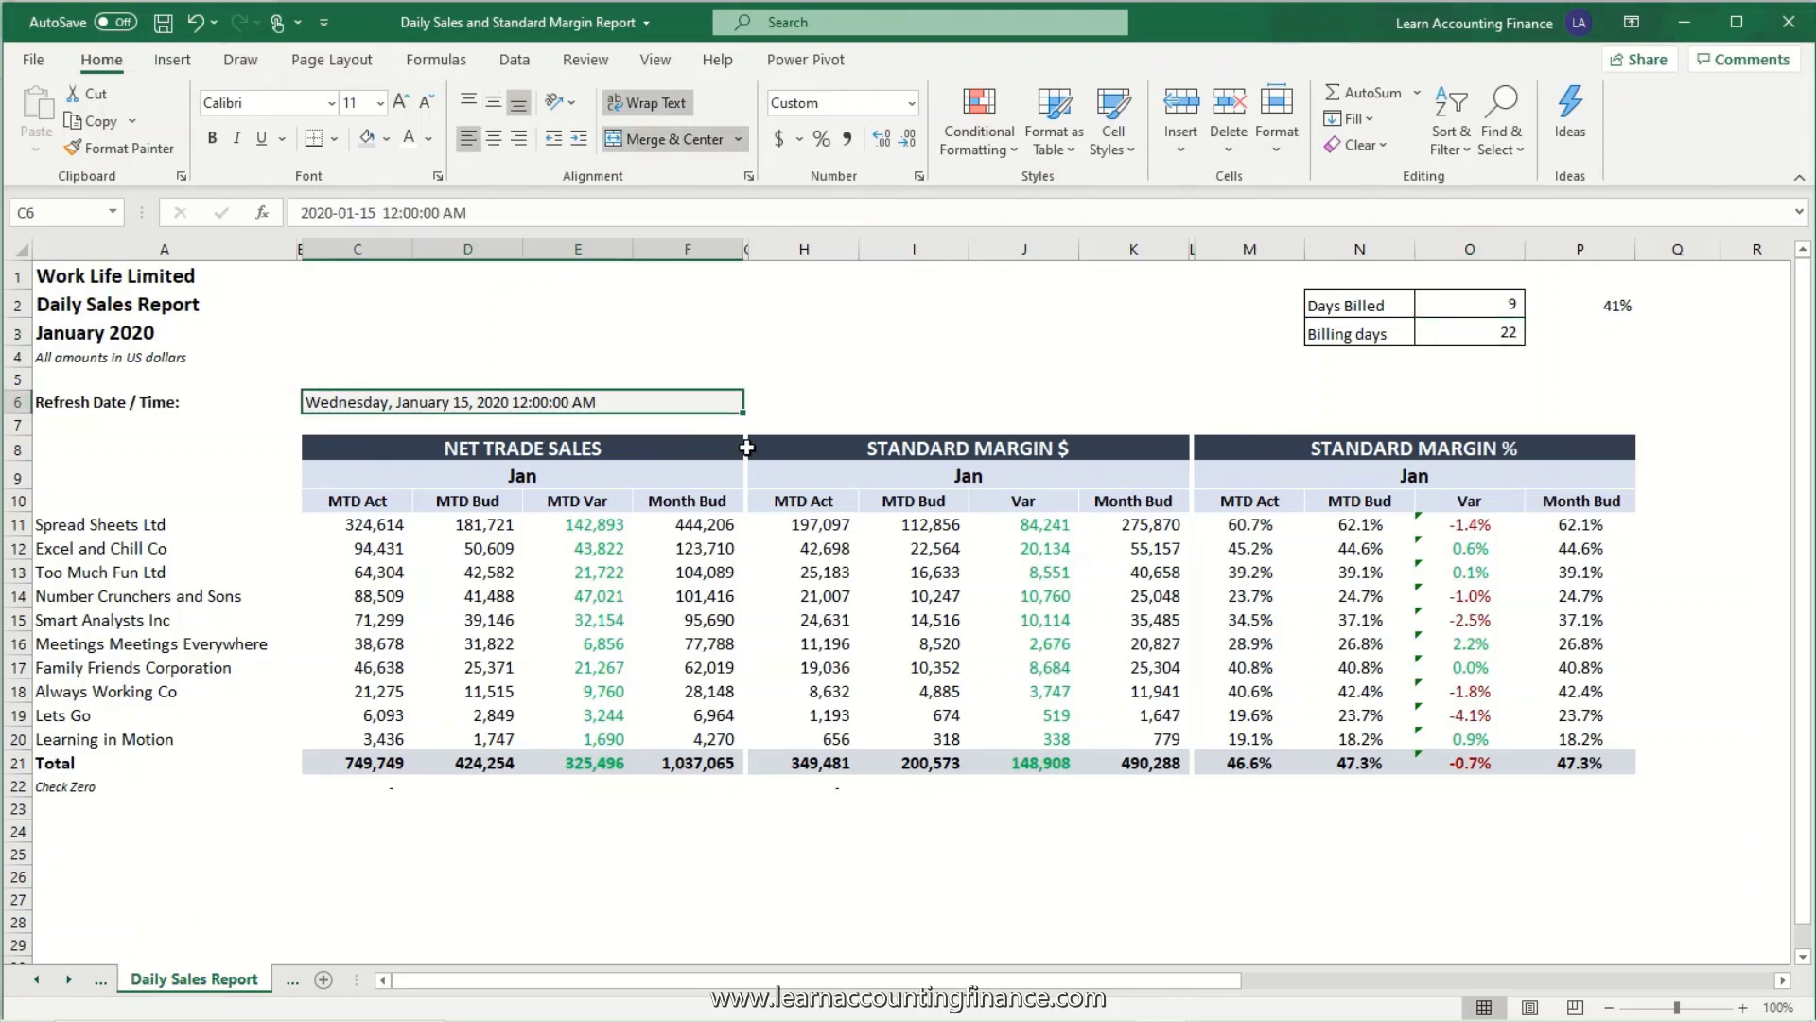
key(ctrl+z)
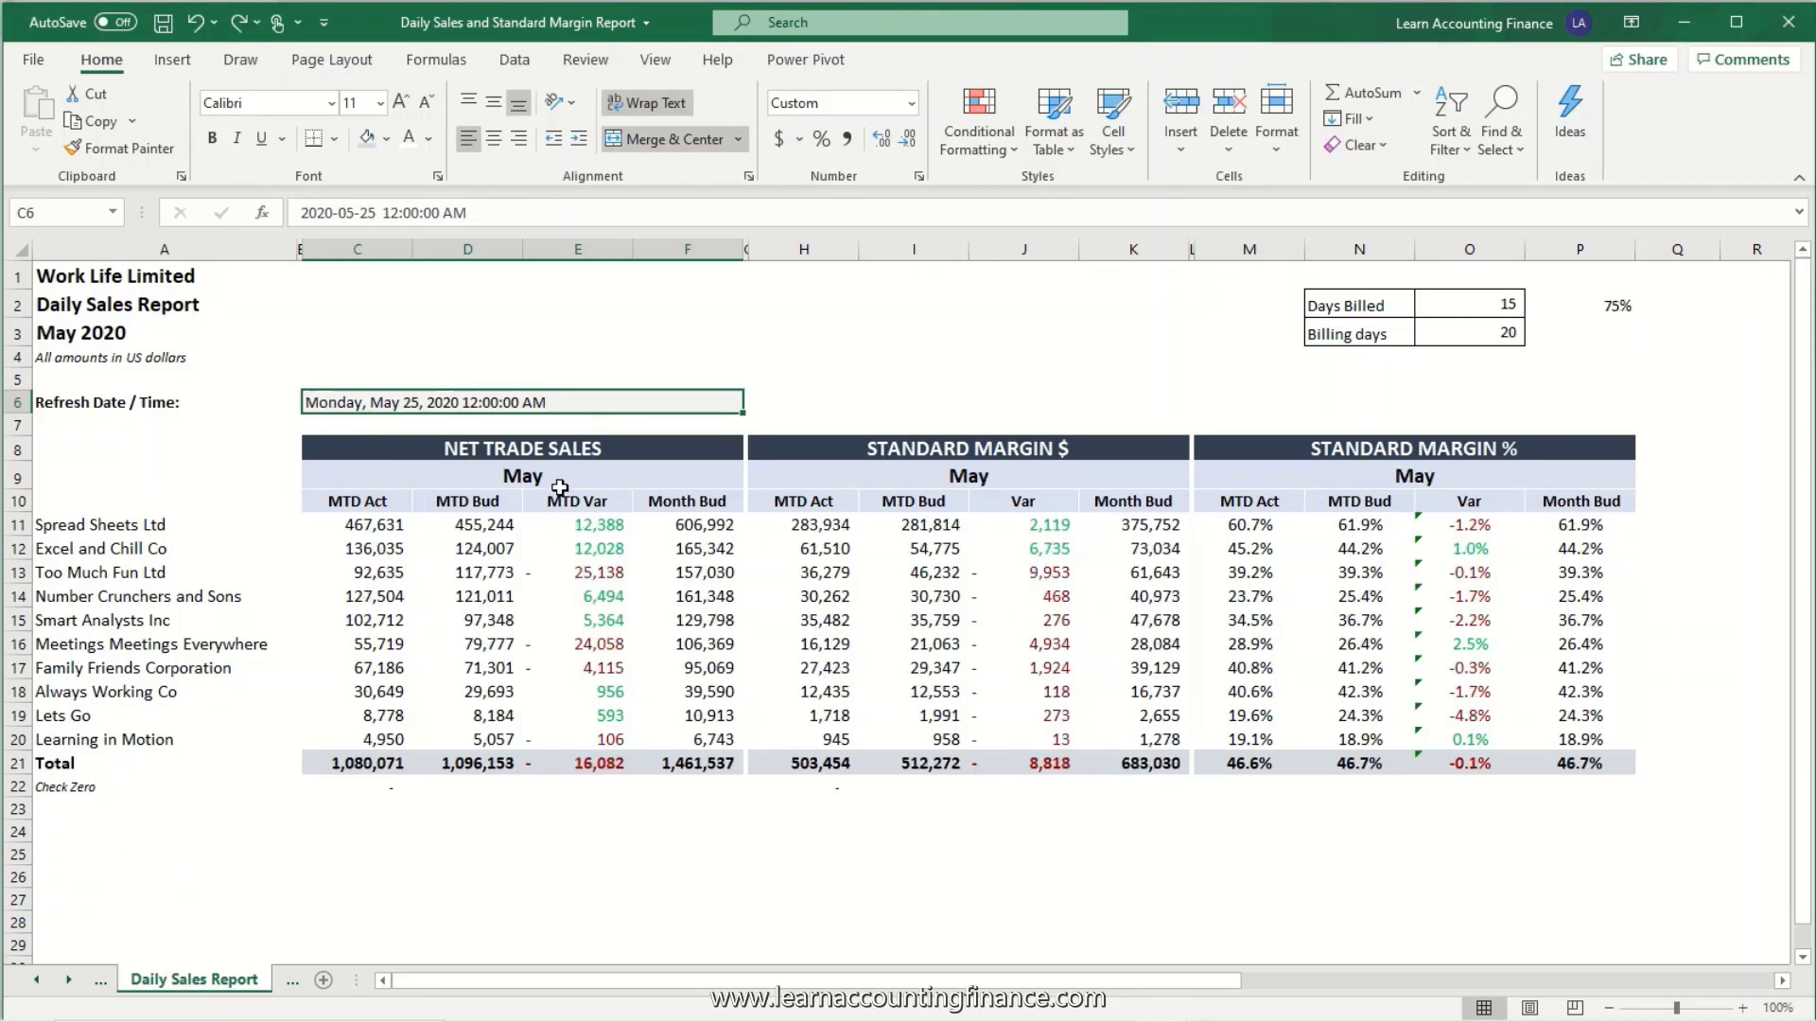
- Start a VLOOKUP in the Billing days cell O3 with C9 as the lookup value and Sheet2 columns C:H as the table array
click(1502, 338)
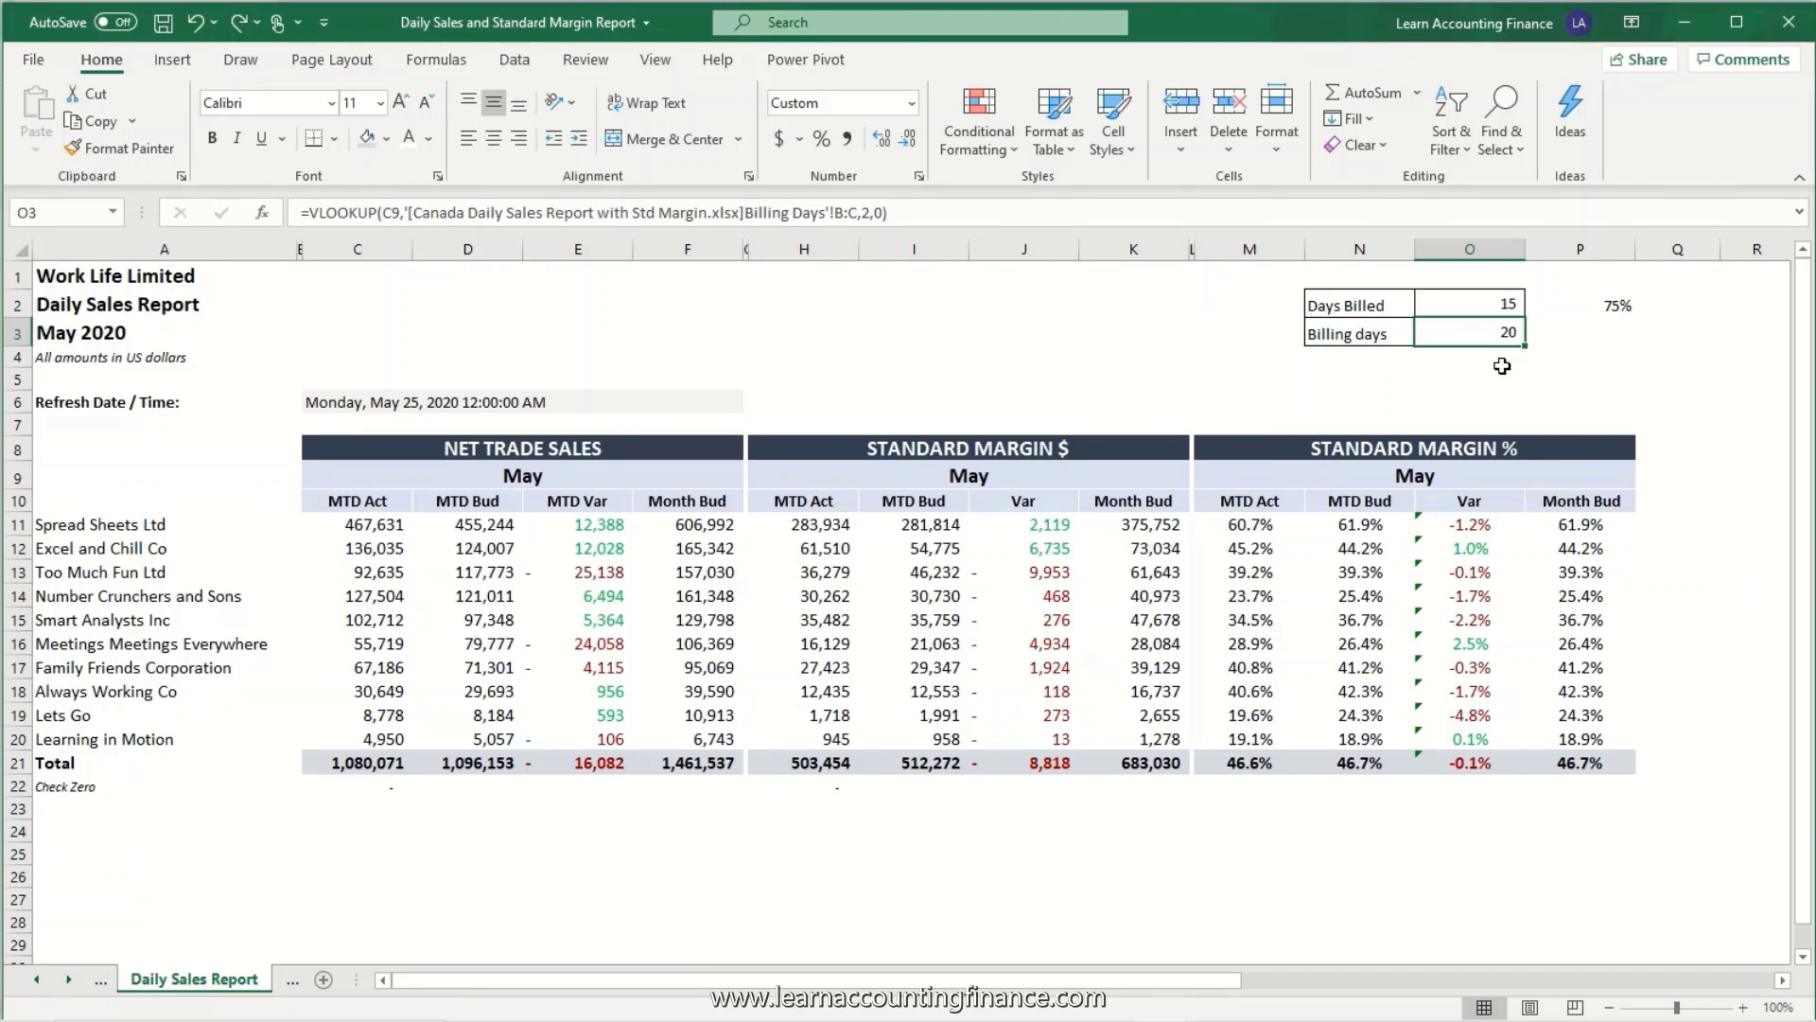
text(=vlook)
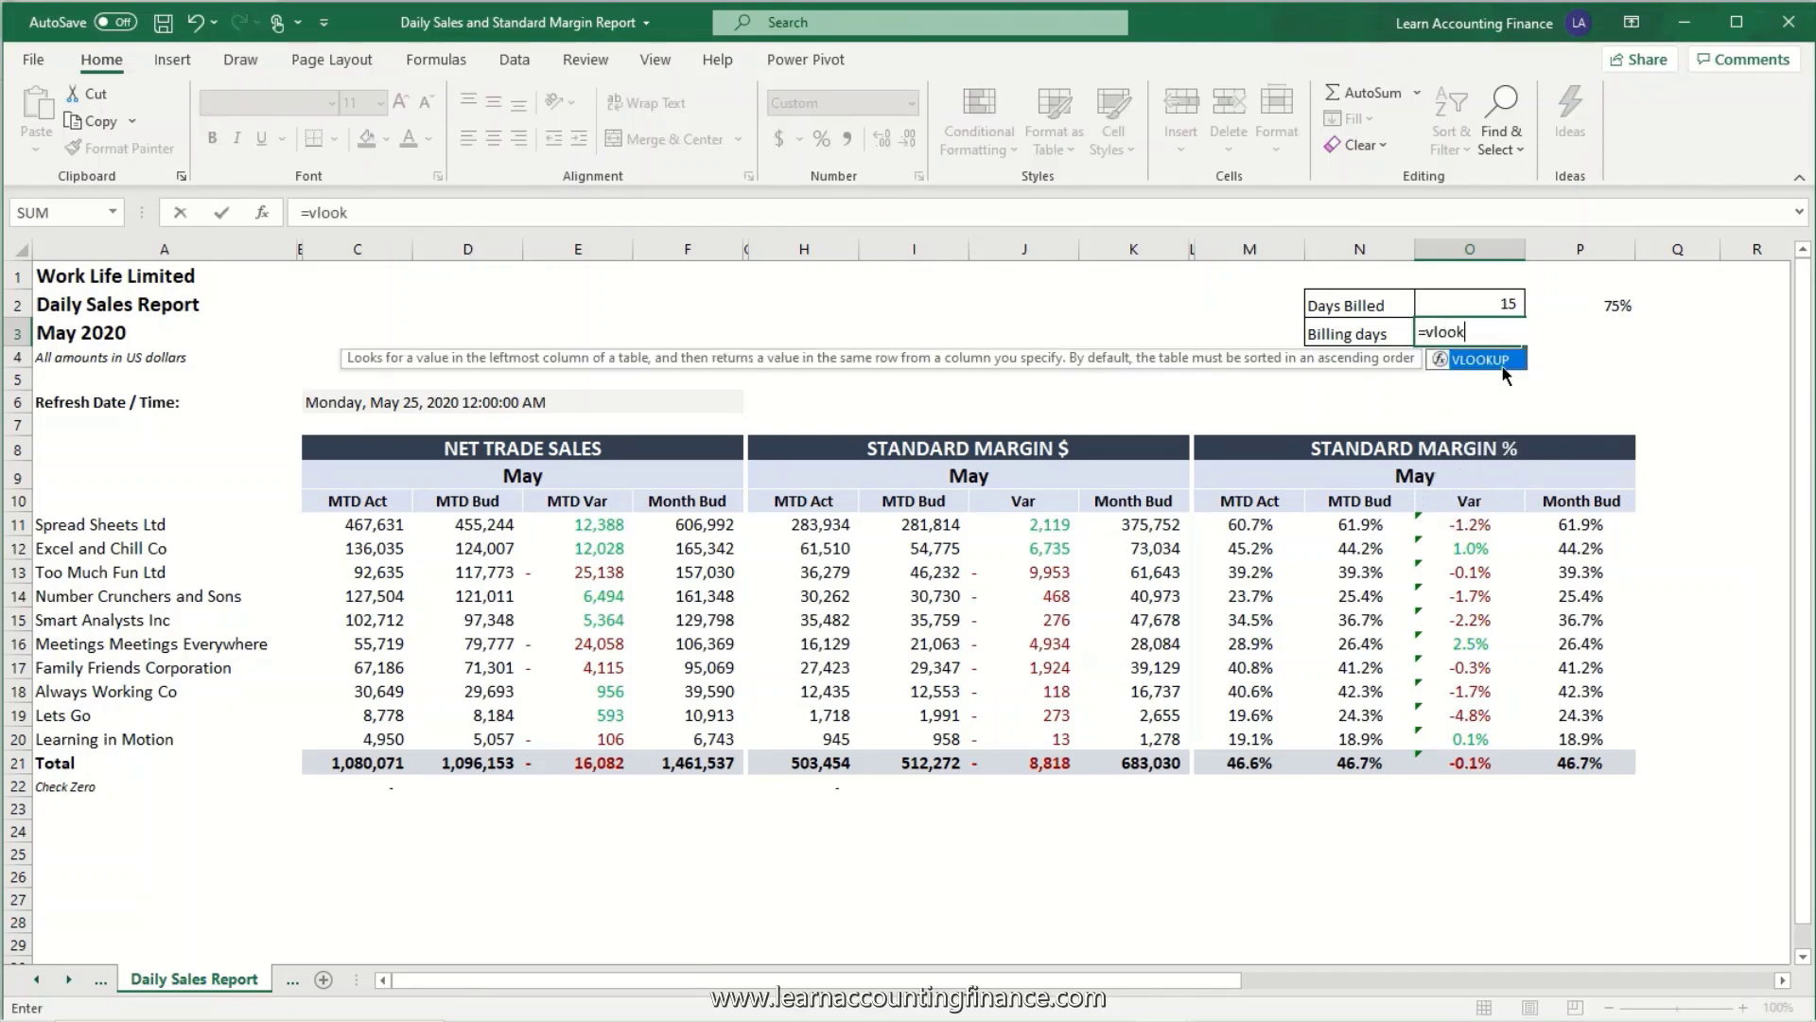
text(up()
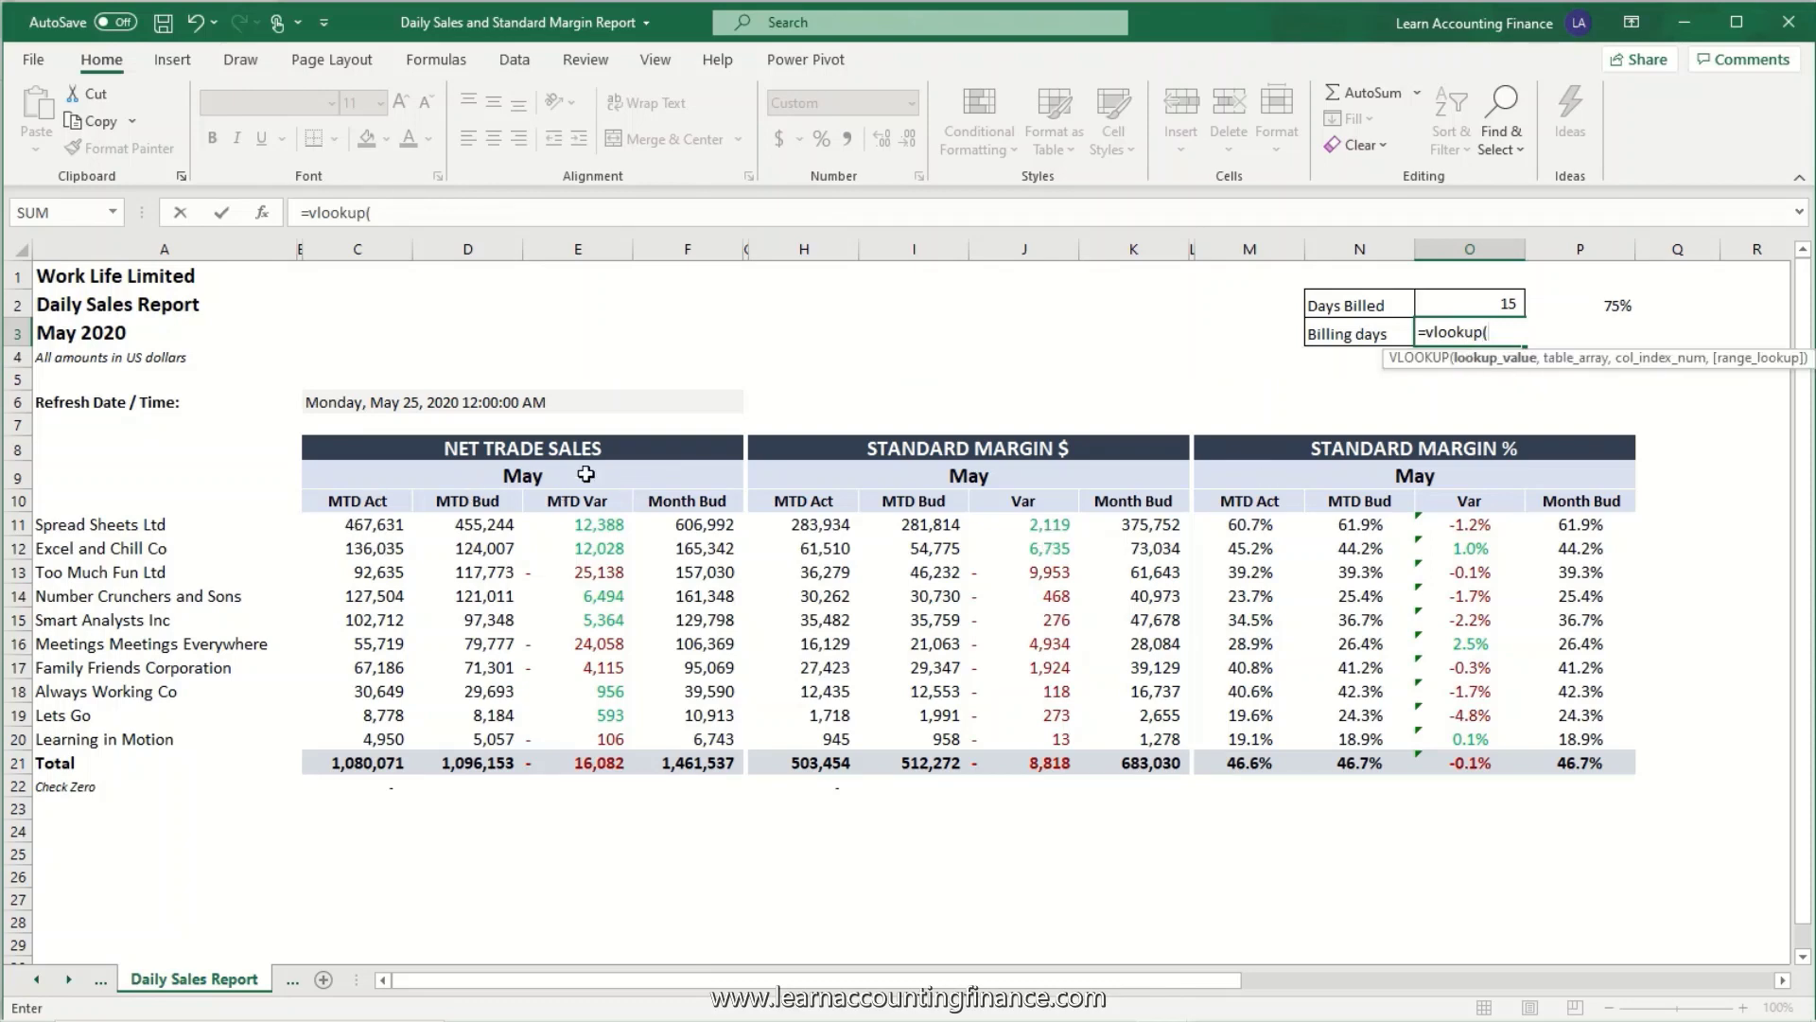
click(525, 476)
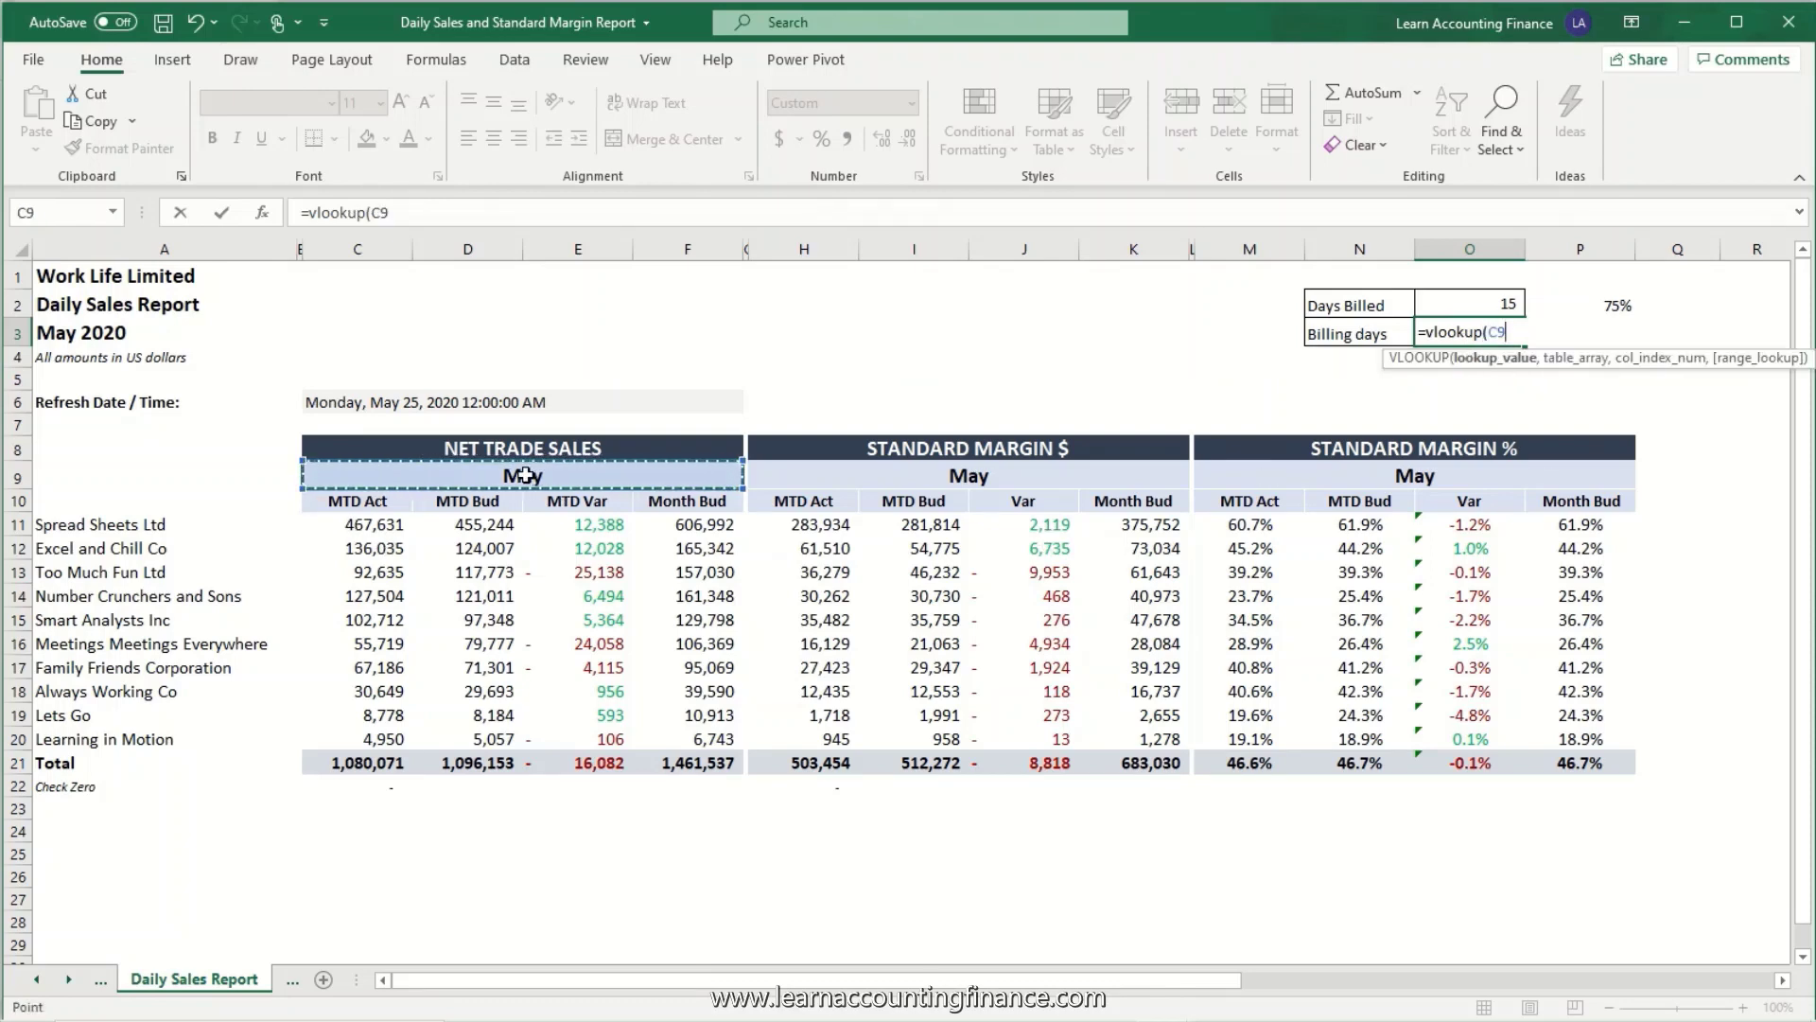
text(,)
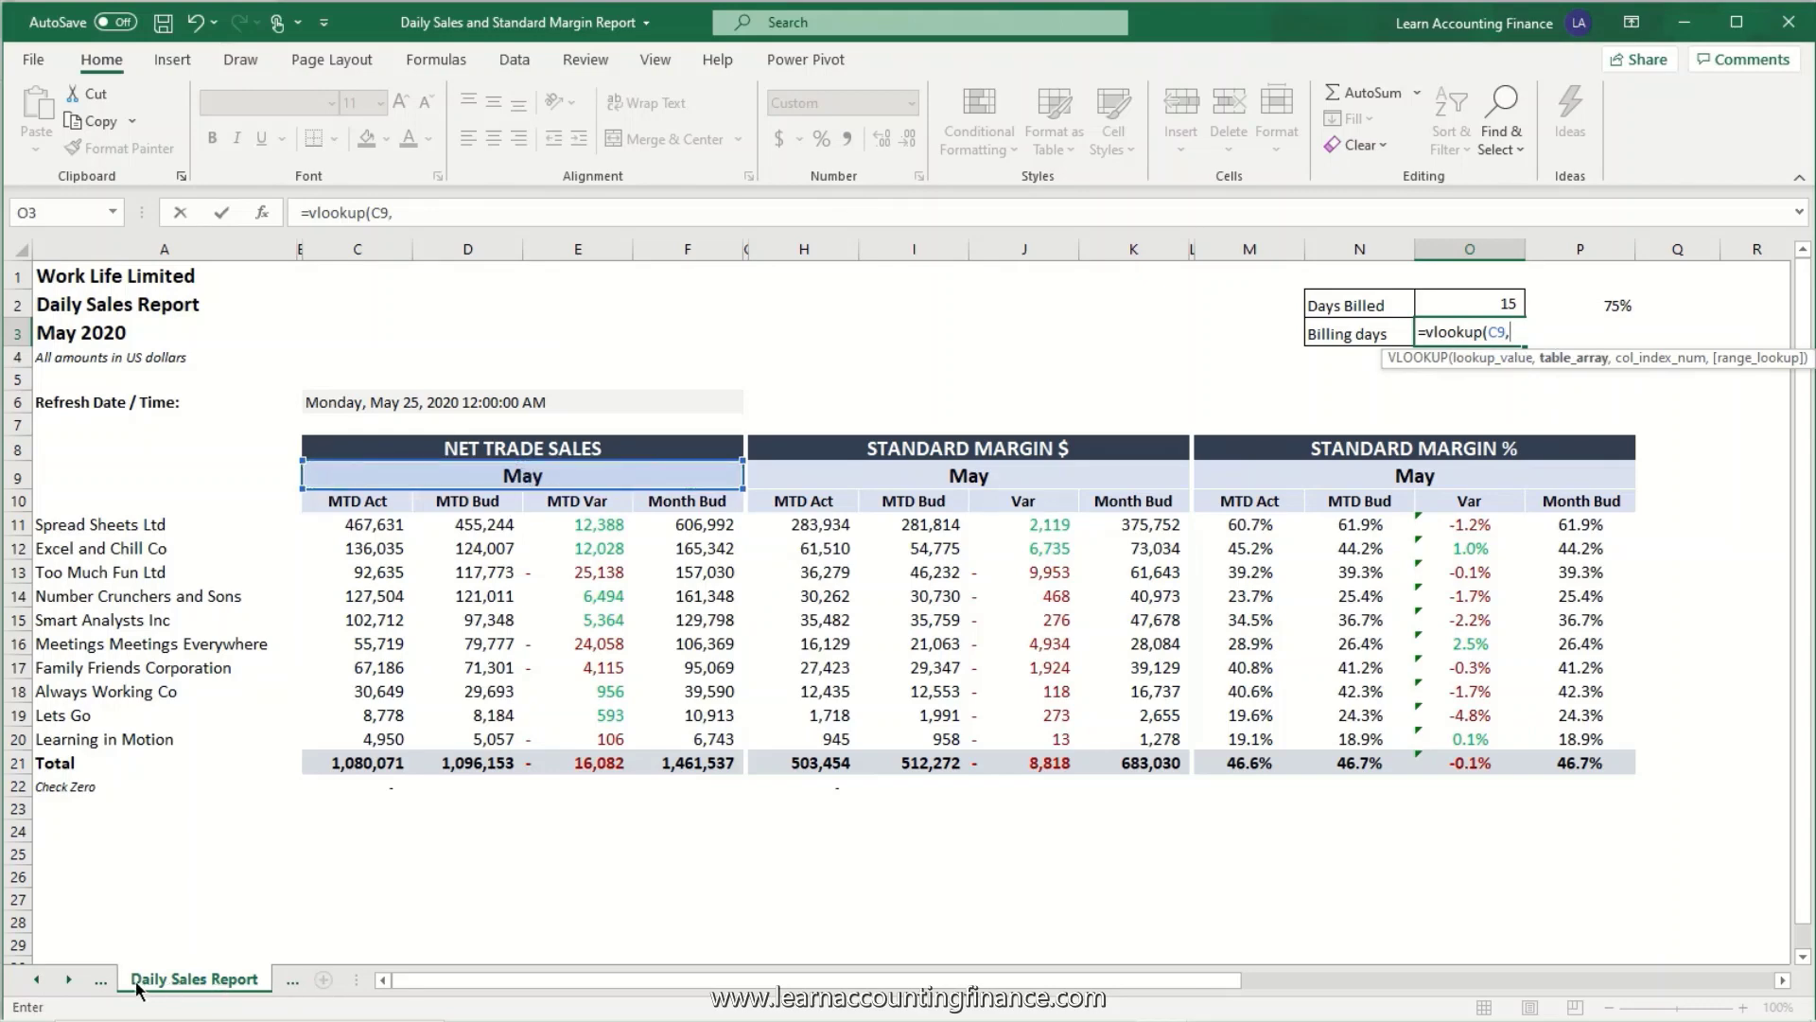
click(37, 981)
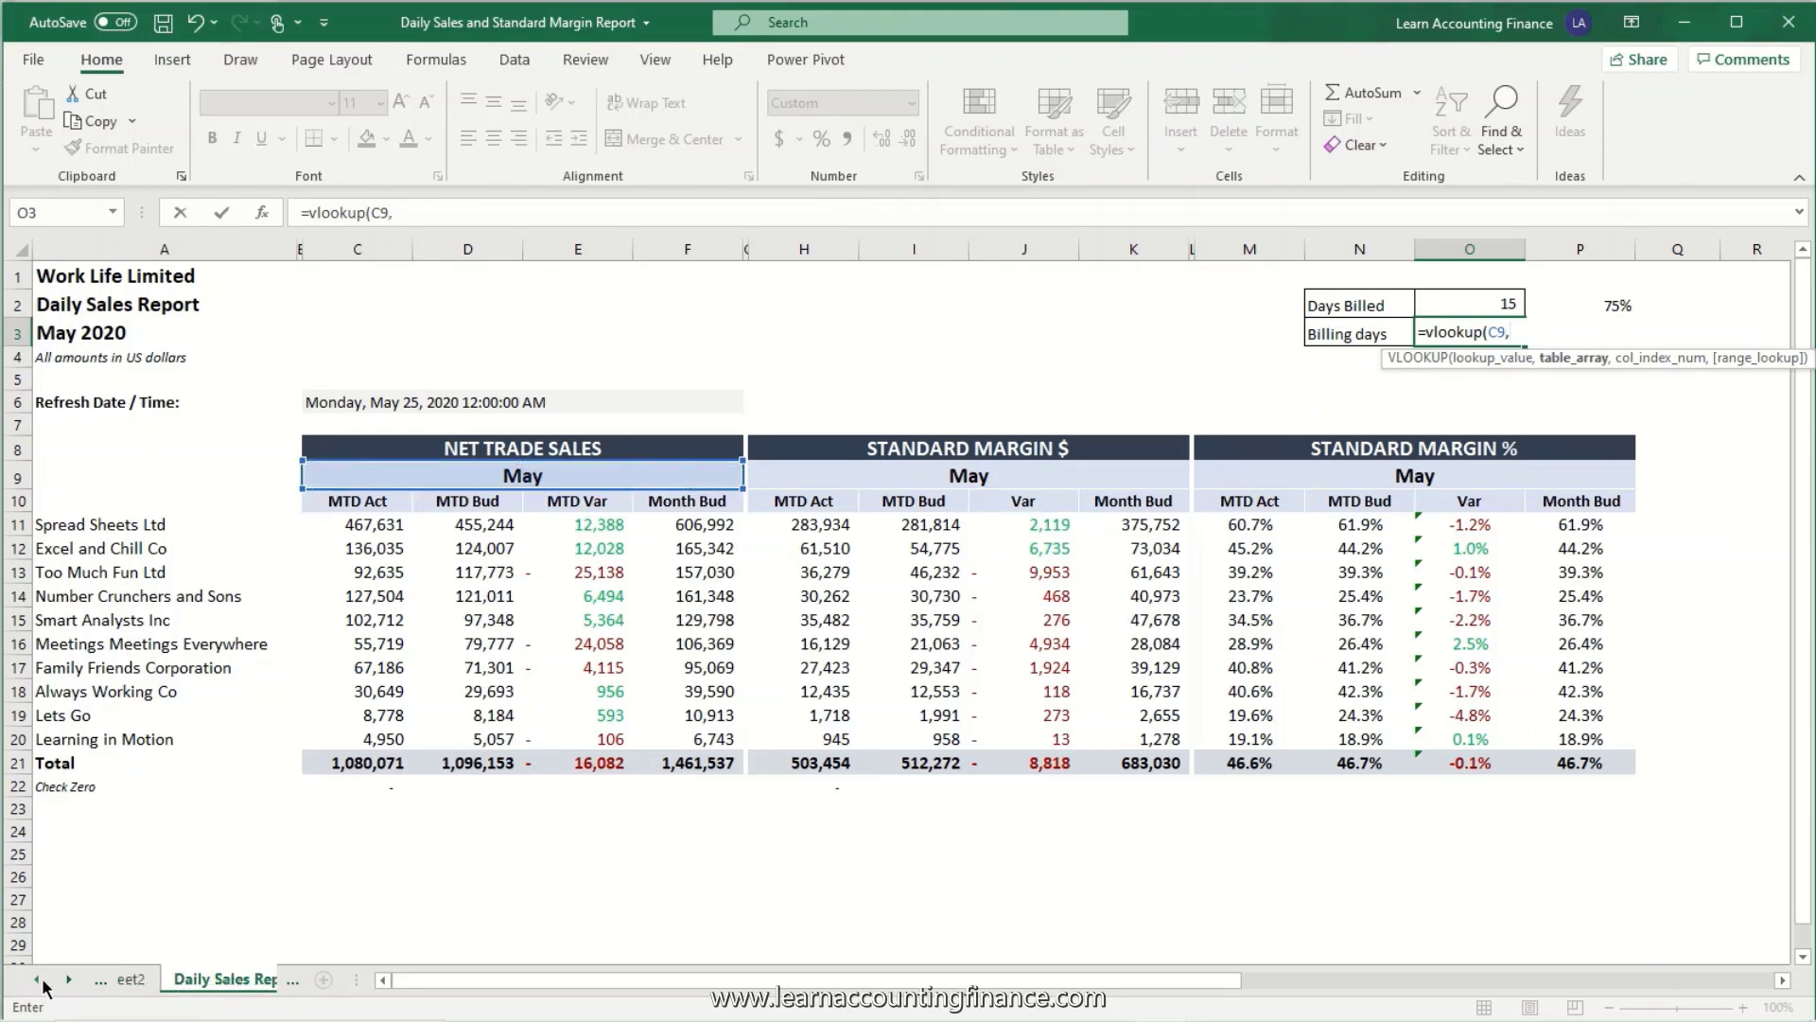
click(153, 981)
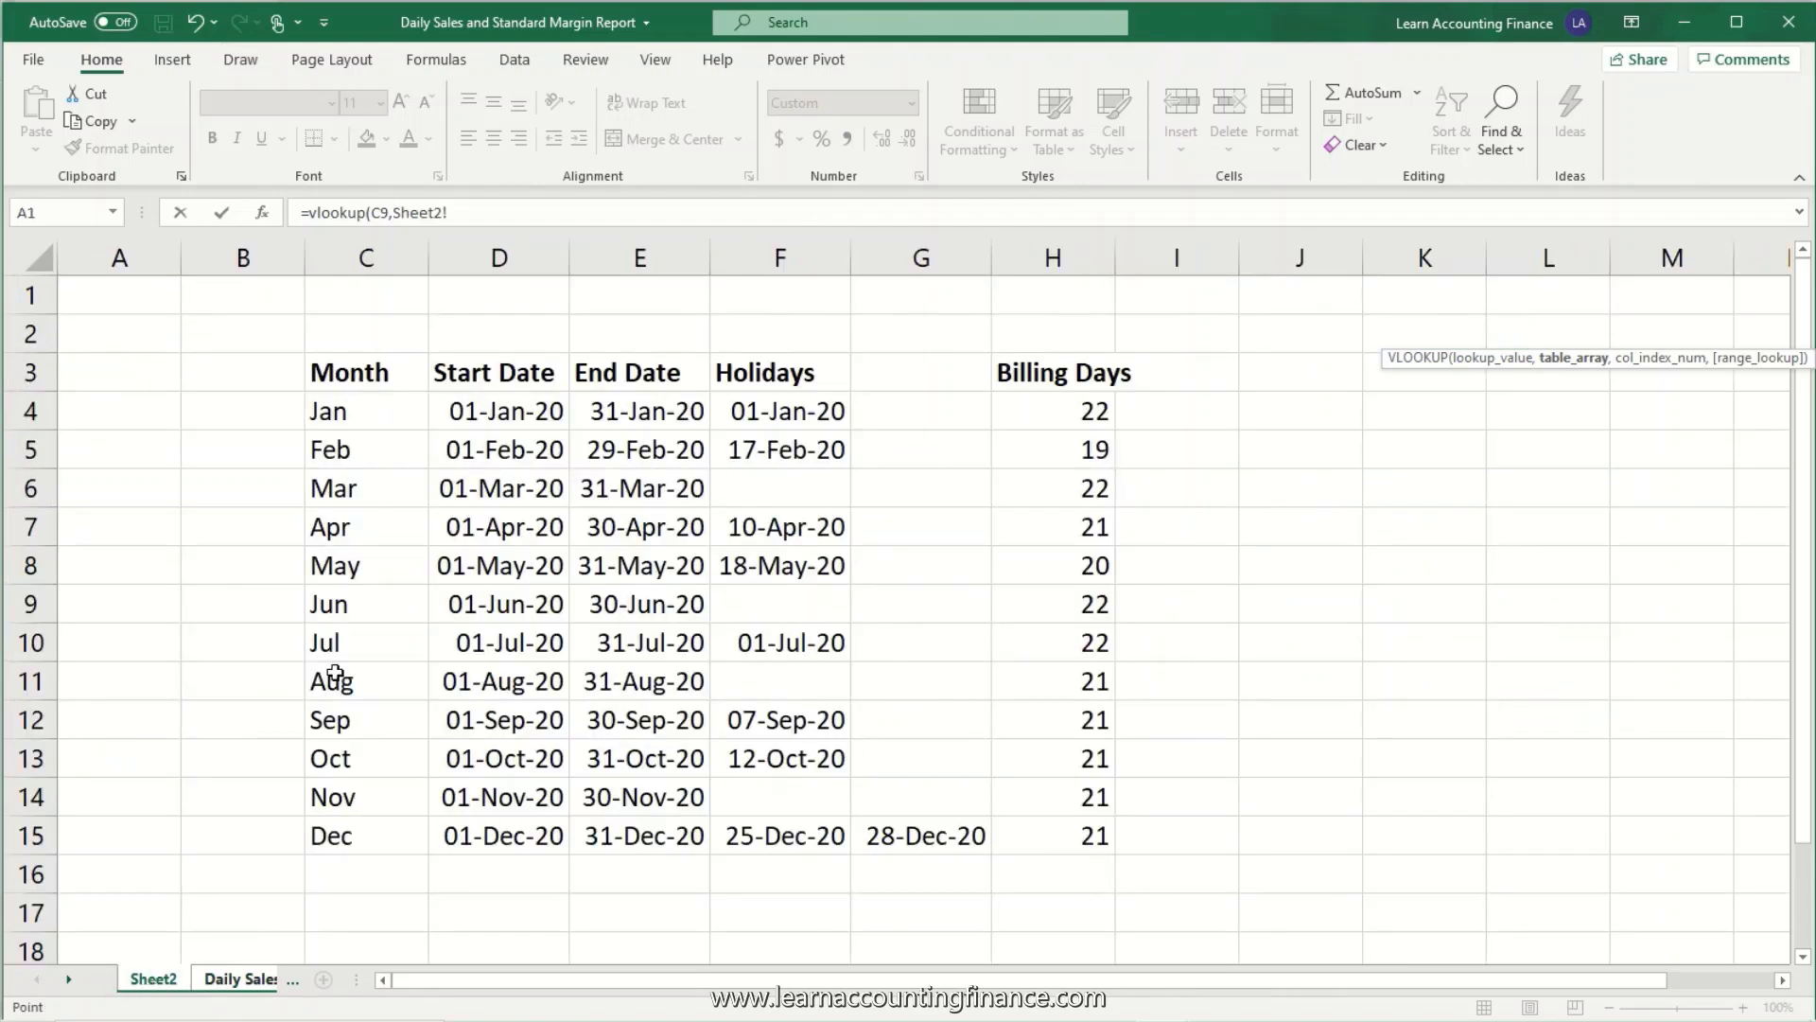
drag(393, 256, 1064, 265)
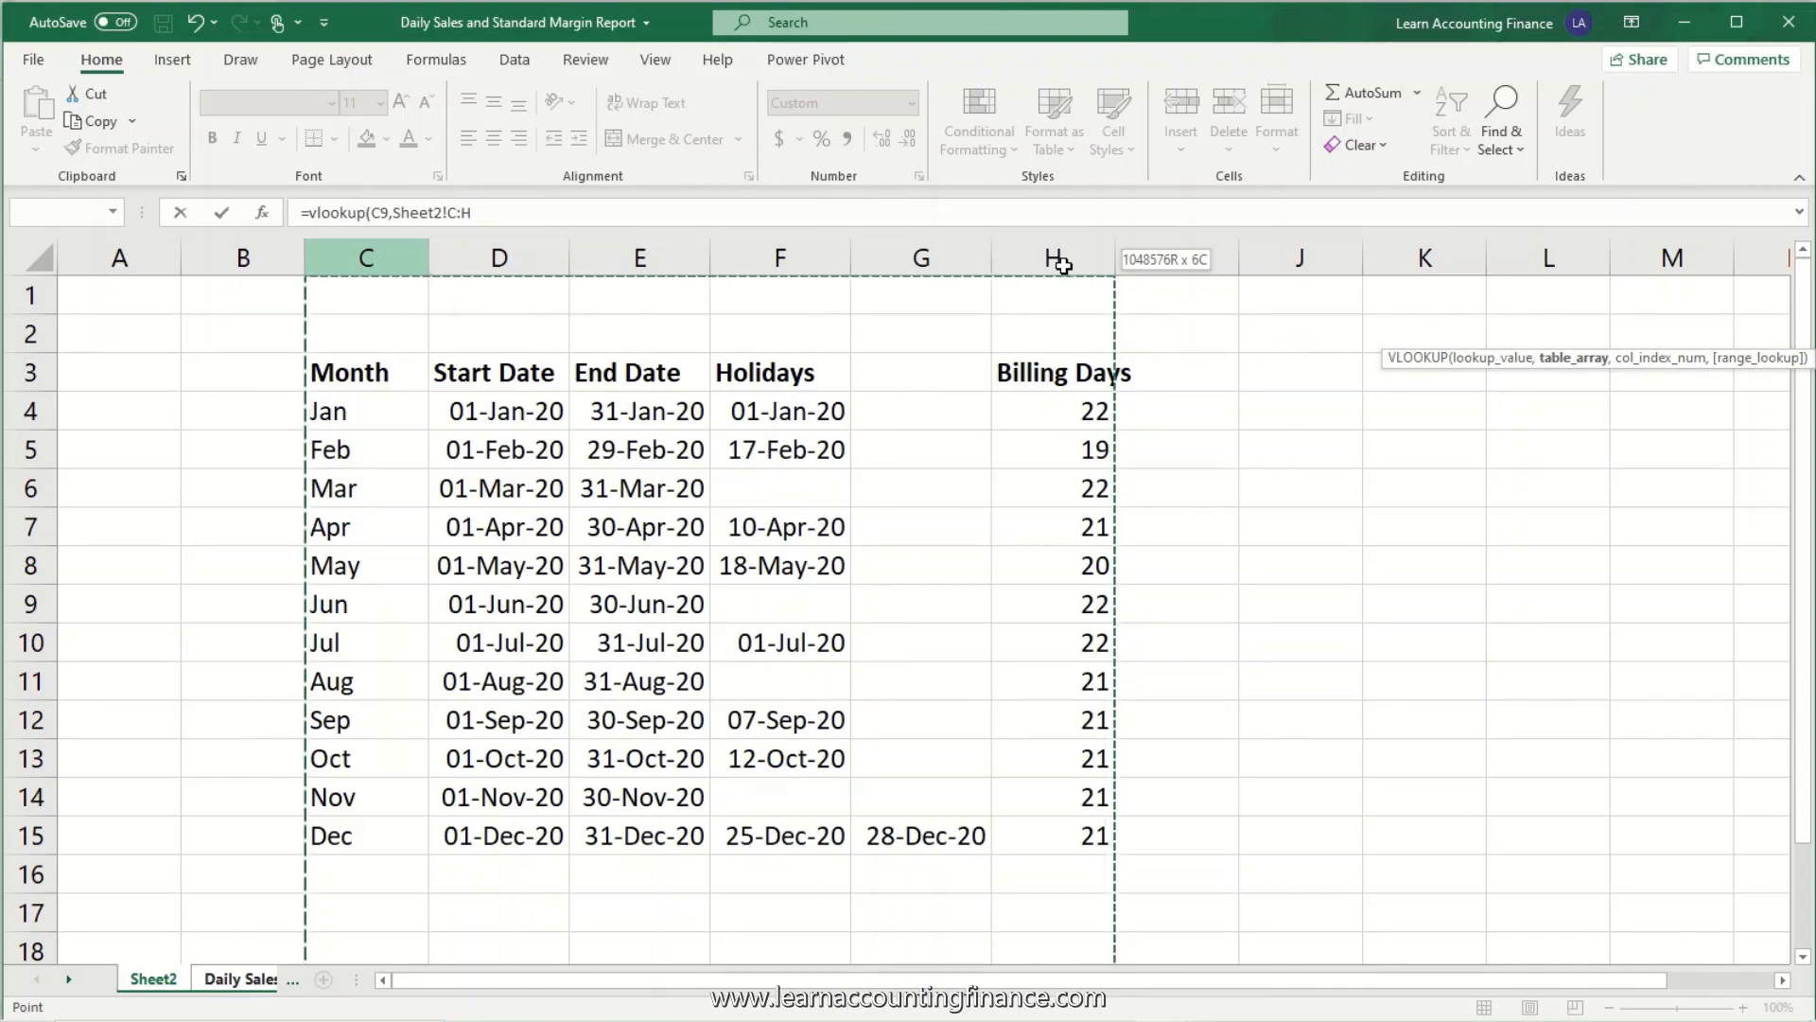
drag(1063, 265, 1062, 261)
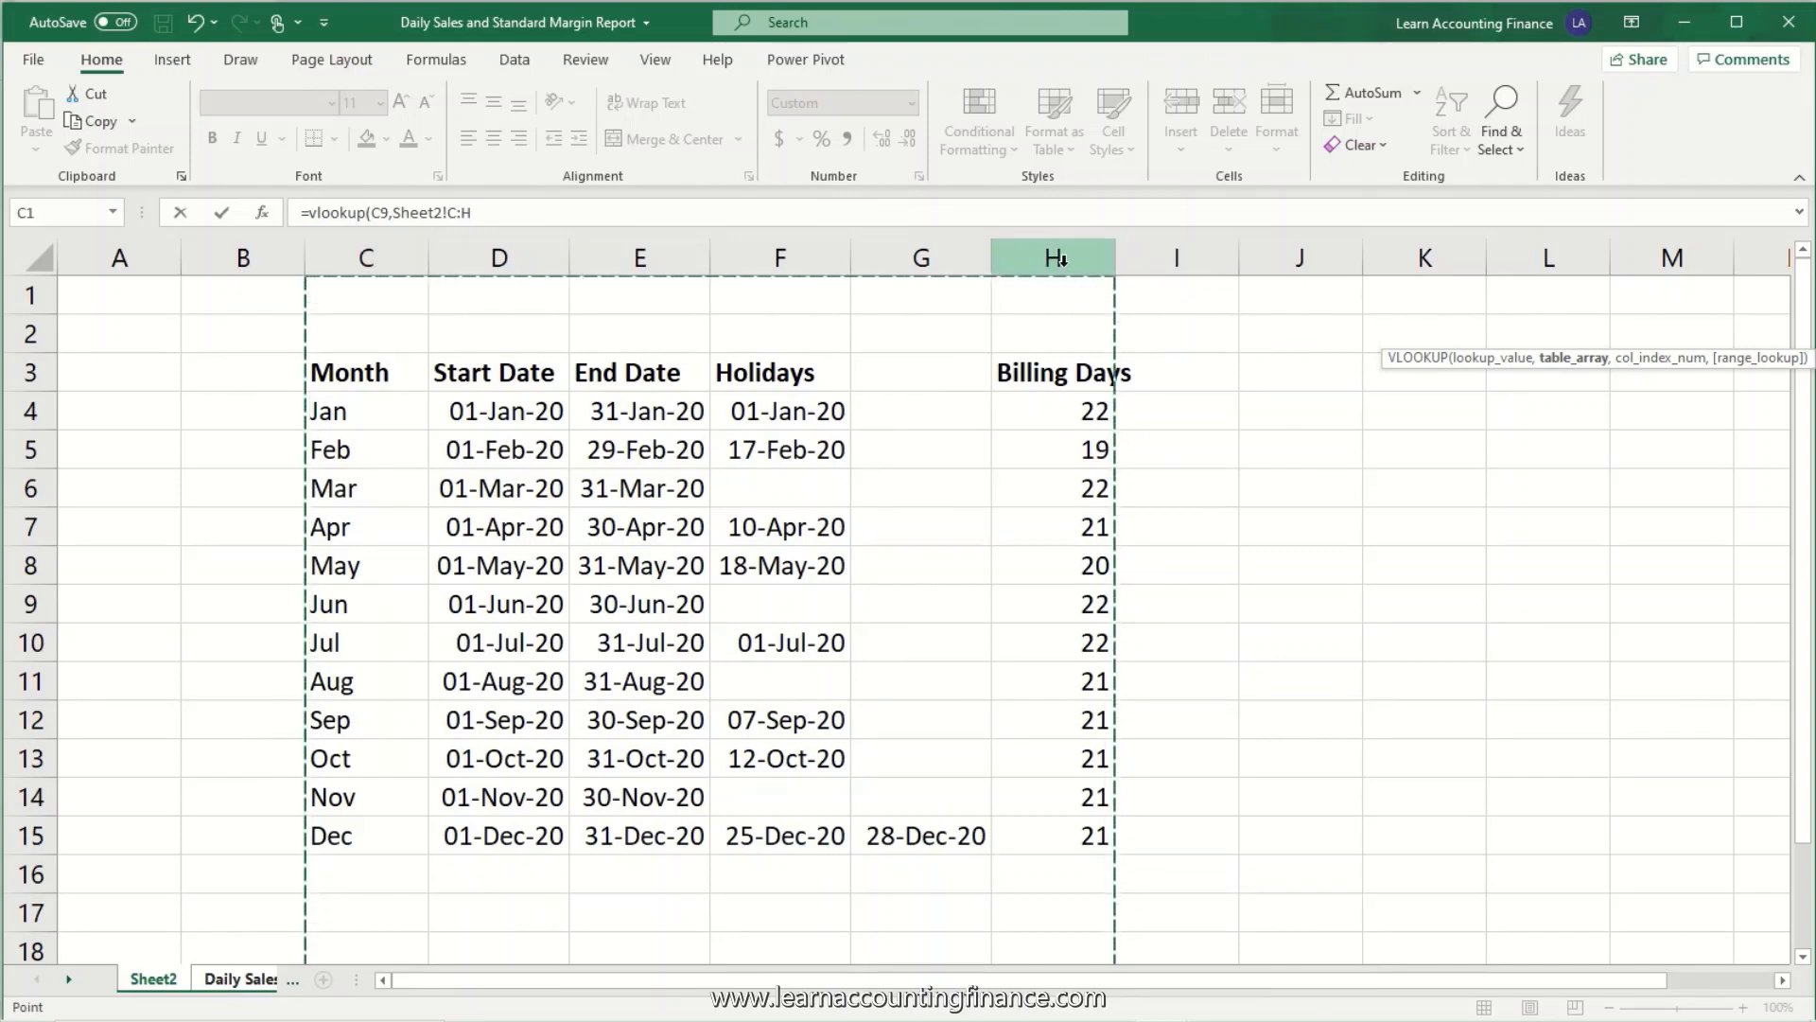
- Complete the O3 lookup with column index 6 and exact match 0, giving =VLOOKUP(C9,Sheet2!C:H,6,0)
text(,6)
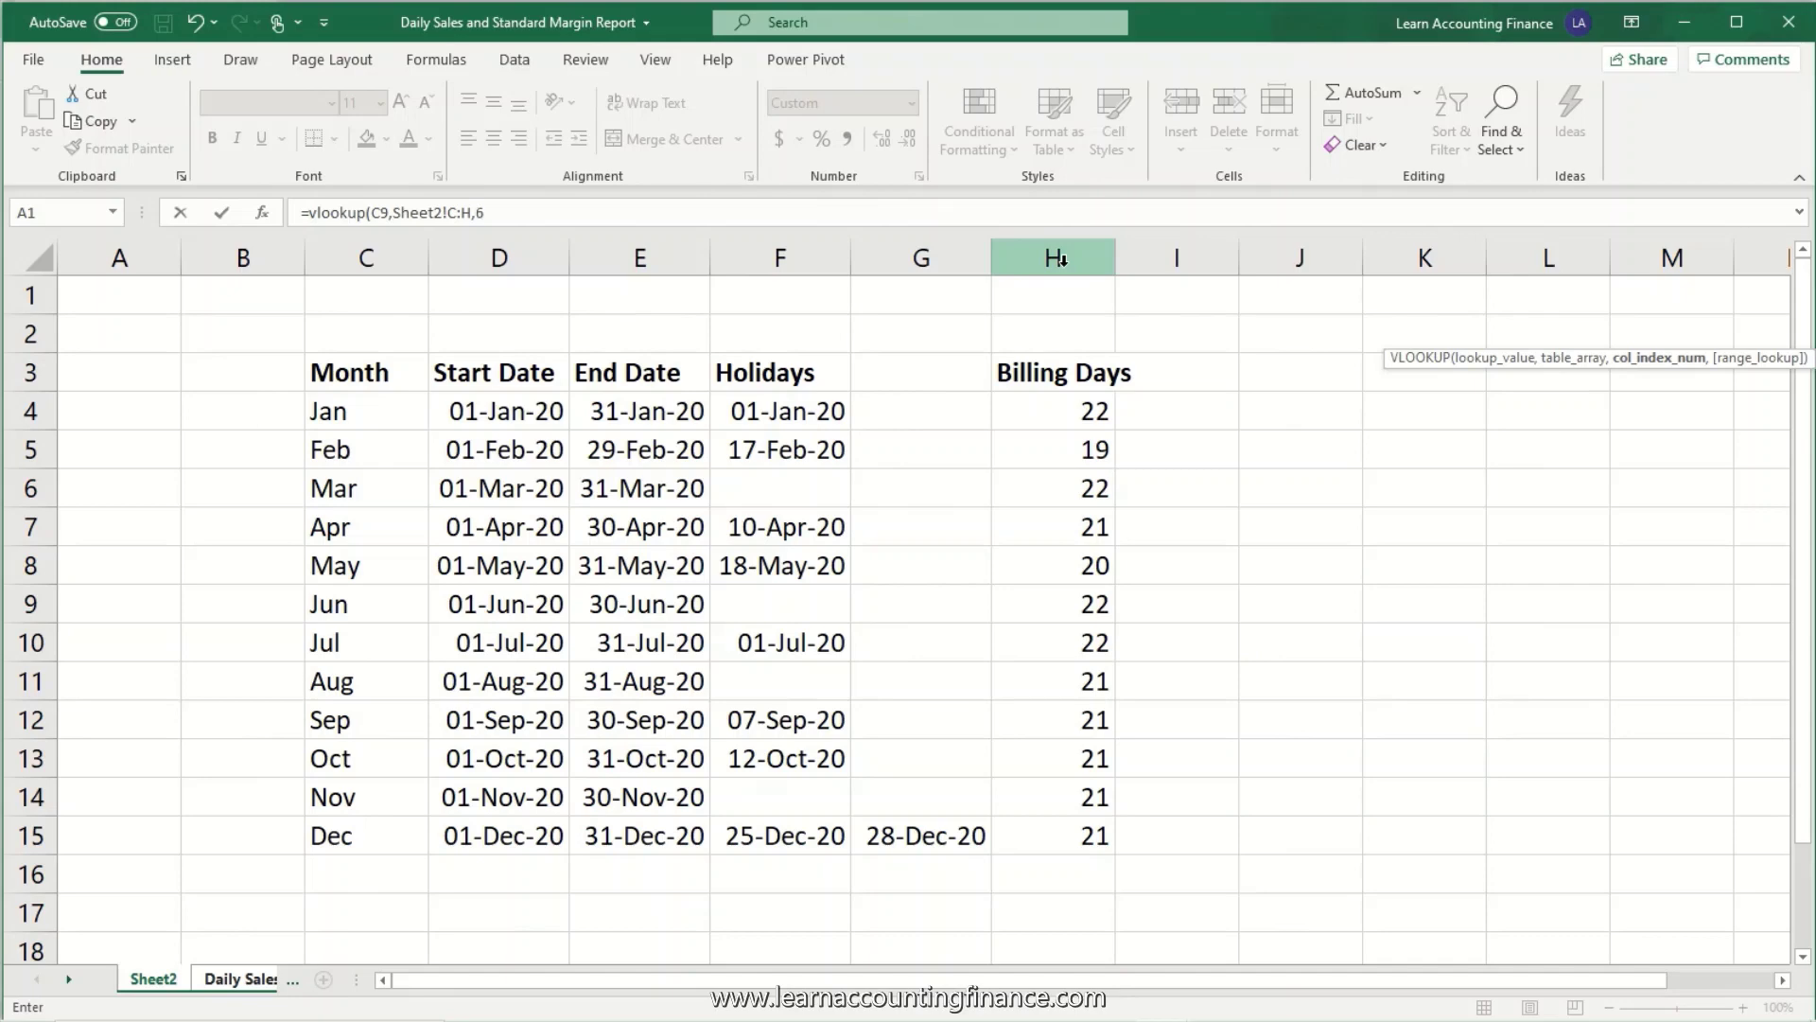
text(,0)
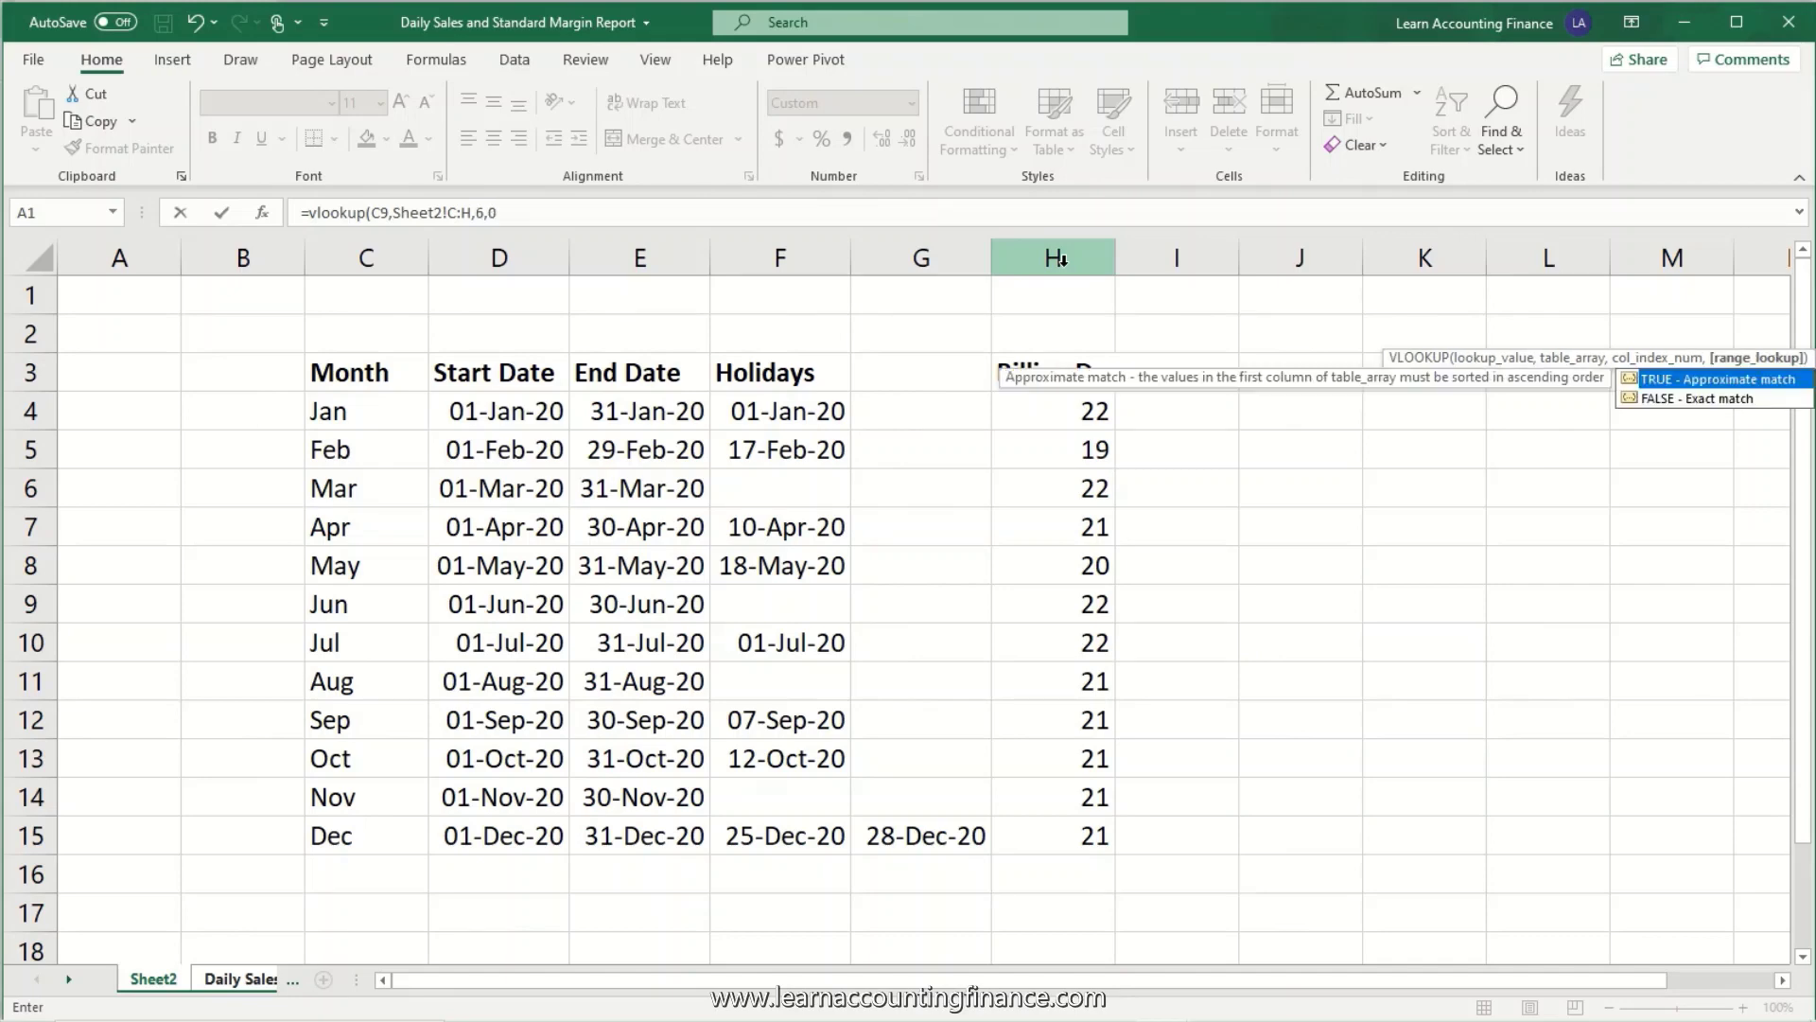
click(504, 212)
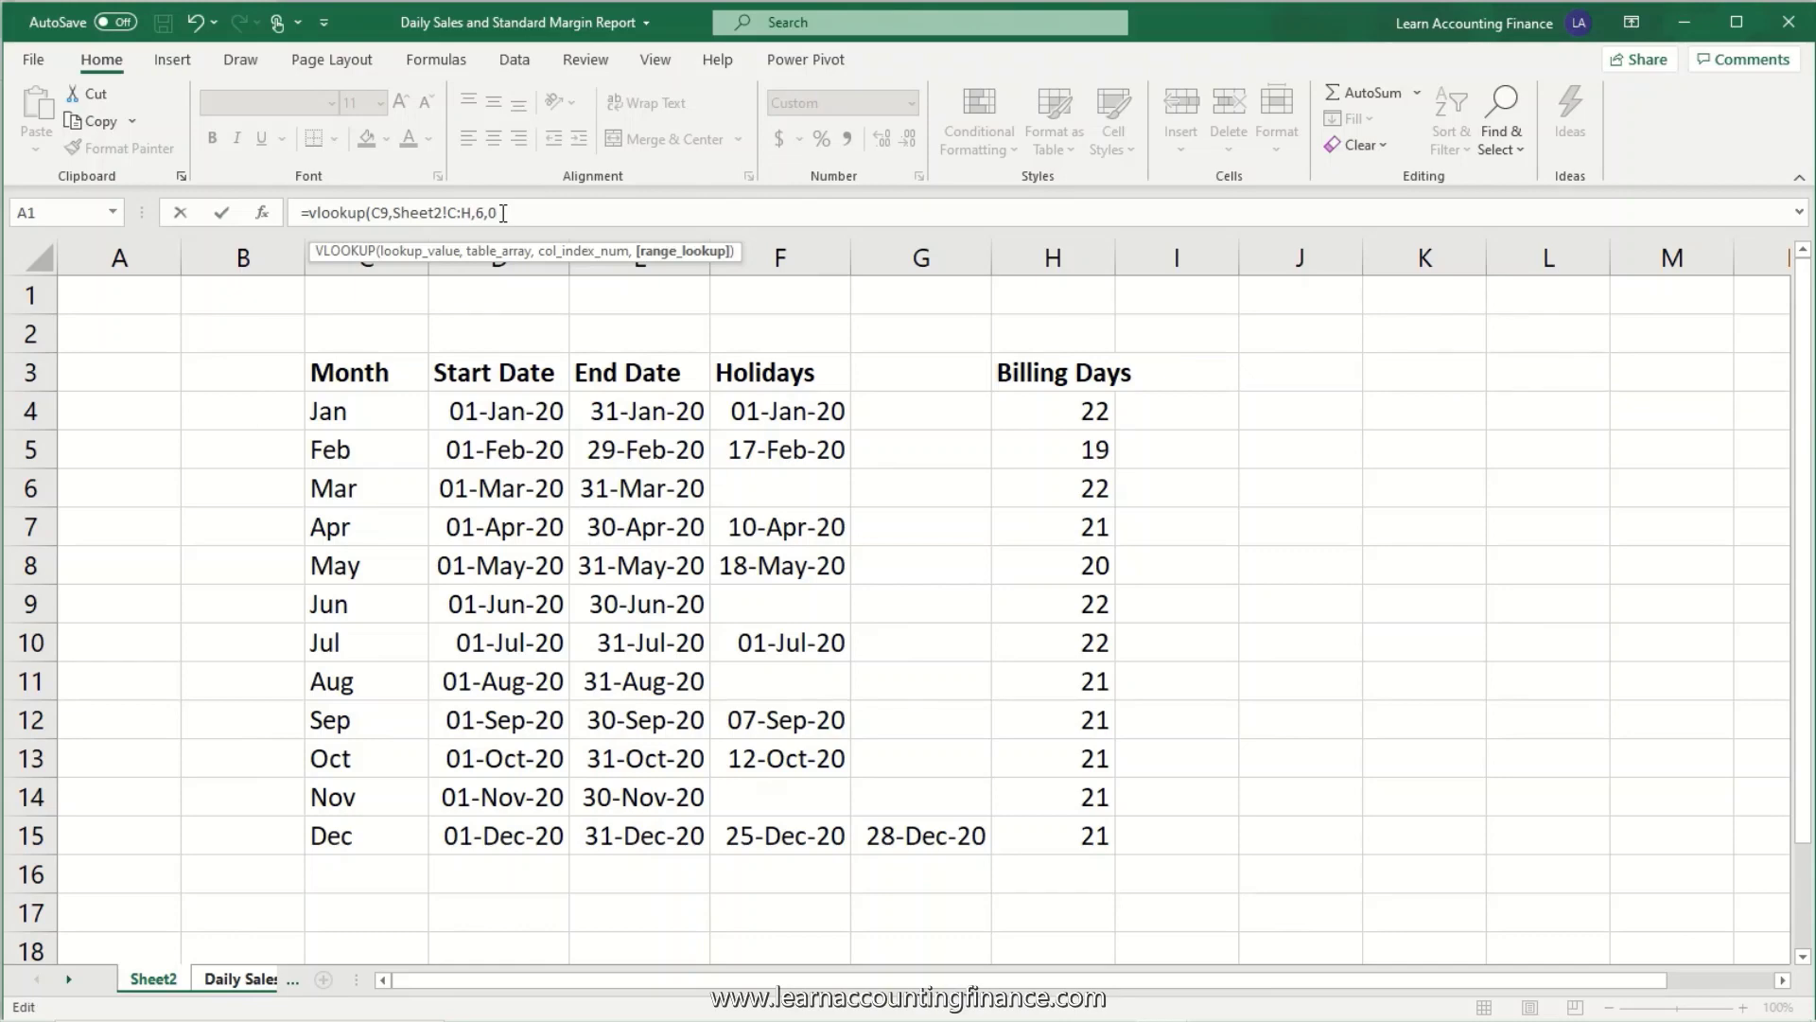
key(Return)
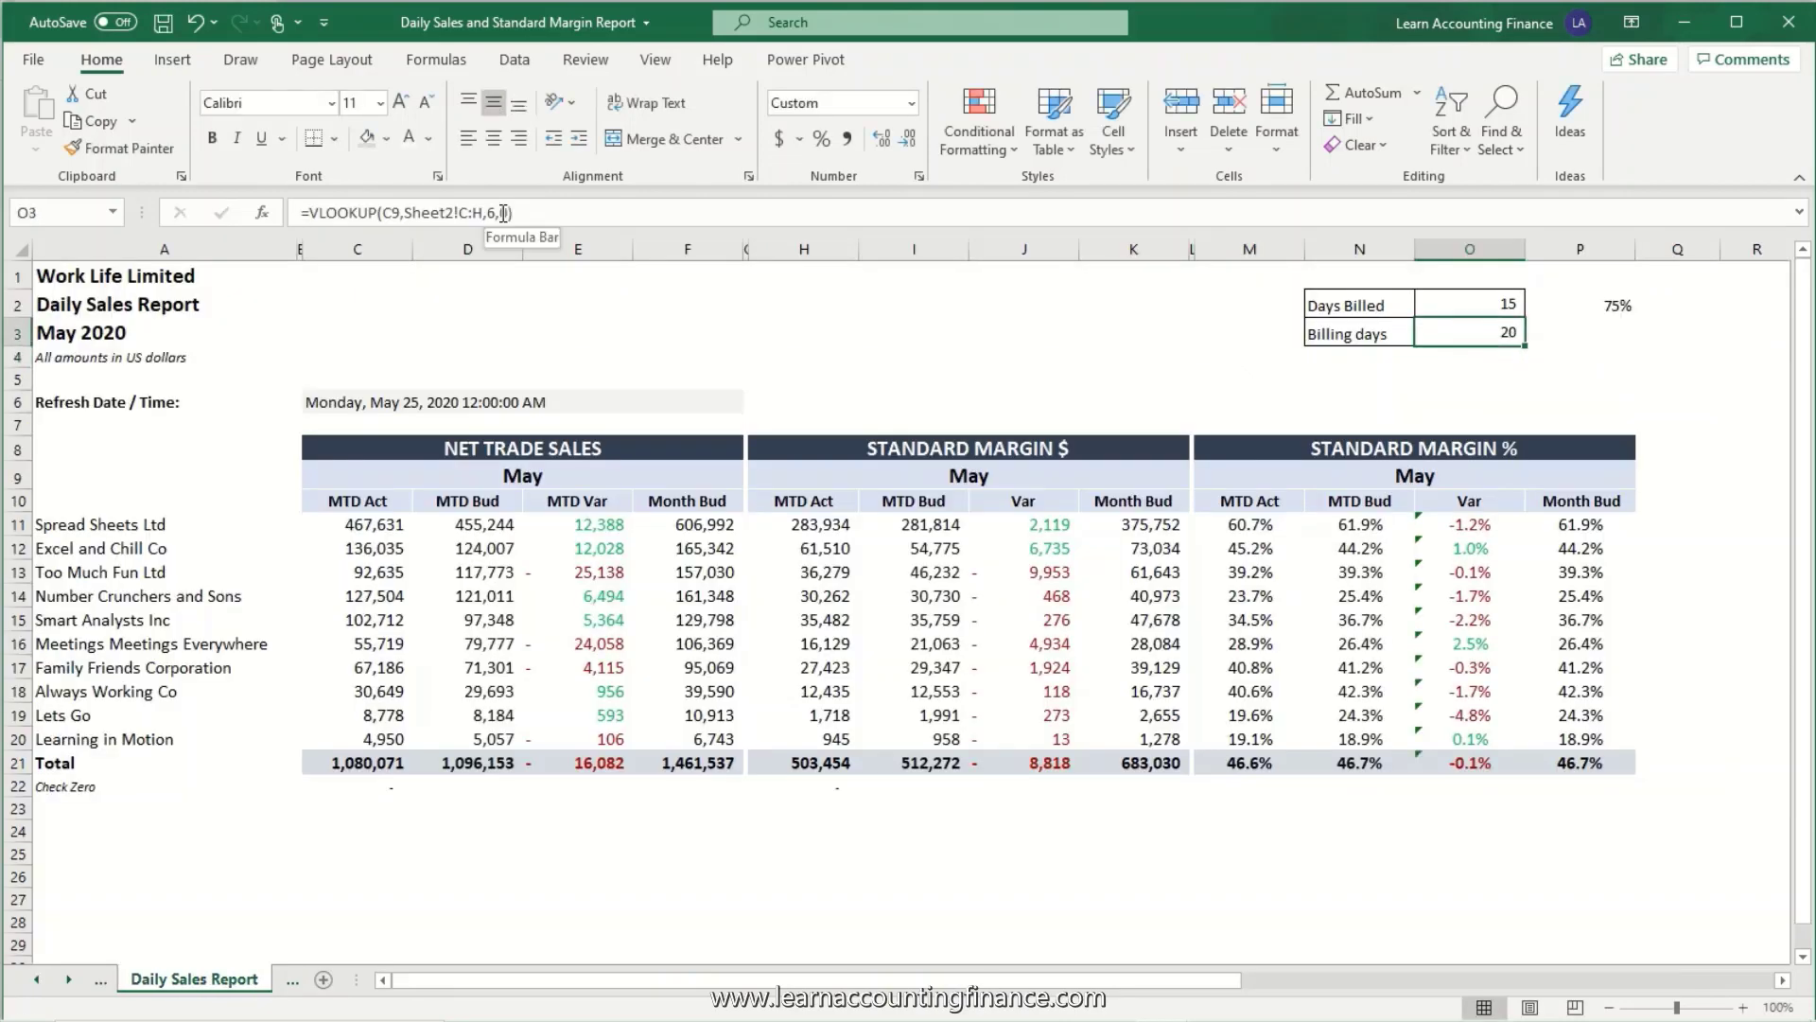
- Compare the billing days table on Sheet2 with the report's refresh date in C6 and the Billing days lookup in O3
click(152, 984)
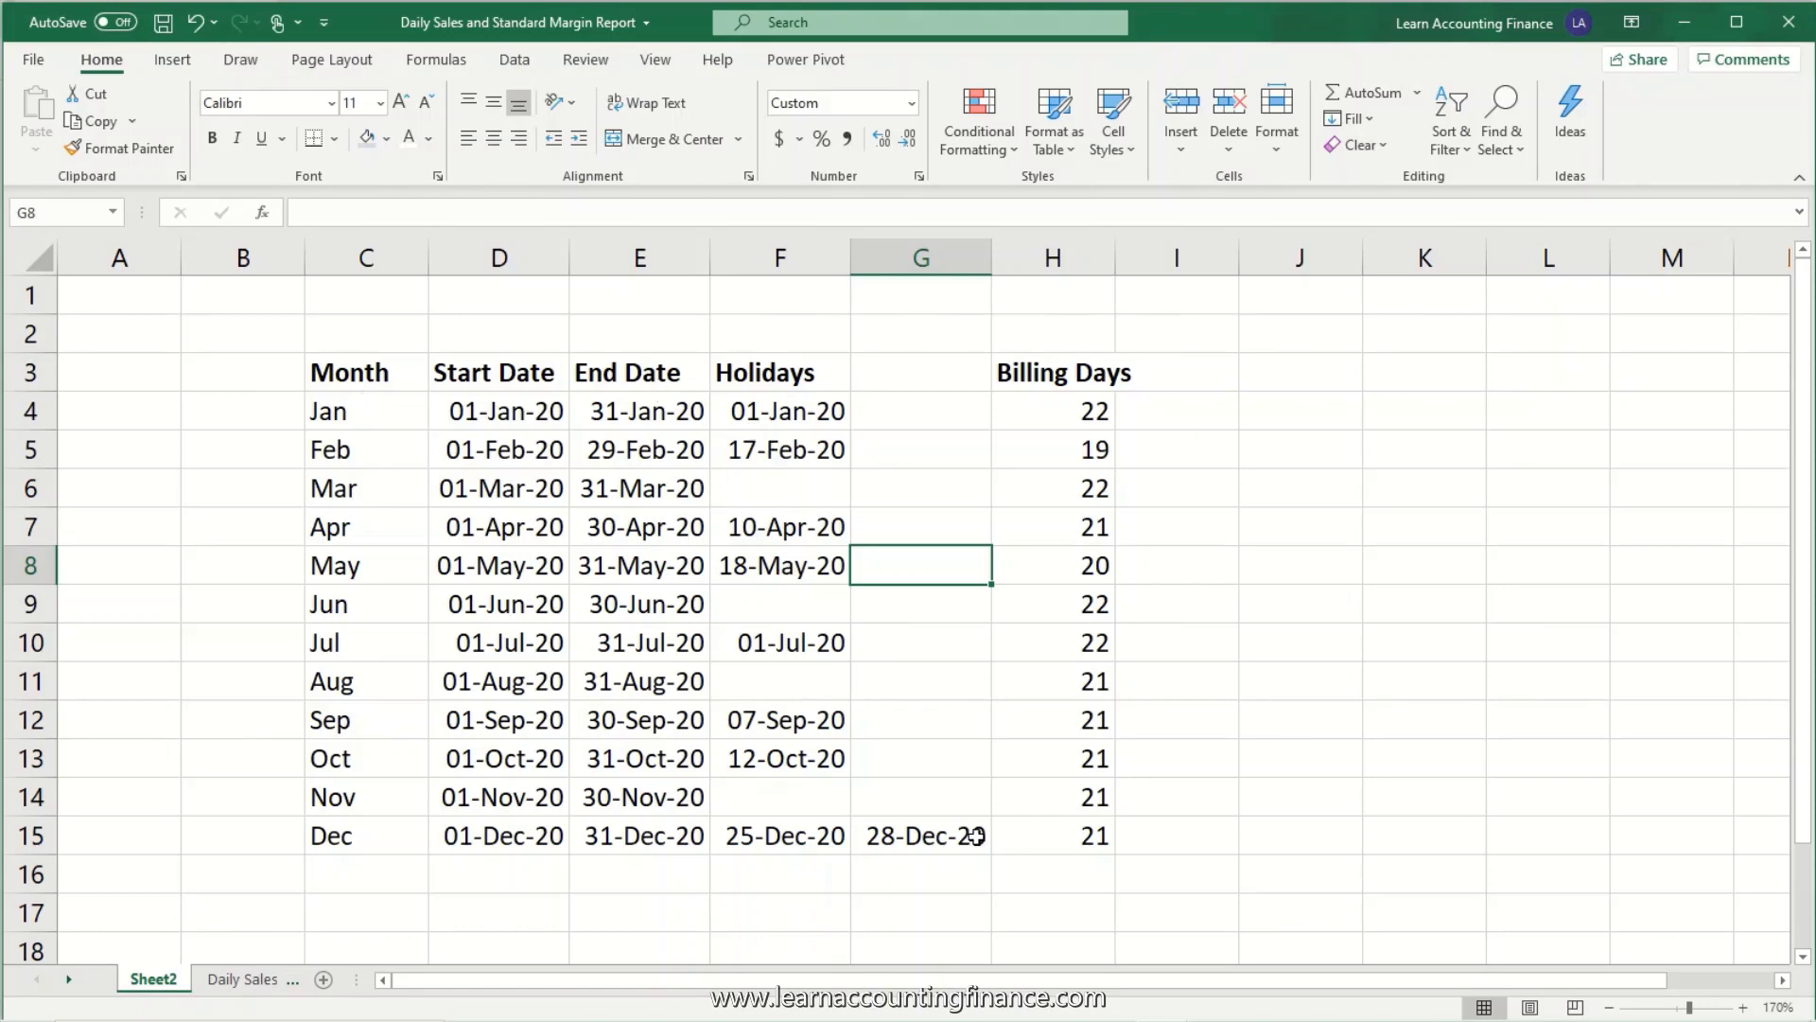
click(237, 982)
click(406, 418)
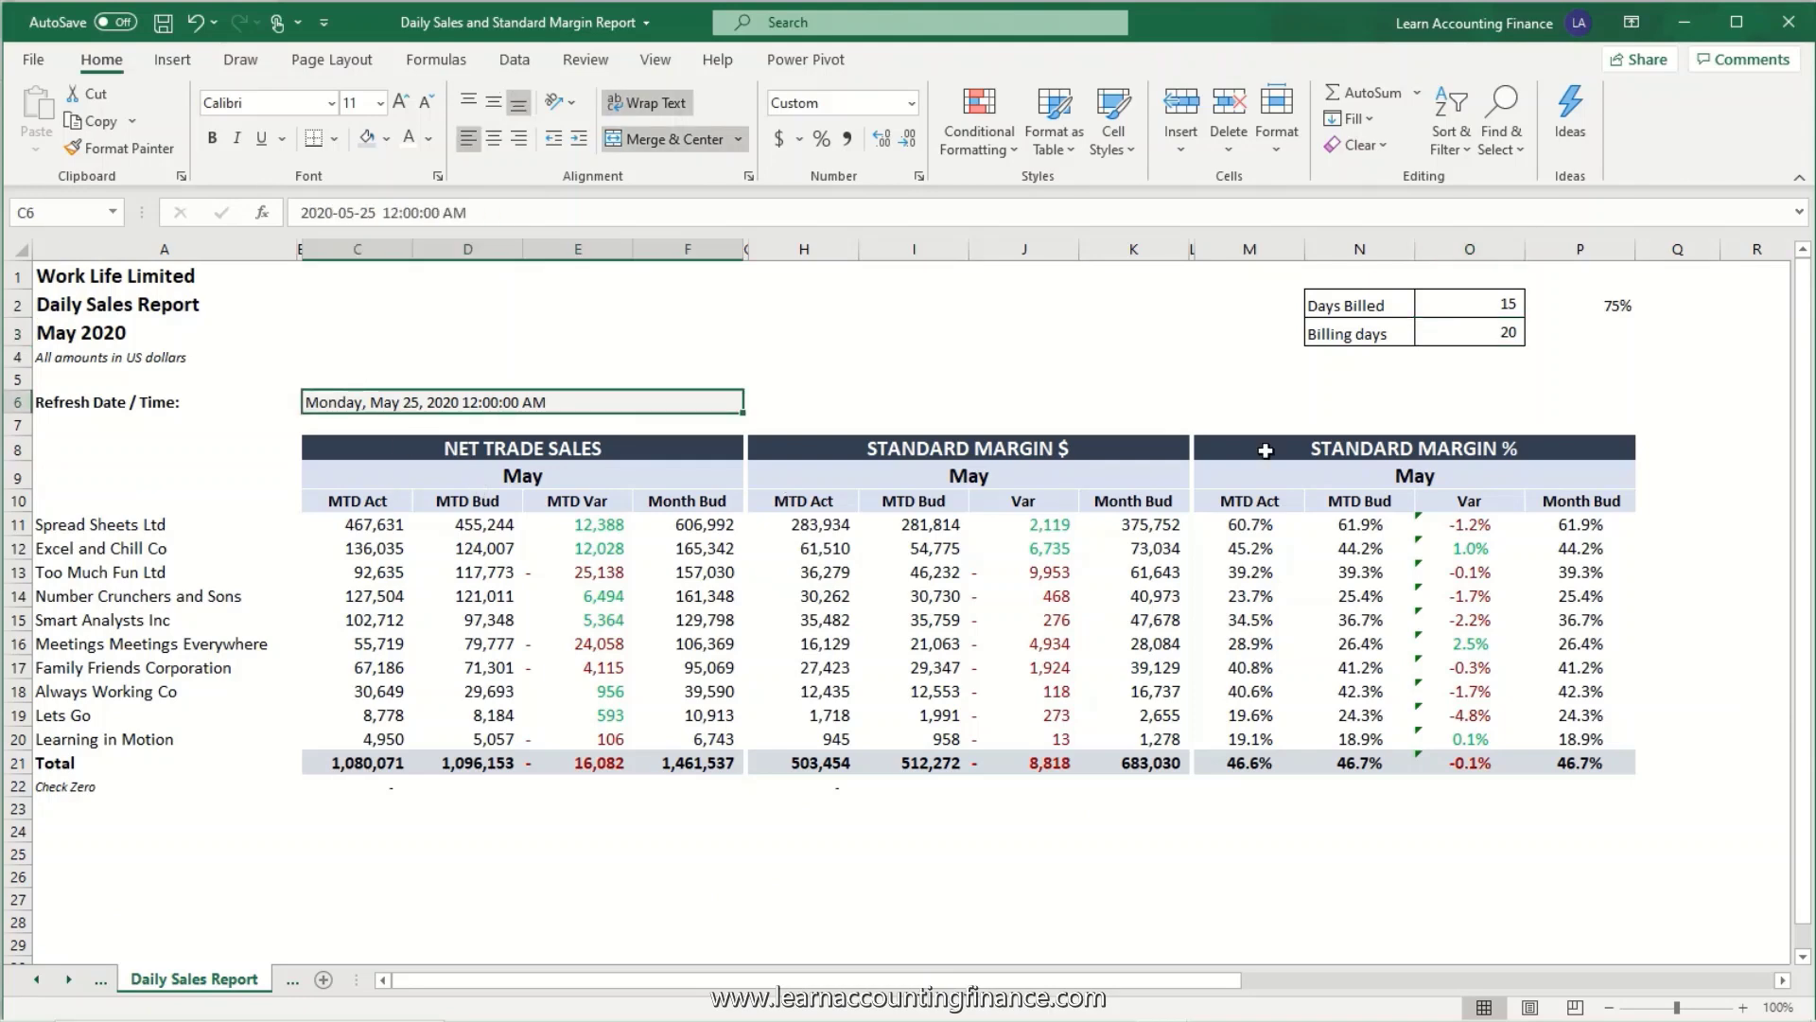
click(1505, 333)
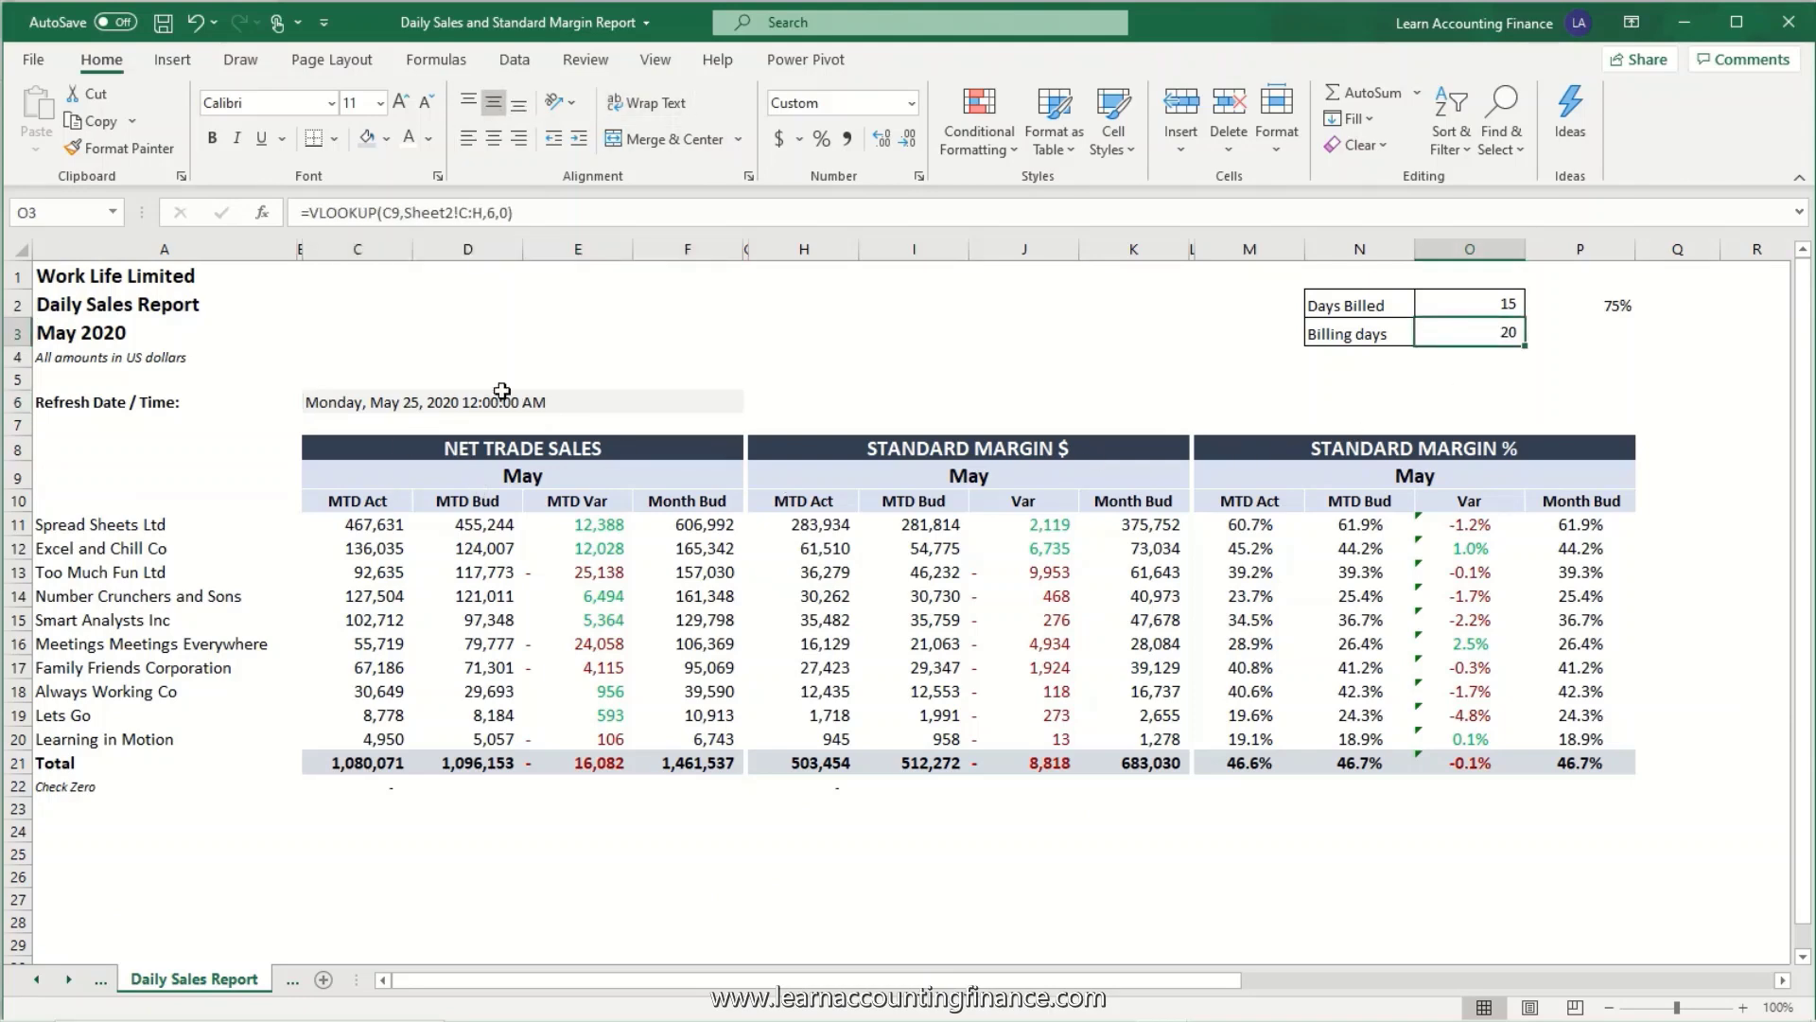
- Test the report with the refresh date in C6 set to Jan 15, 2020, checking the Billing days and Days Billed cells
click(687, 407)
text(Jan)
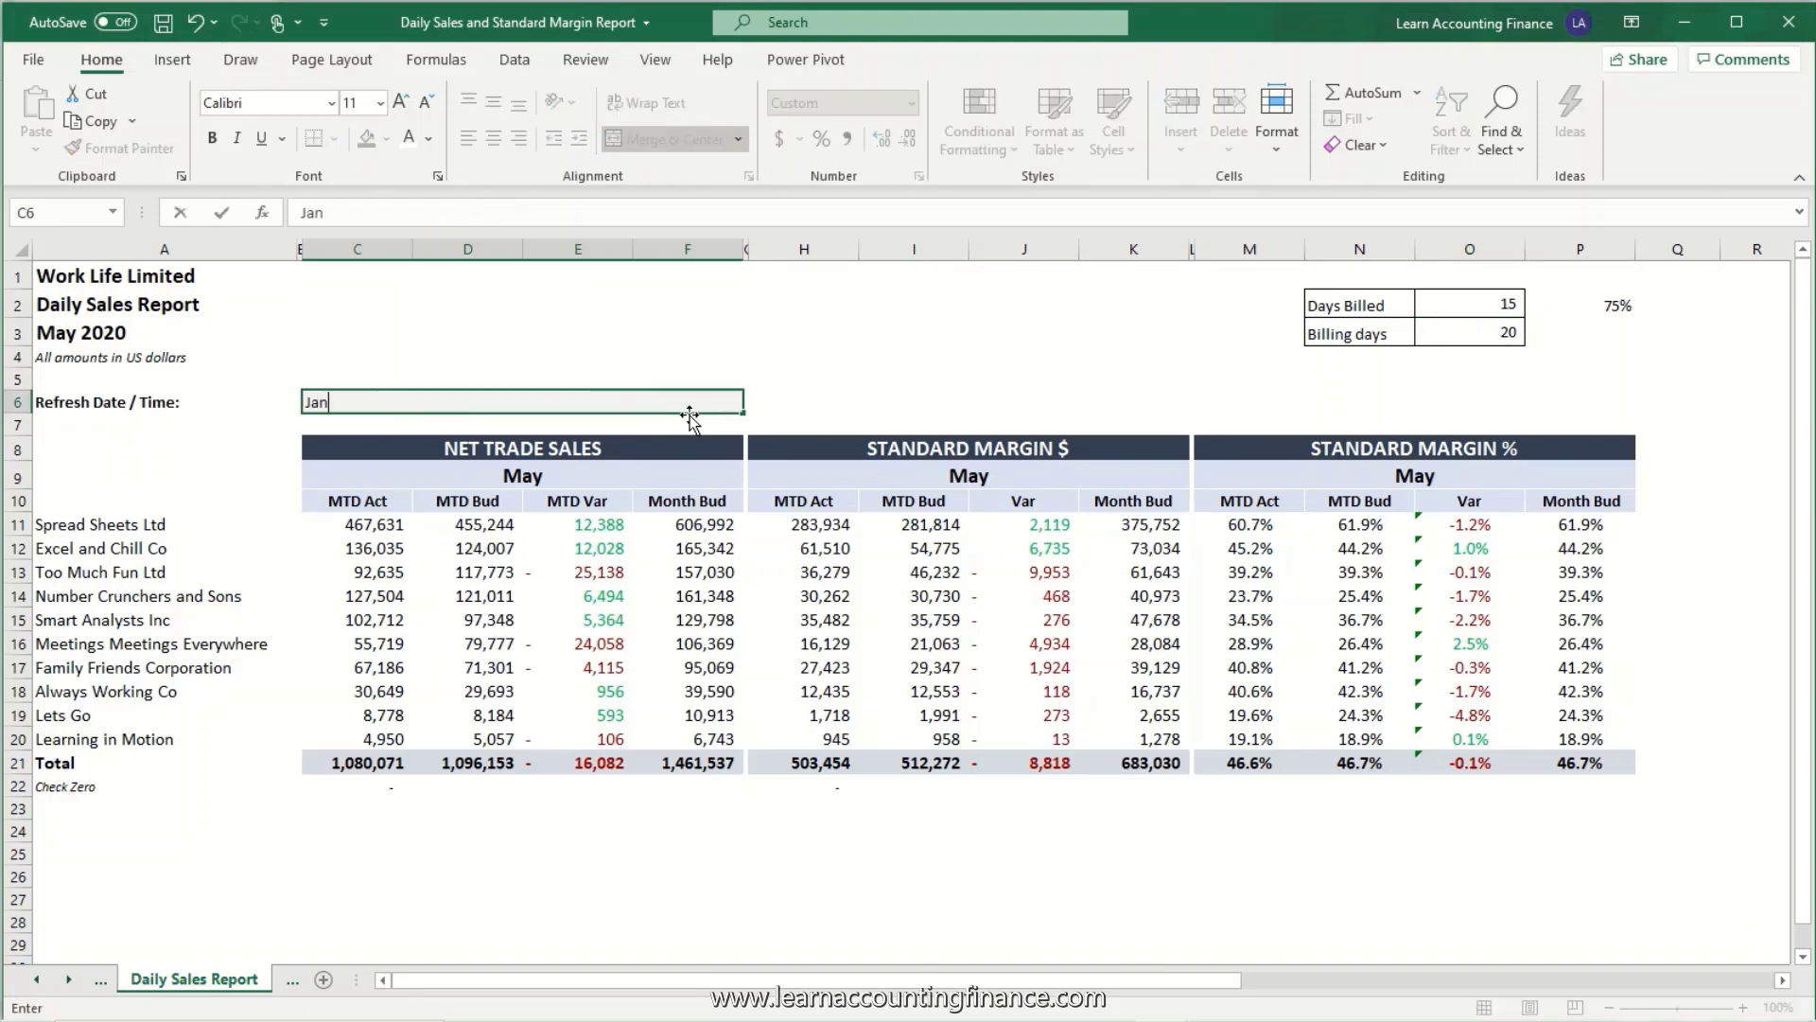
text( 15, 2020)
key(Return)
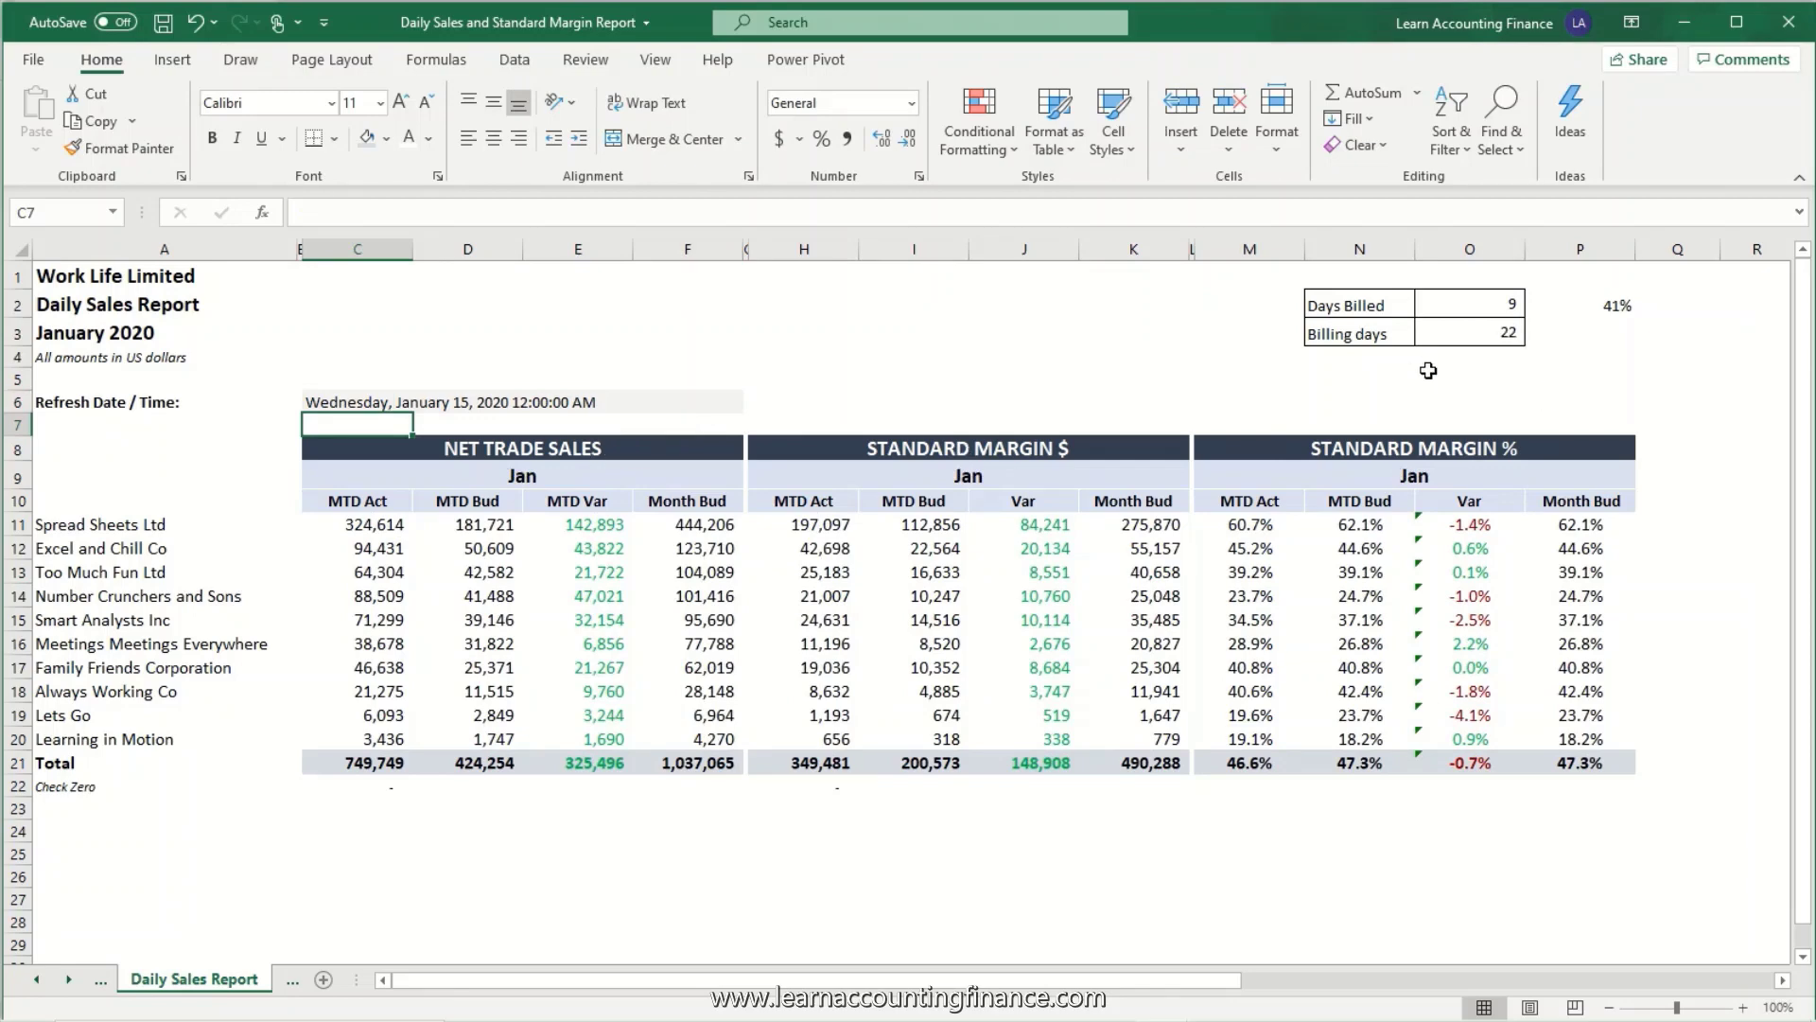
click(1362, 339)
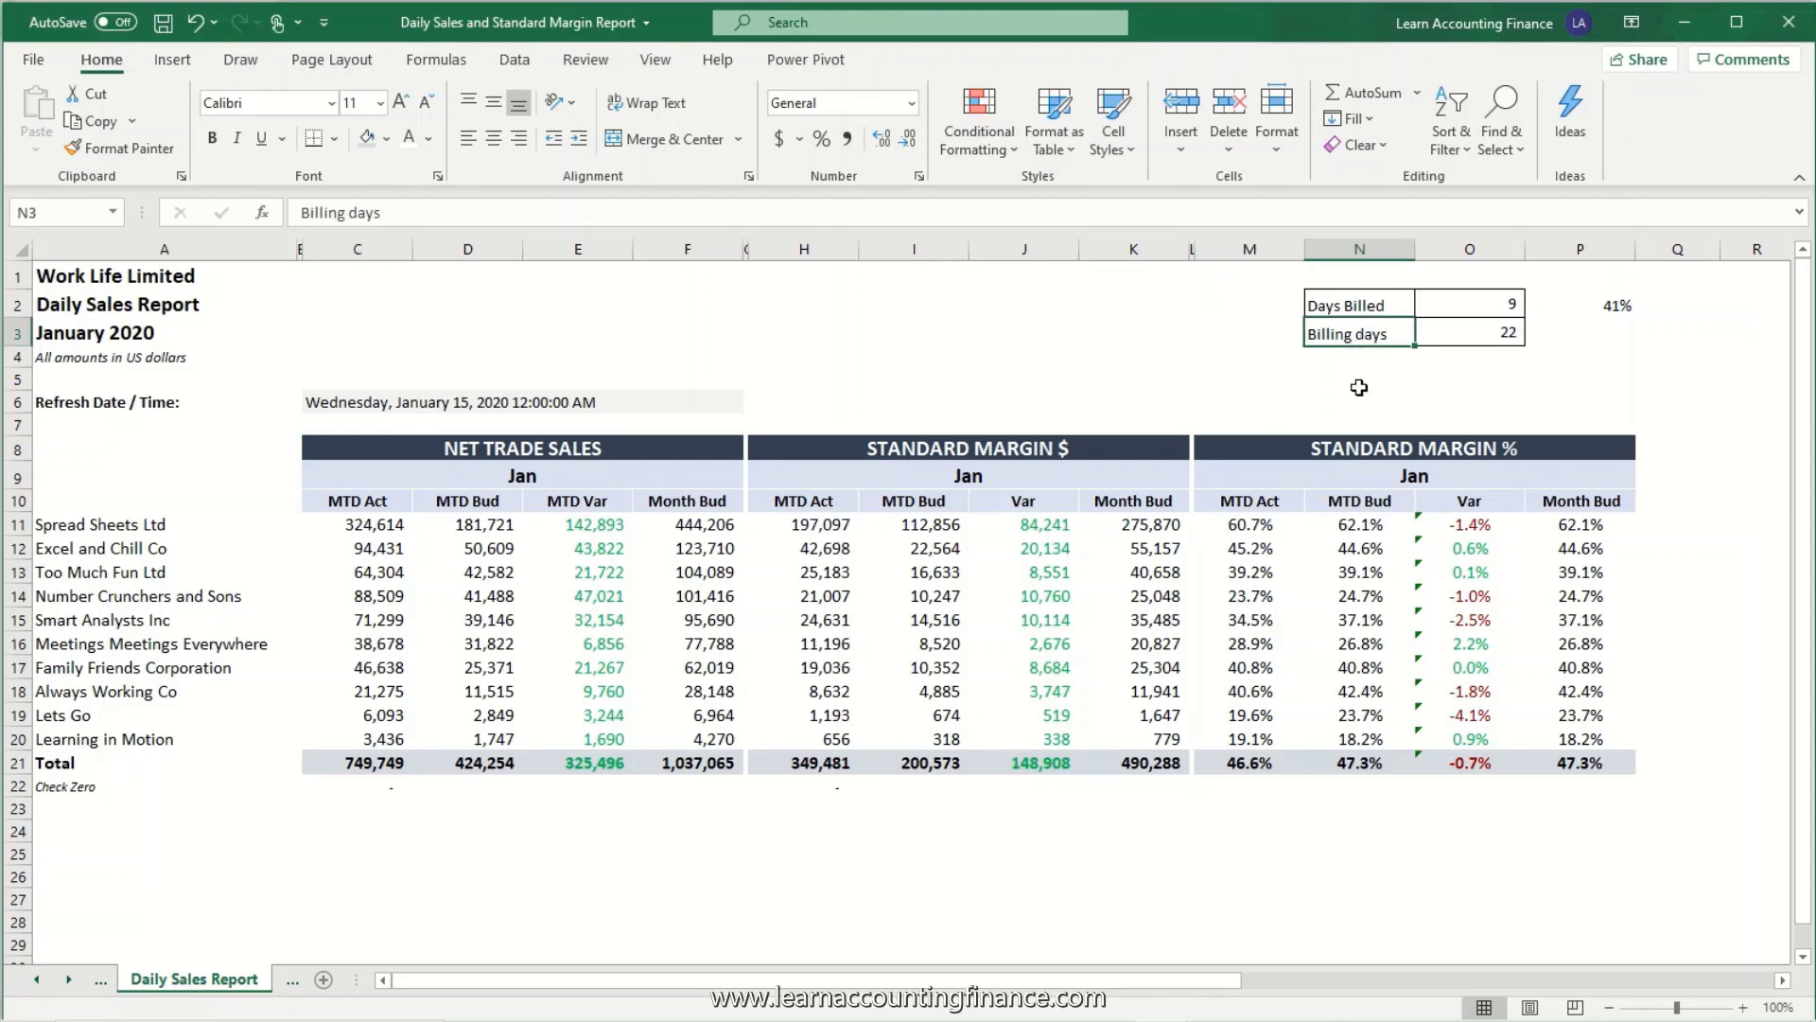
click(1488, 315)
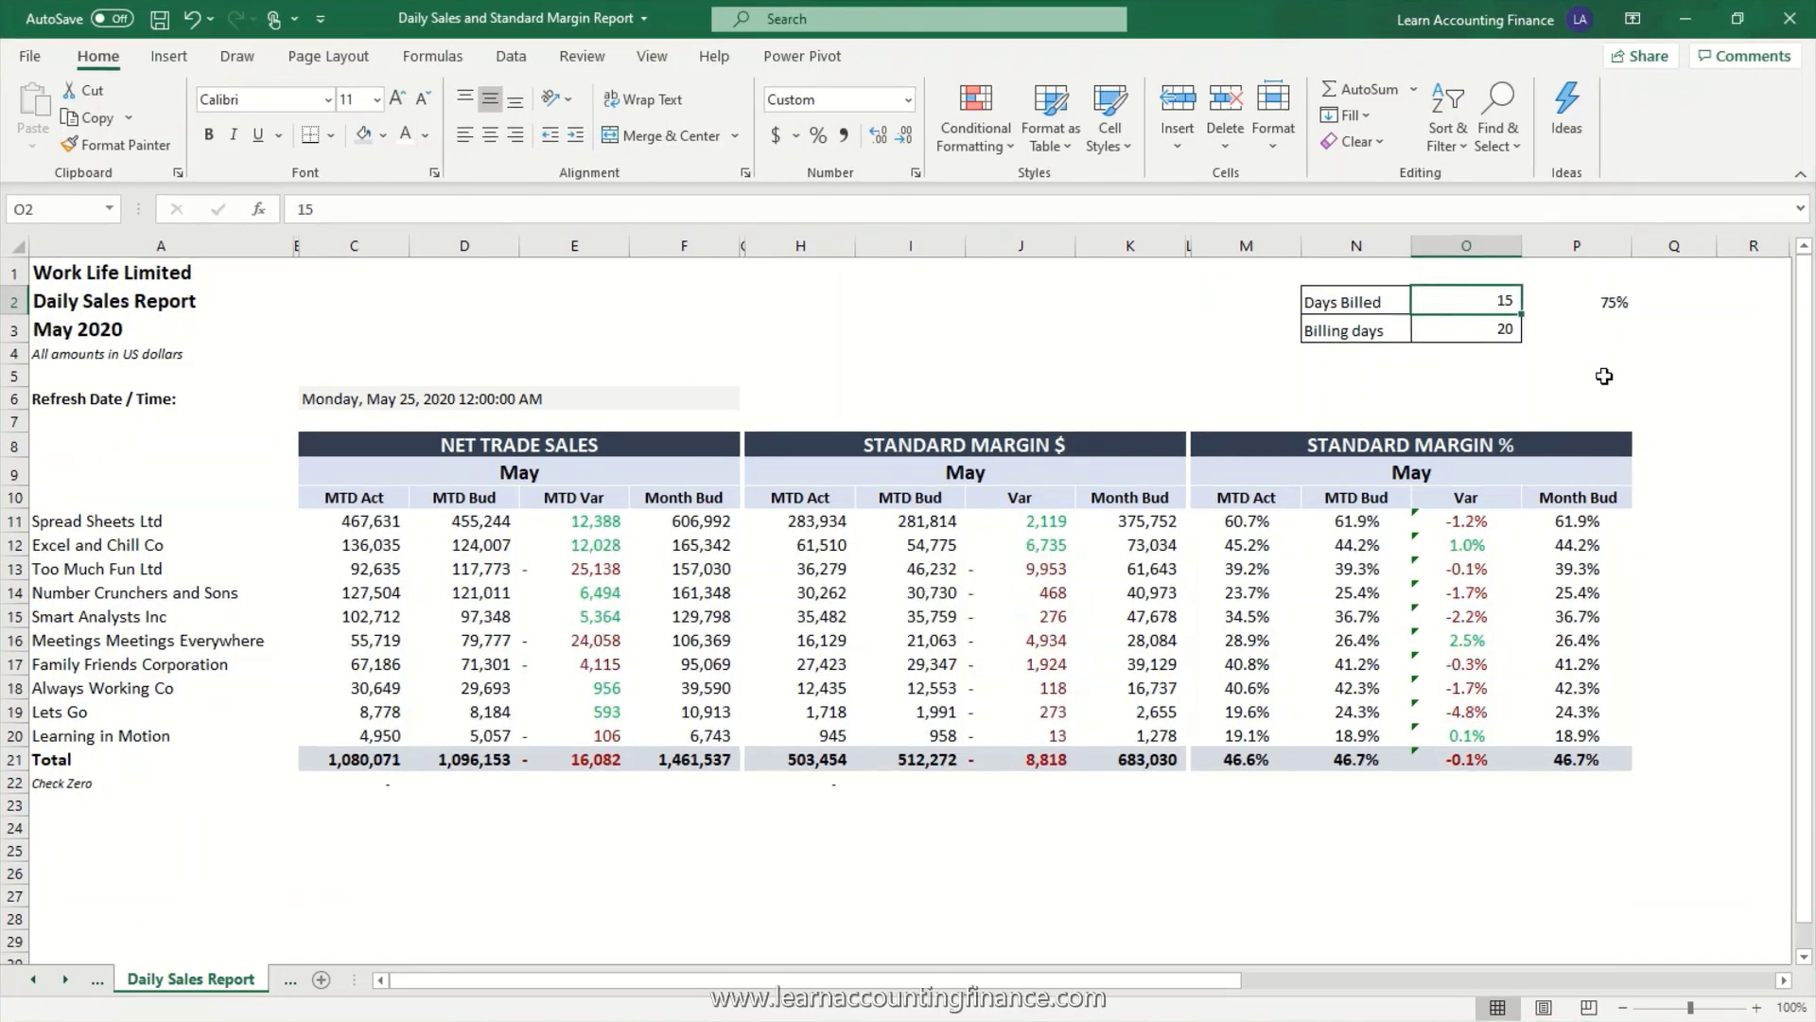
- Add a "Days Billed" column header in I3 of Sheet2, beside Billing Days
click(33, 979)
click(149, 978)
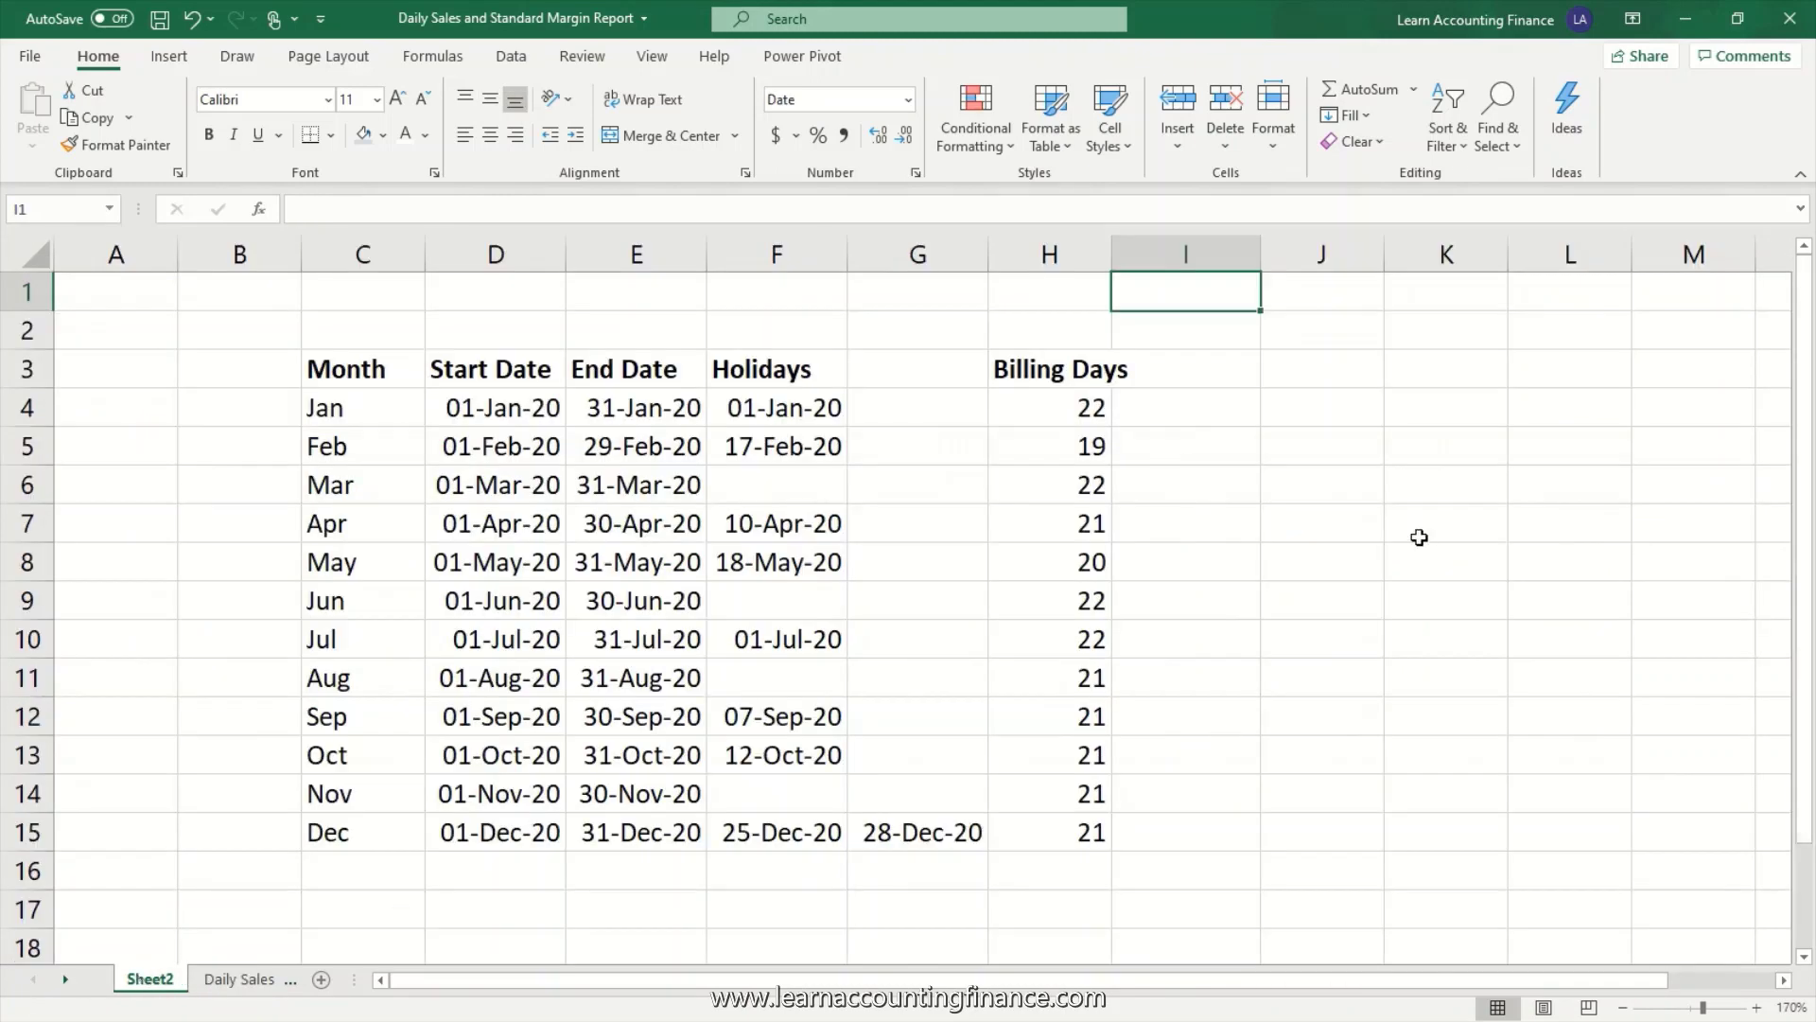
click(1203, 380)
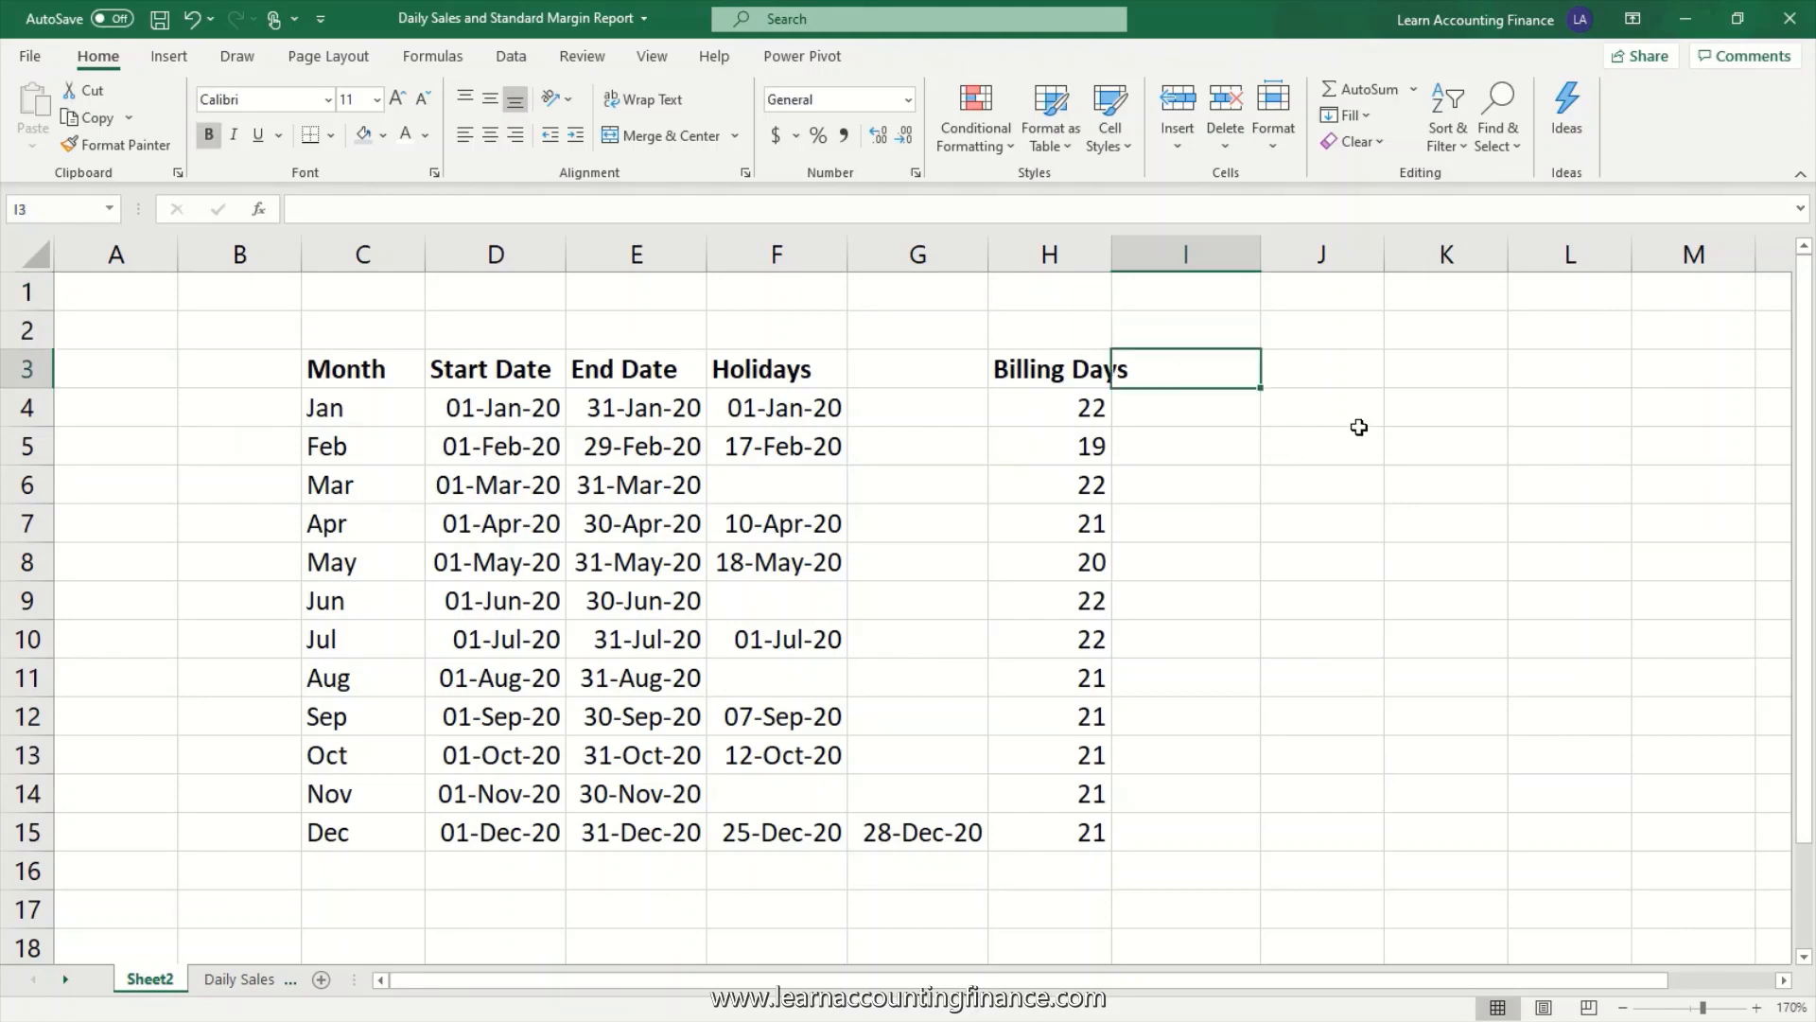
text(Days )
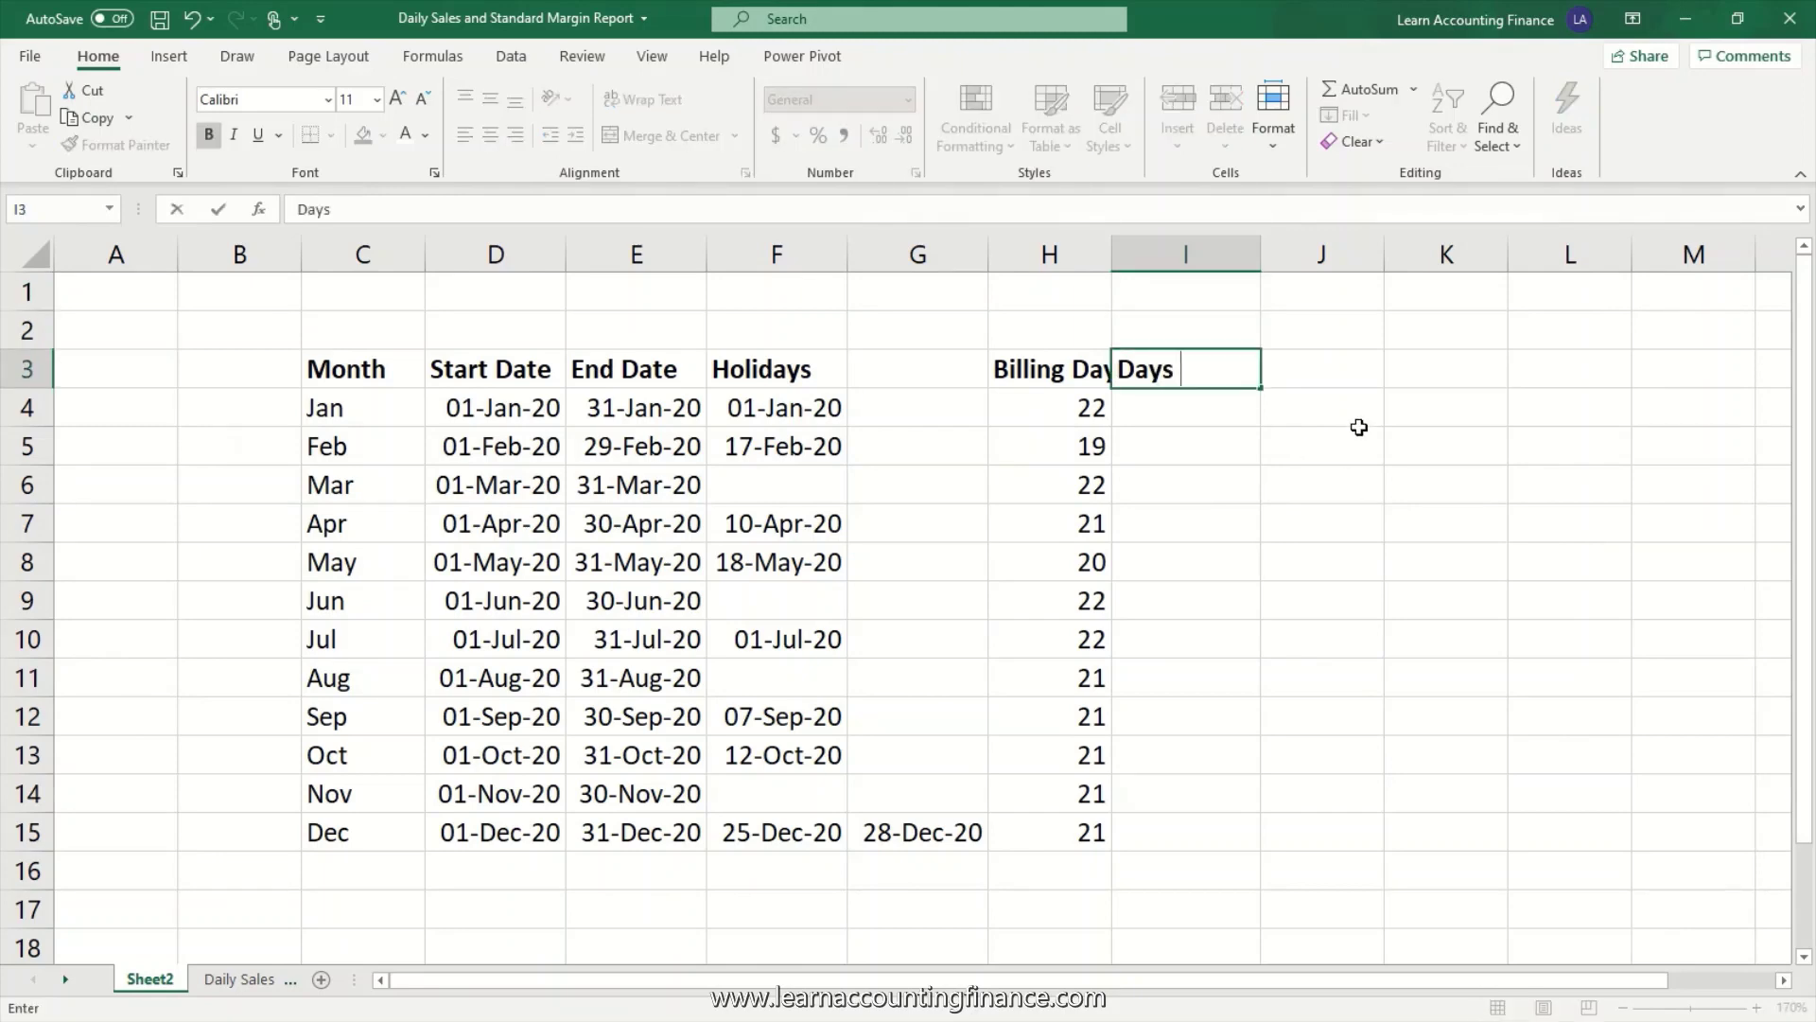
text(Billed)
key(Return)
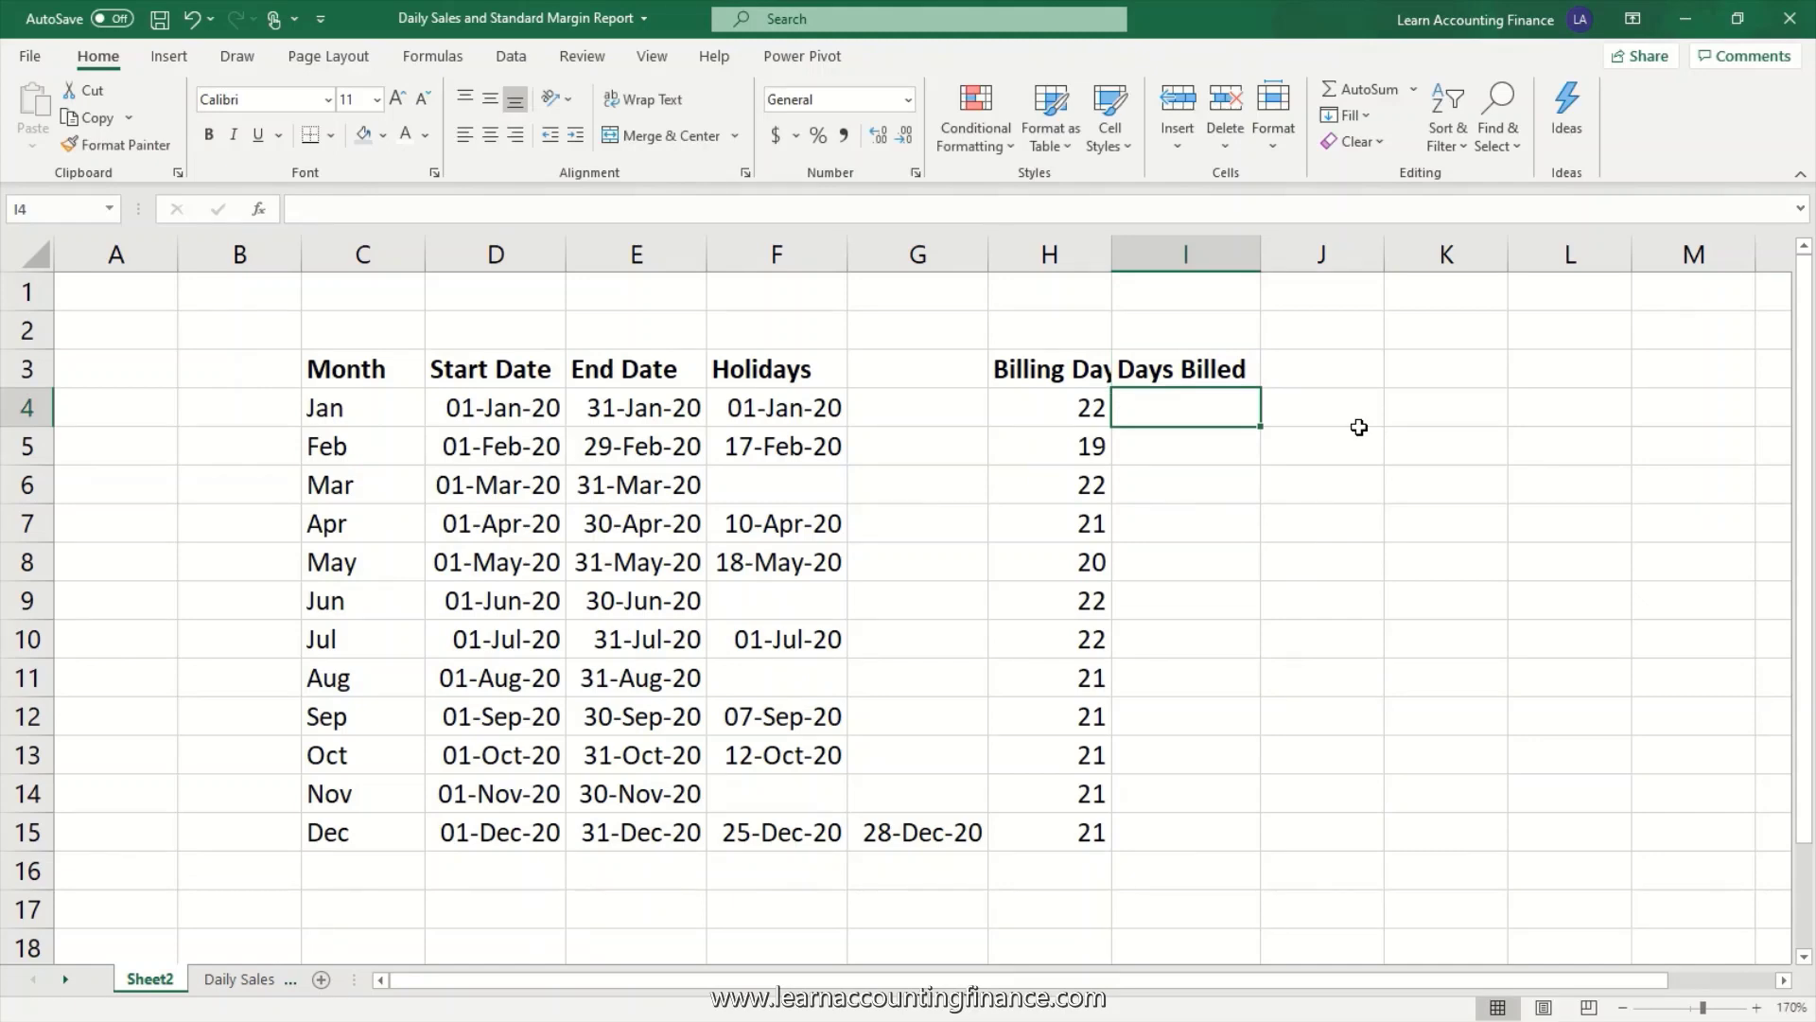
- Link I1 on Sheet2 to the report's refresh date with ='Daily Sales Report'!C6, trimming the reference to the single cell
key(Up)
key(Up)
key(Up)
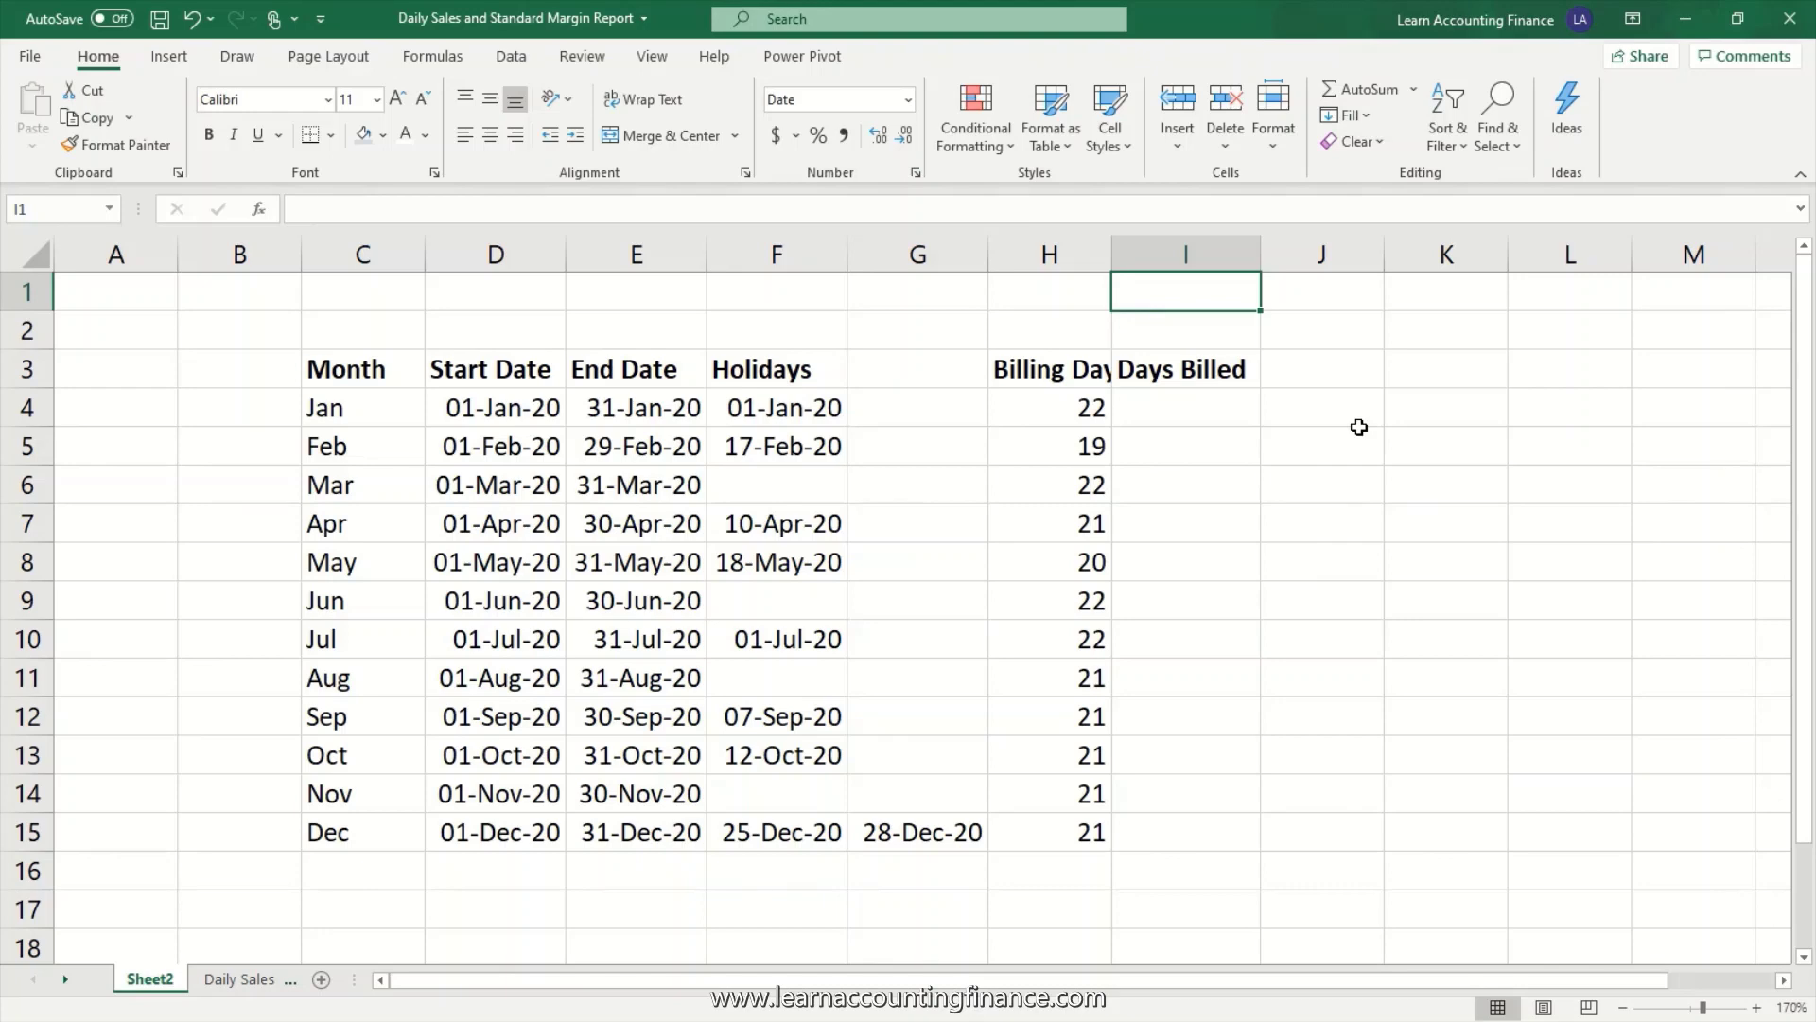
text(=)
click(225, 977)
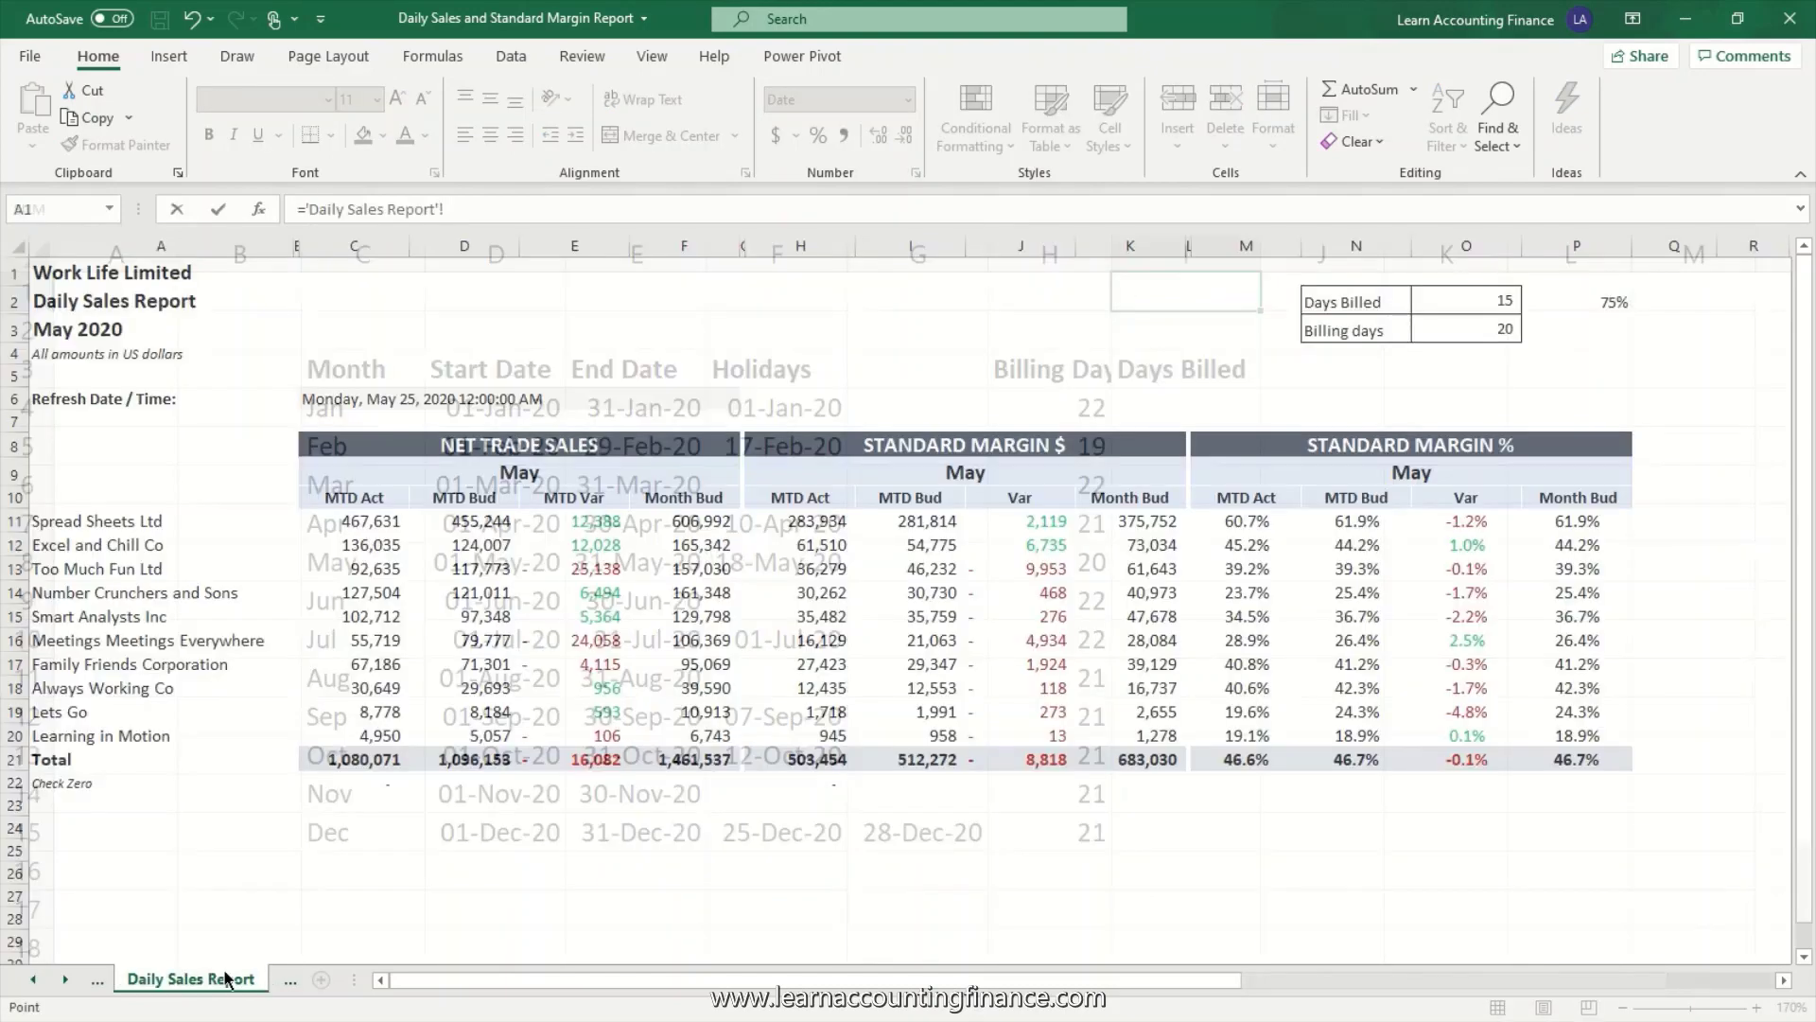
click(388, 401)
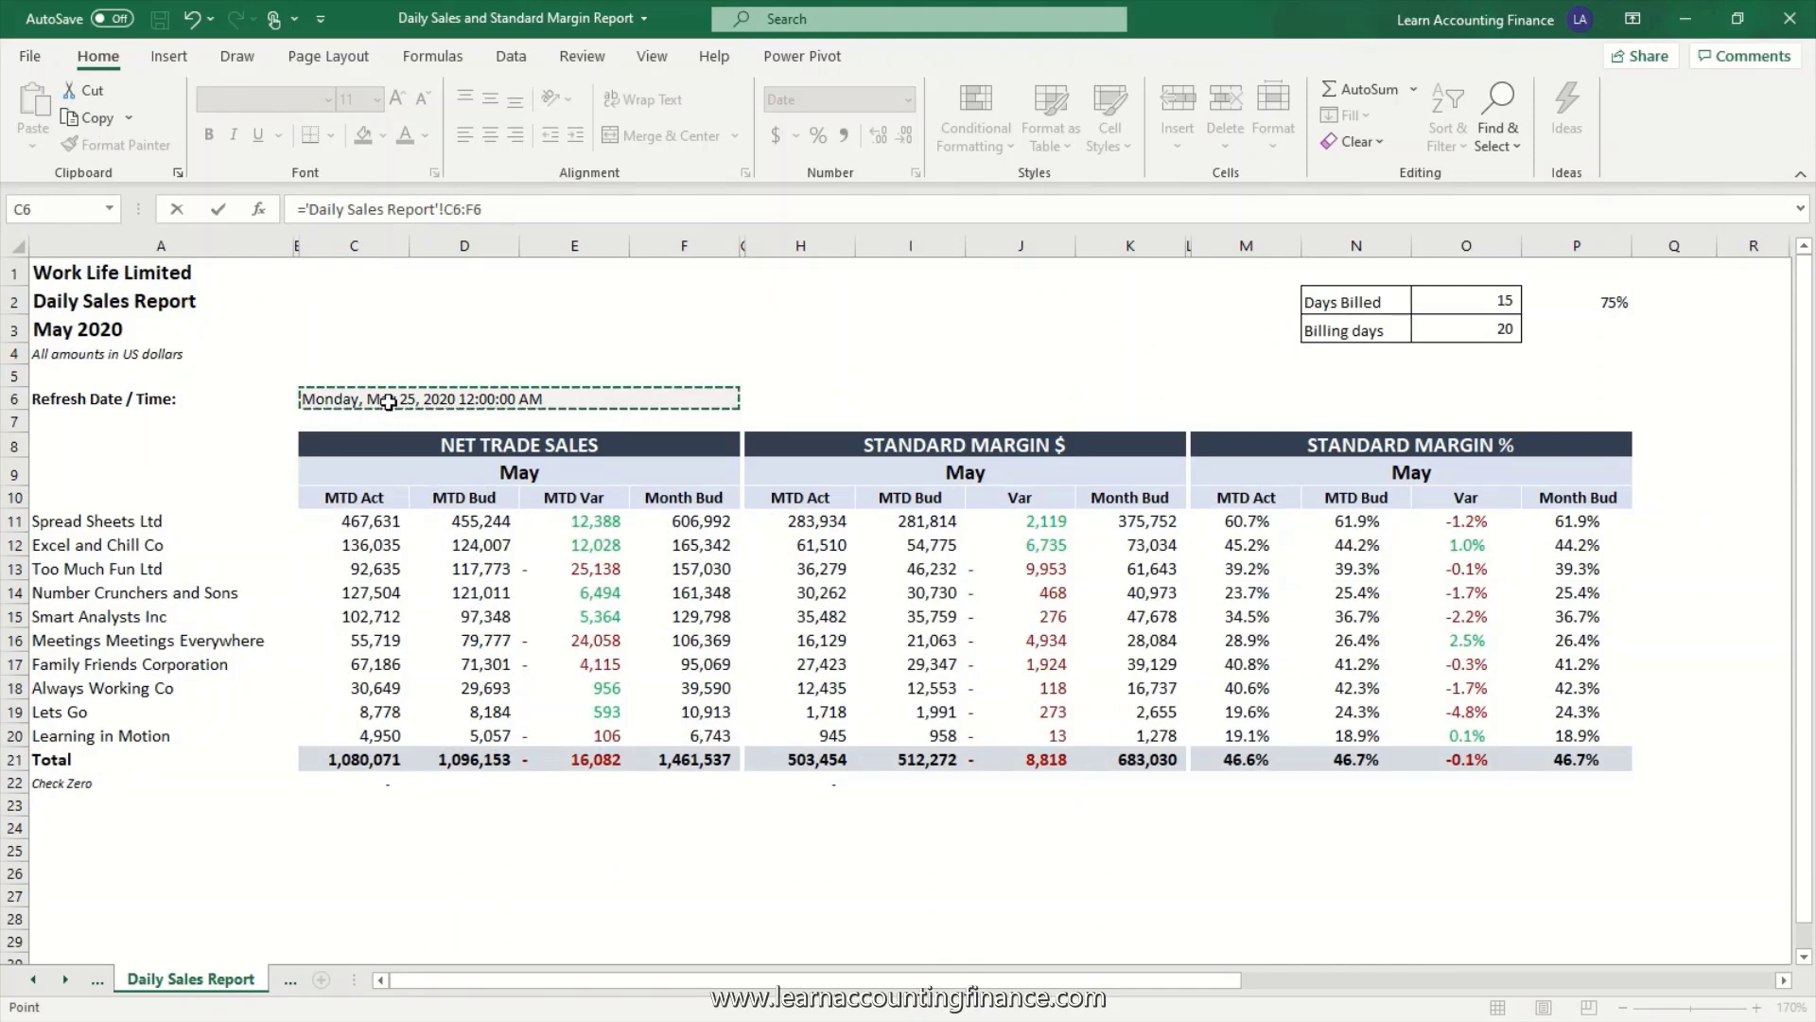
click(584, 208)
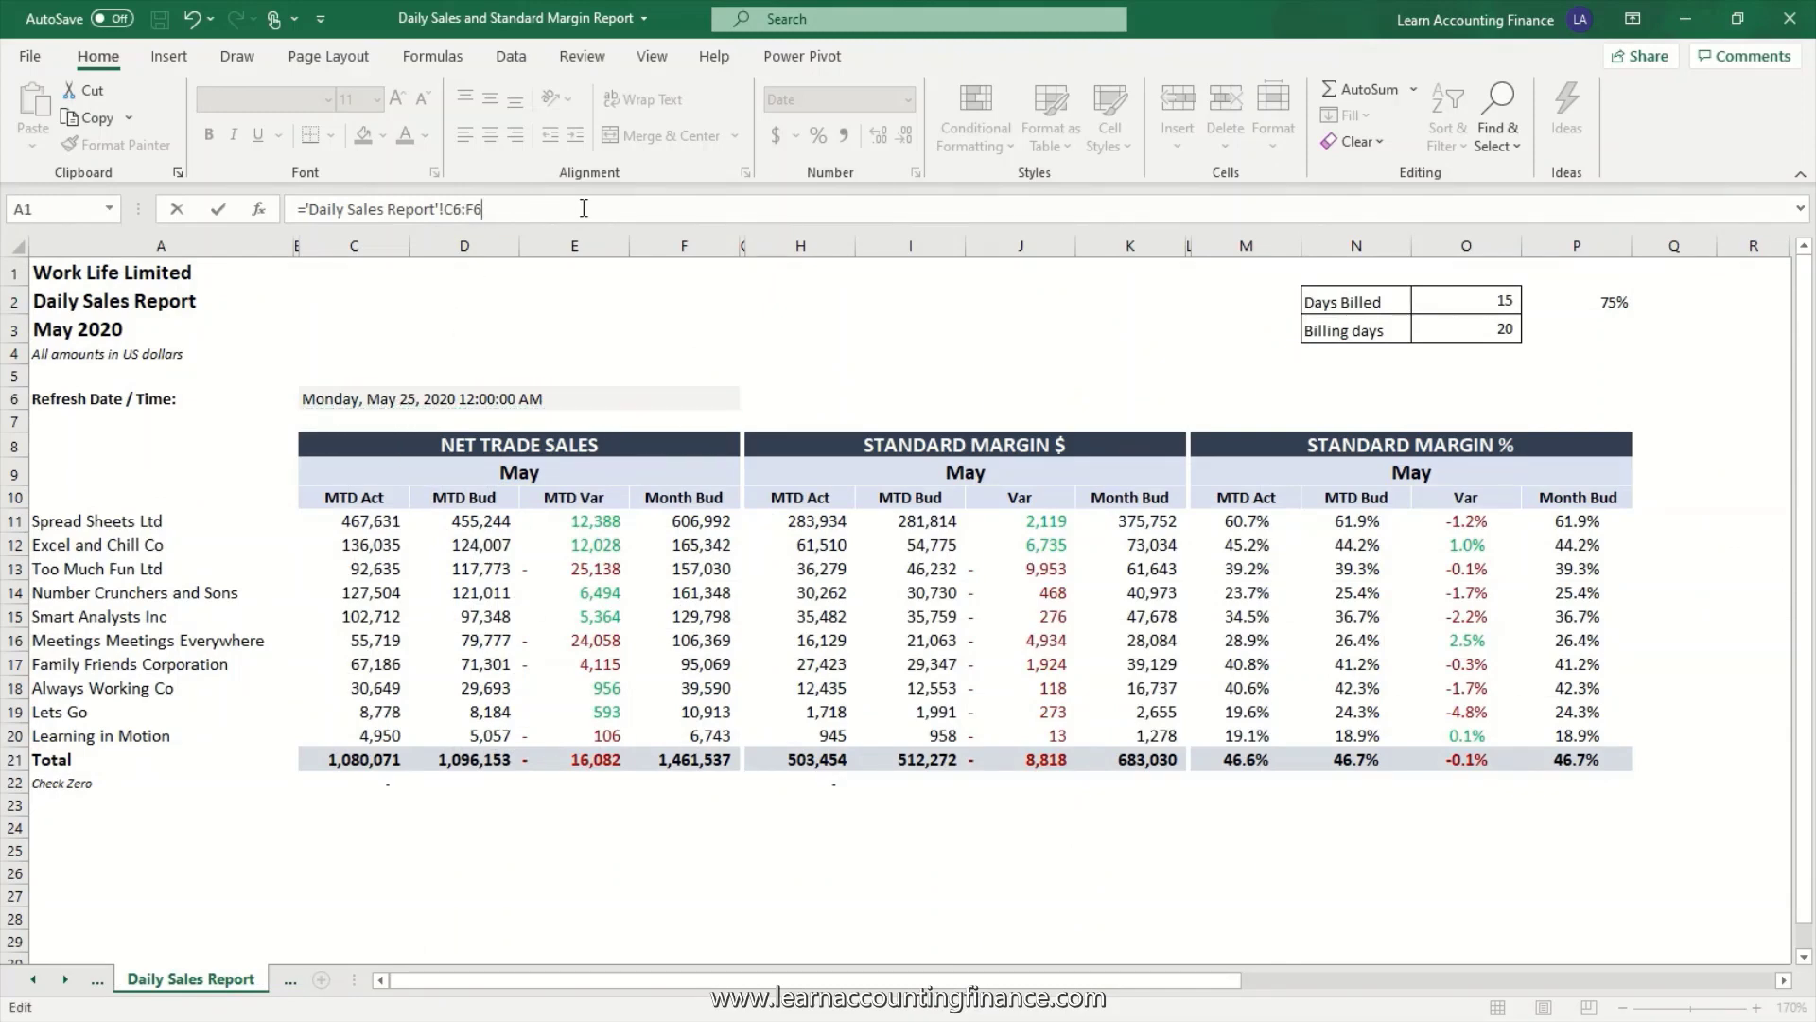
key(BackSpace)
key(BackSpace)
key(BackSpace)
key(Return)
key(Up)
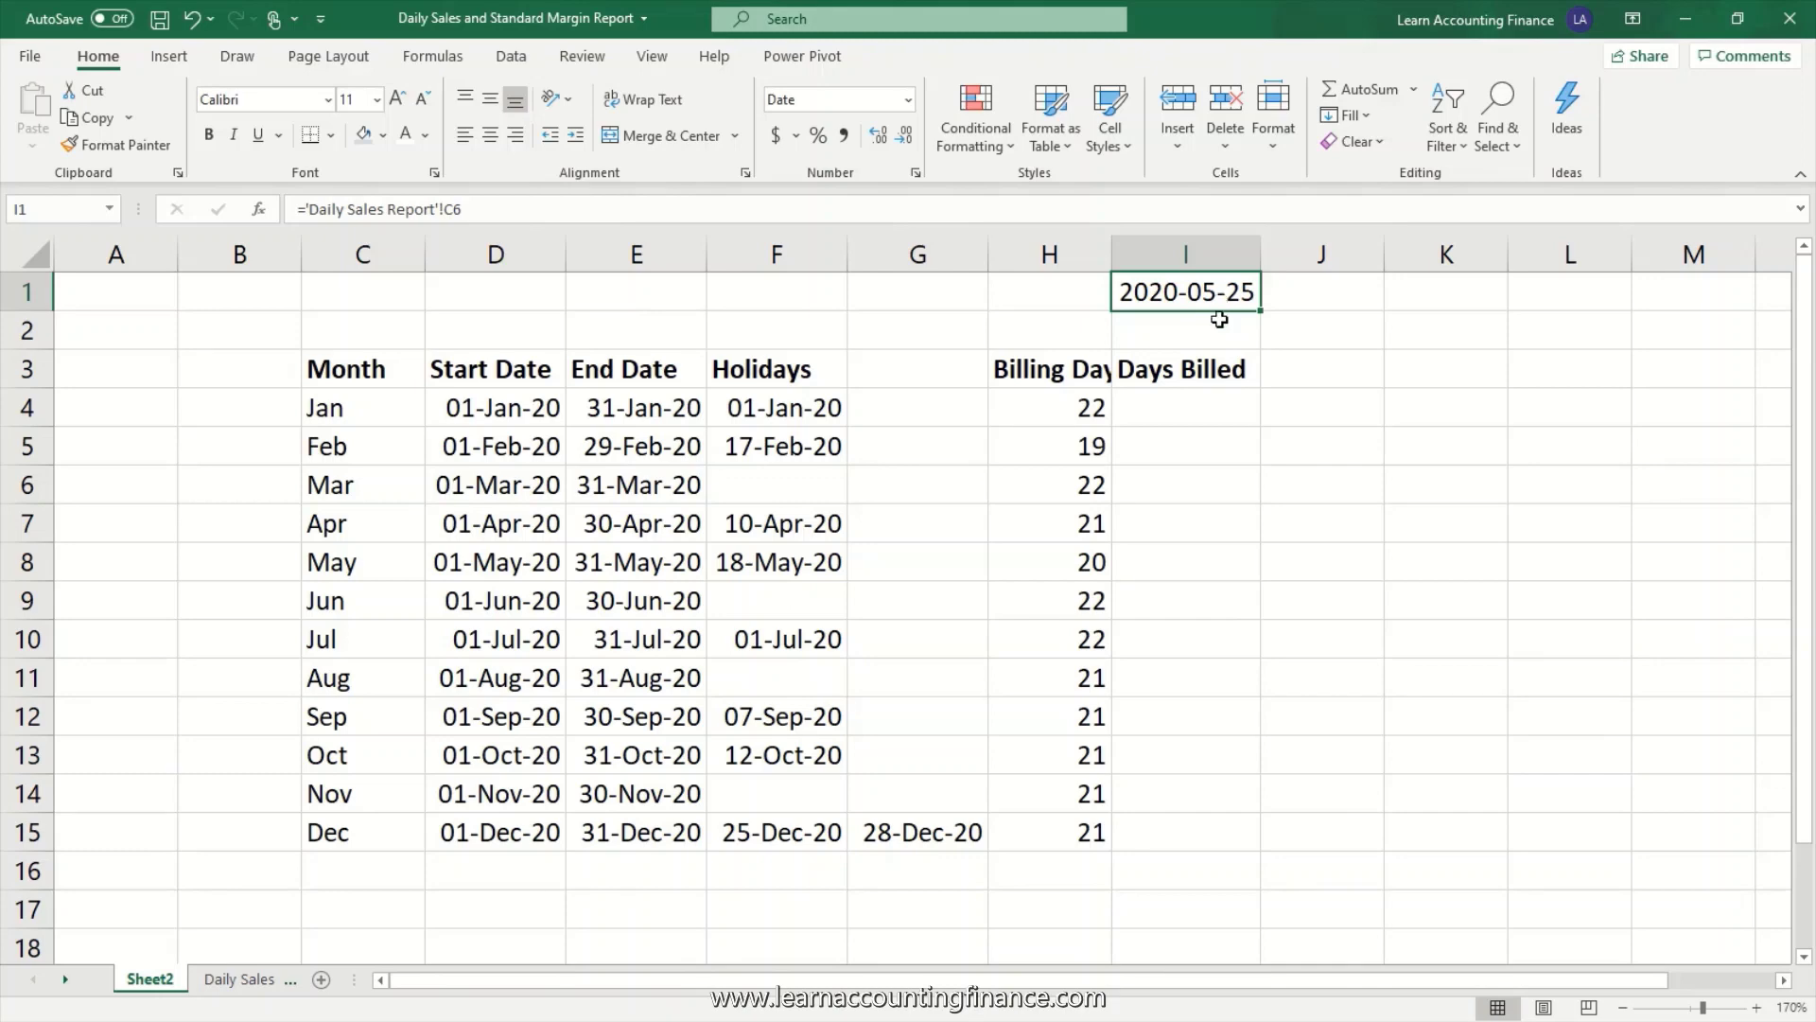
- Start a NETWORKDAYS formula in I4 with D4 as the start date and the absolute reference $I$1 as the end date
click(1214, 415)
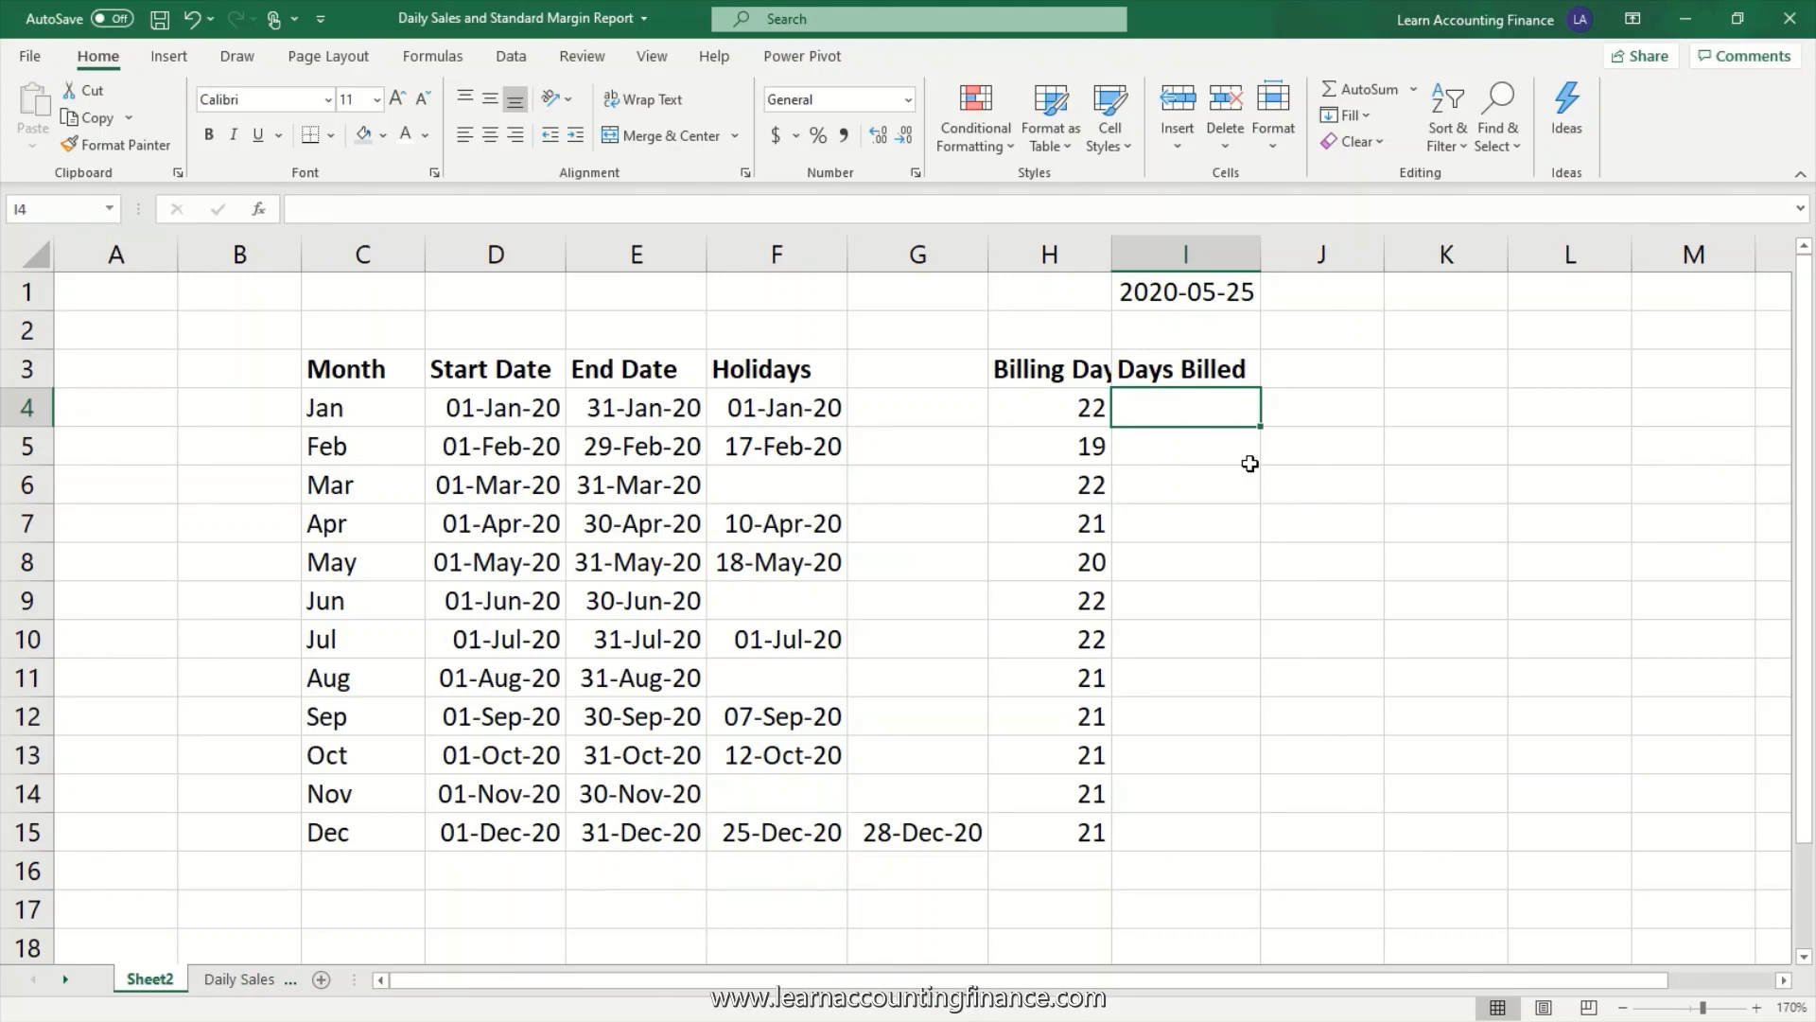
text(=netwo)
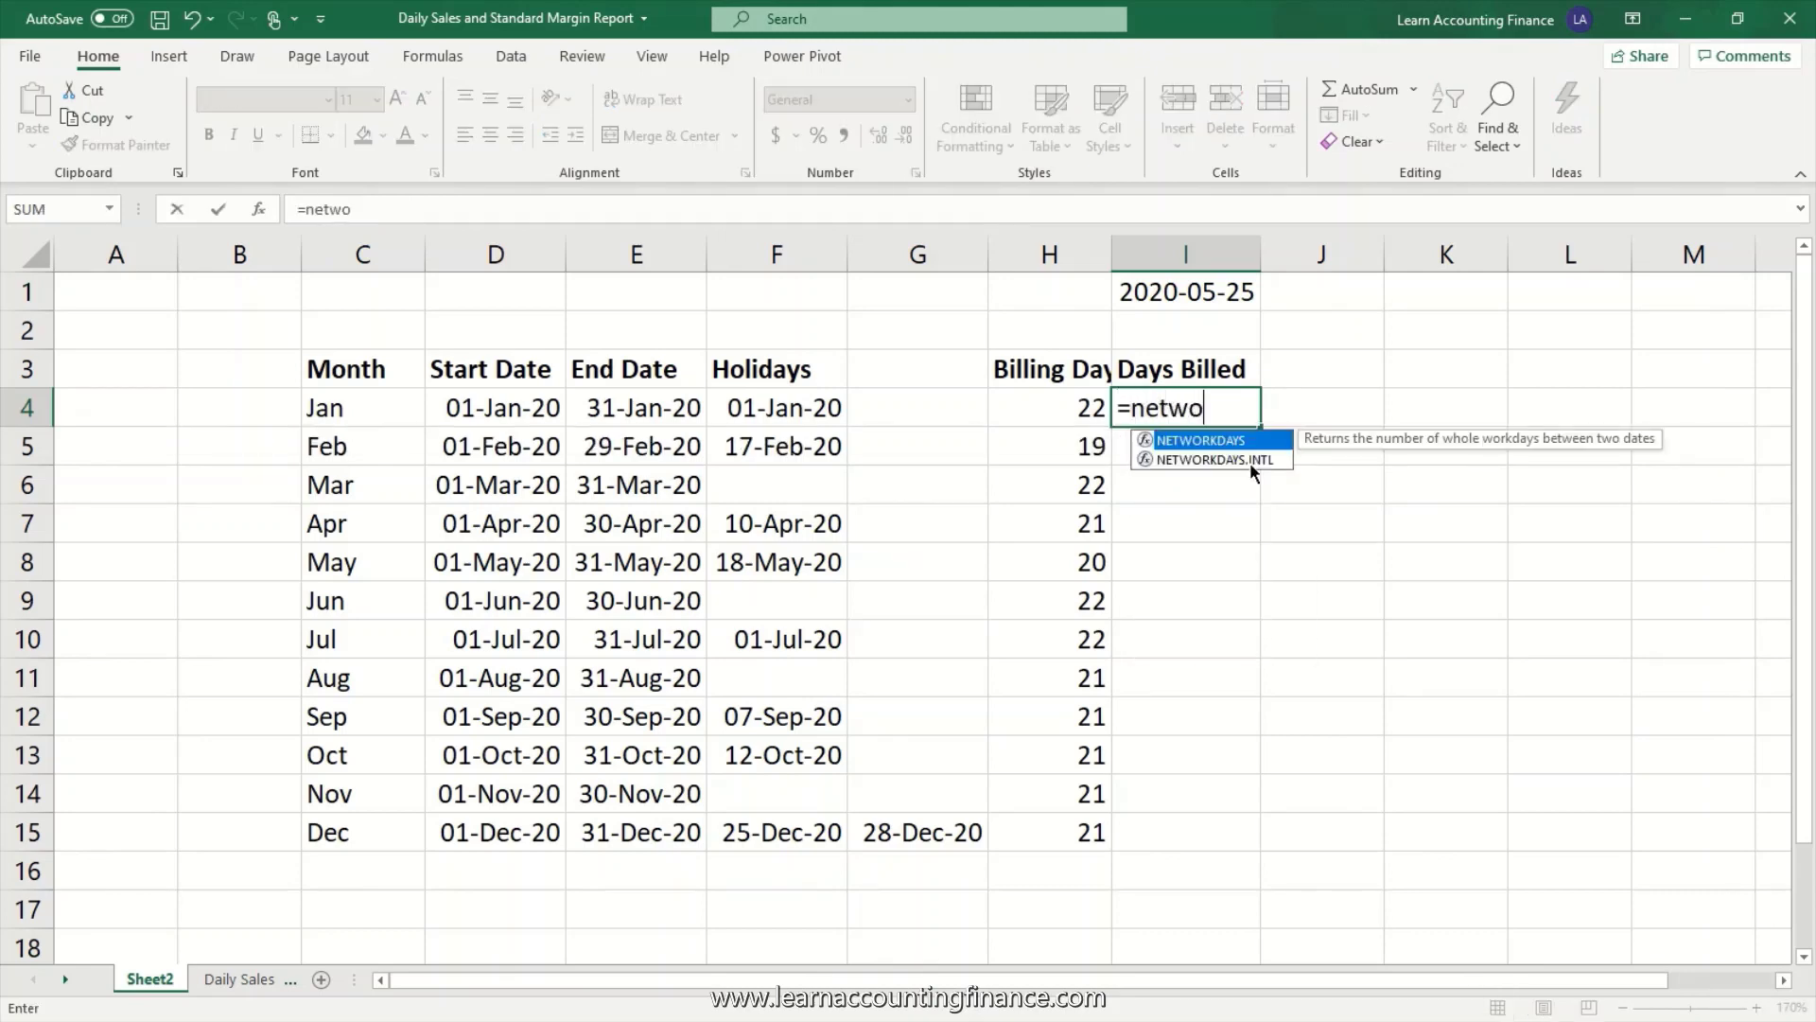
text(rkdays()
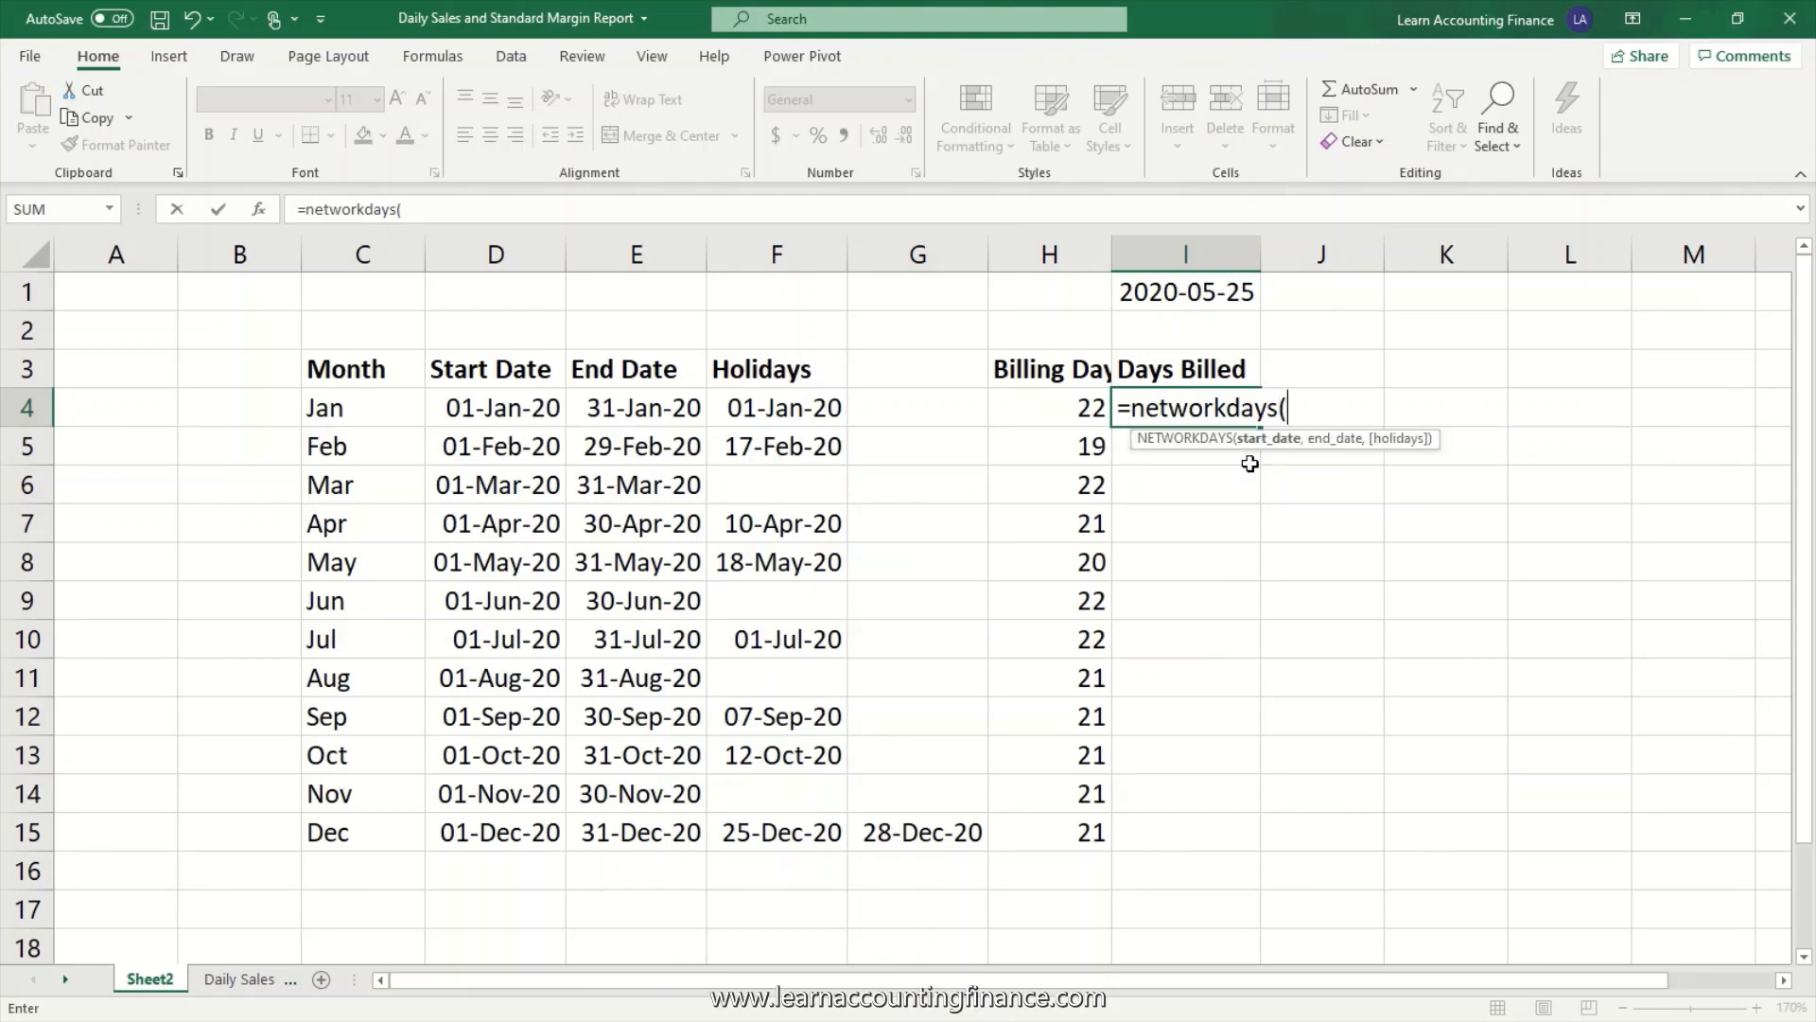
click(513, 407)
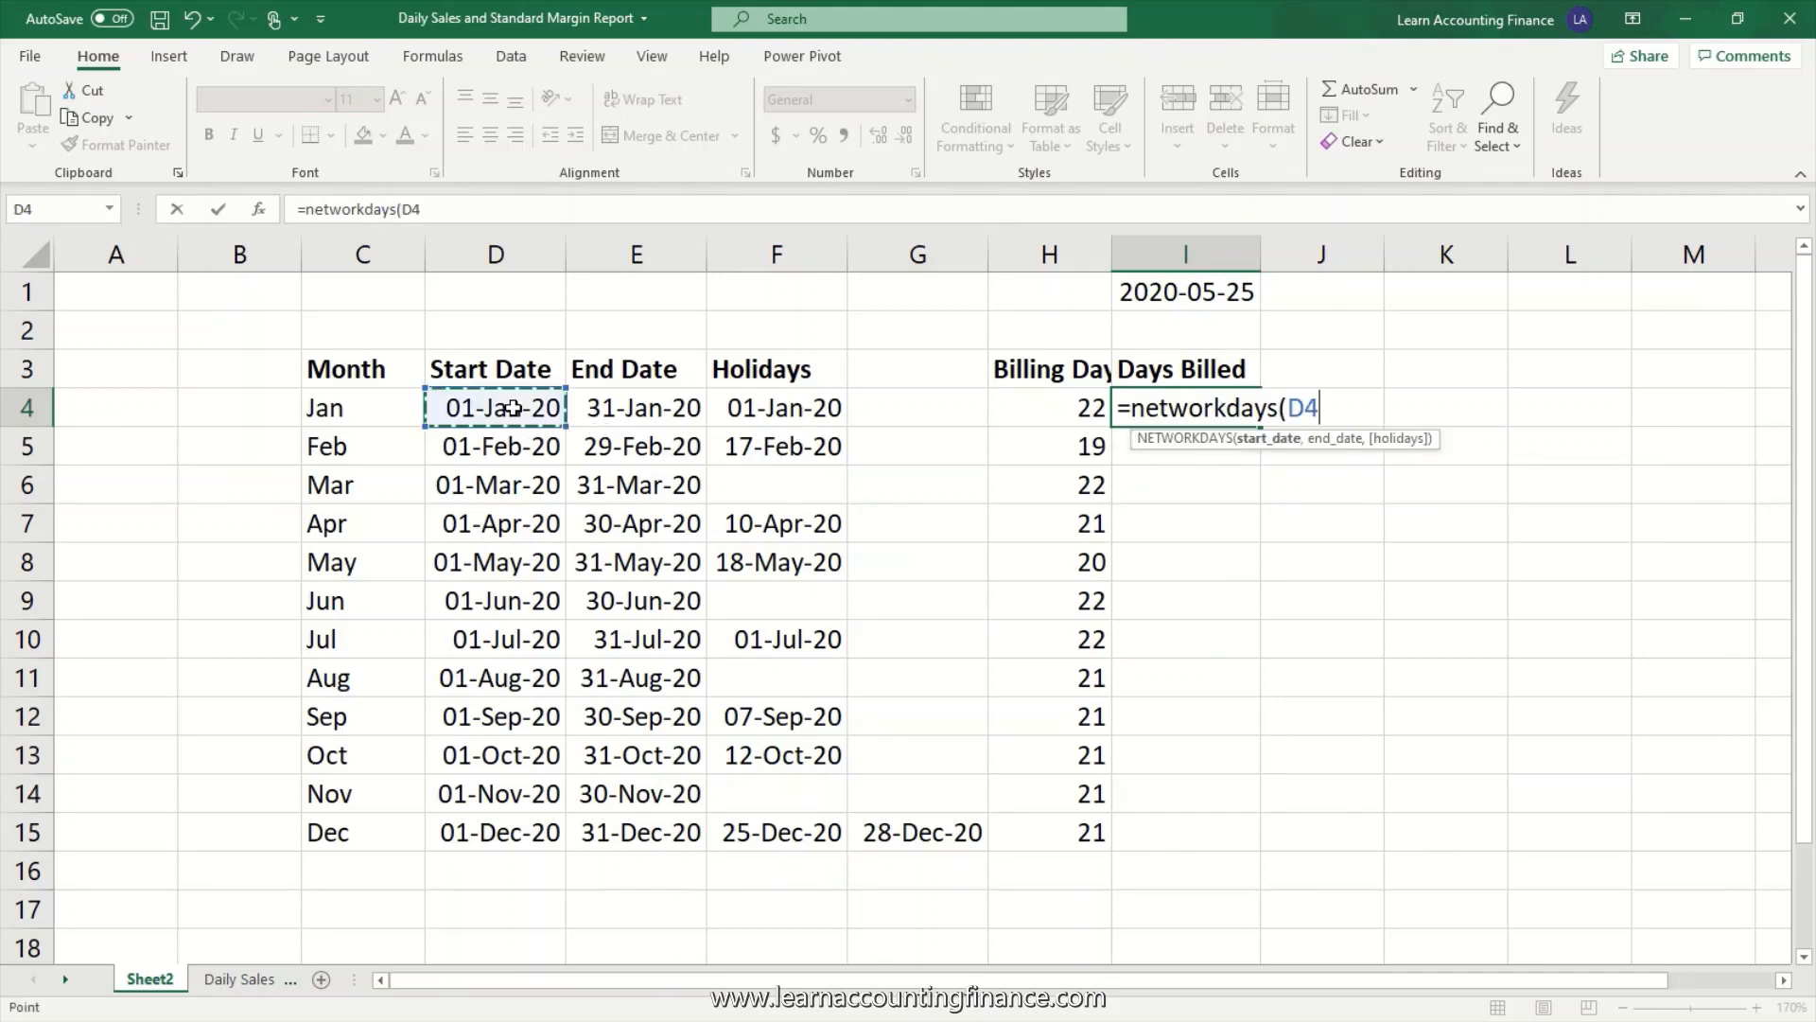
text(,)
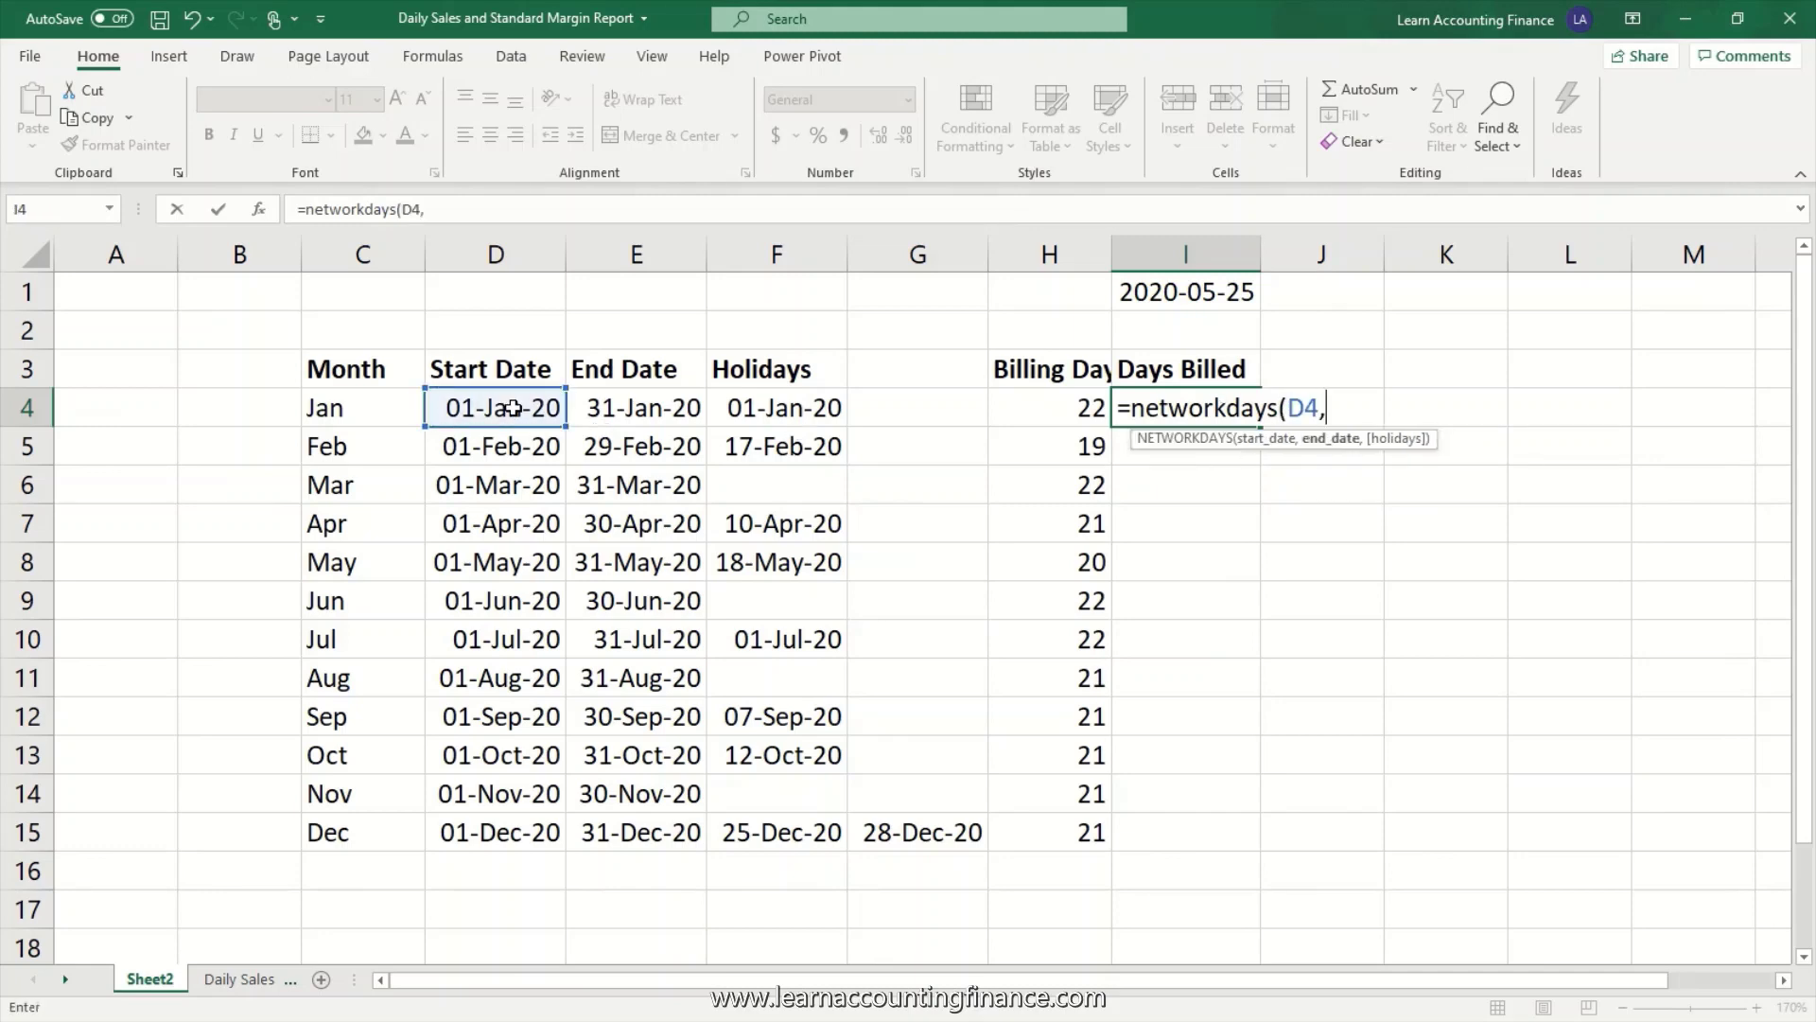
click(1200, 295)
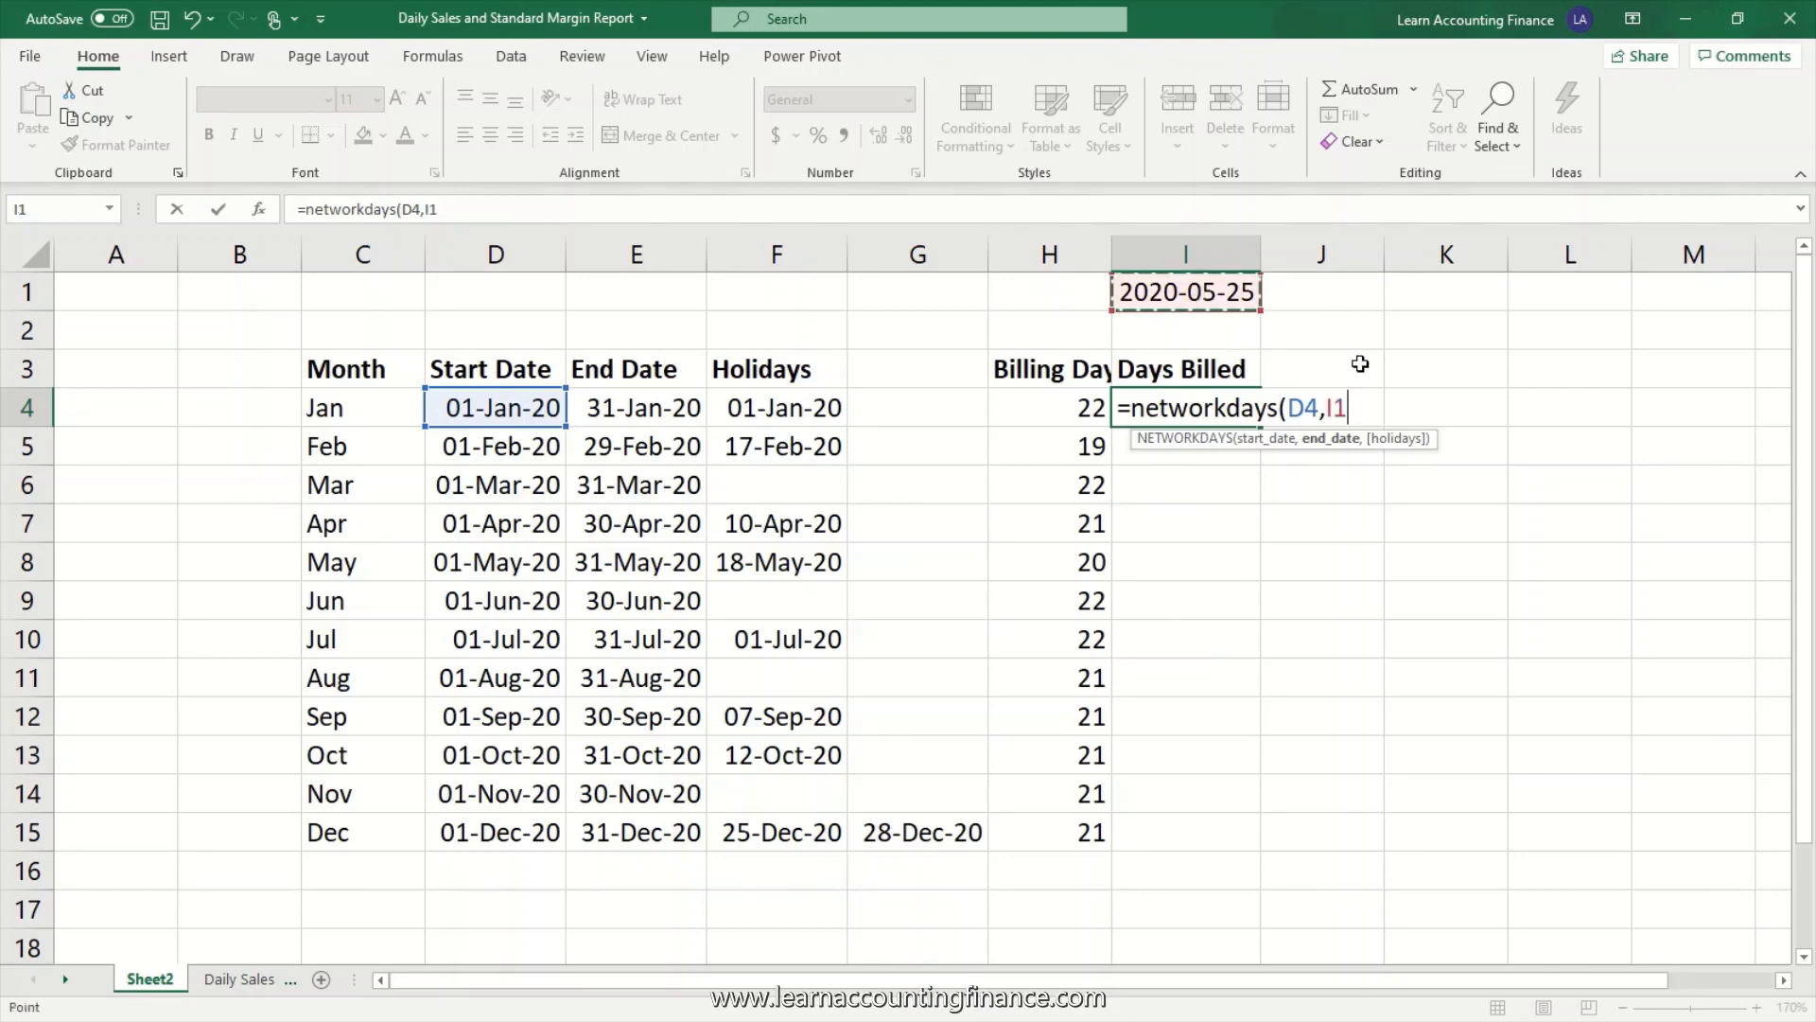
click(493, 210)
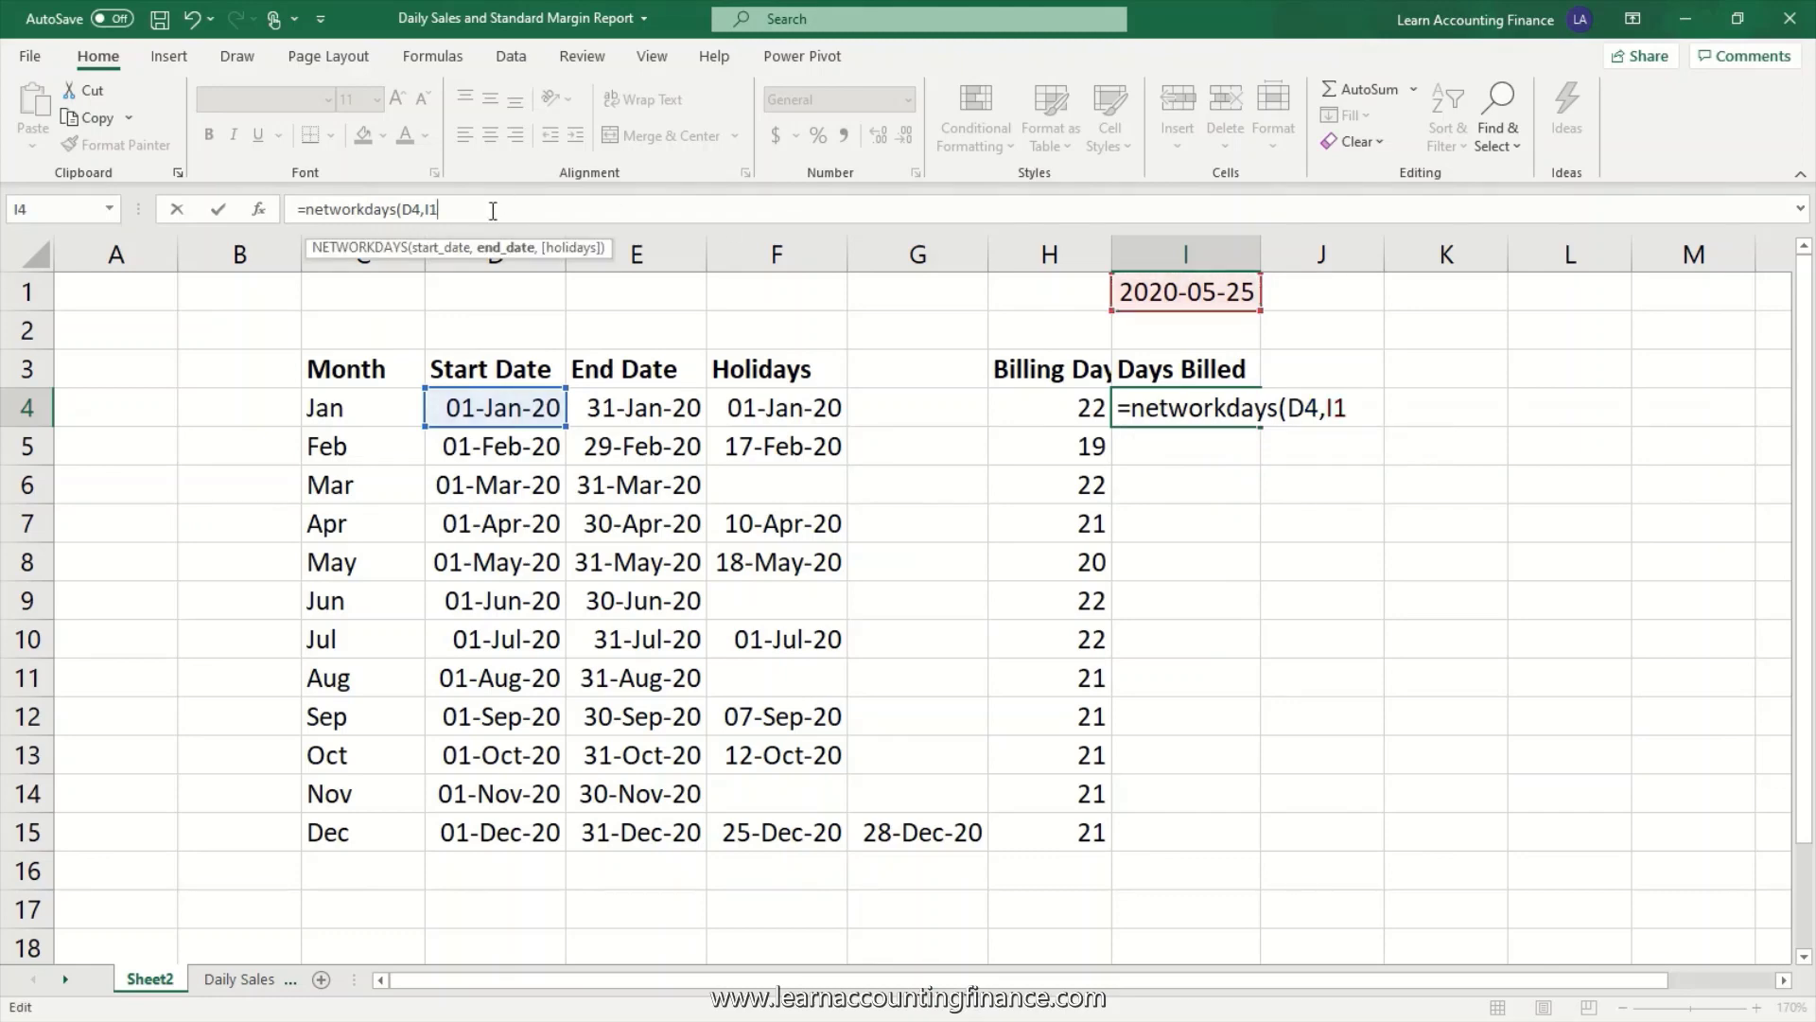
key(F4)
text(,)
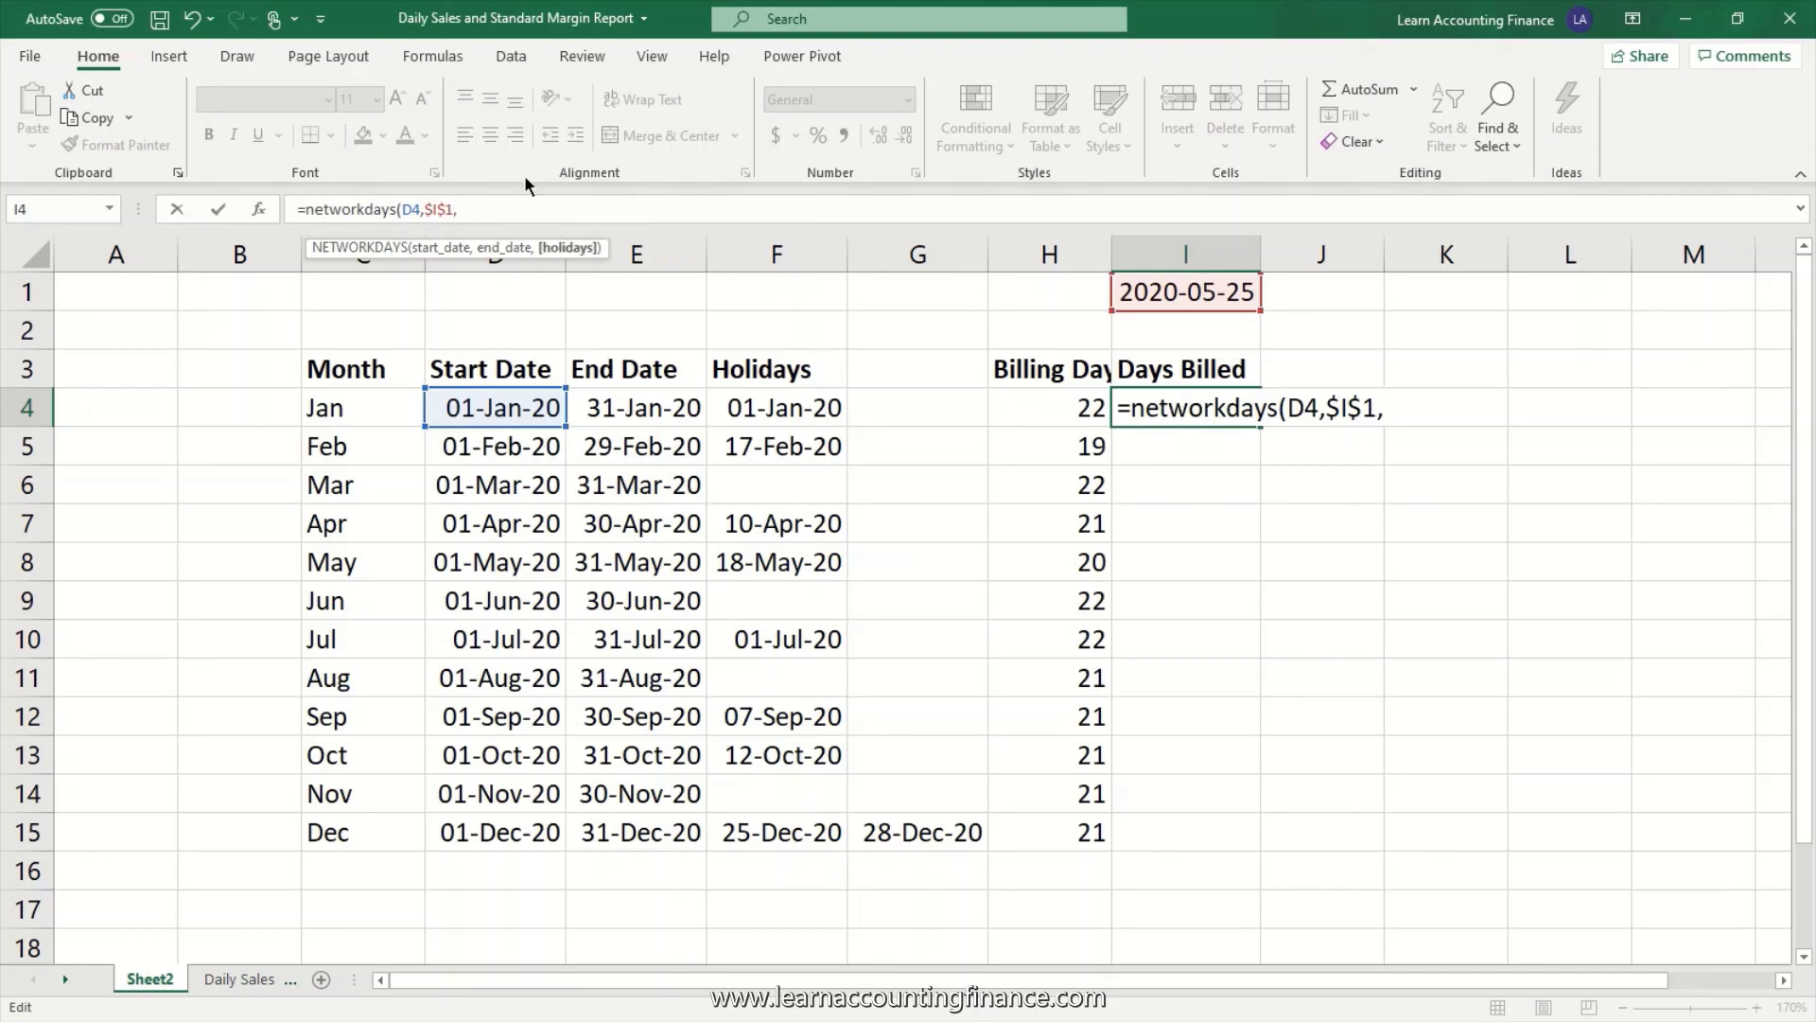
- Complete the I4 NETWORKDAYS formula with F4:G4 as the holidays and fill it down through I15
click(738, 408)
drag(820, 409, 884, 409)
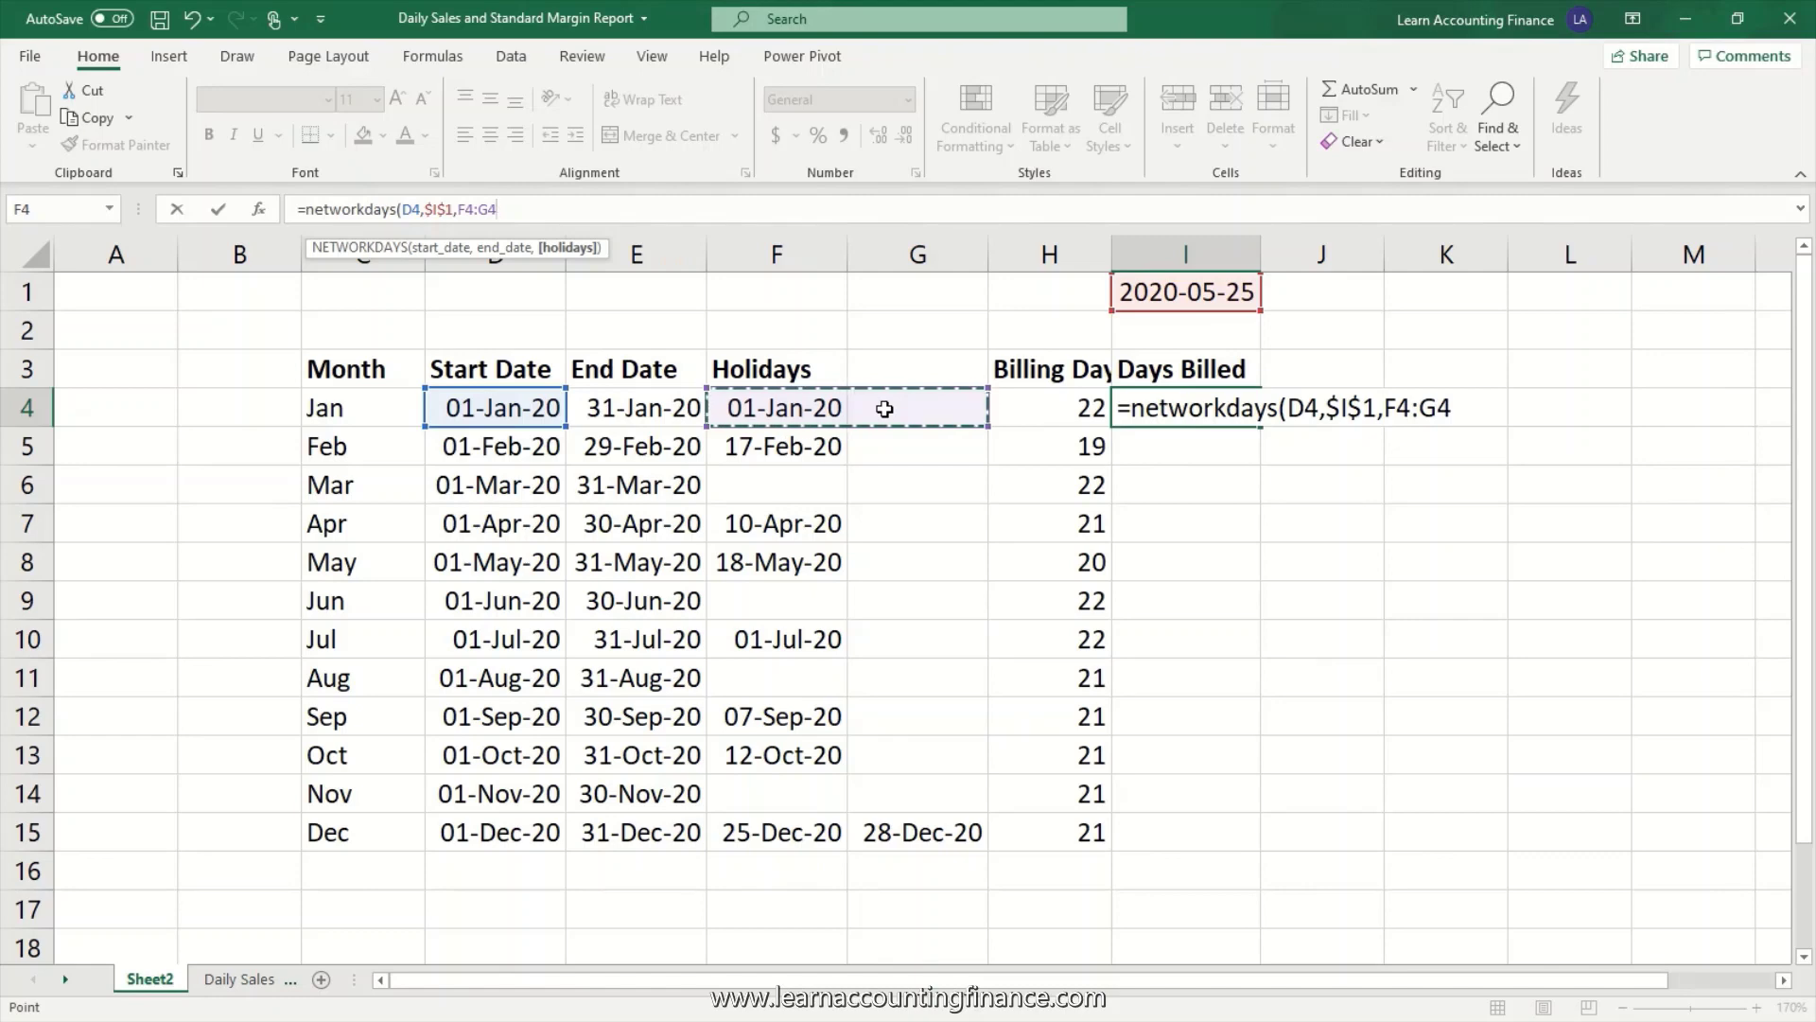
text())
key(Return)
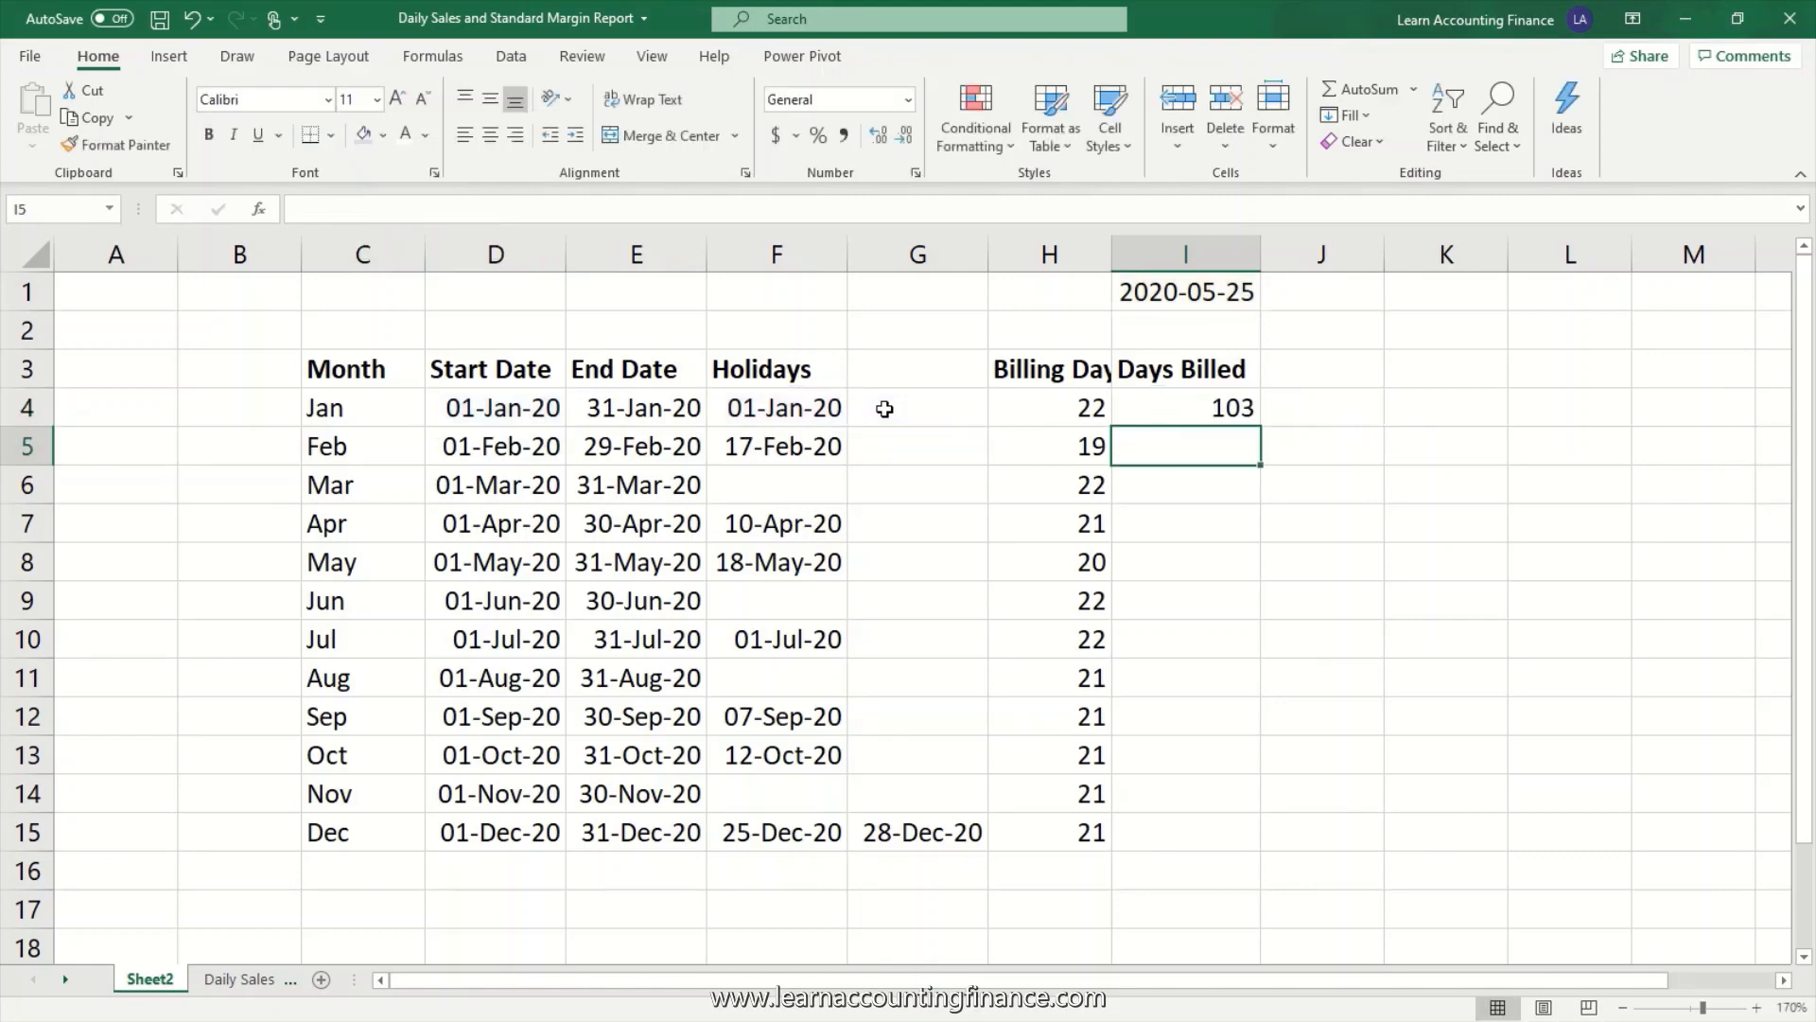
key(Up)
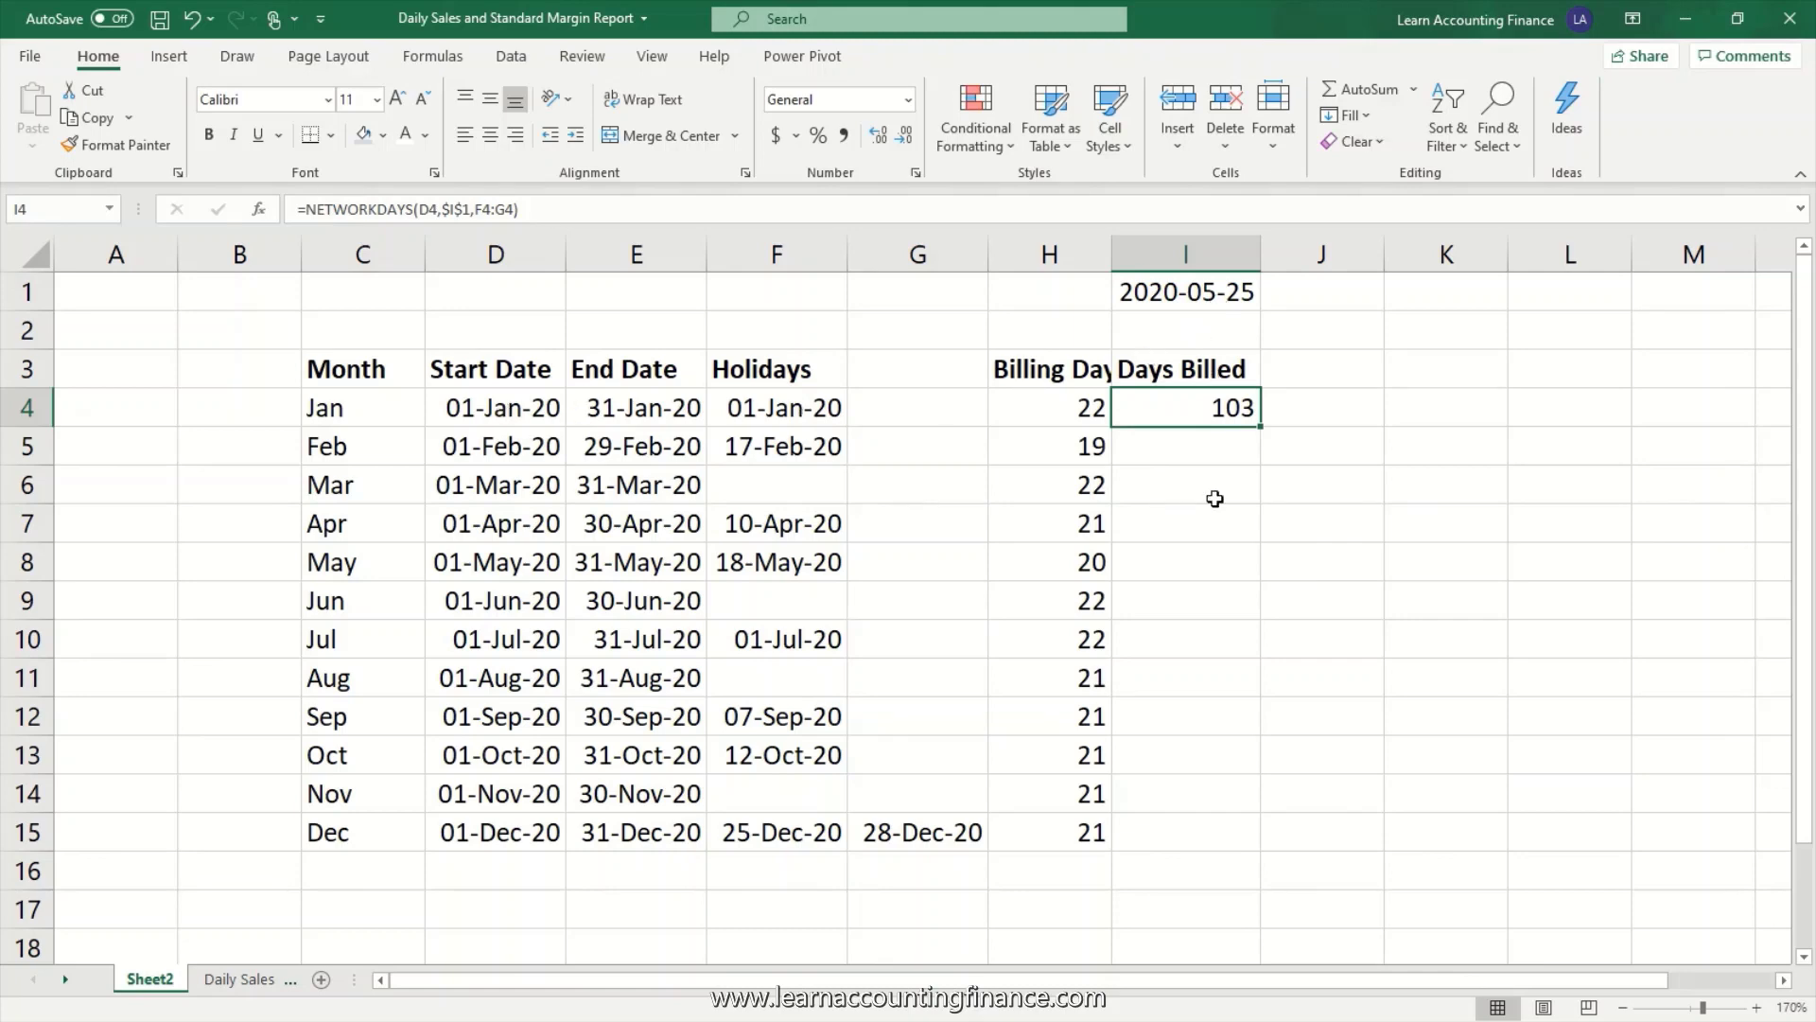
drag(1260, 427, 1236, 856)
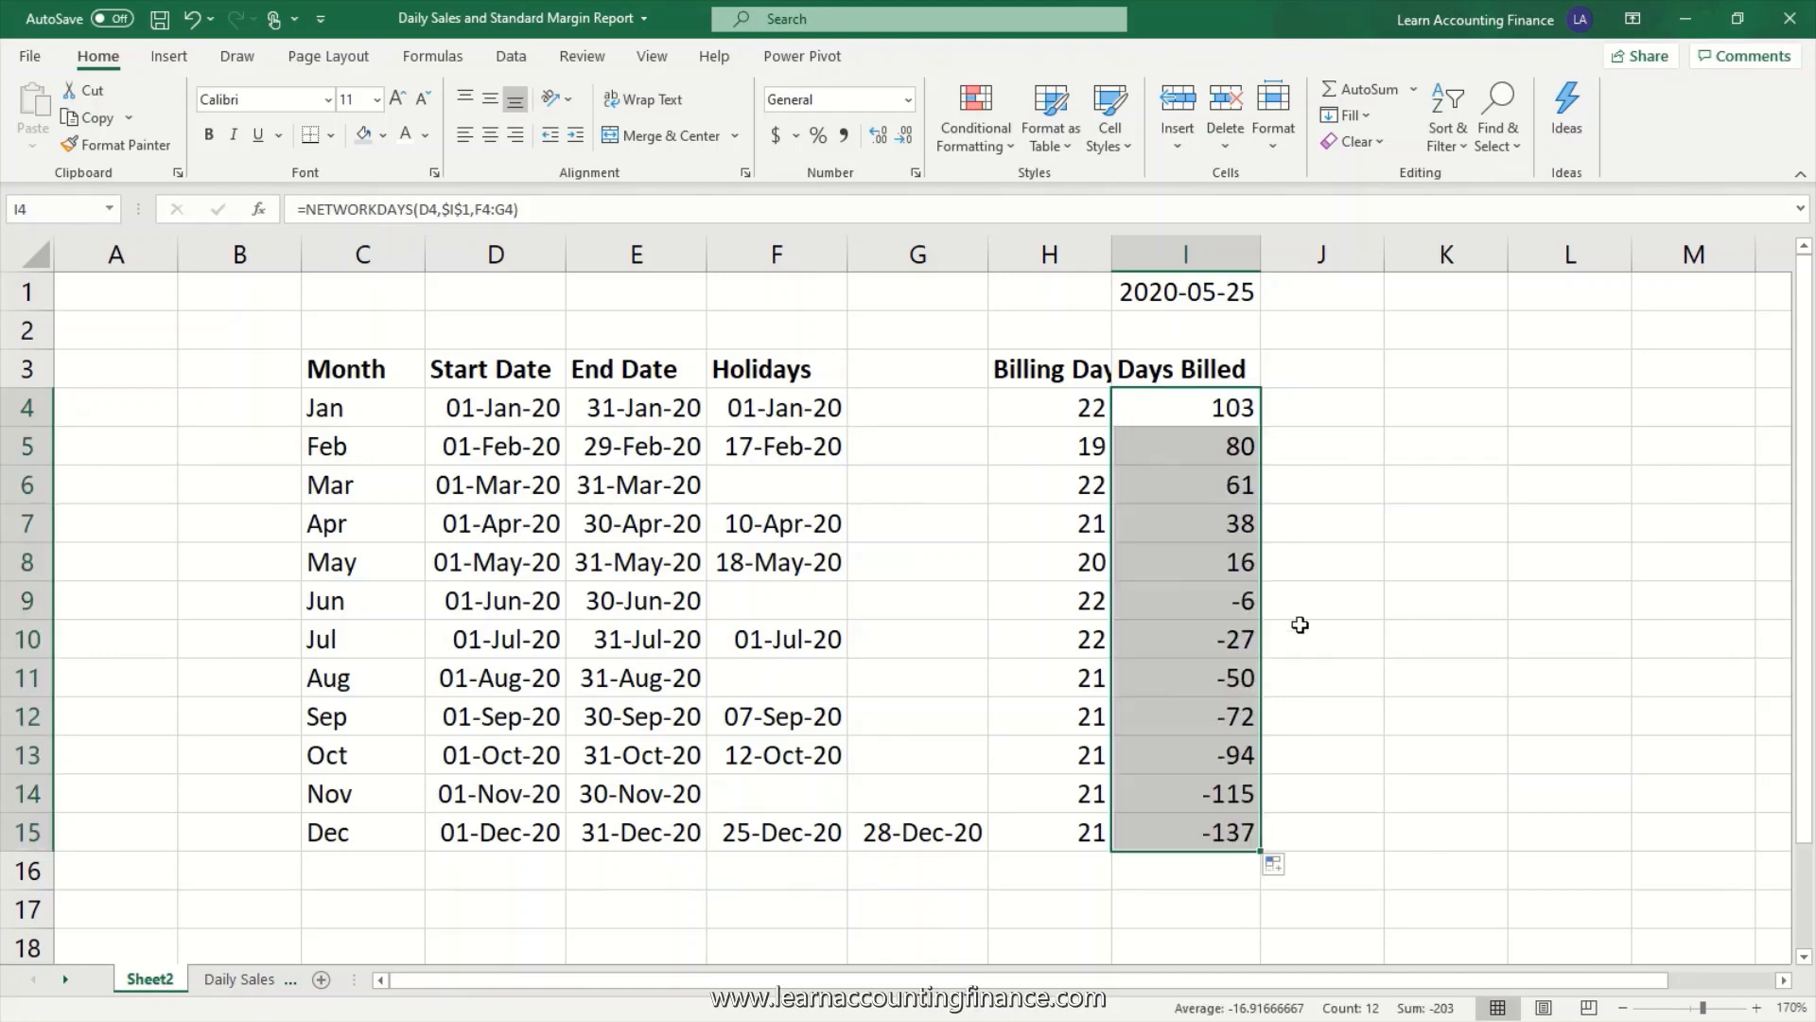
- Check May's Days Billed formula in I8 against its start date, its holiday and the refresh date in I1
click(1245, 565)
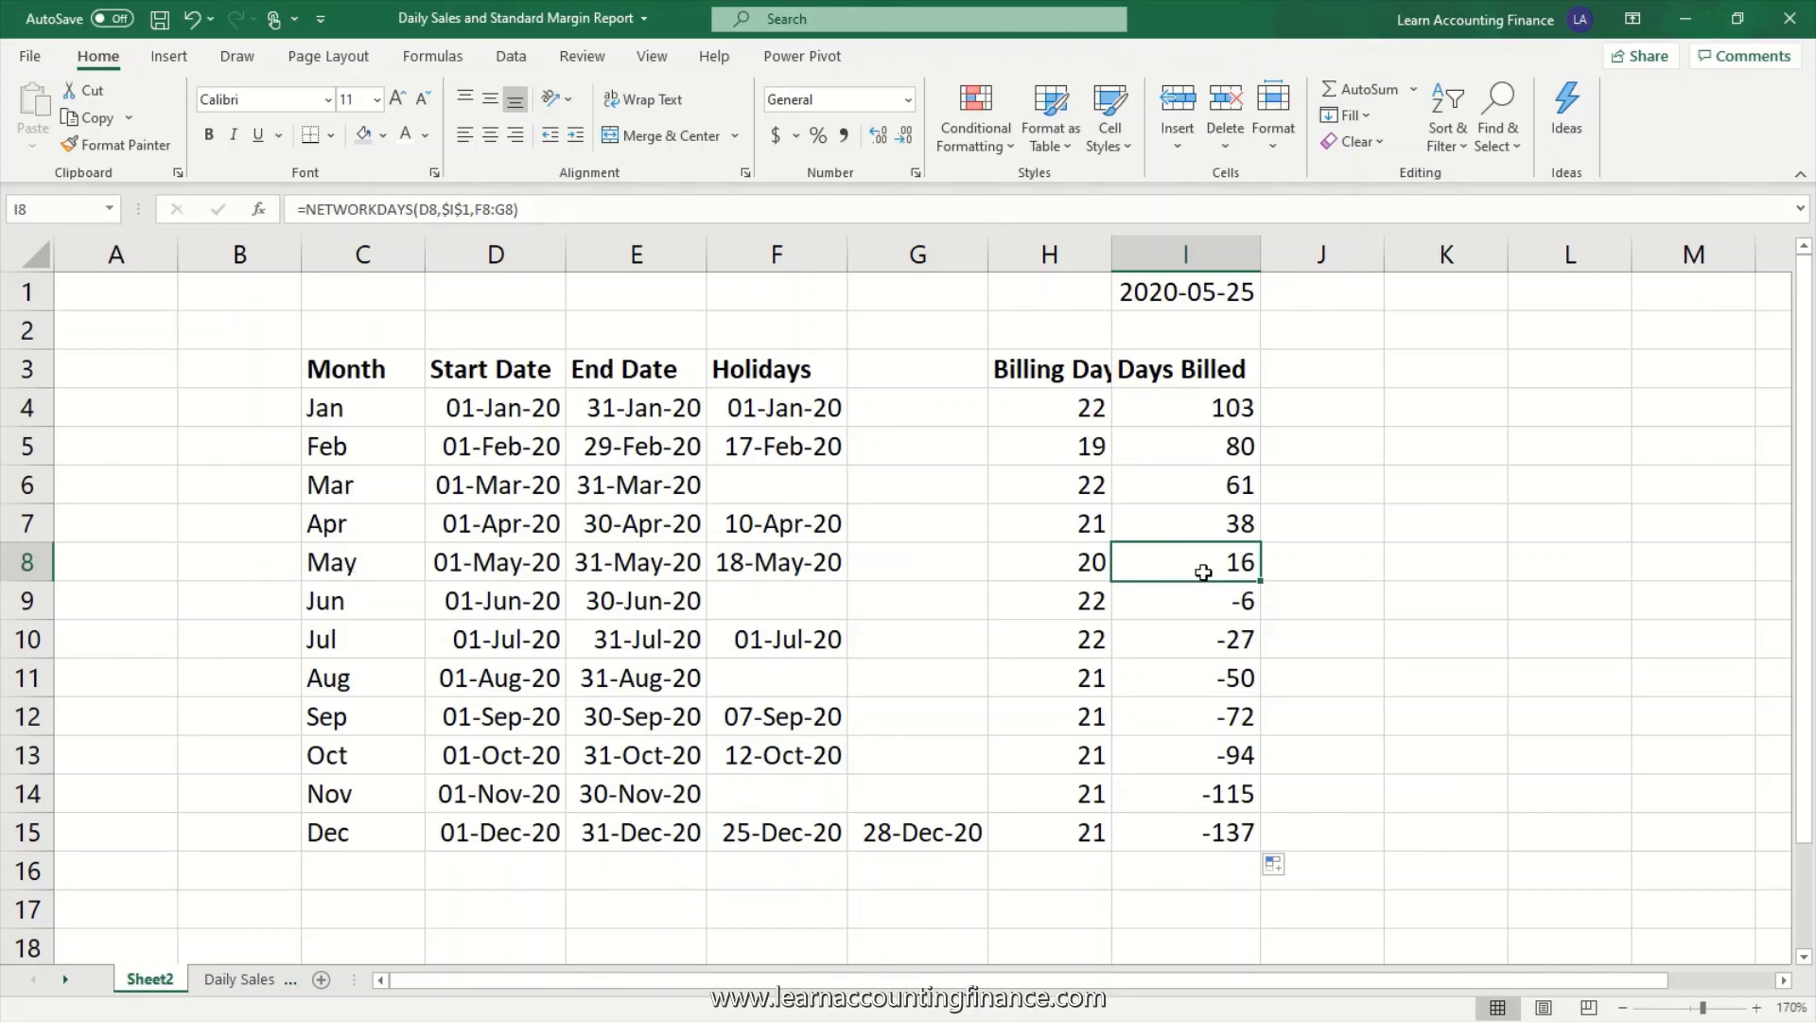
click(348, 566)
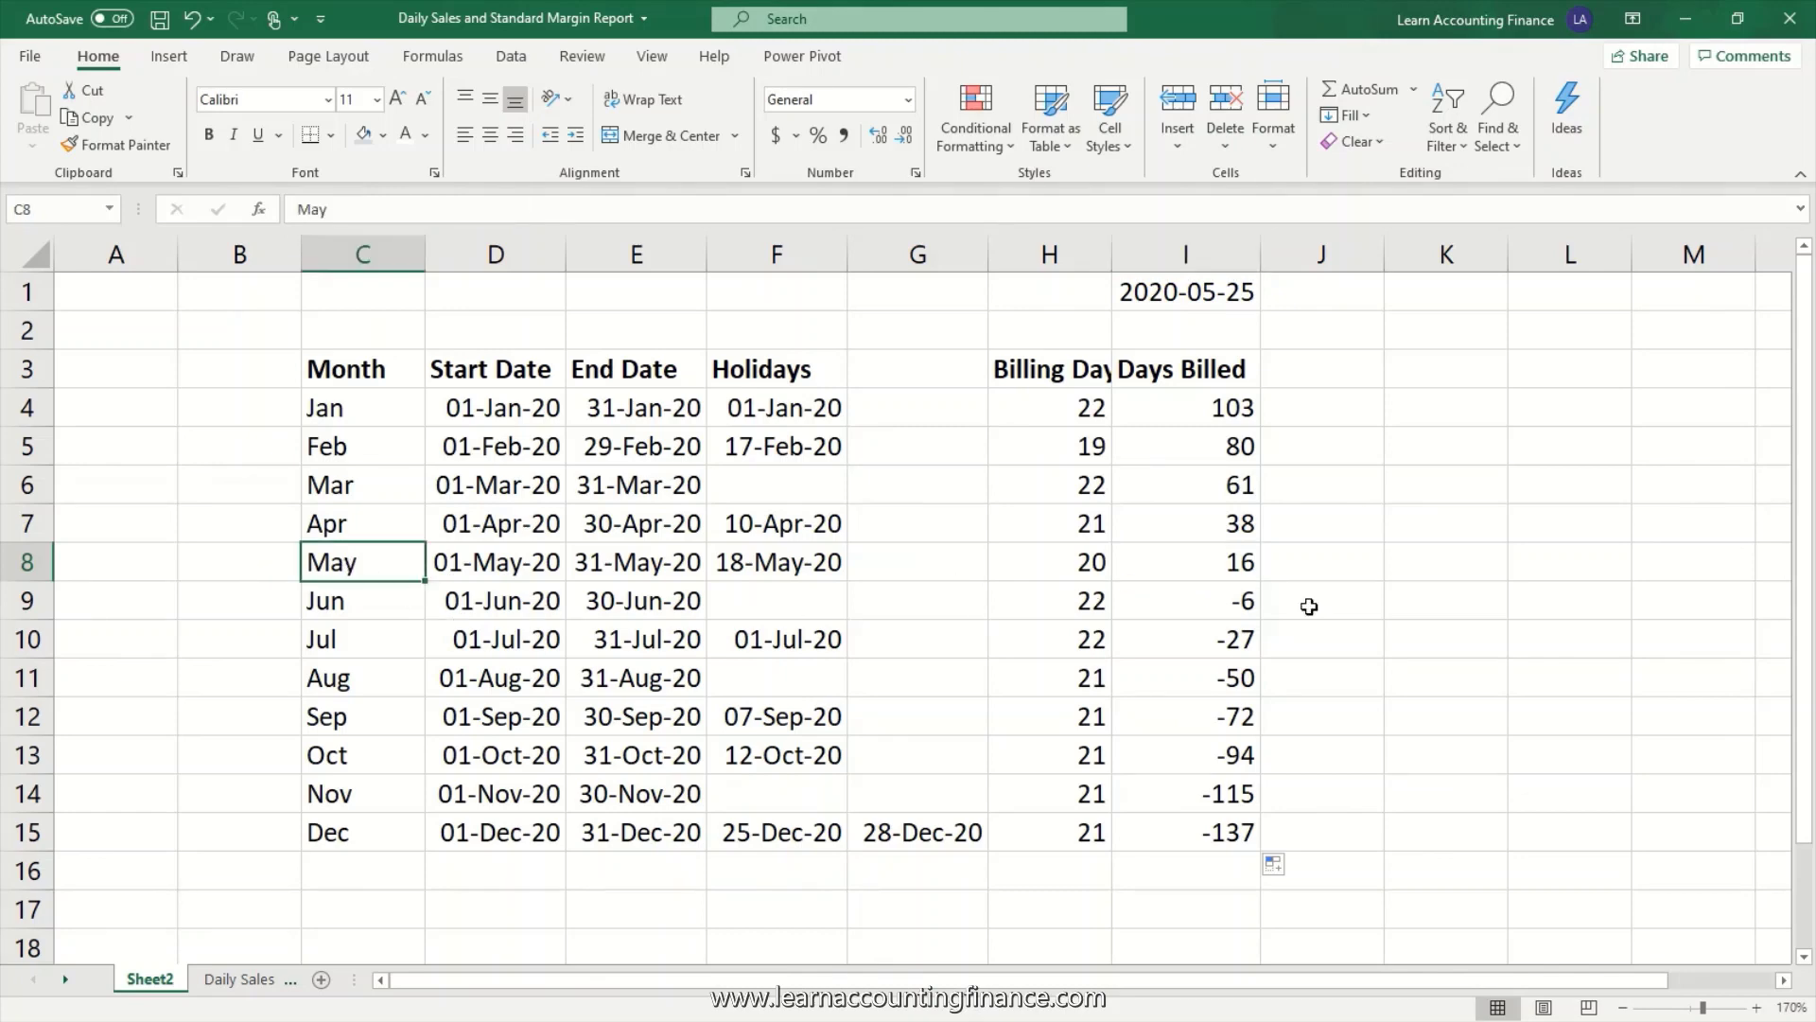
click(1213, 570)
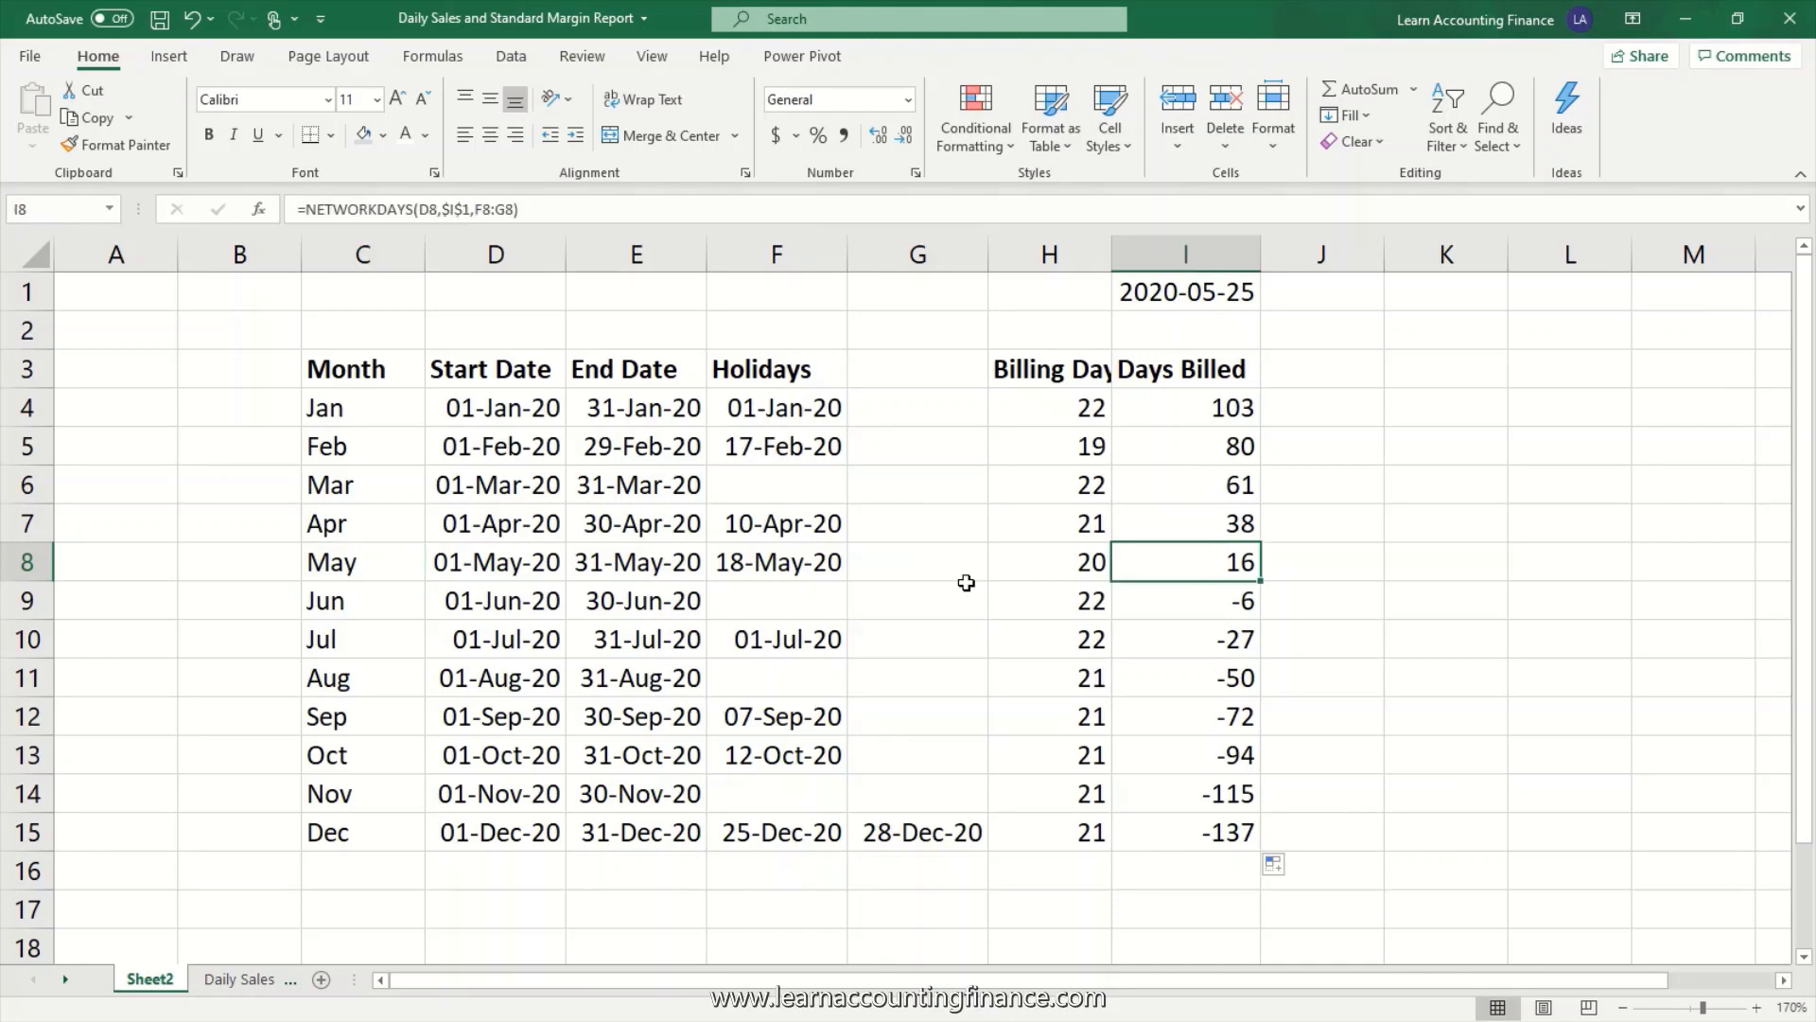
click(474, 565)
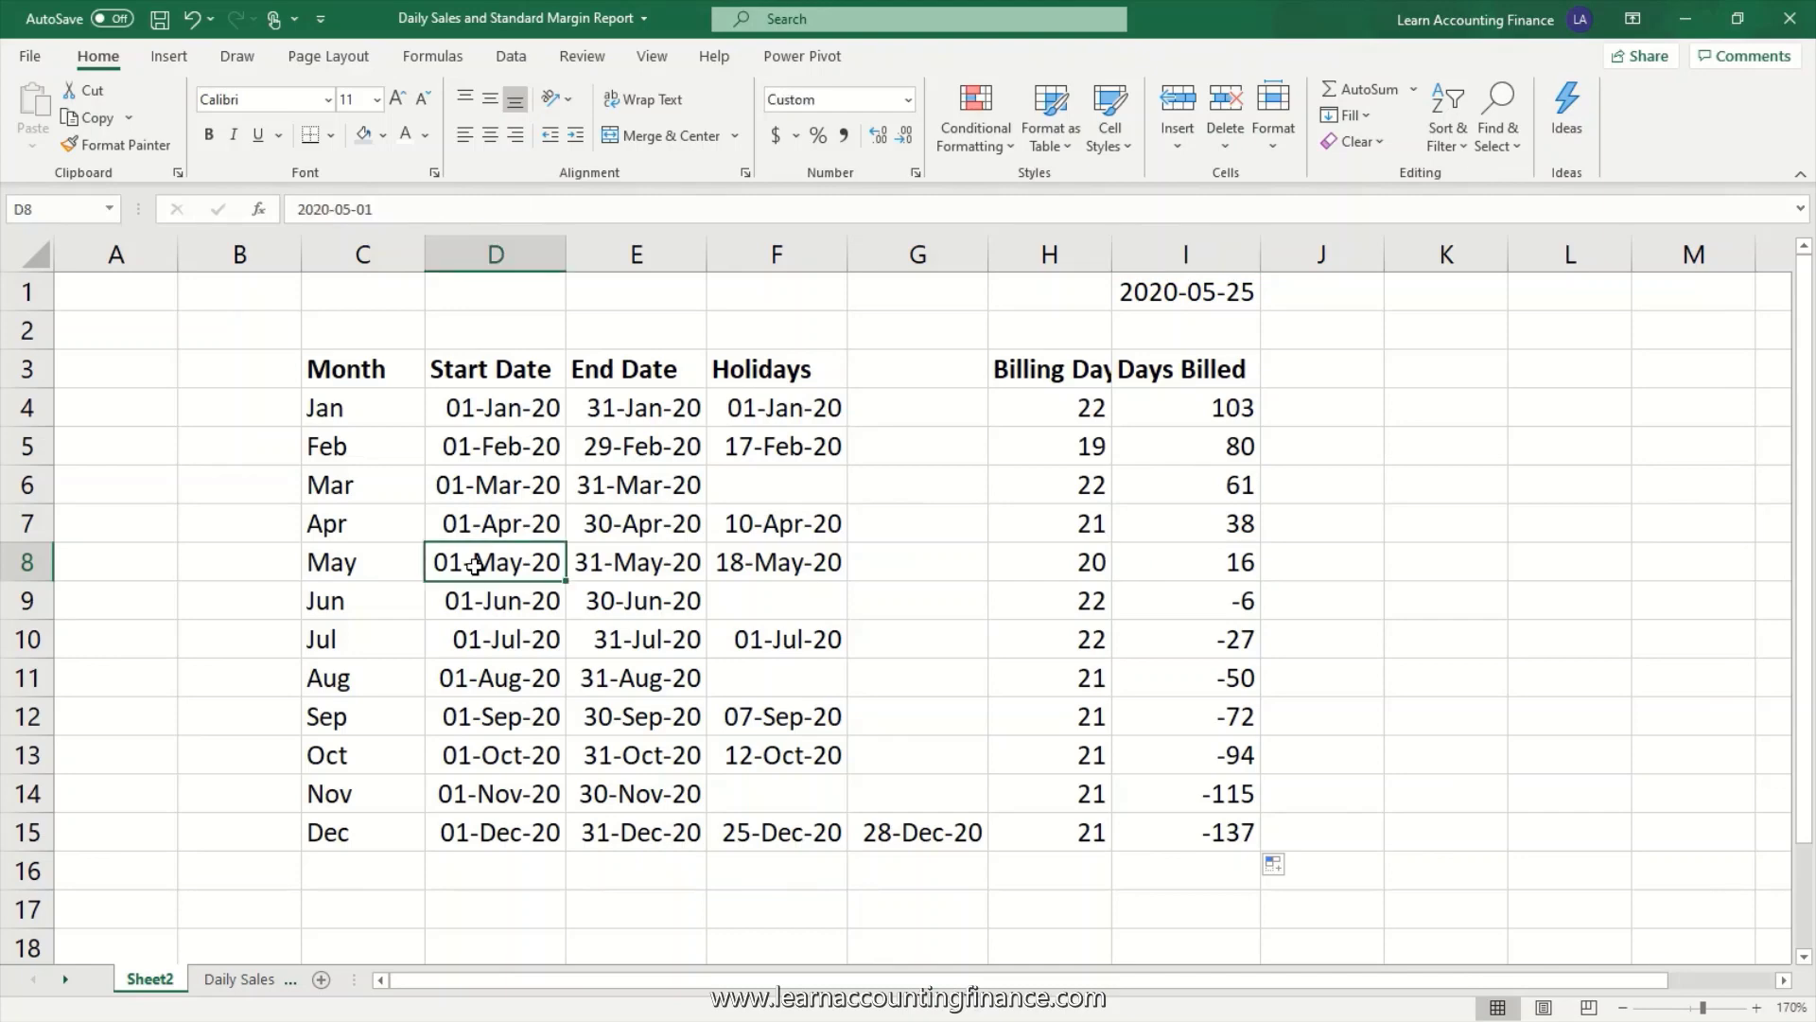
click(1200, 303)
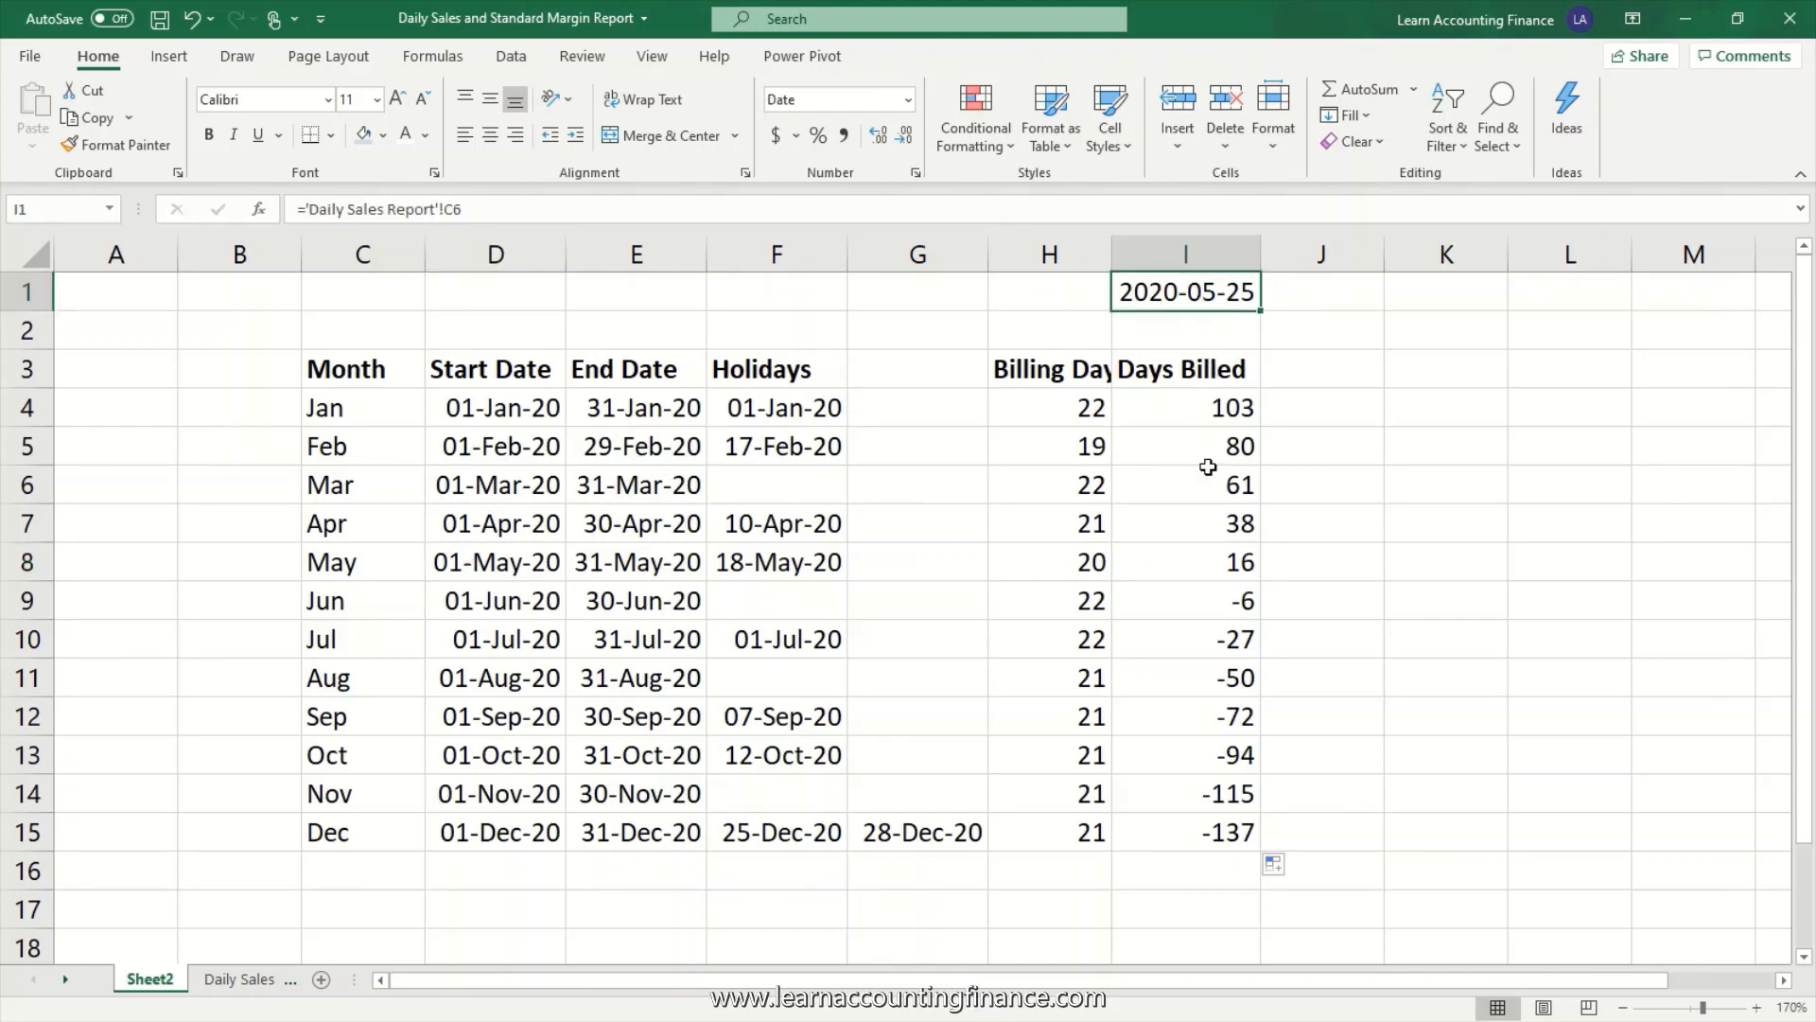
click(1198, 559)
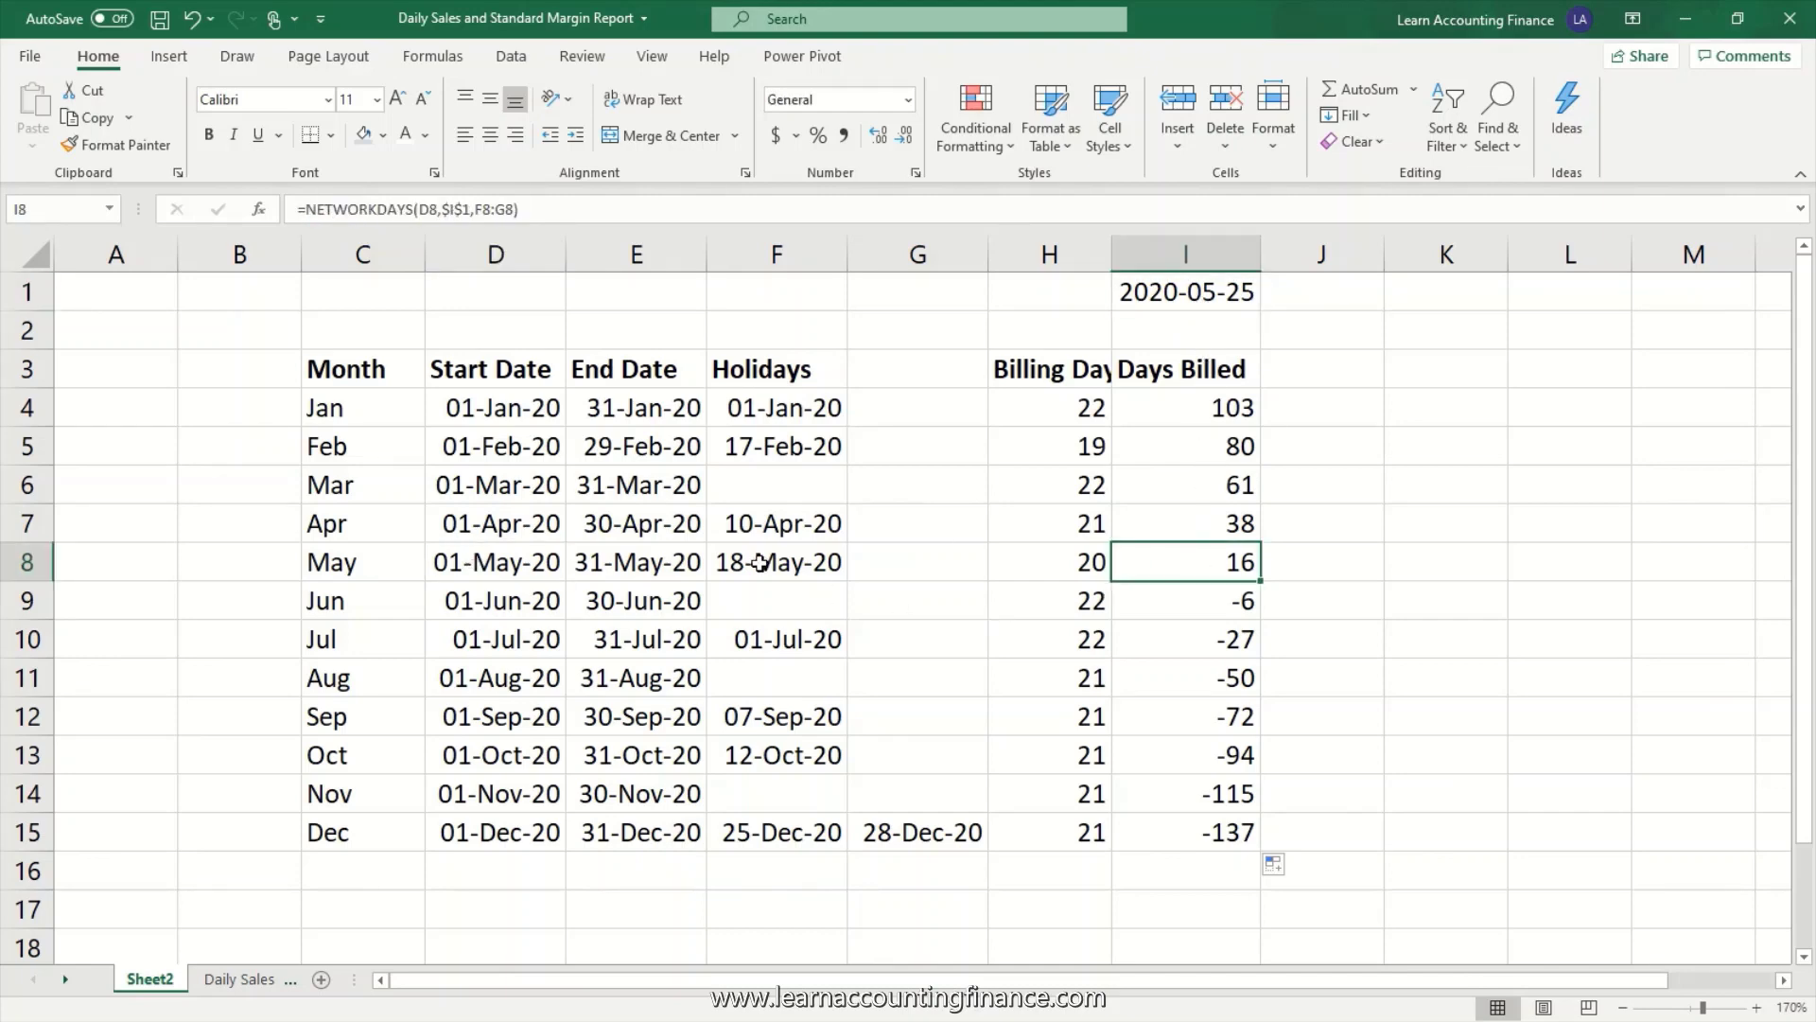
click(760, 562)
click(1215, 562)
- Wrap January's NETWORKDAYS formula in I4 in an IF that returns it when TEXT($I$1,"mmm")=C4
click(1247, 405)
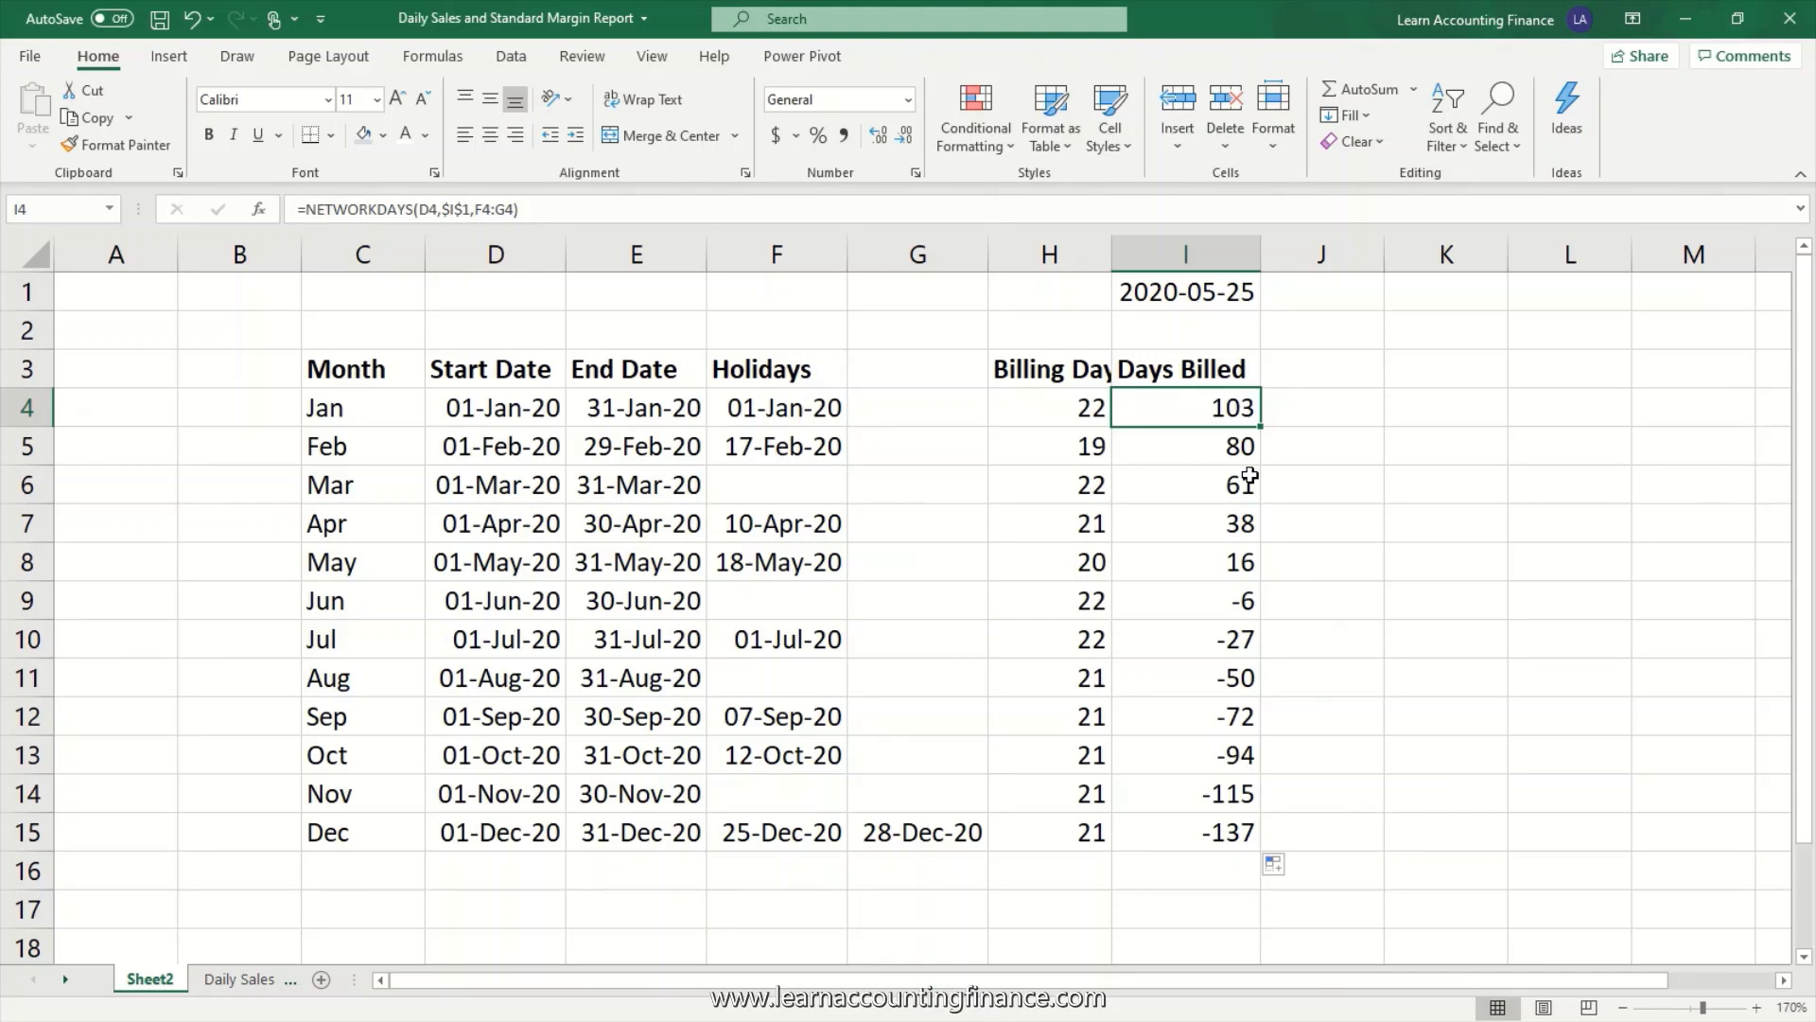
click(312, 209)
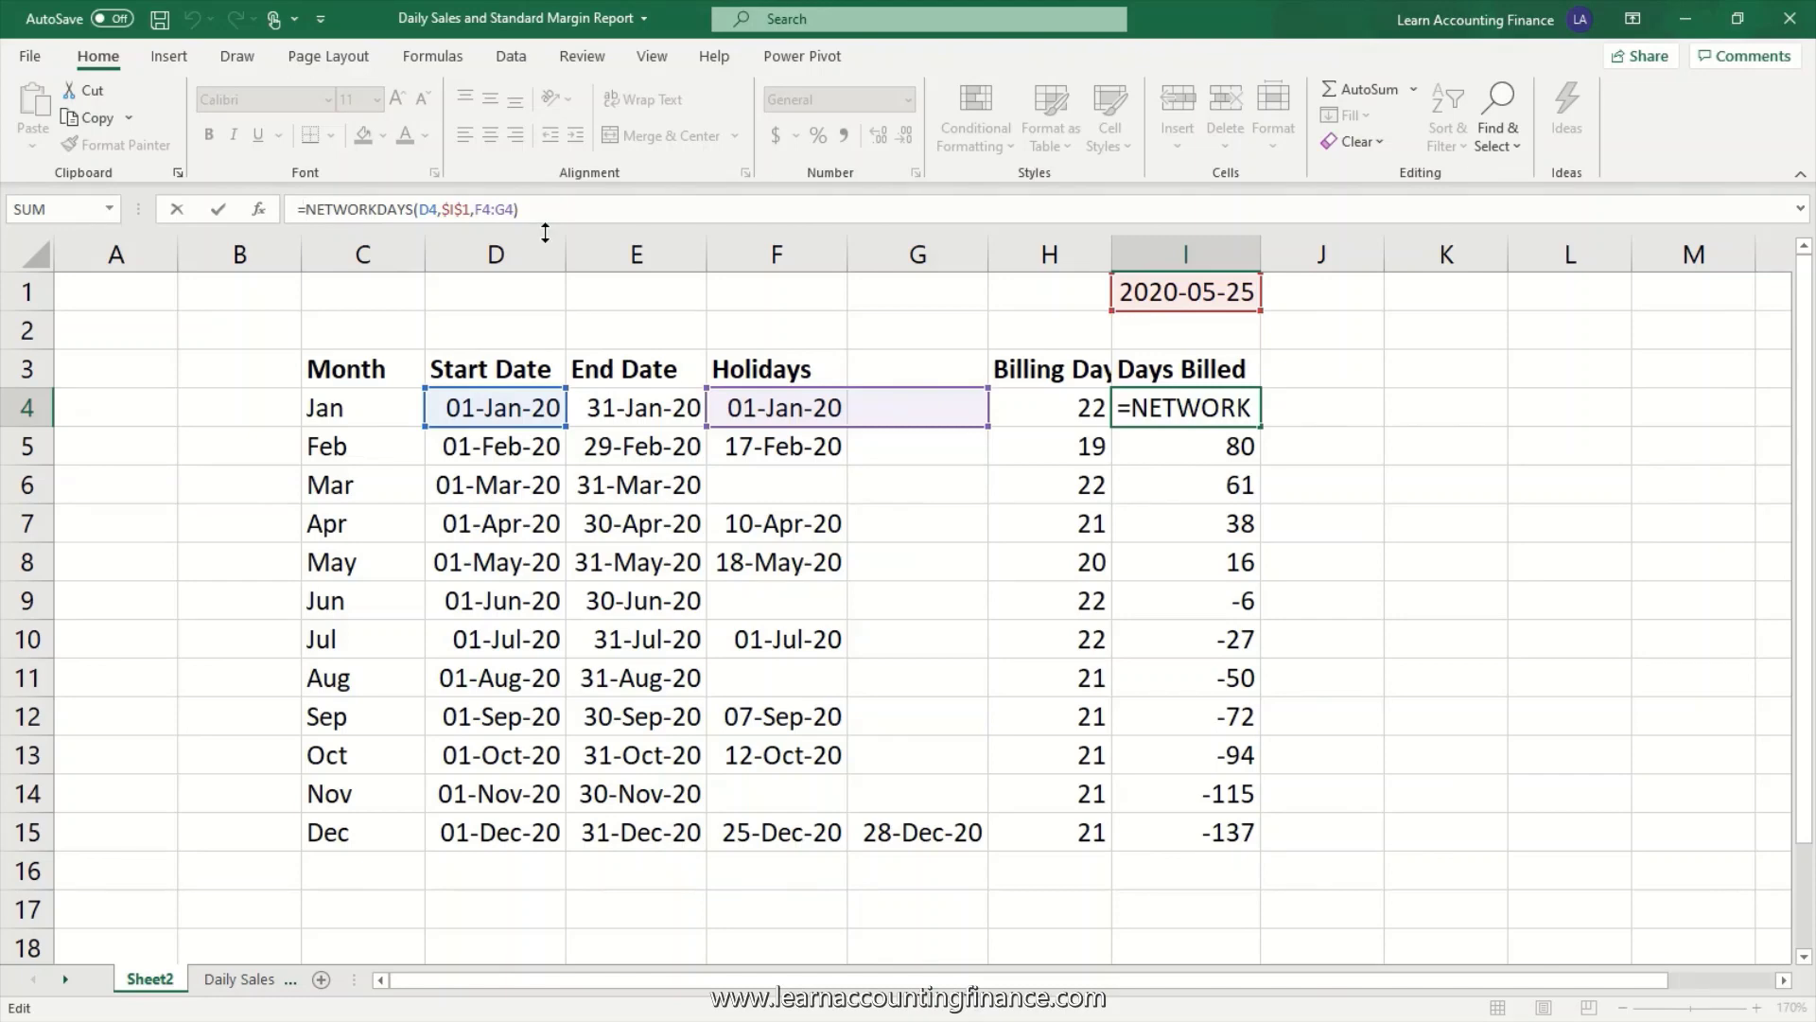
text(if()
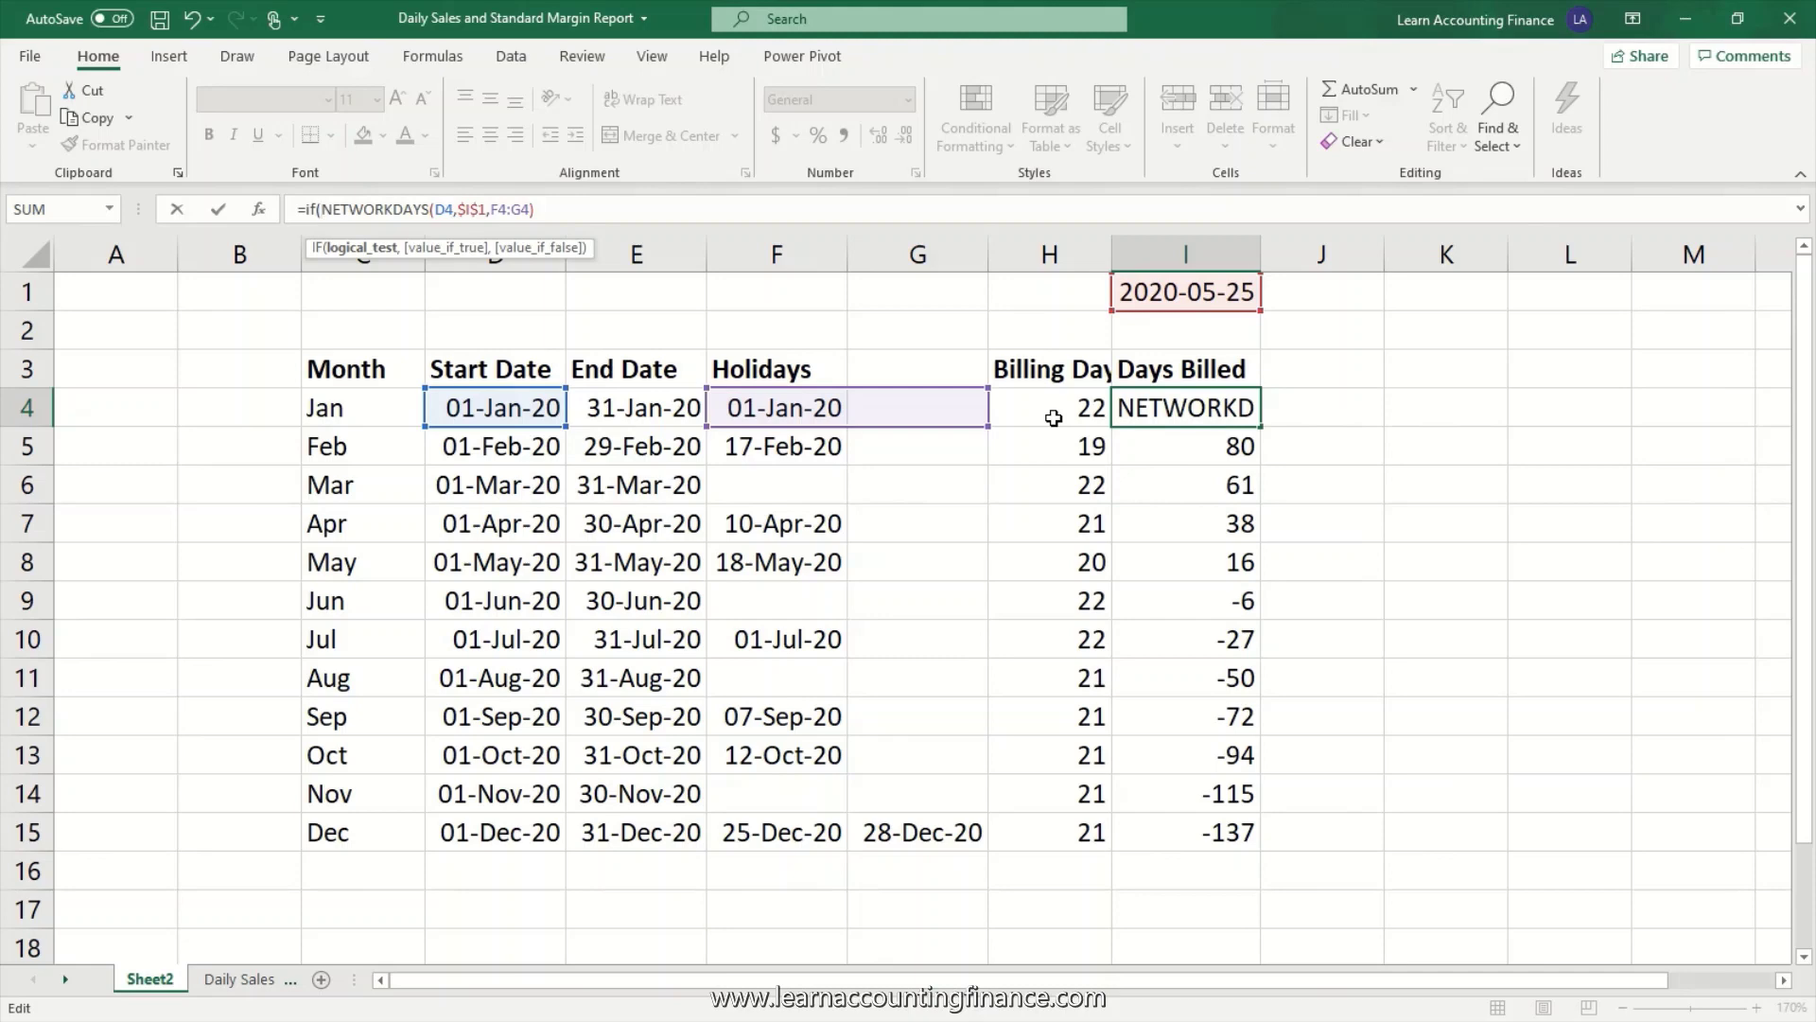
text(text()
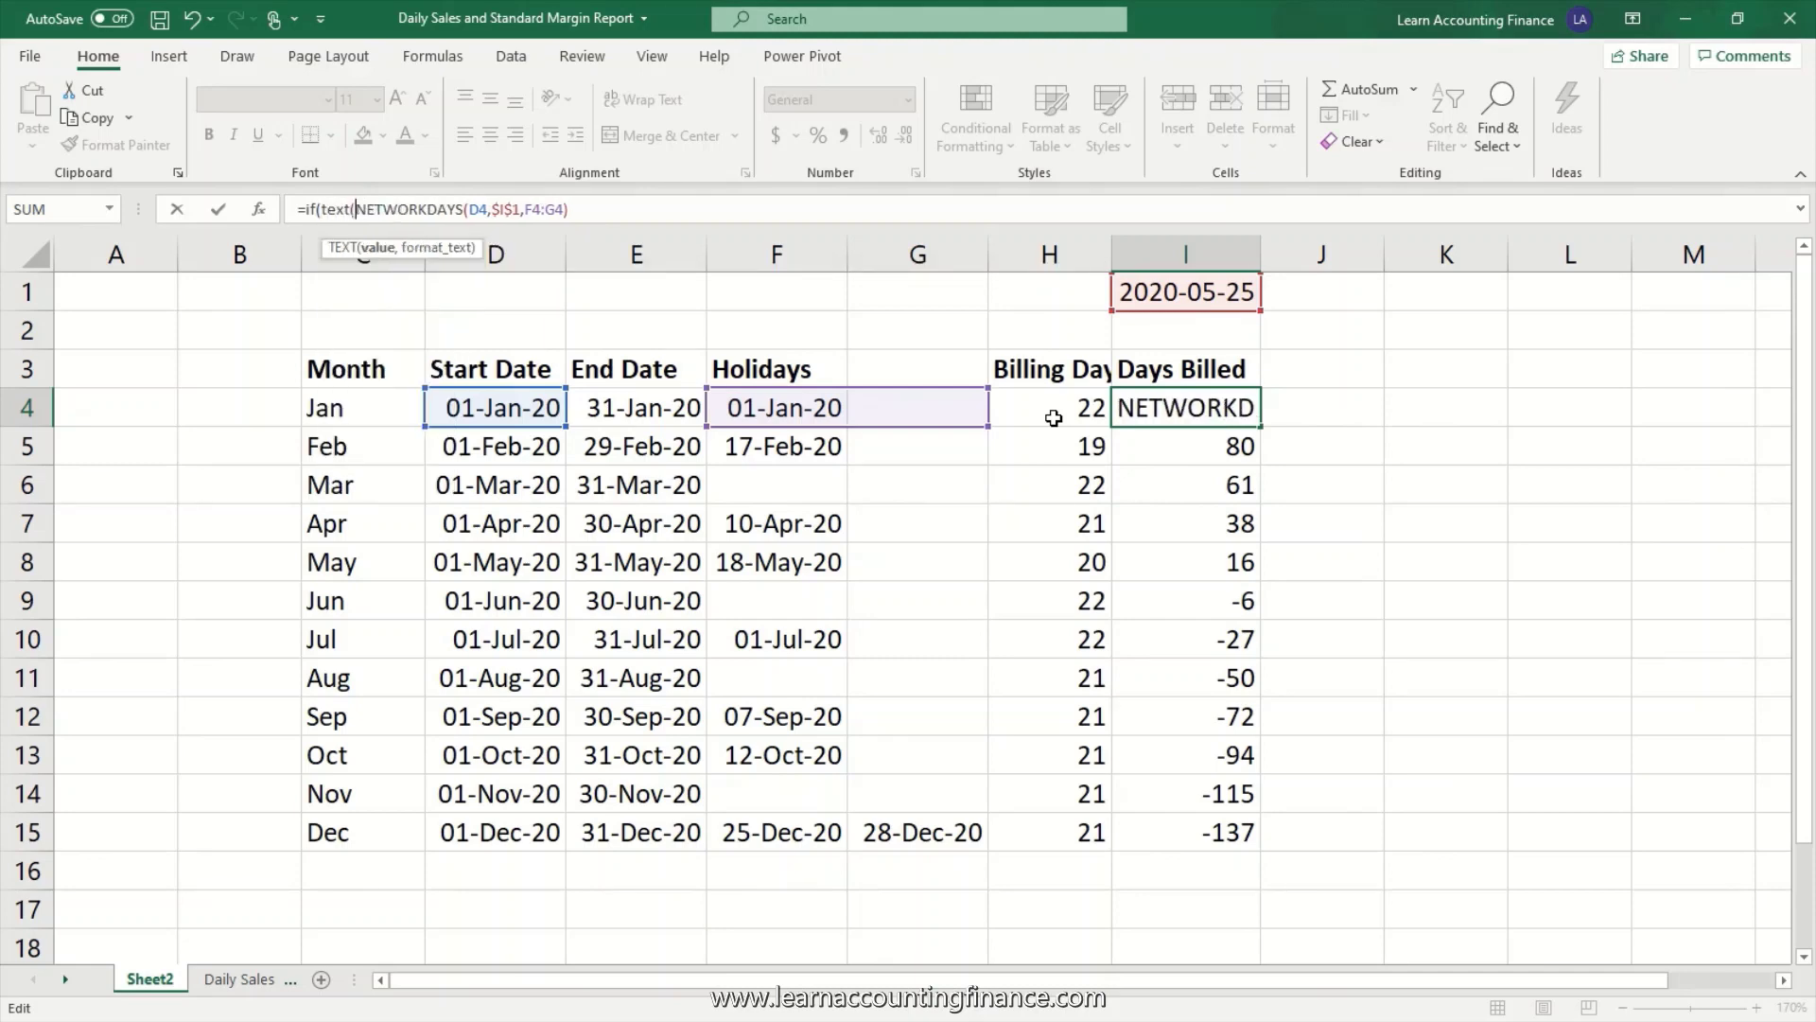
click(1183, 293)
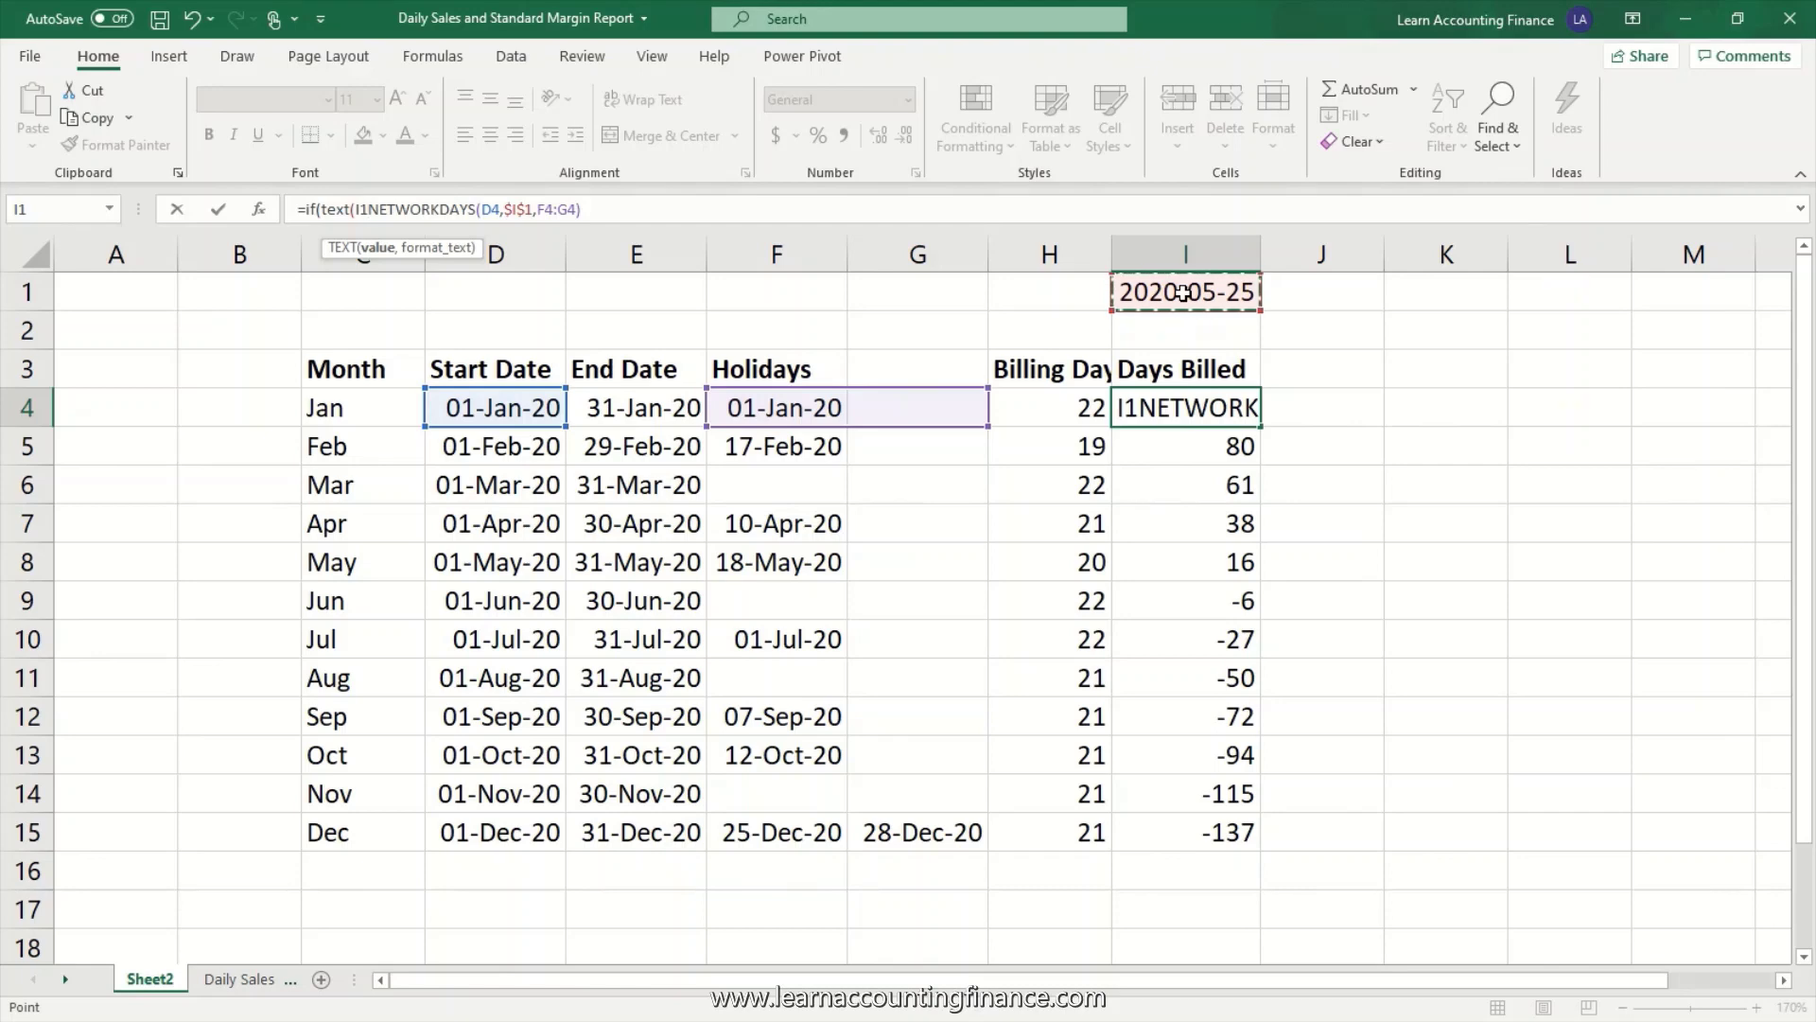
key(F4)
text(,)
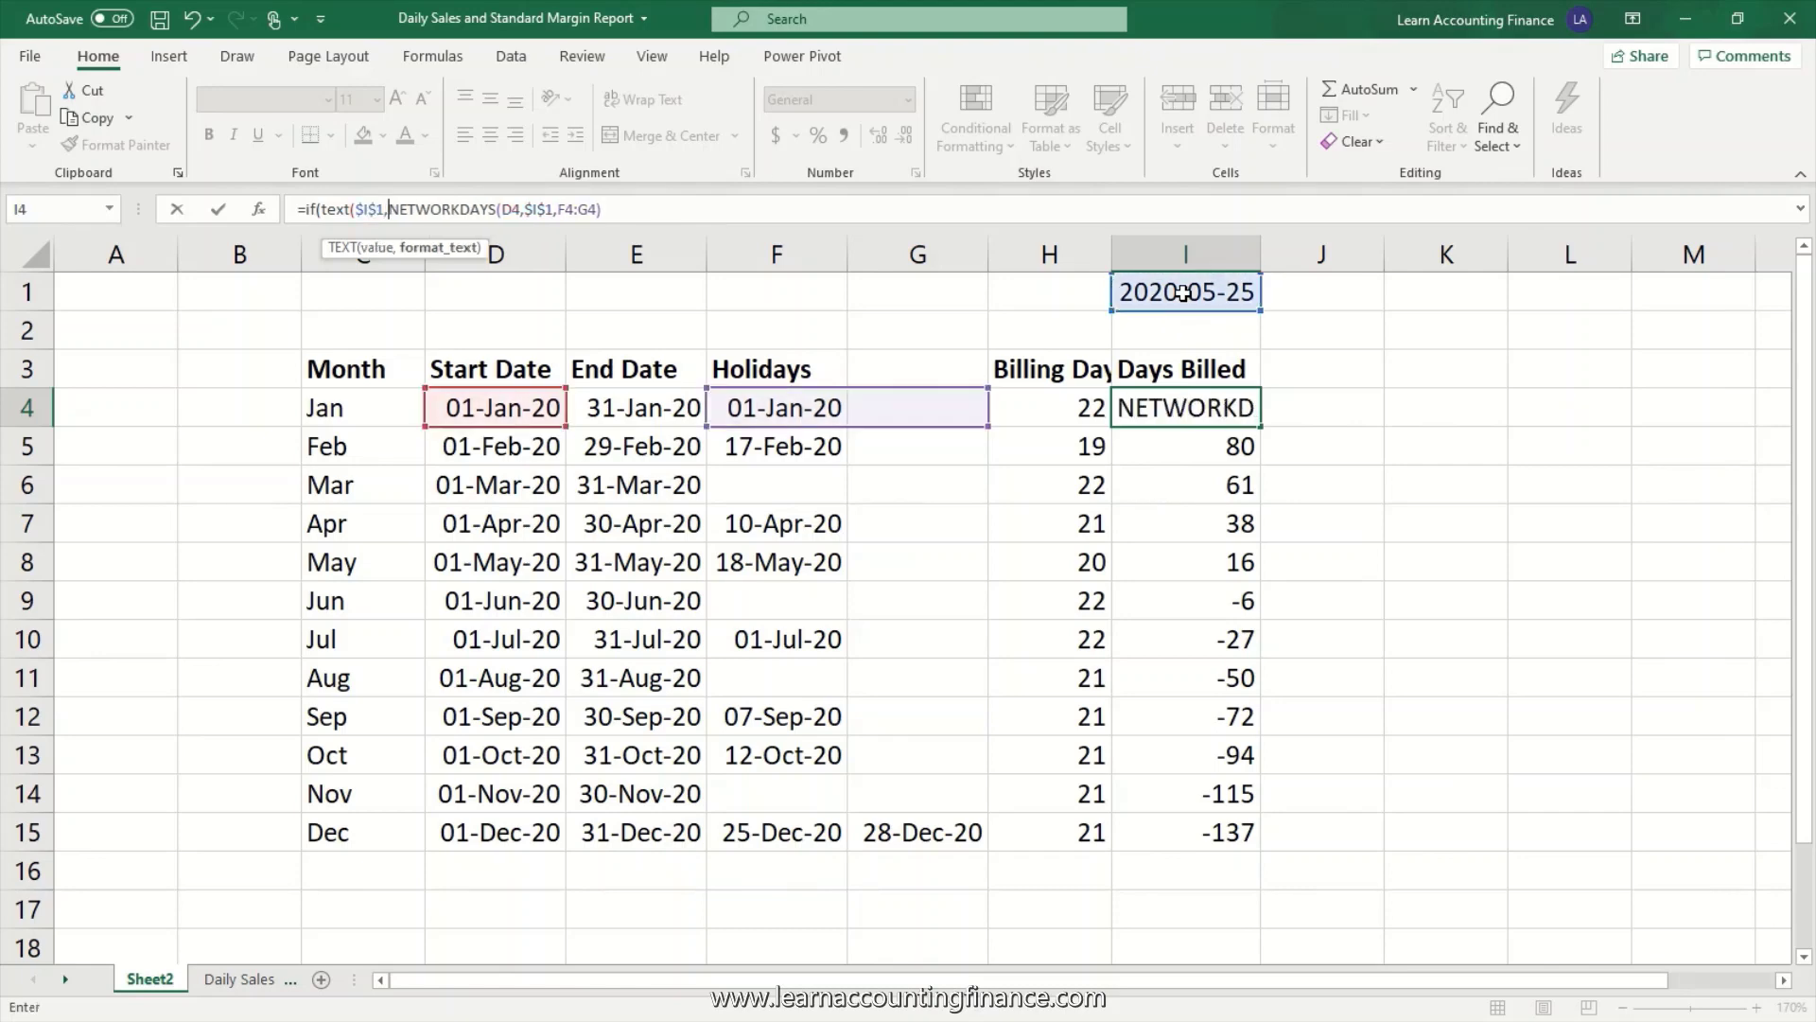
text("mmm")
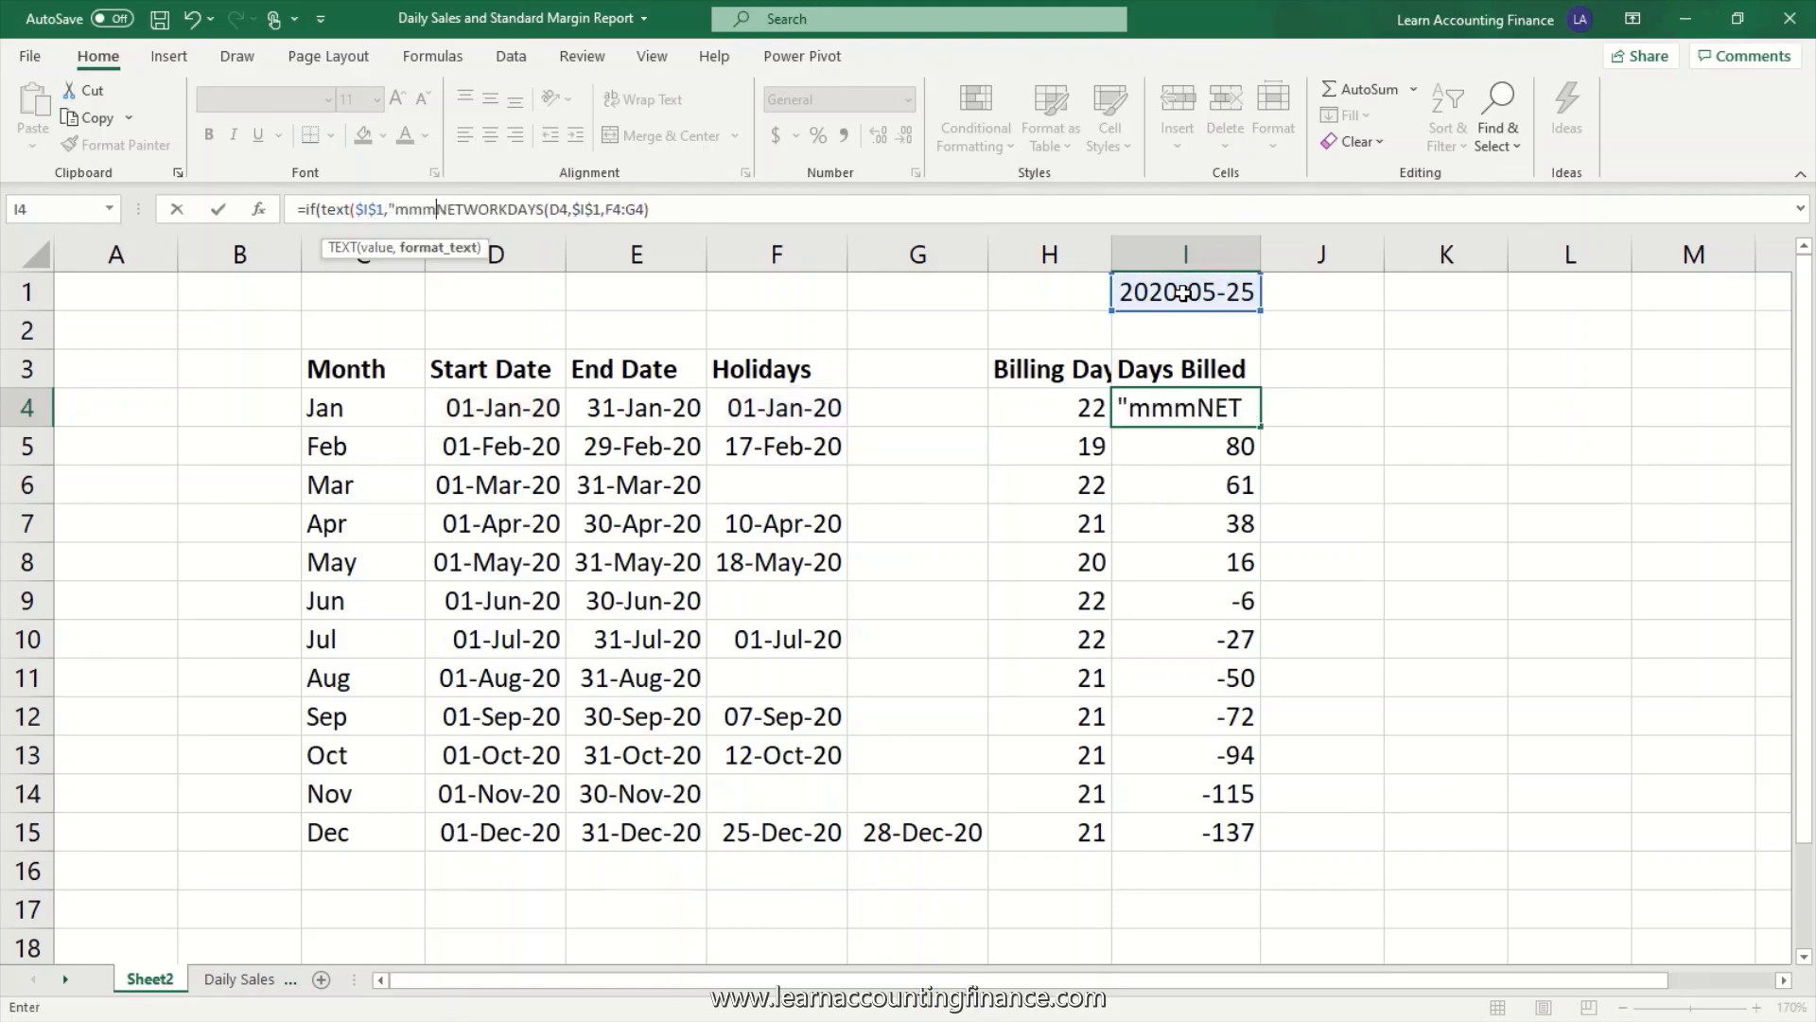
text())
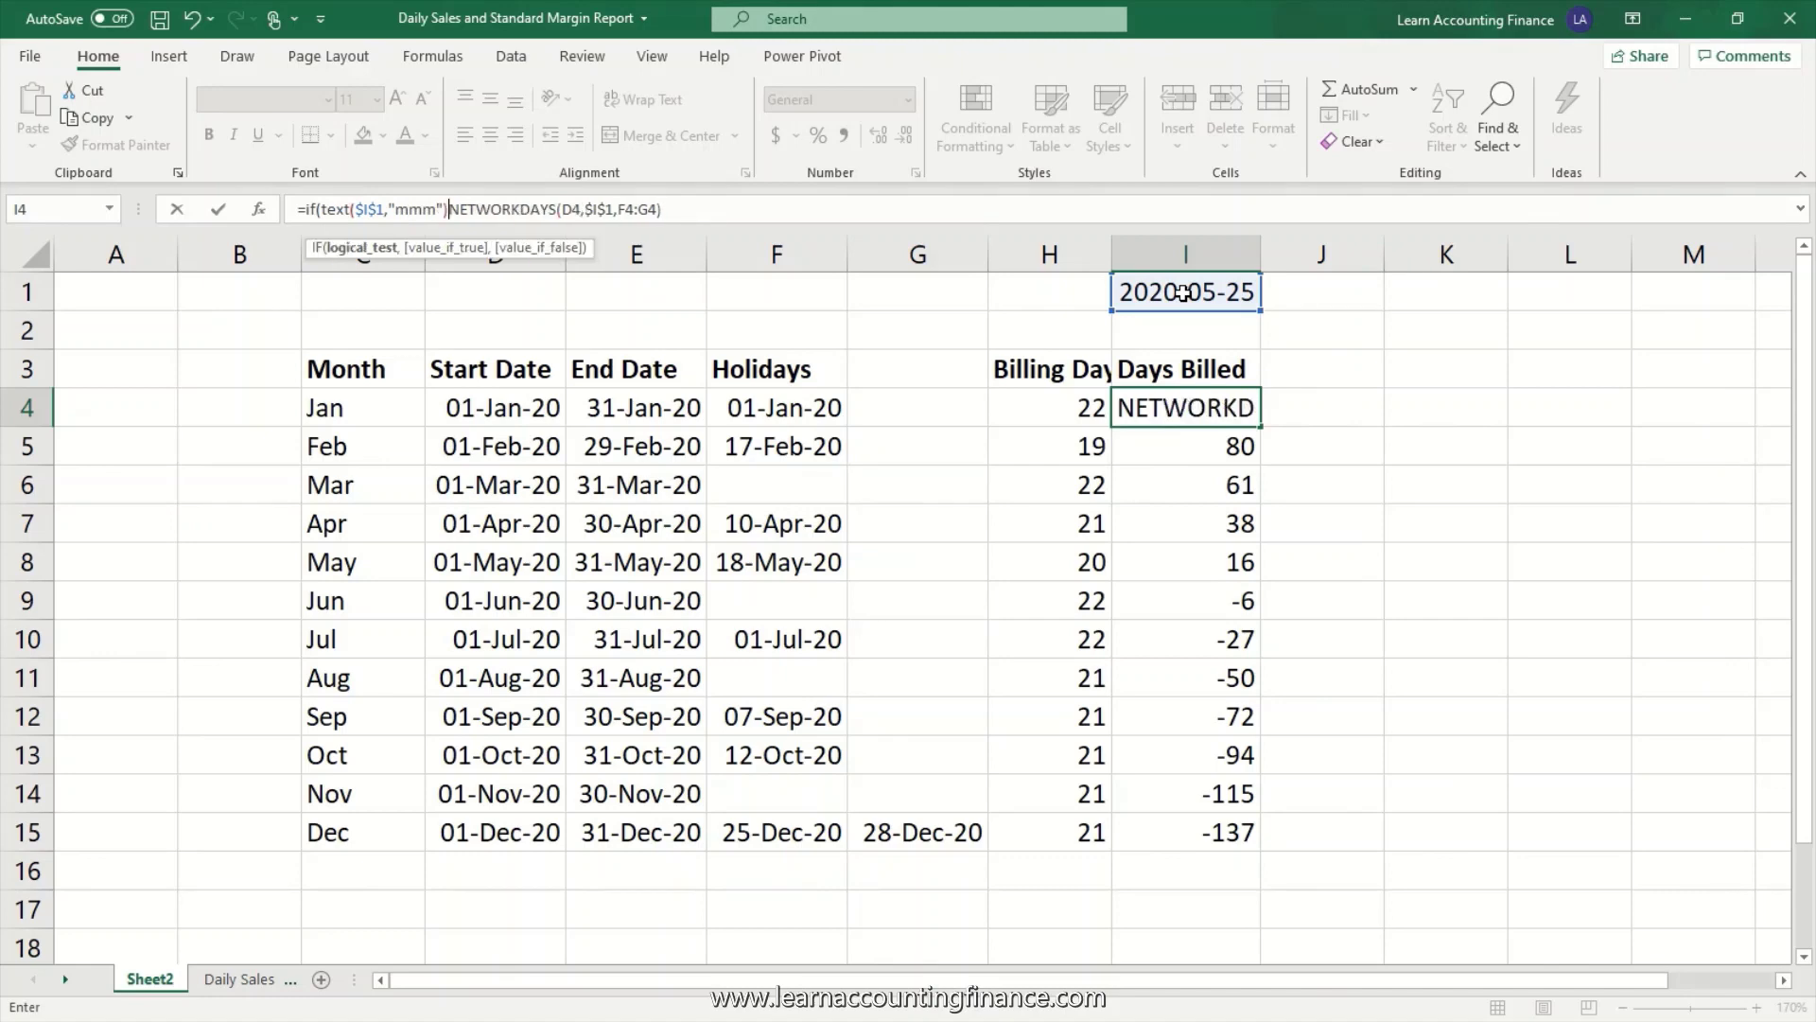
text(=)
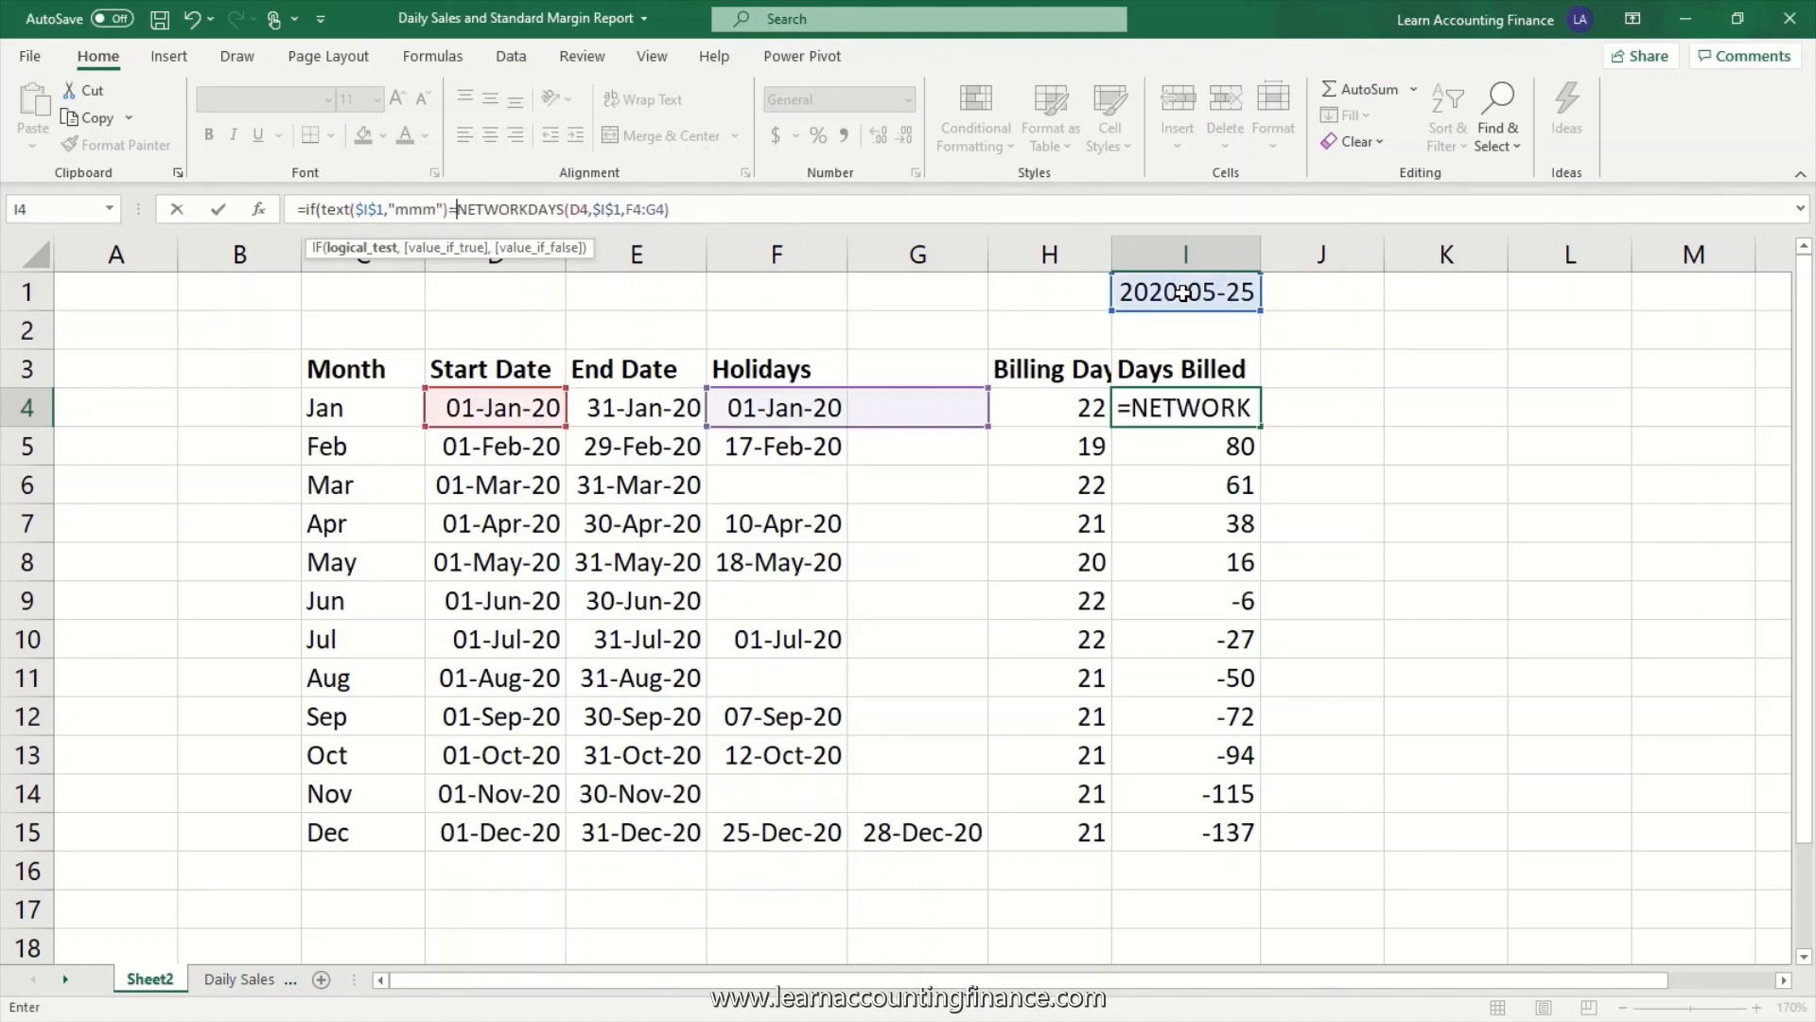
click(313, 408)
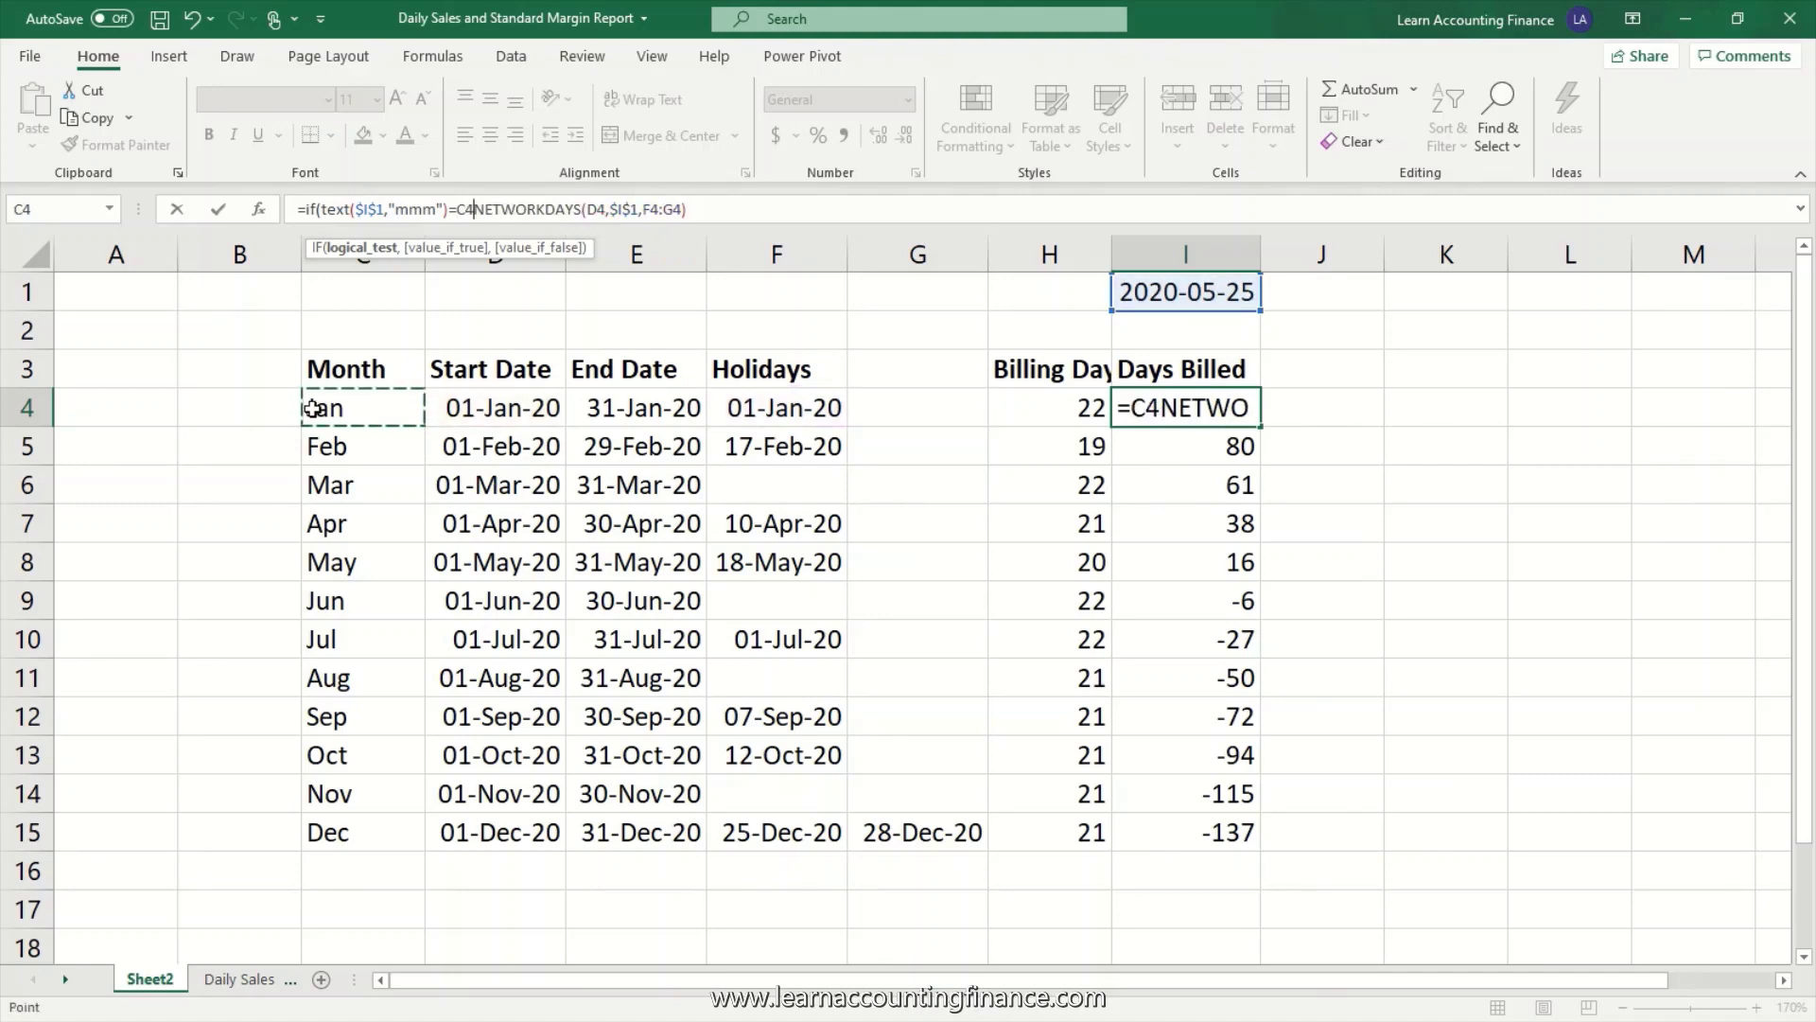
text(,)
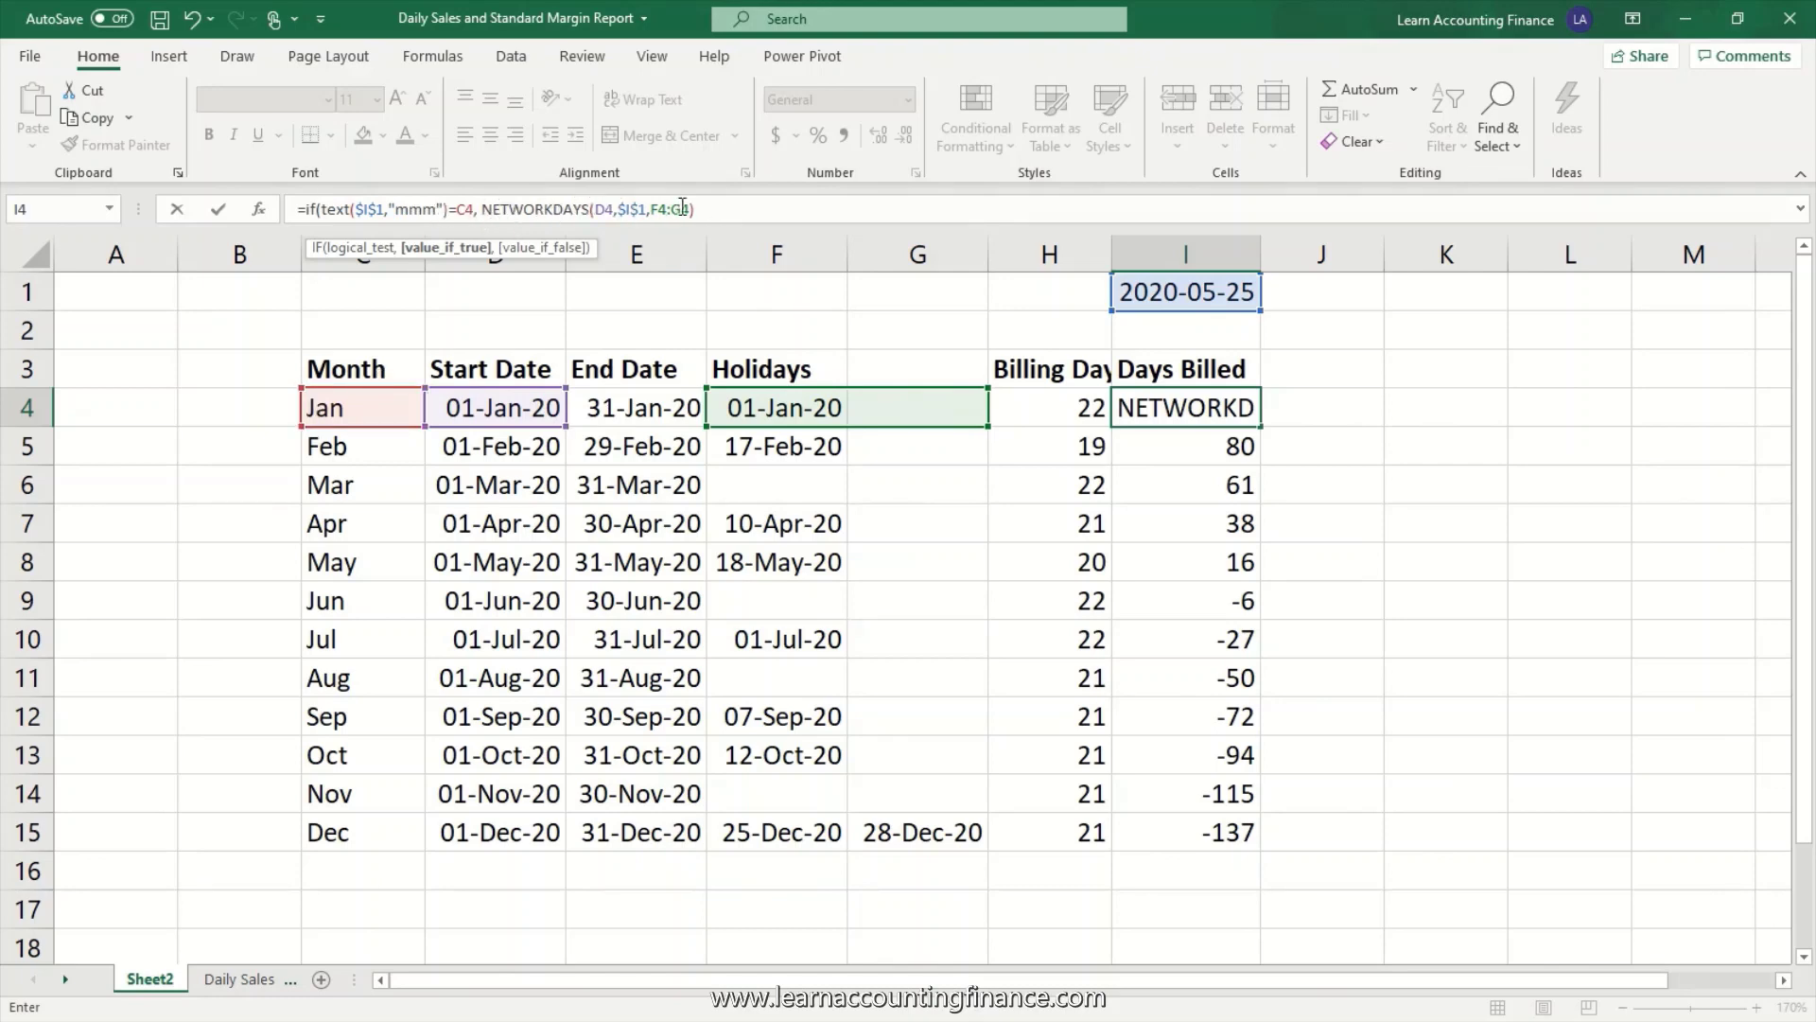
- Complete the IF formula in I4 with January's billing days in H4 as the value if false
click(750, 215)
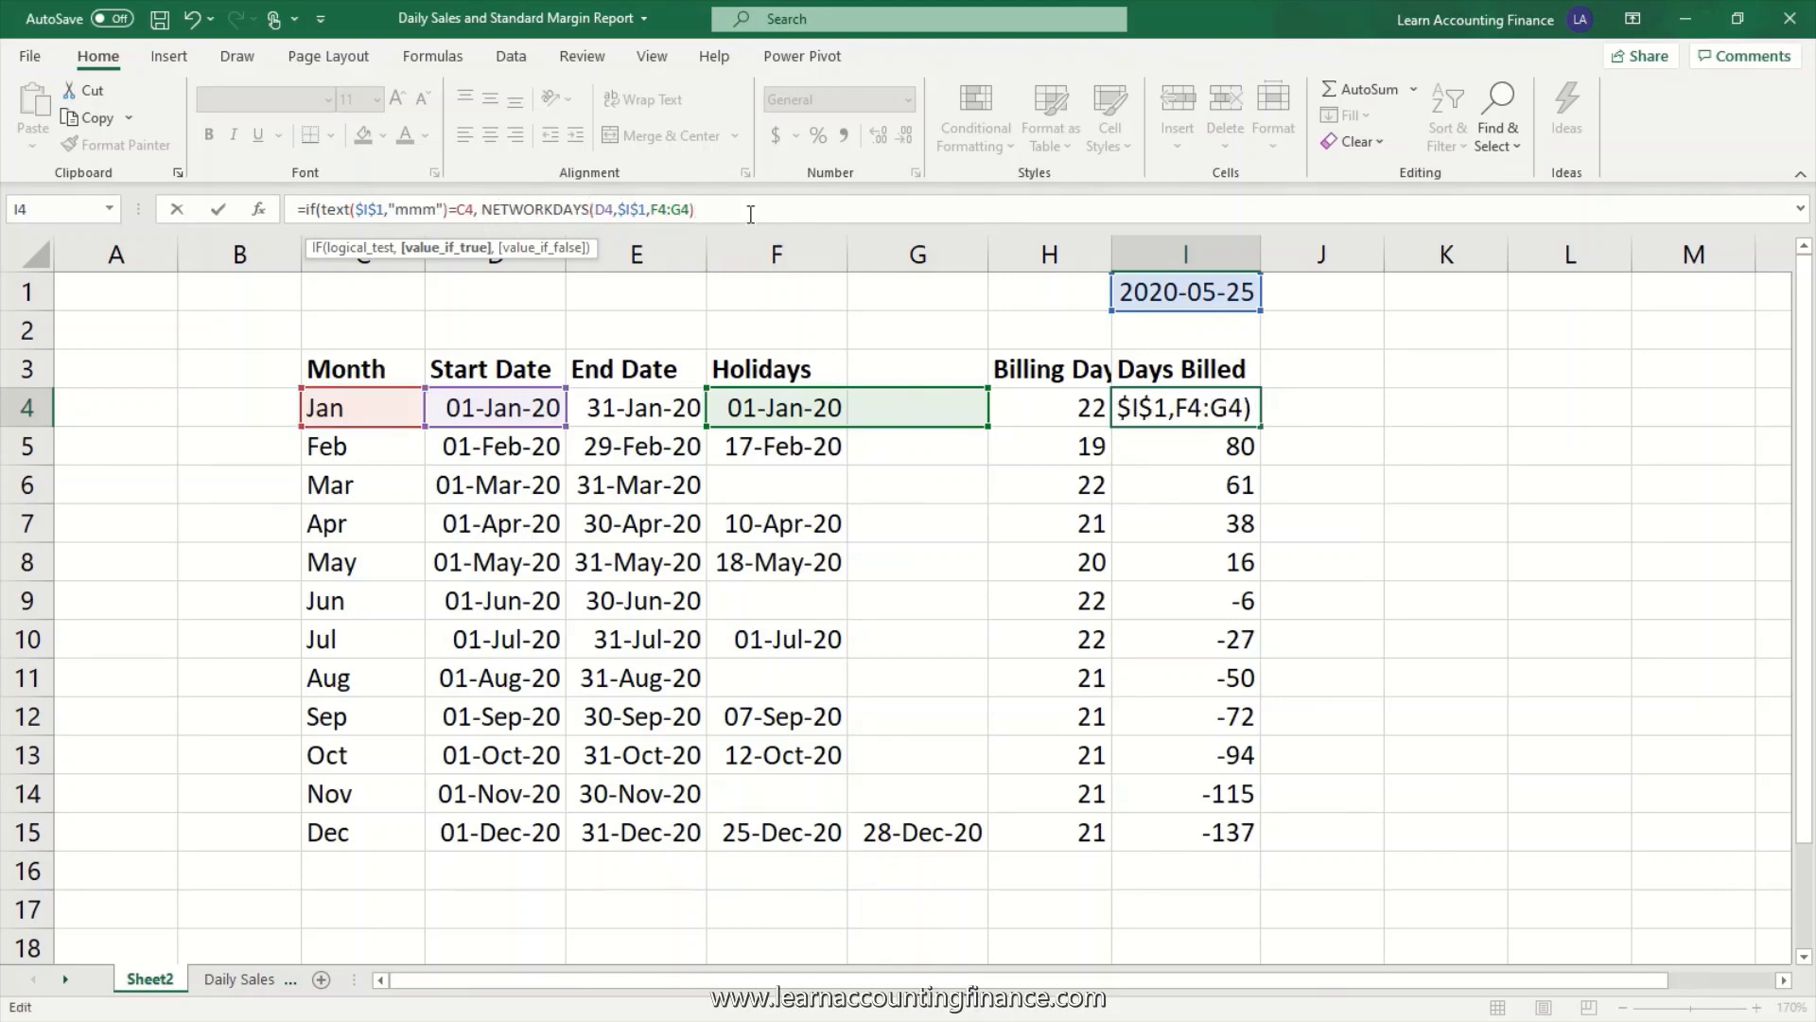
text(,)
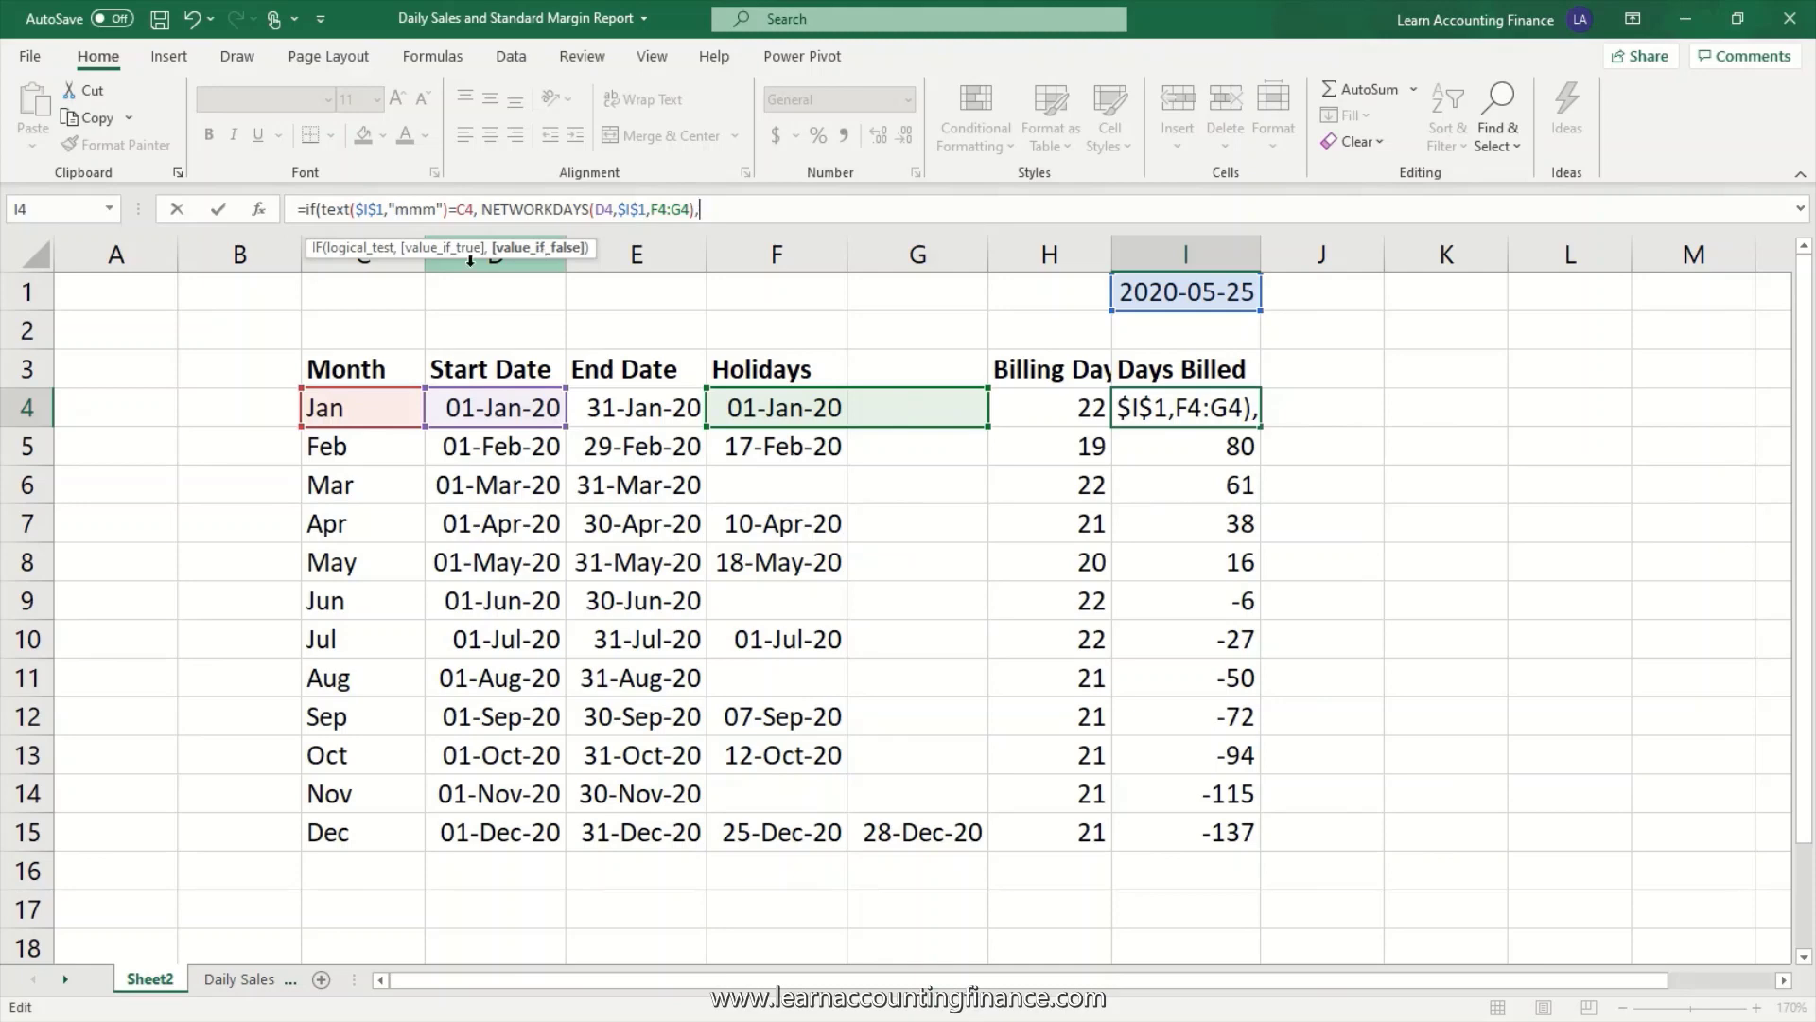
click(480, 208)
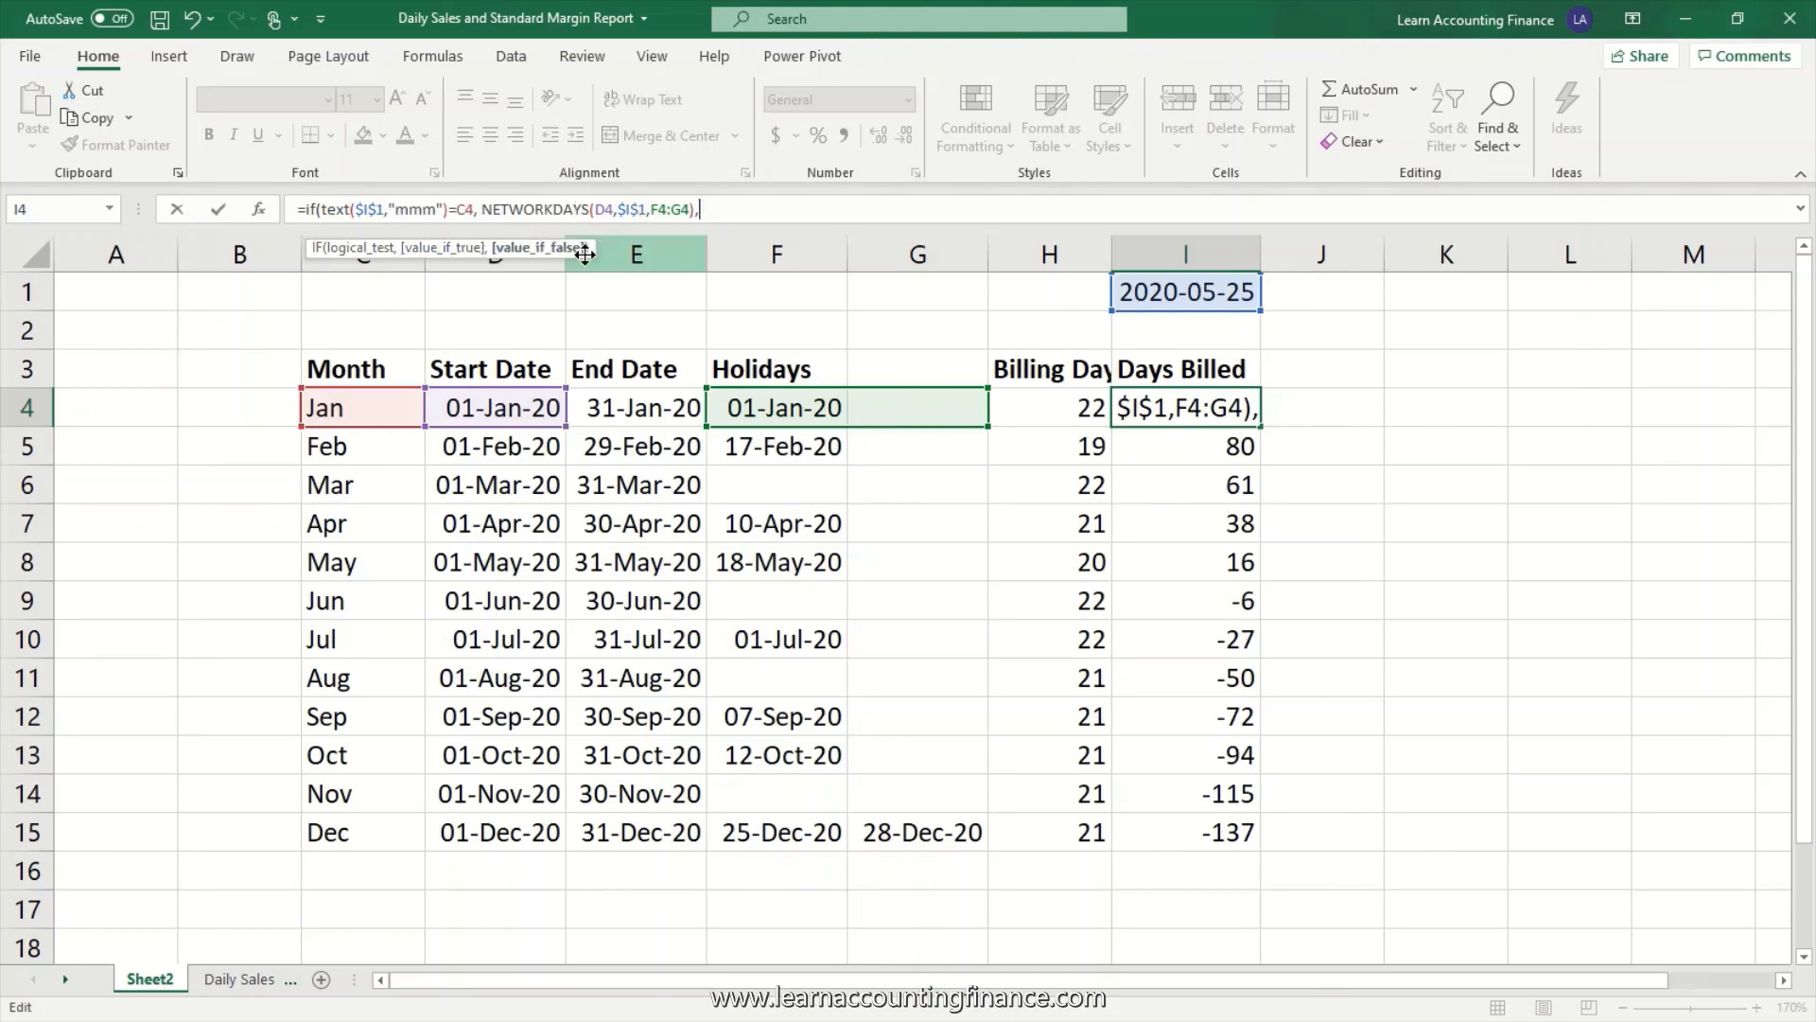
click(1053, 408)
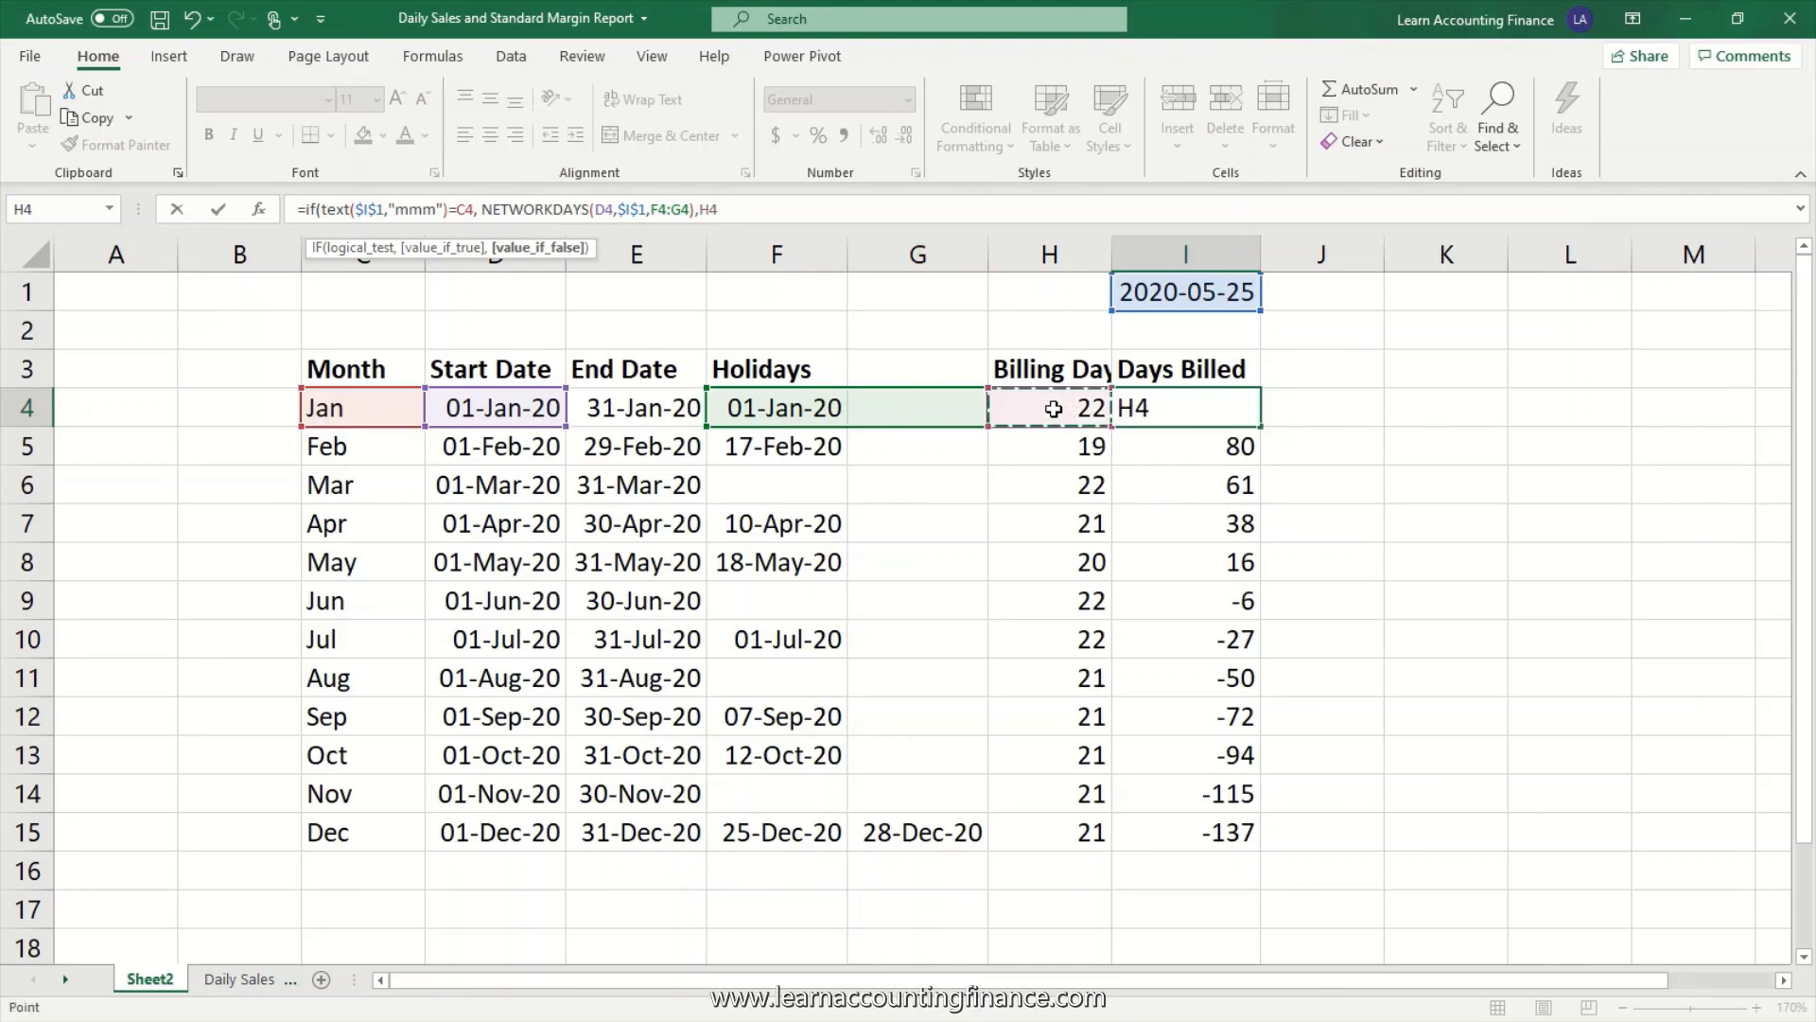
text())
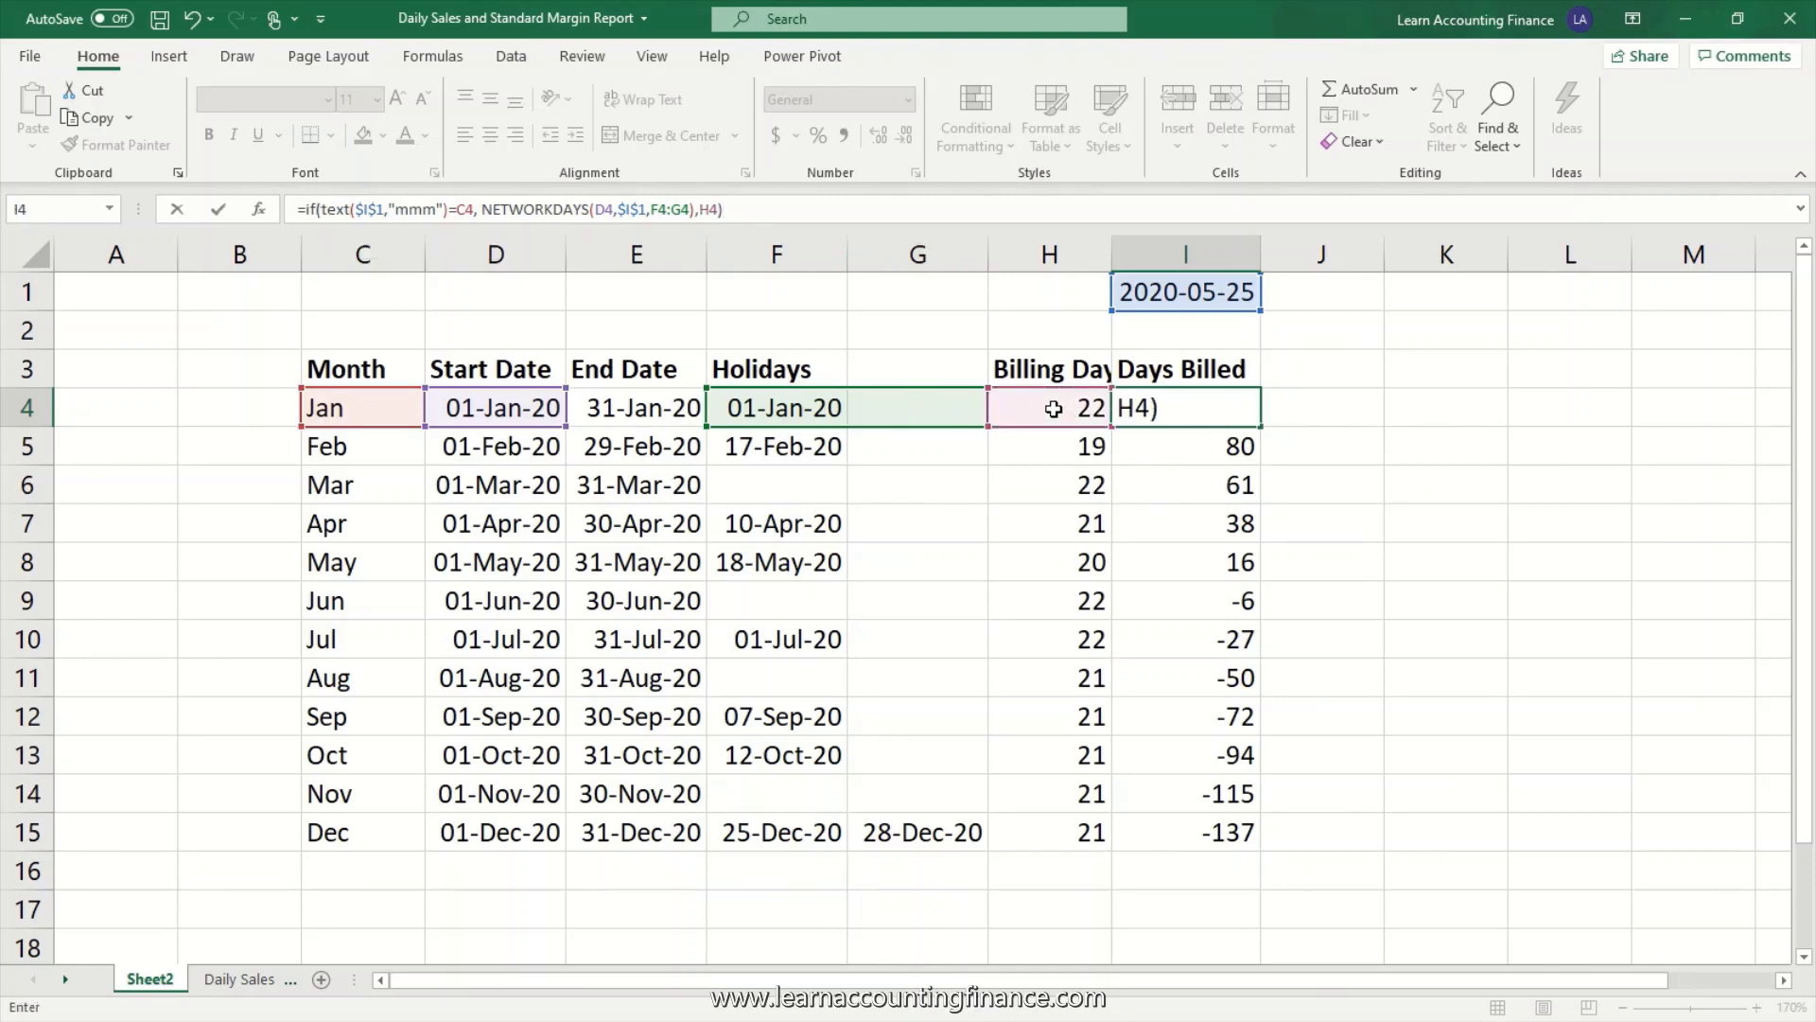
key(Return)
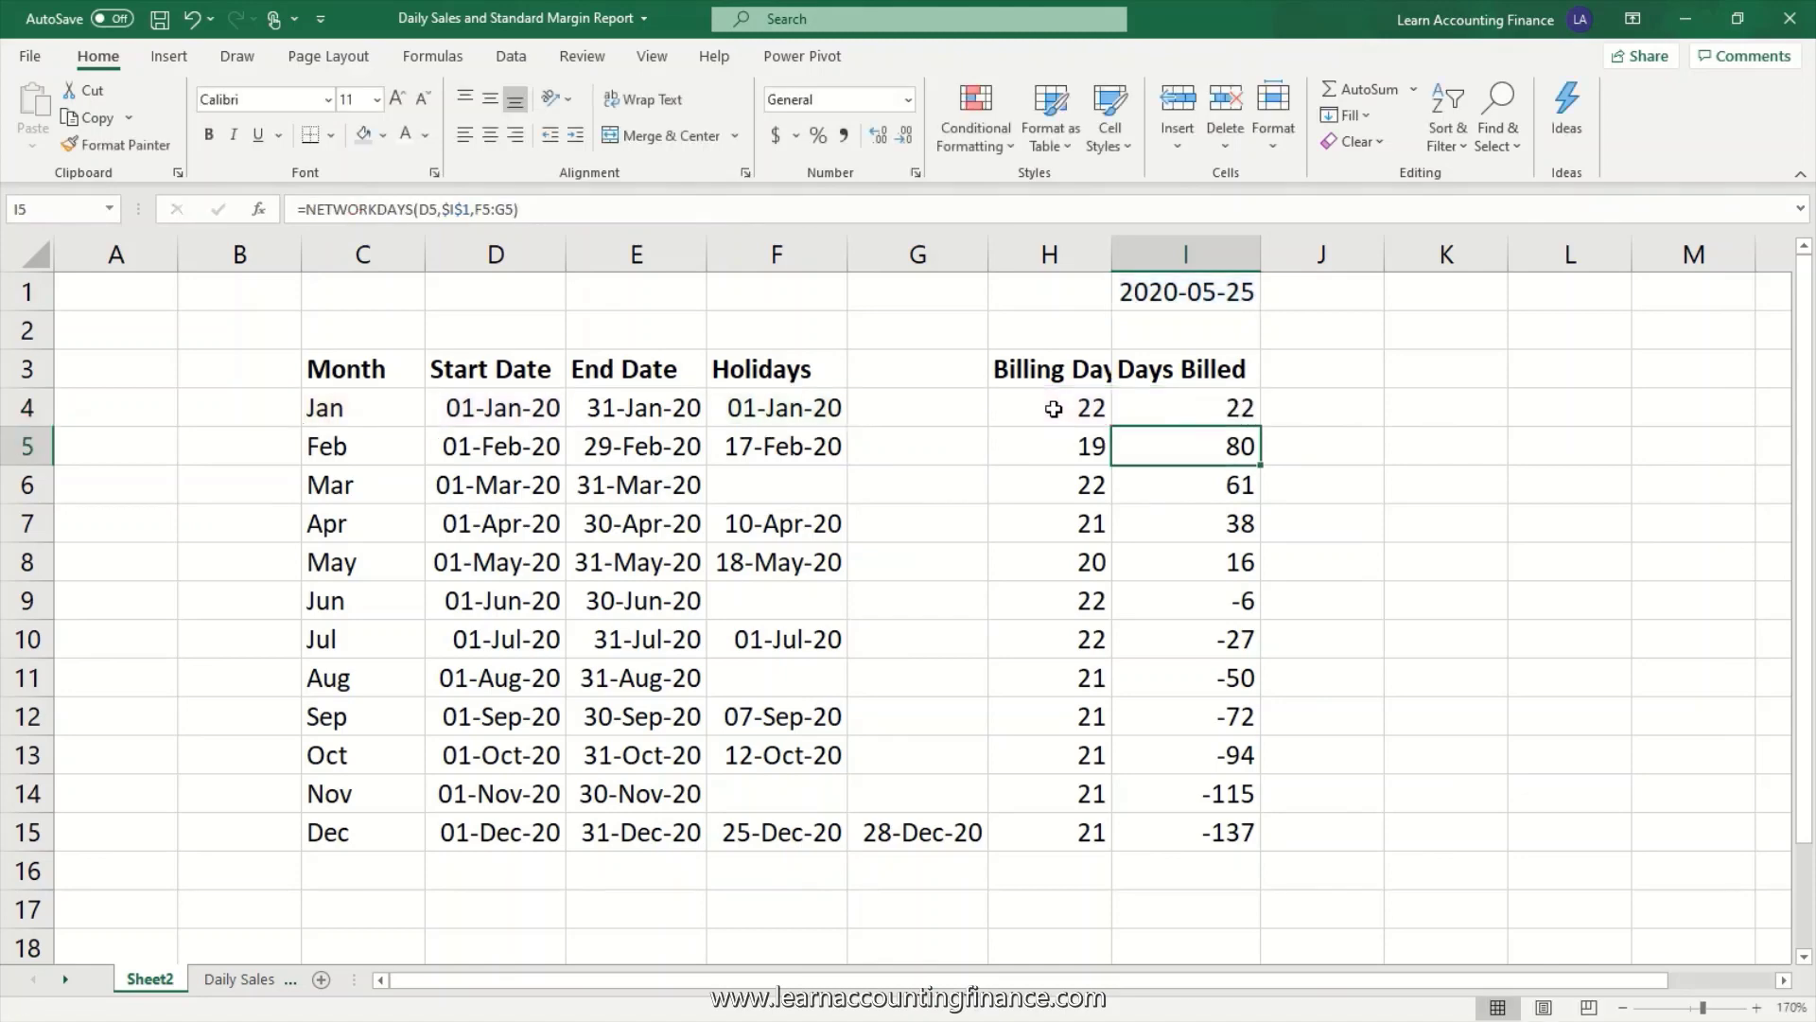
- Fill the IF formula in I4 down through I15 and check May's Days Billed in I8 against the refresh date
key(Up)
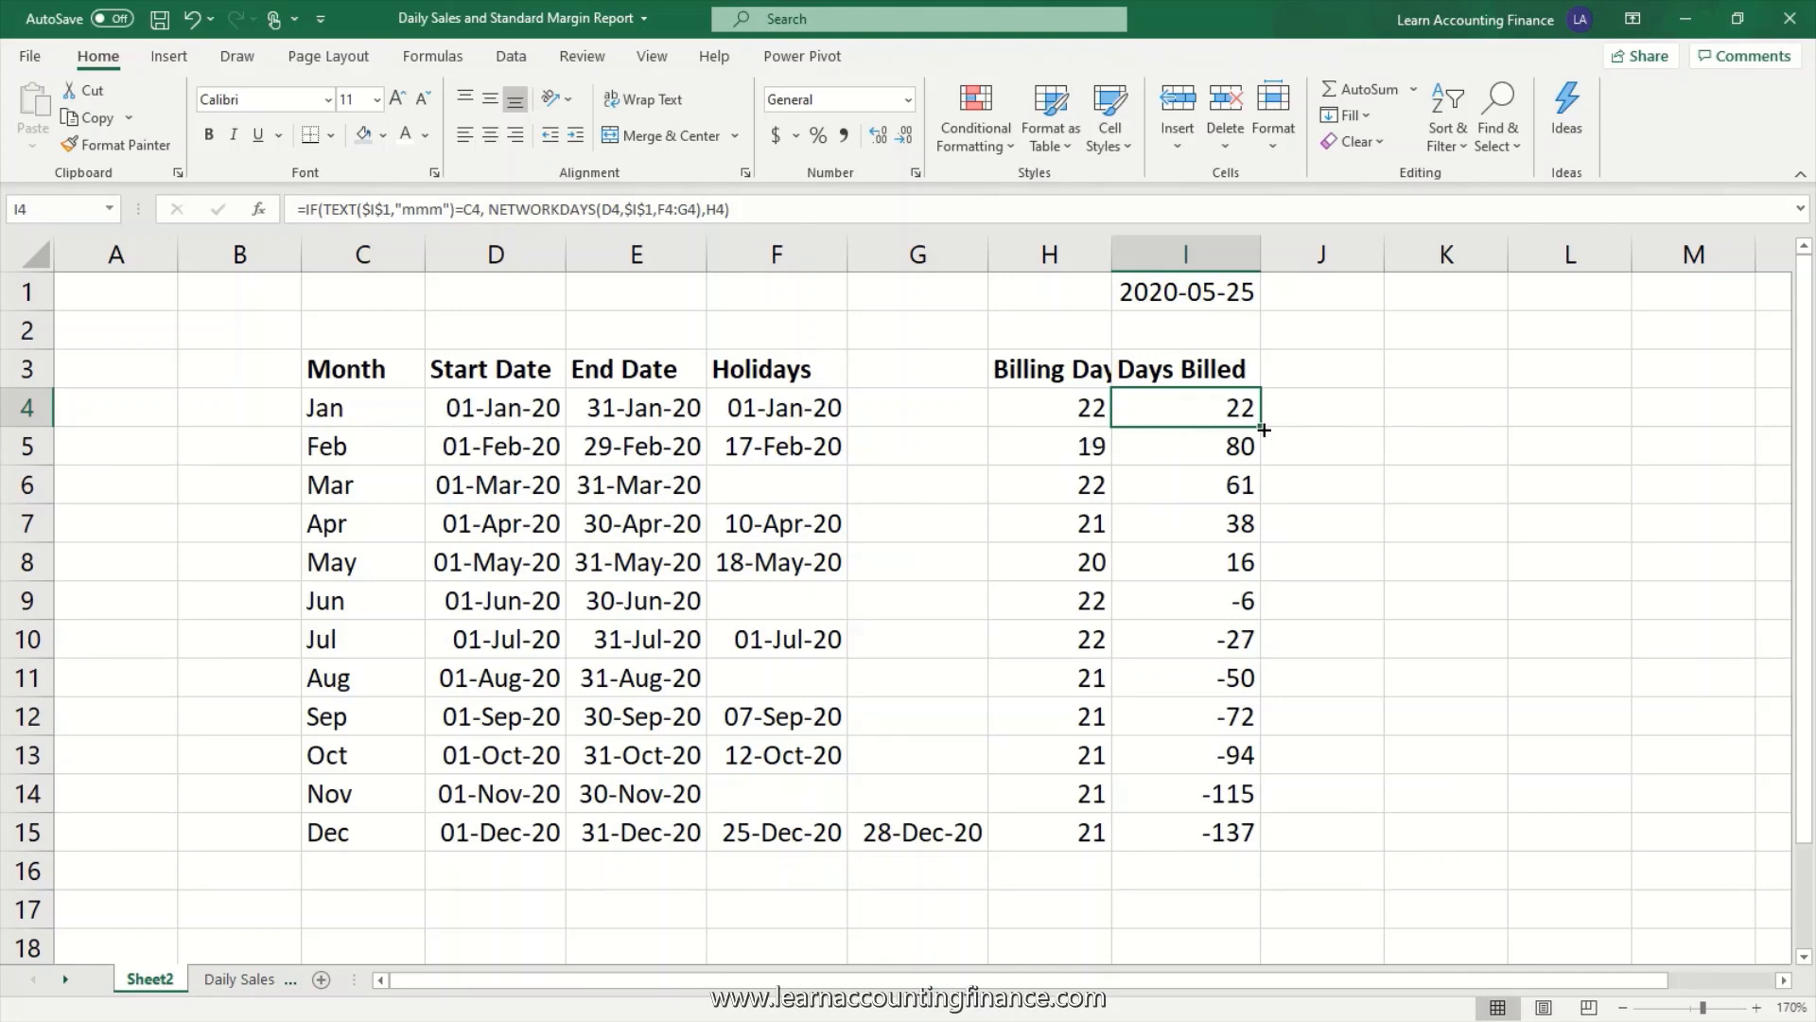
drag(1261, 427, 1262, 845)
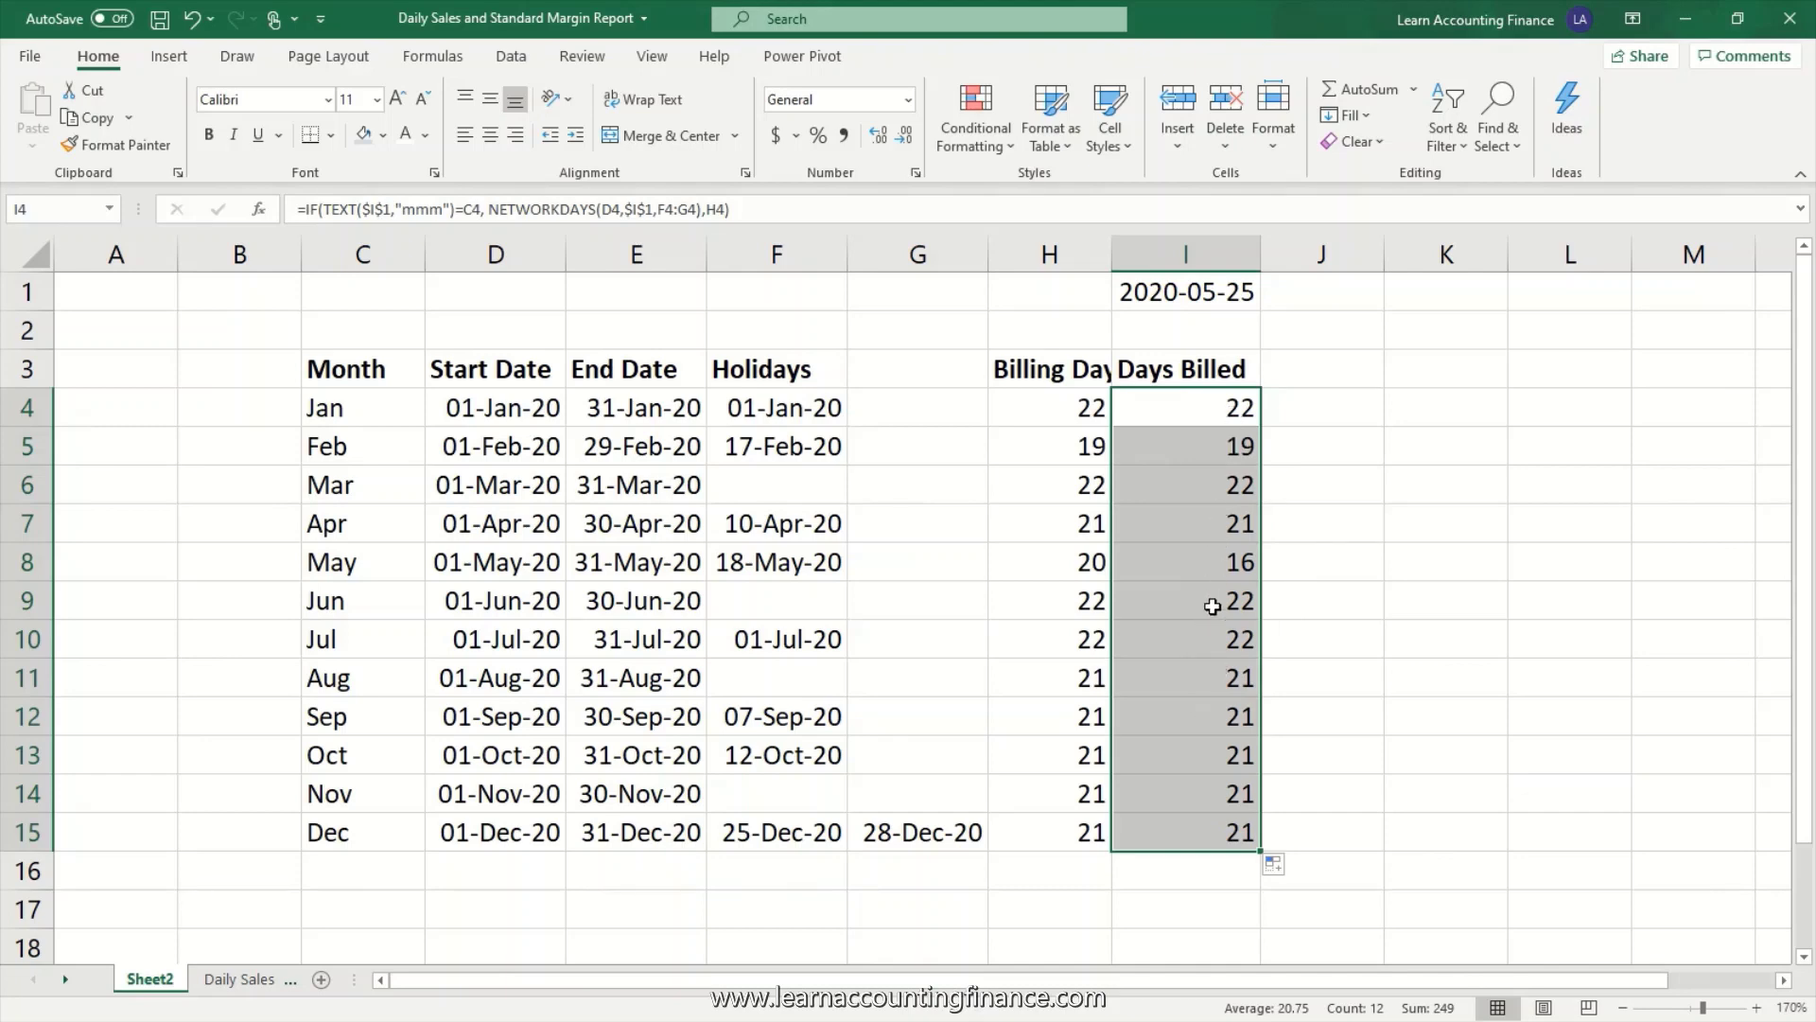
click(1207, 571)
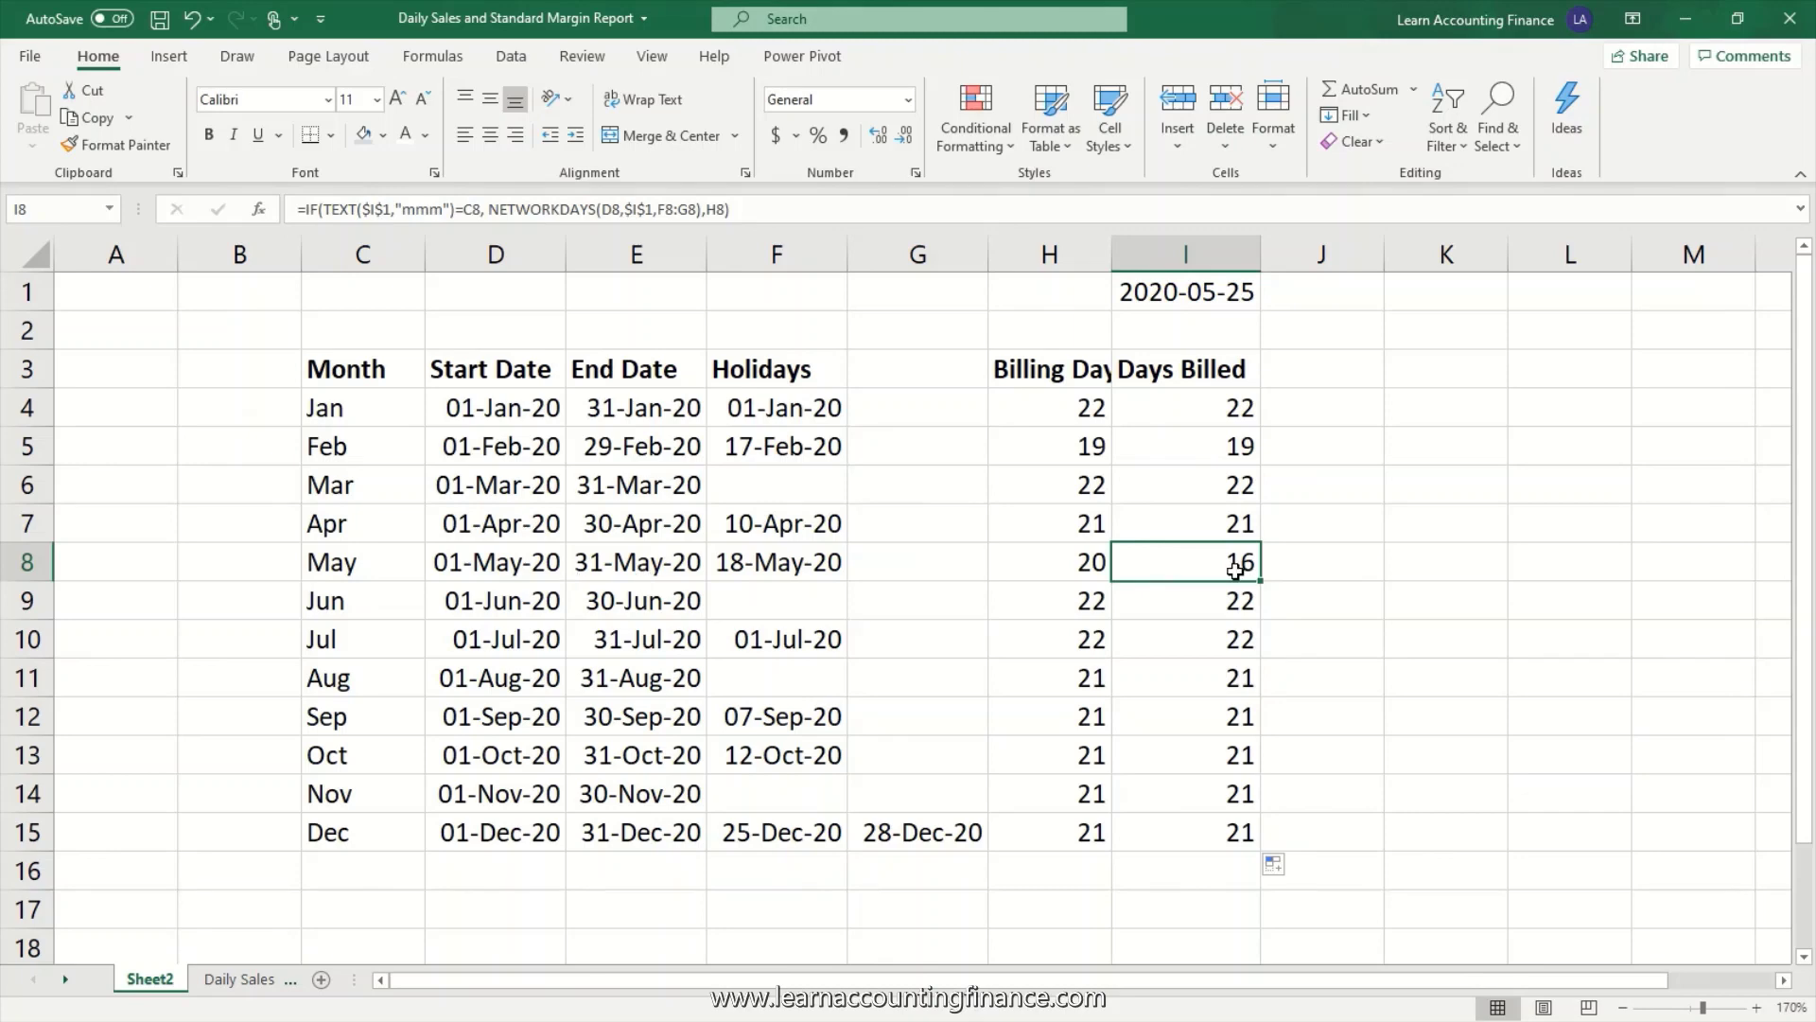
click(1219, 289)
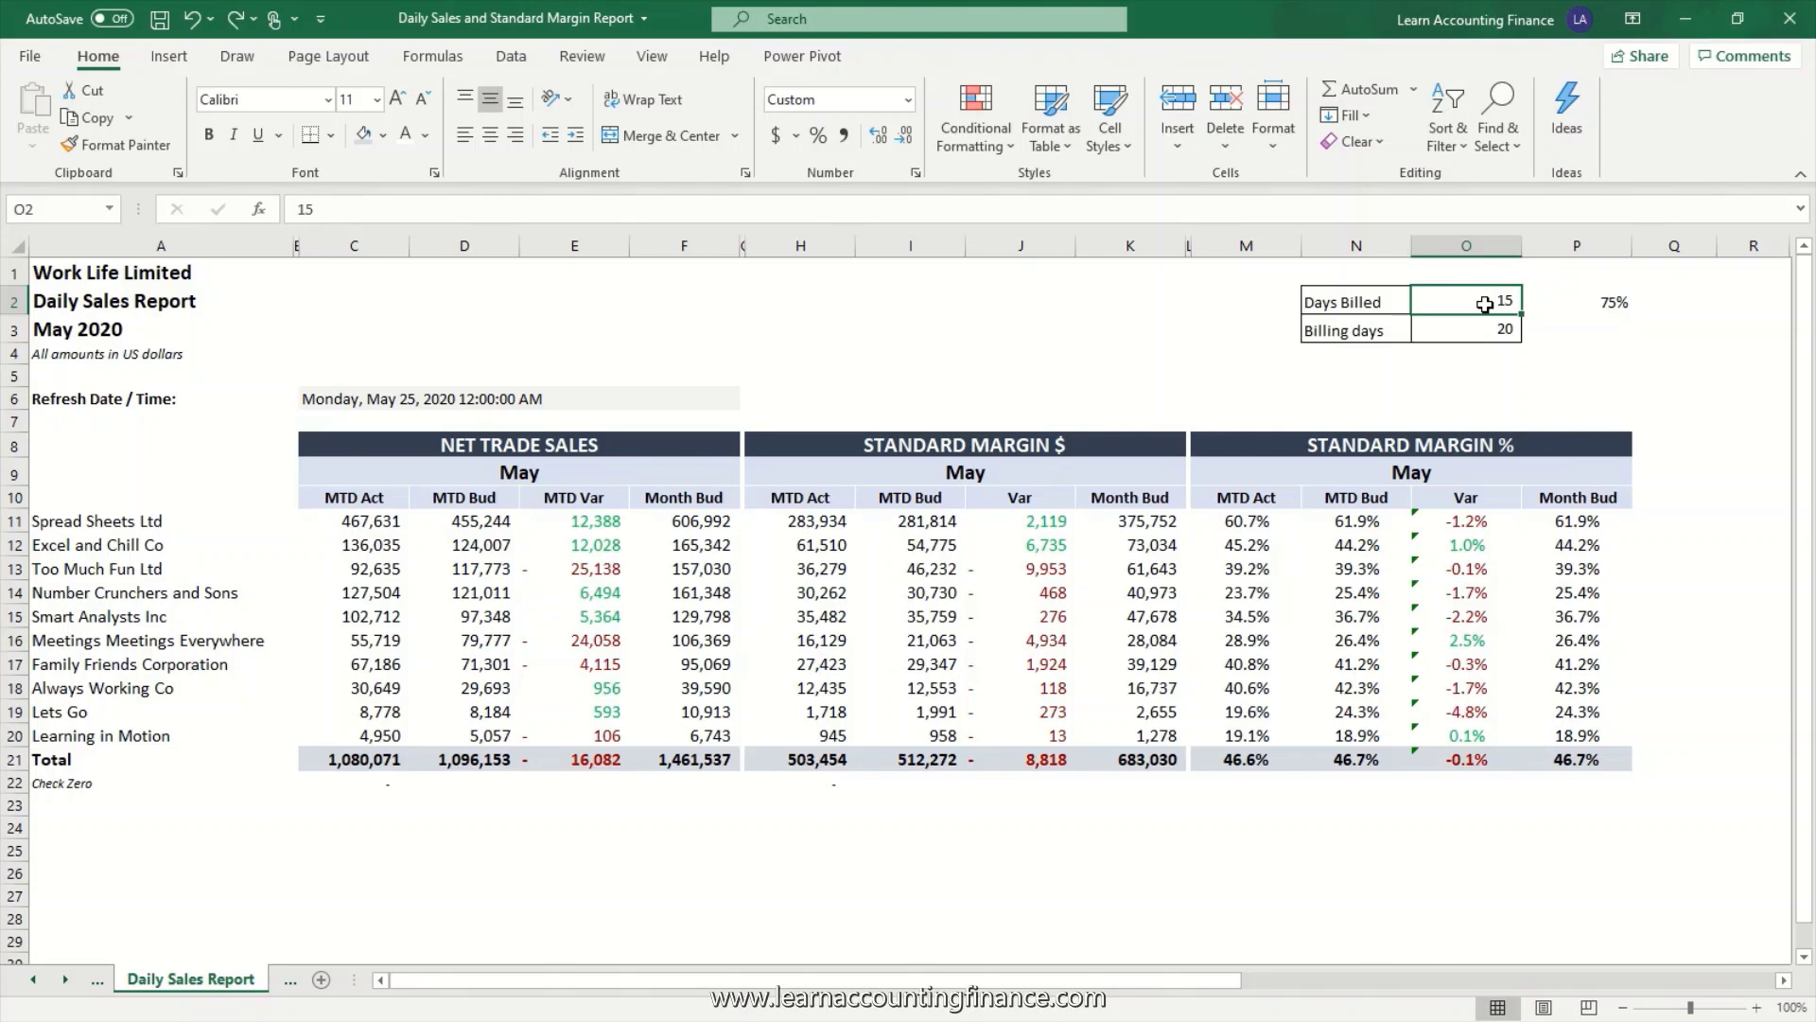
- Start a VLOOKUP for Days Billed in O2 of the Daily Sales Report, looking up C9 in Sheet2 columns C:I
text(=vlookup()
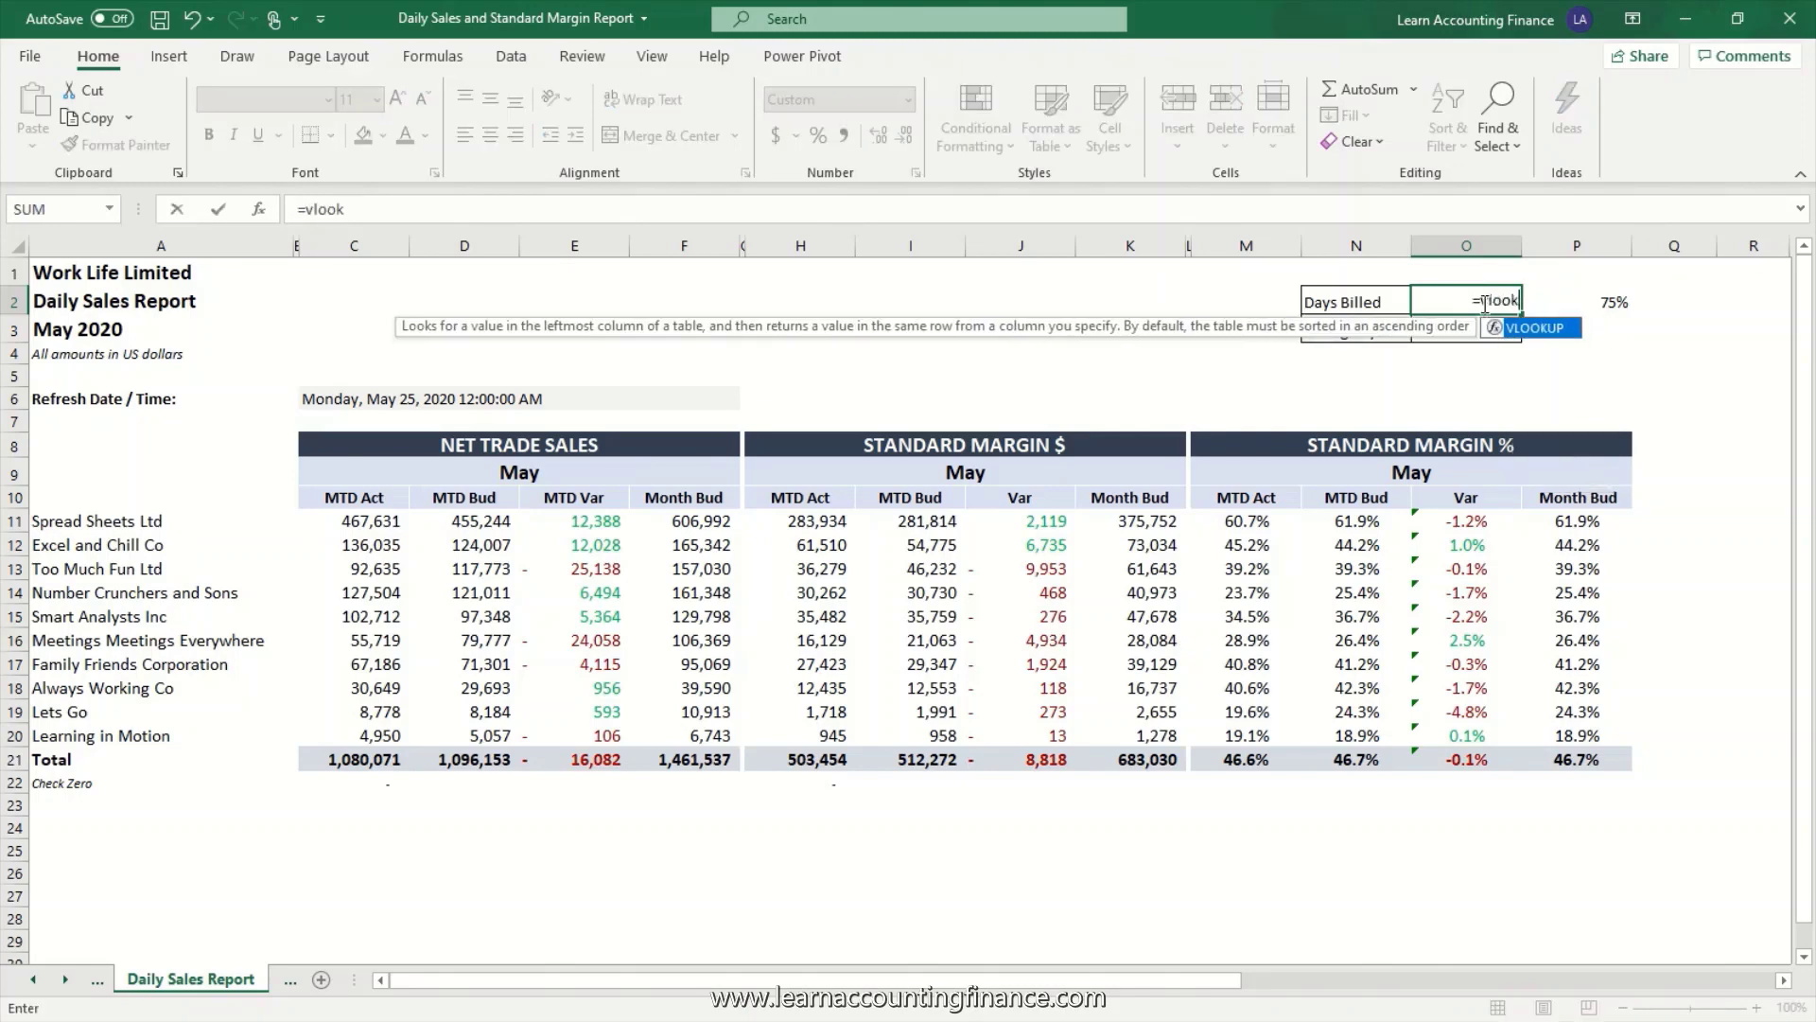
click(508, 481)
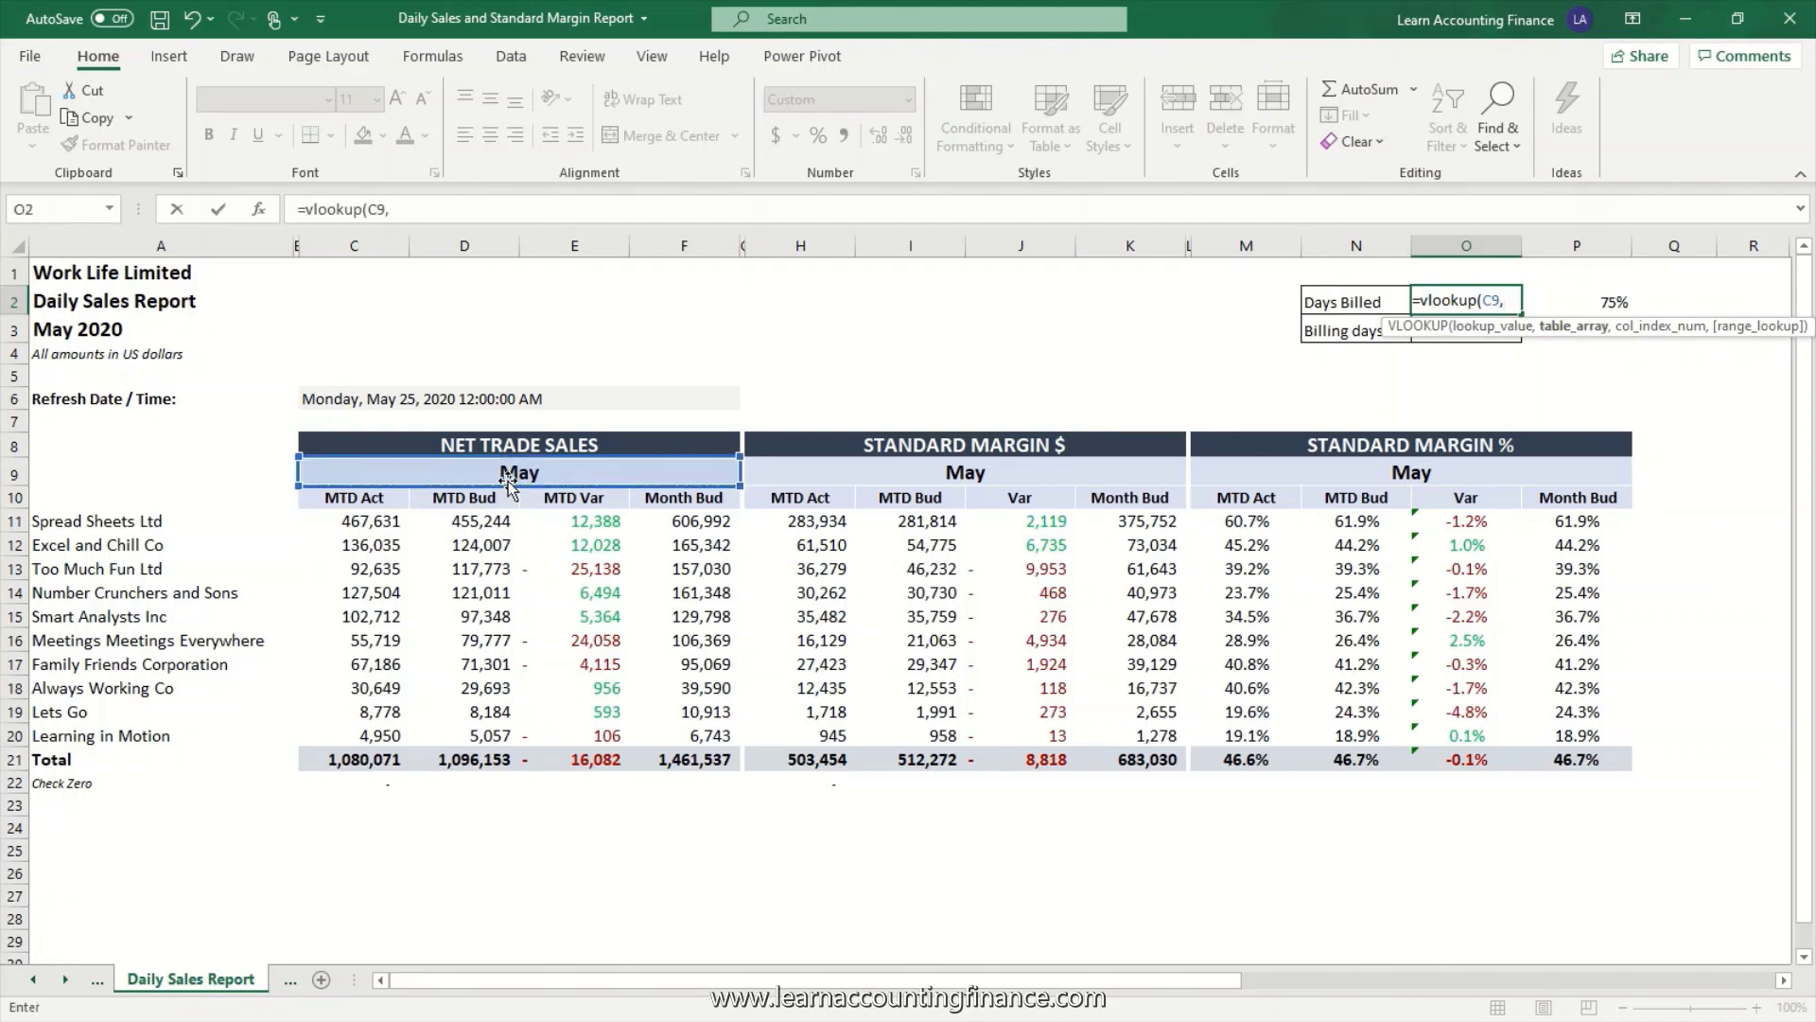
text(,)
click(33, 979)
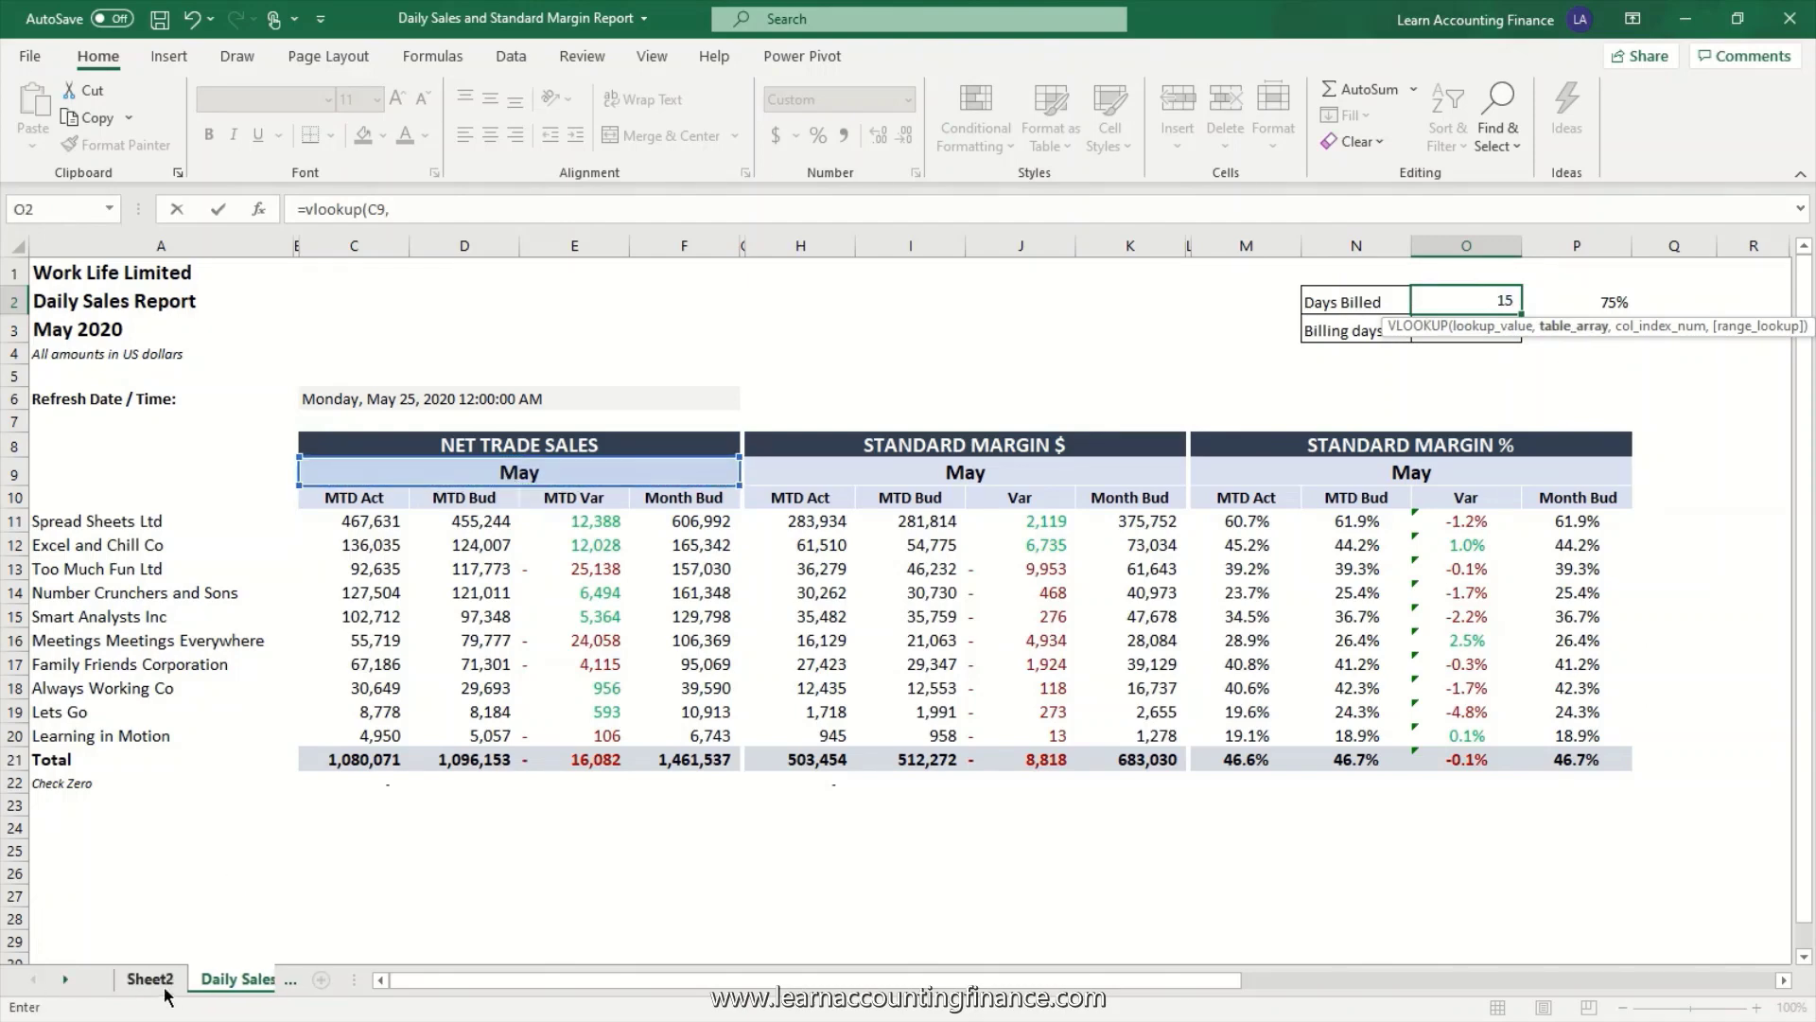
click(150, 978)
drag(367, 253, 1173, 294)
text(,)
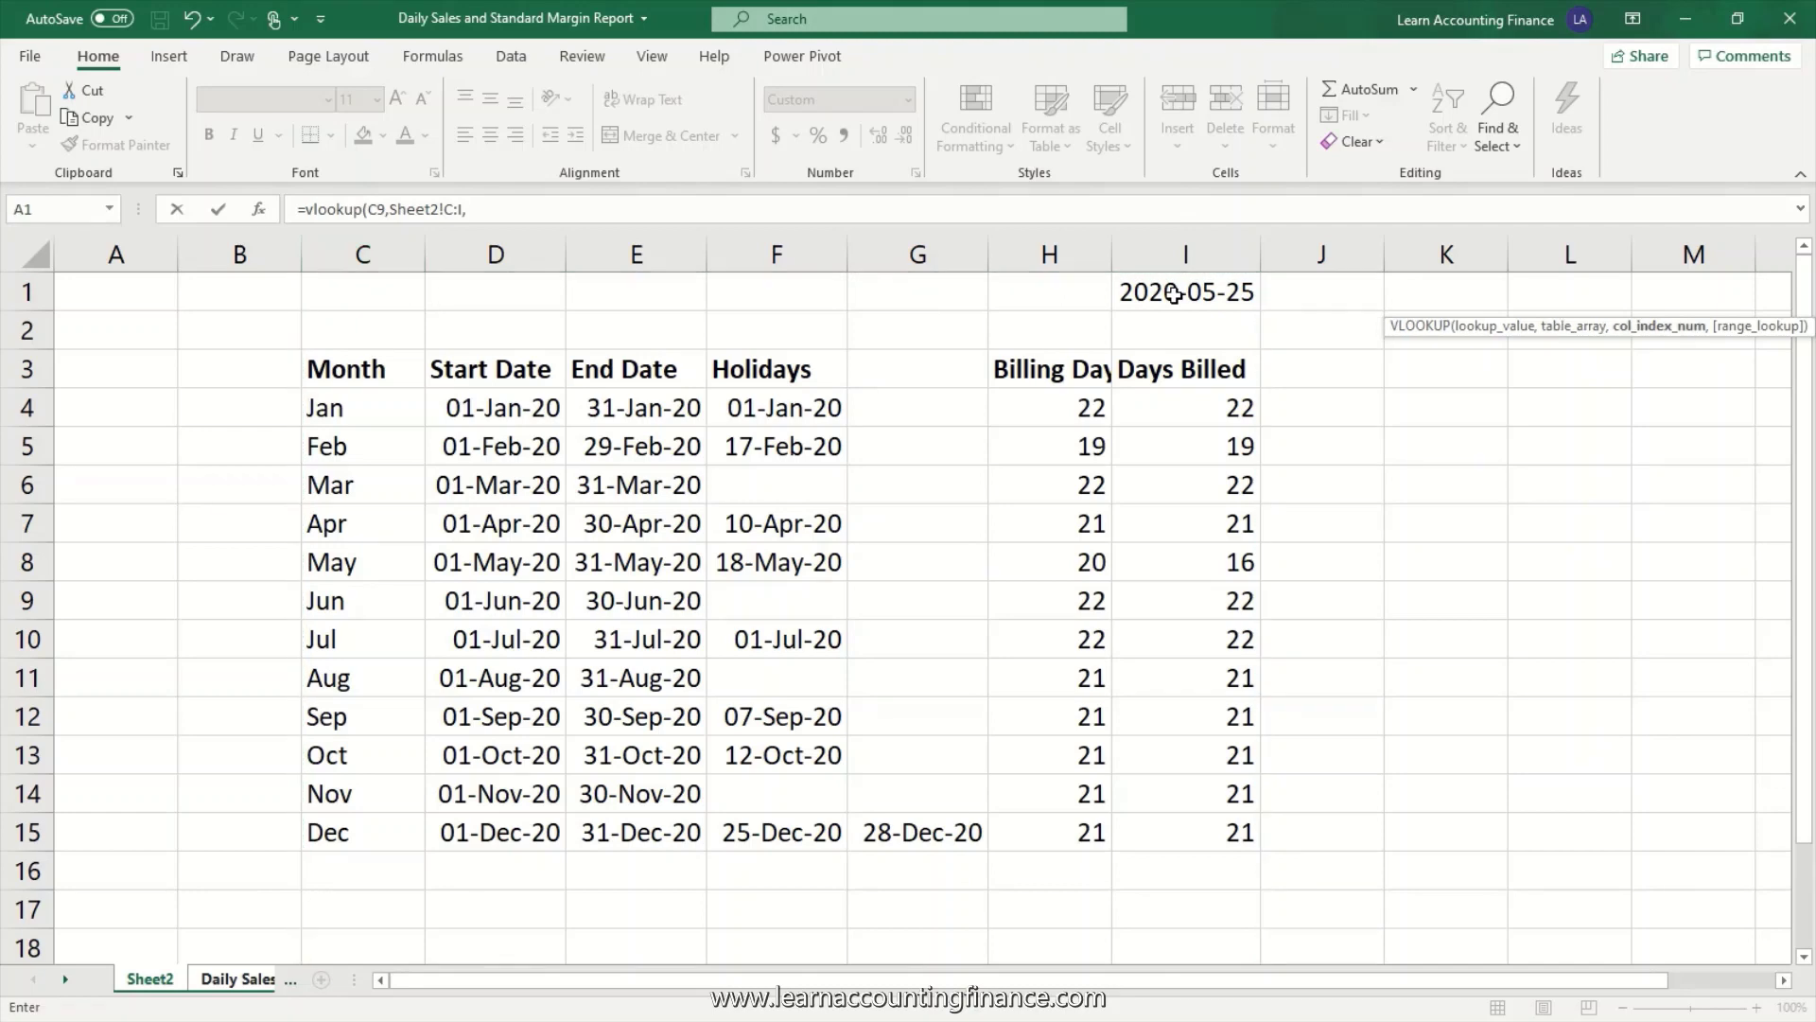
- Complete the Days Billed VLOOKUP with column index 7 and 0 for an exact match
text(7,)
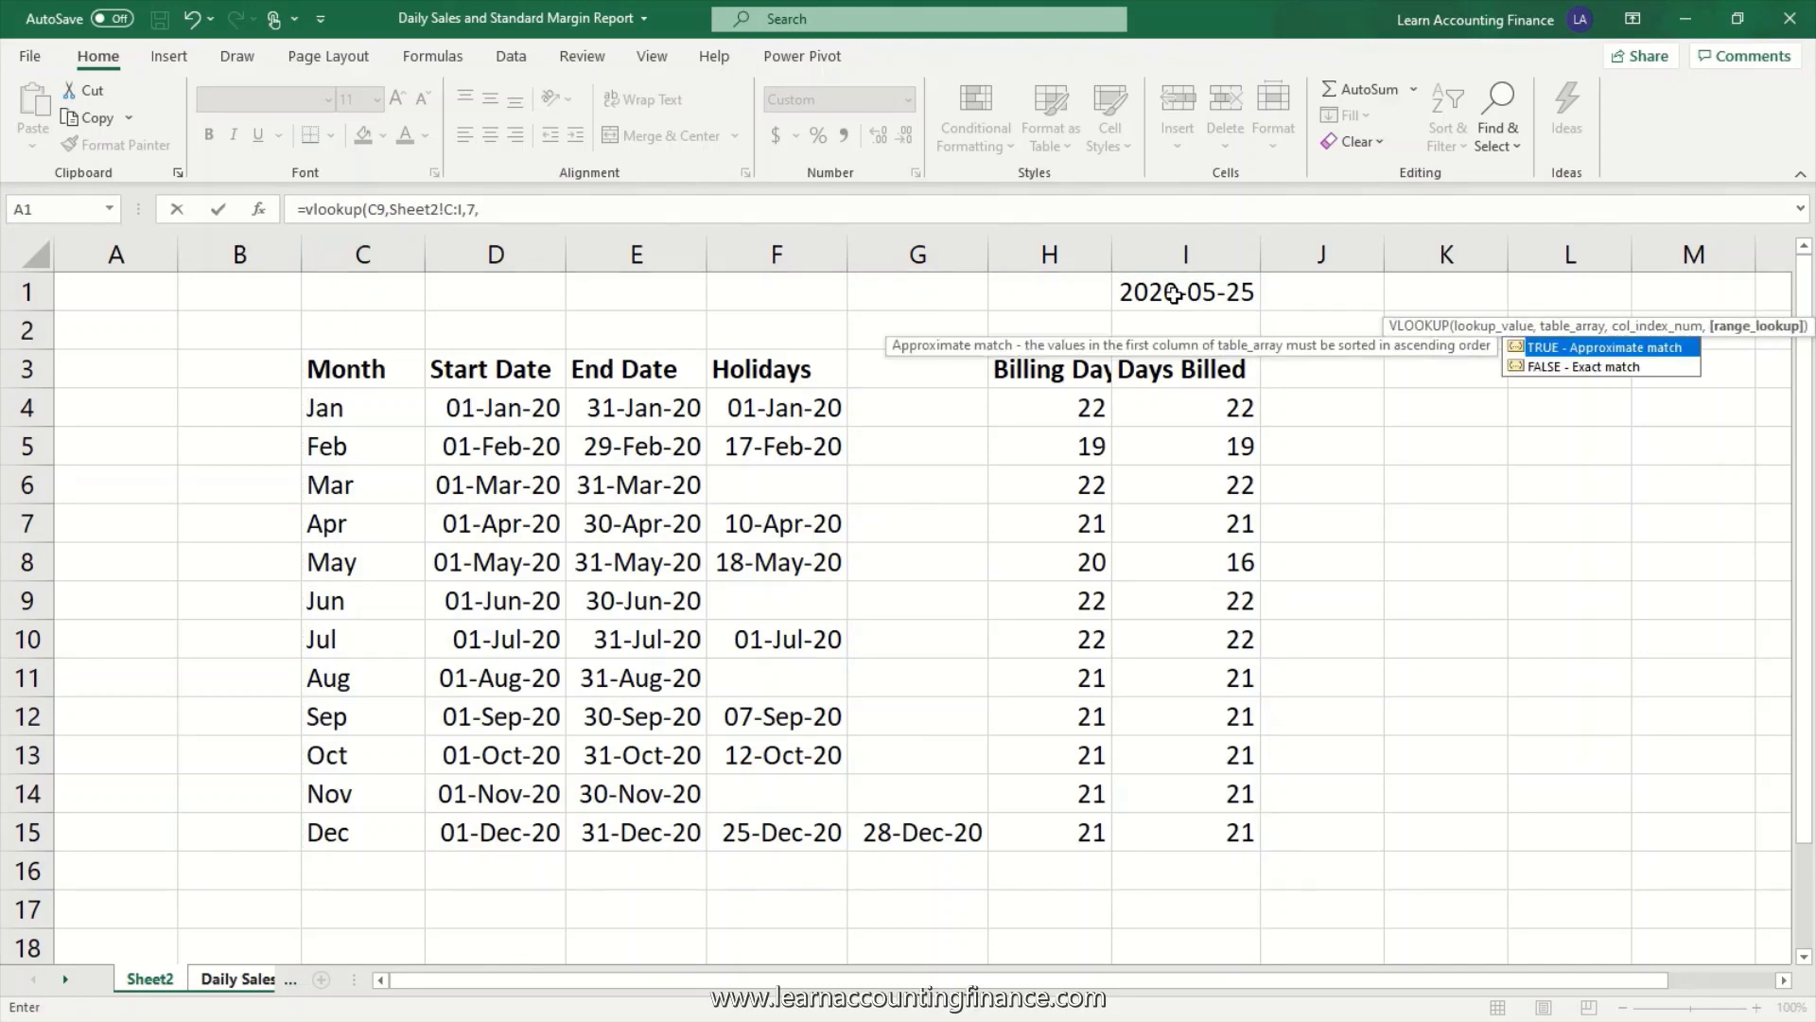
text(0))
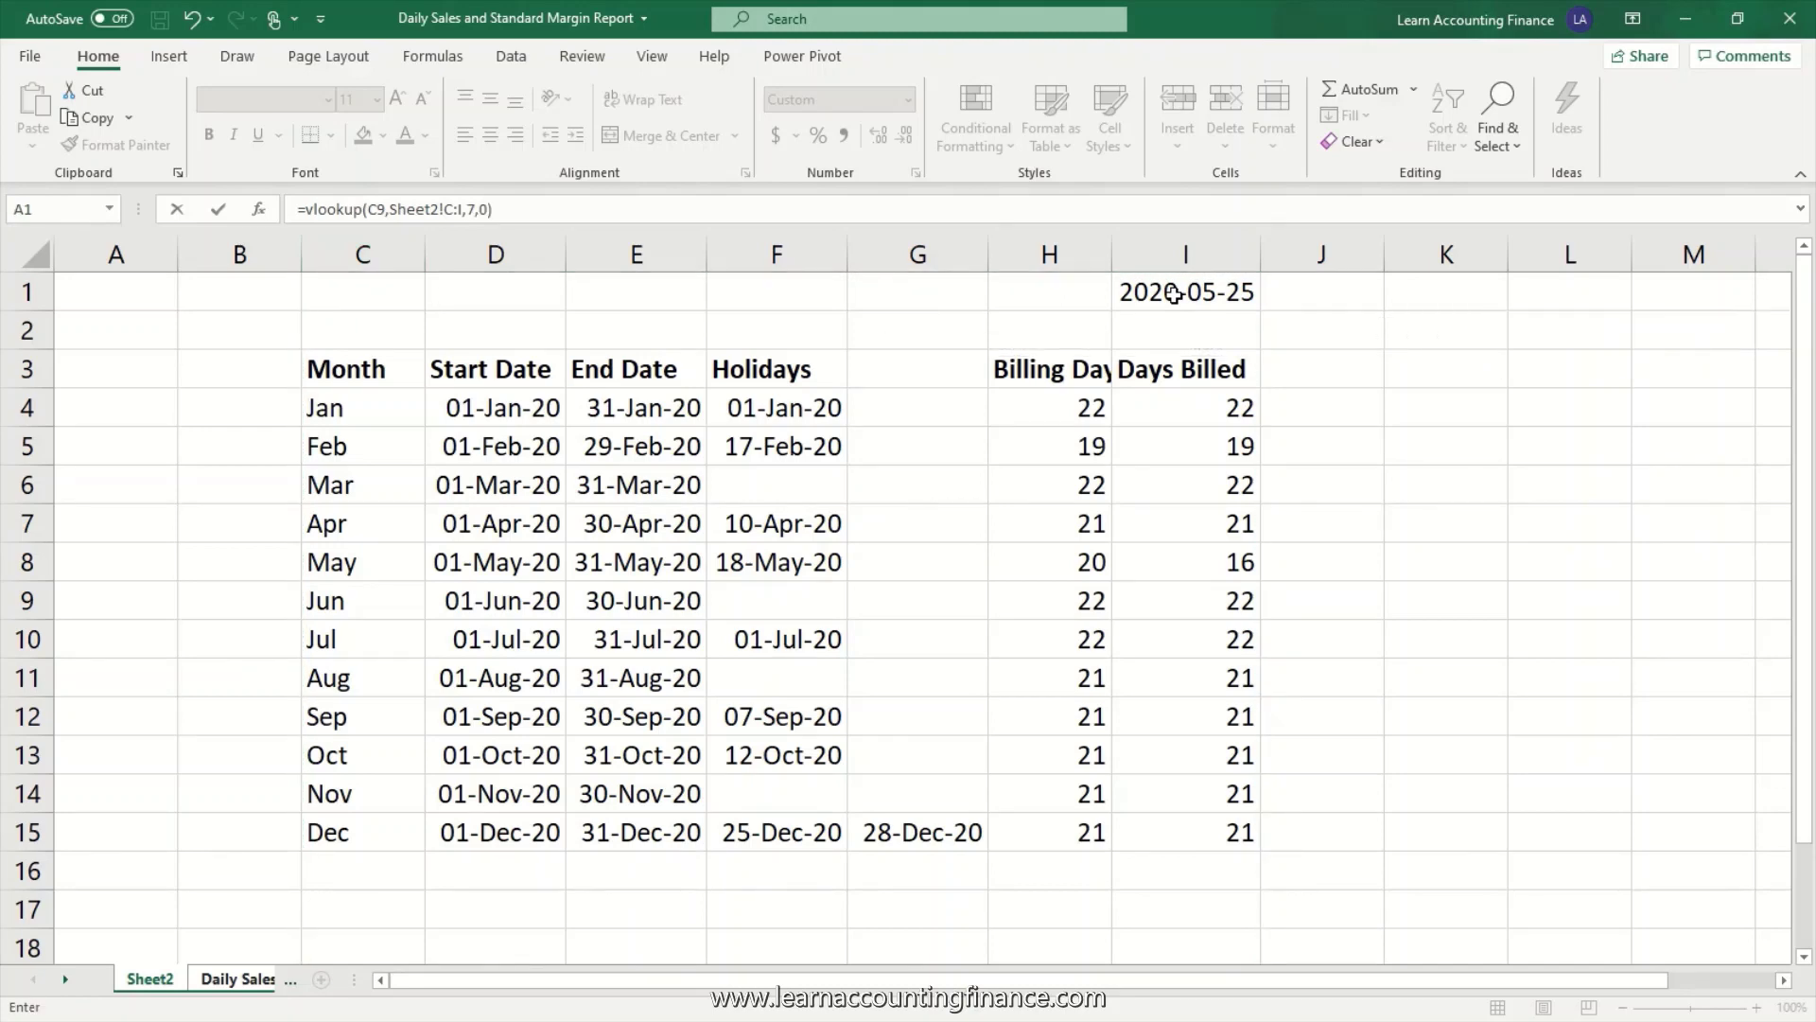
click(473, 208)
text(7)
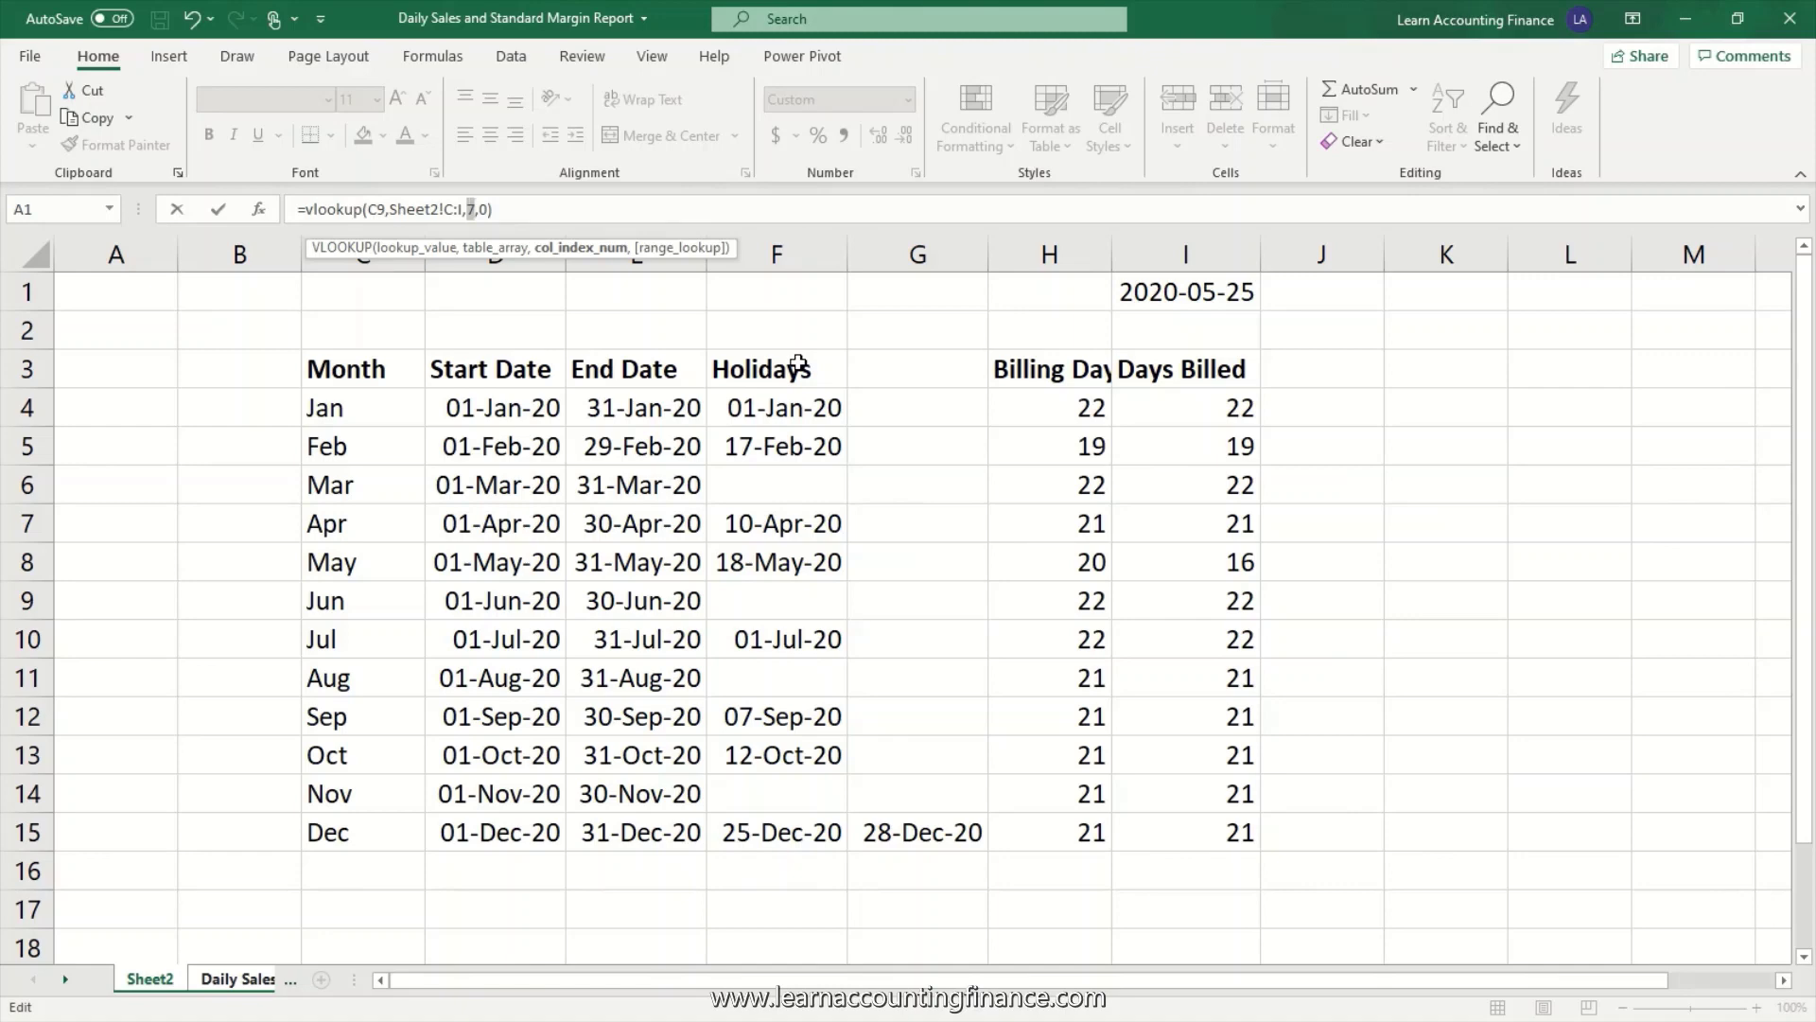
click(526, 202)
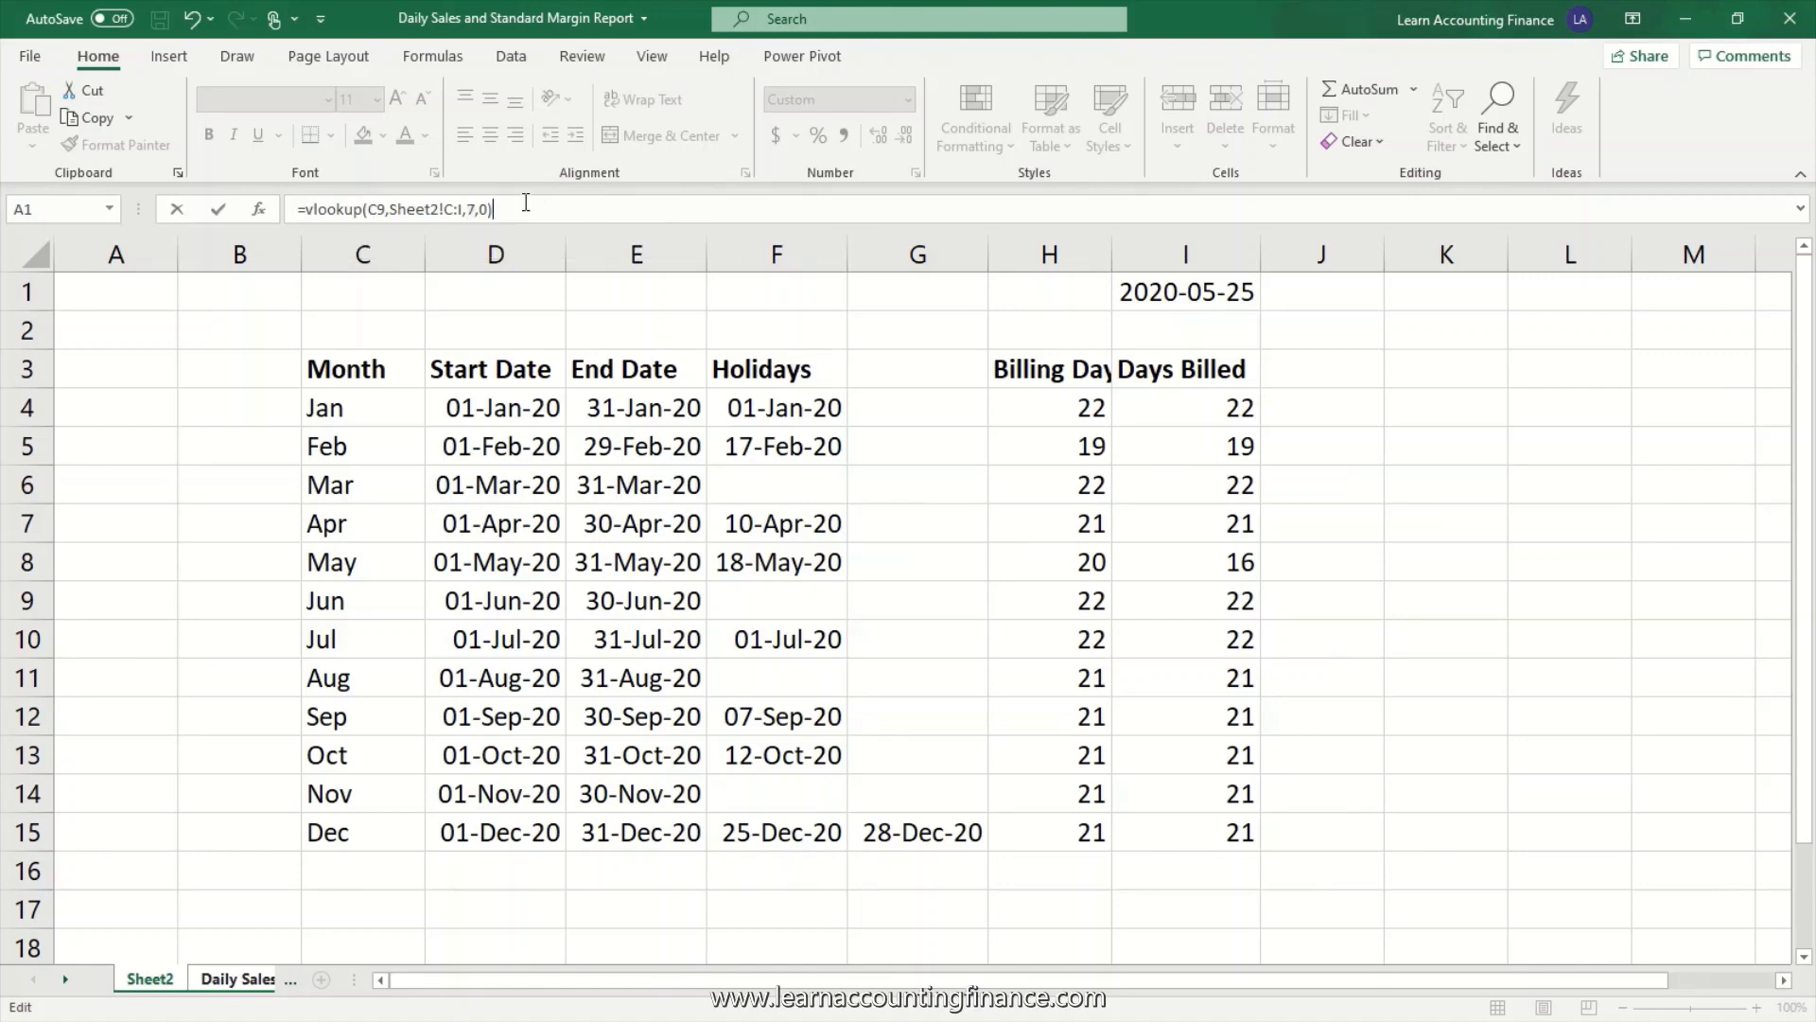
key(Return)
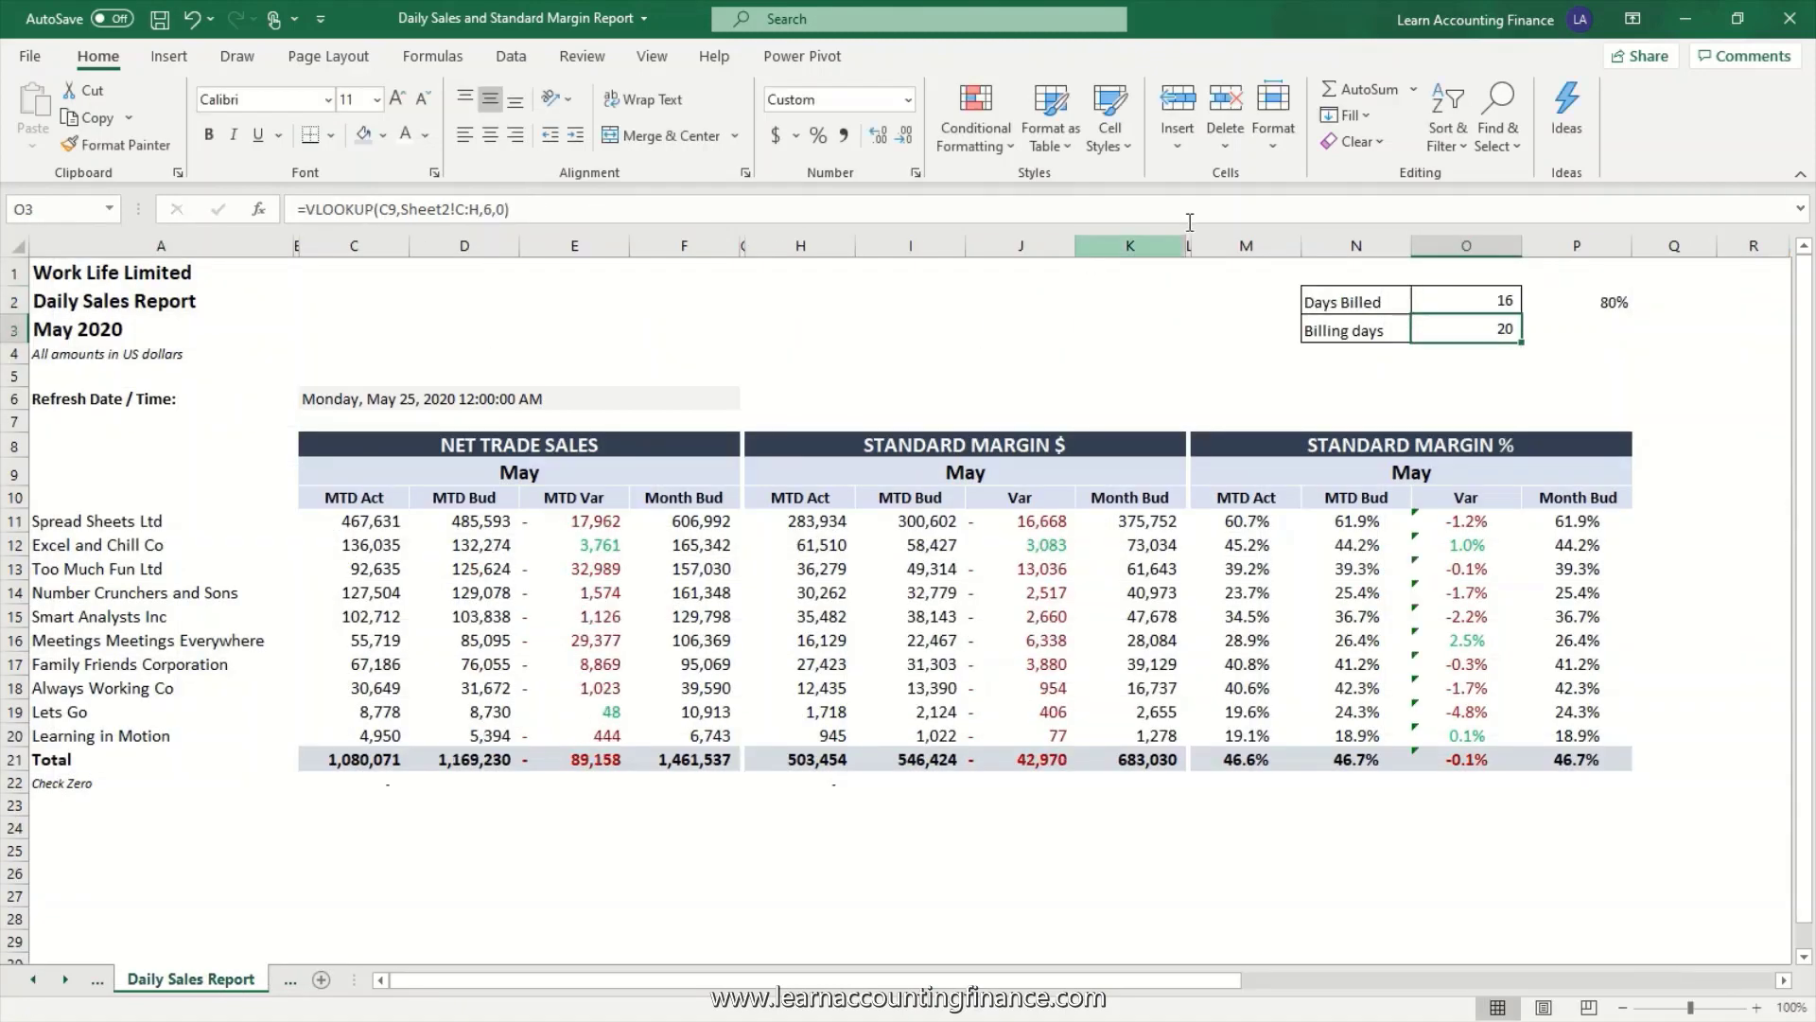
- Compare the Days Billed lookup in O2 with May's row and the refresh date on Sheet2, and return to the report
click(1511, 303)
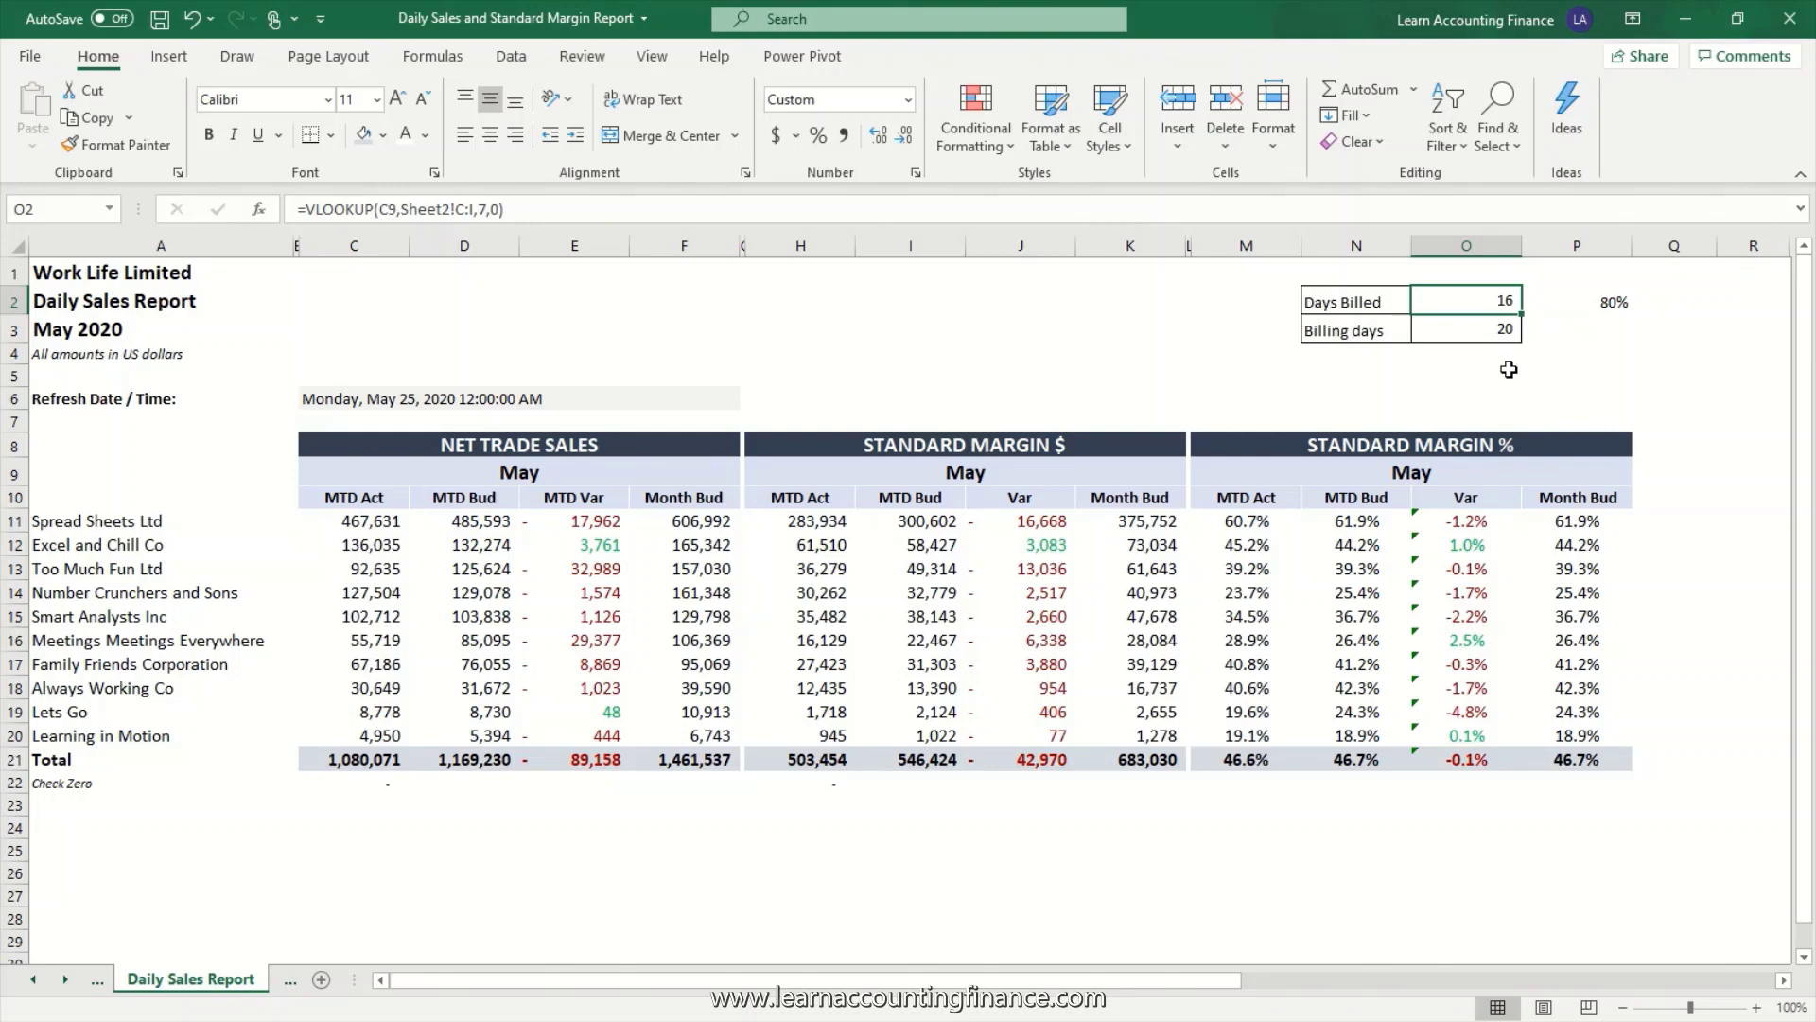
click(36, 980)
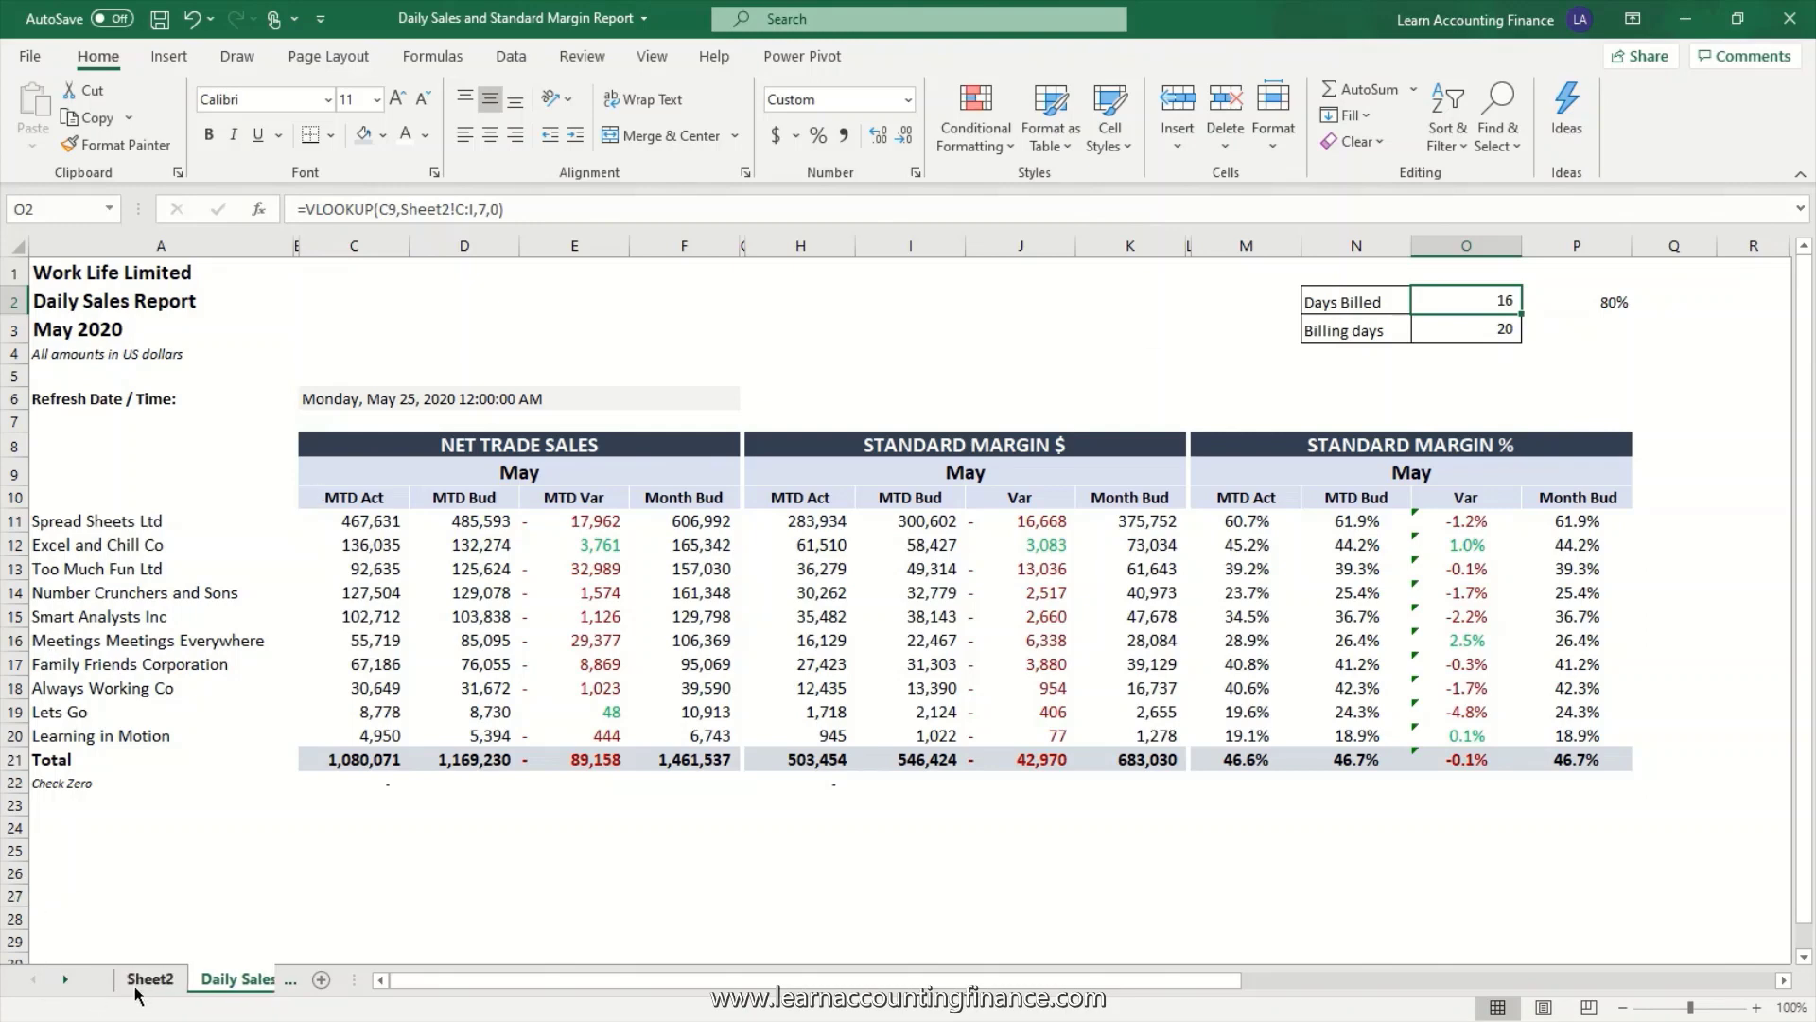
click(135, 986)
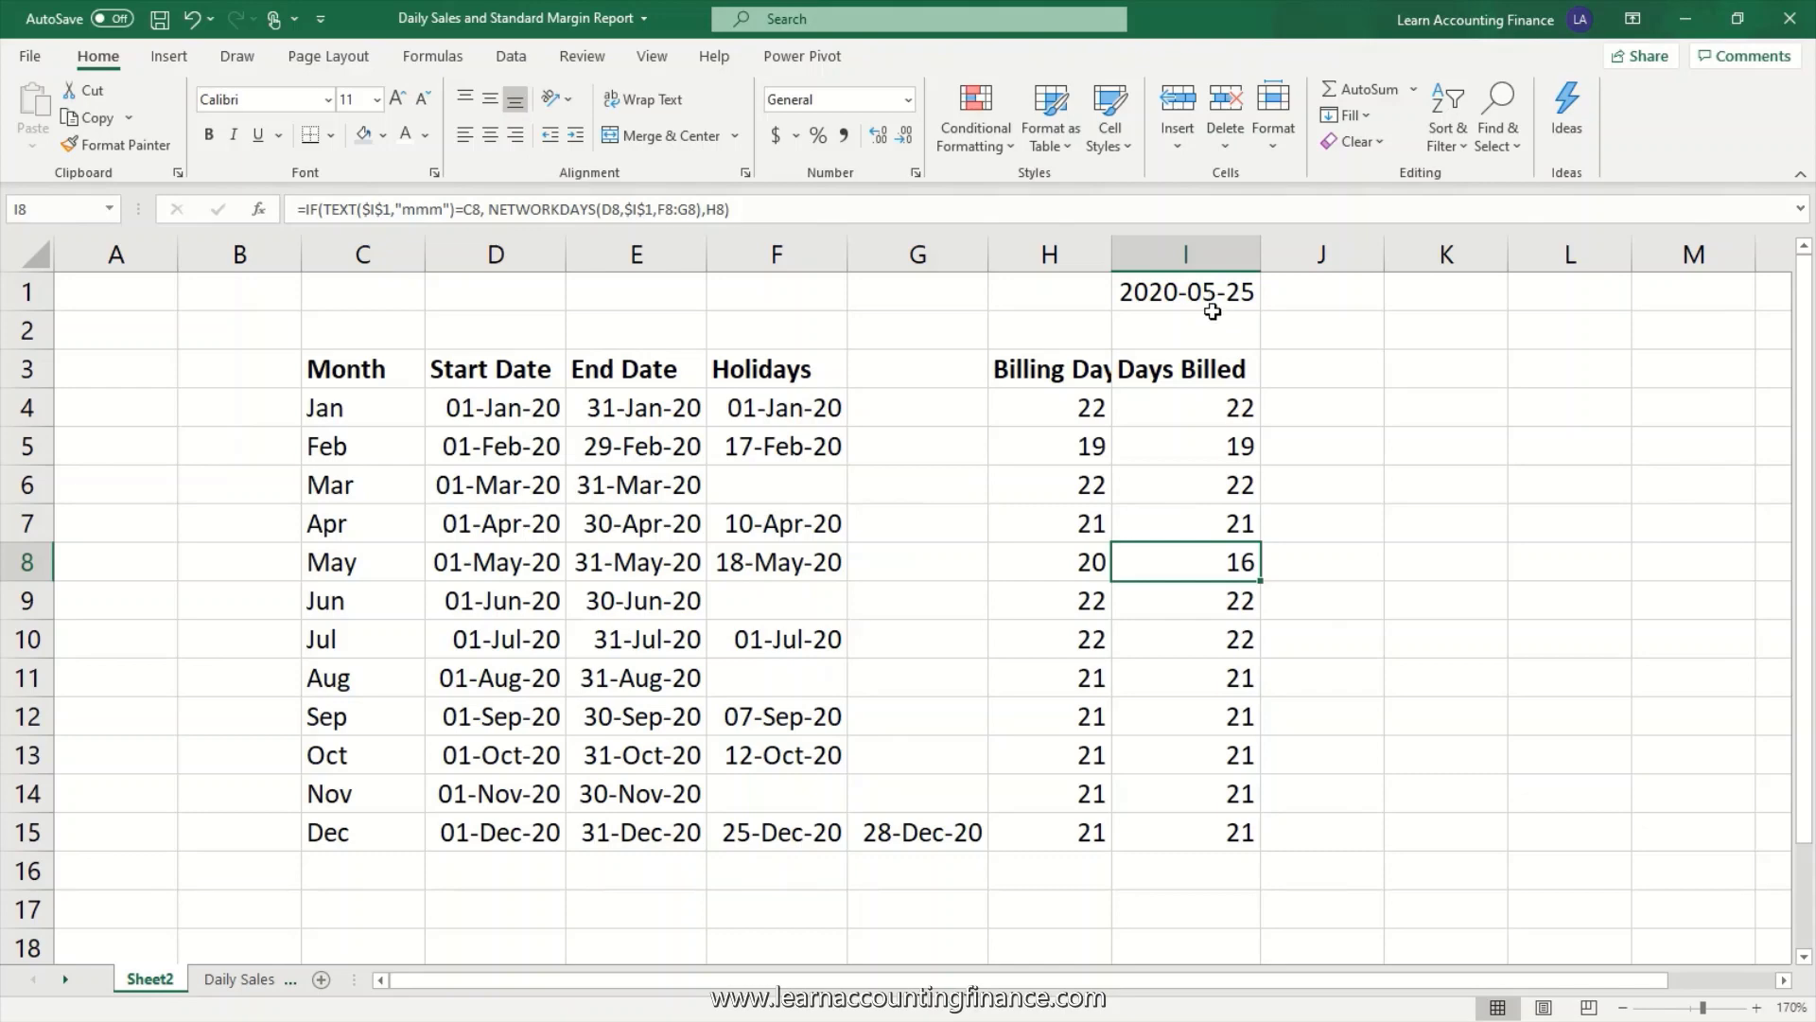
click(201, 981)
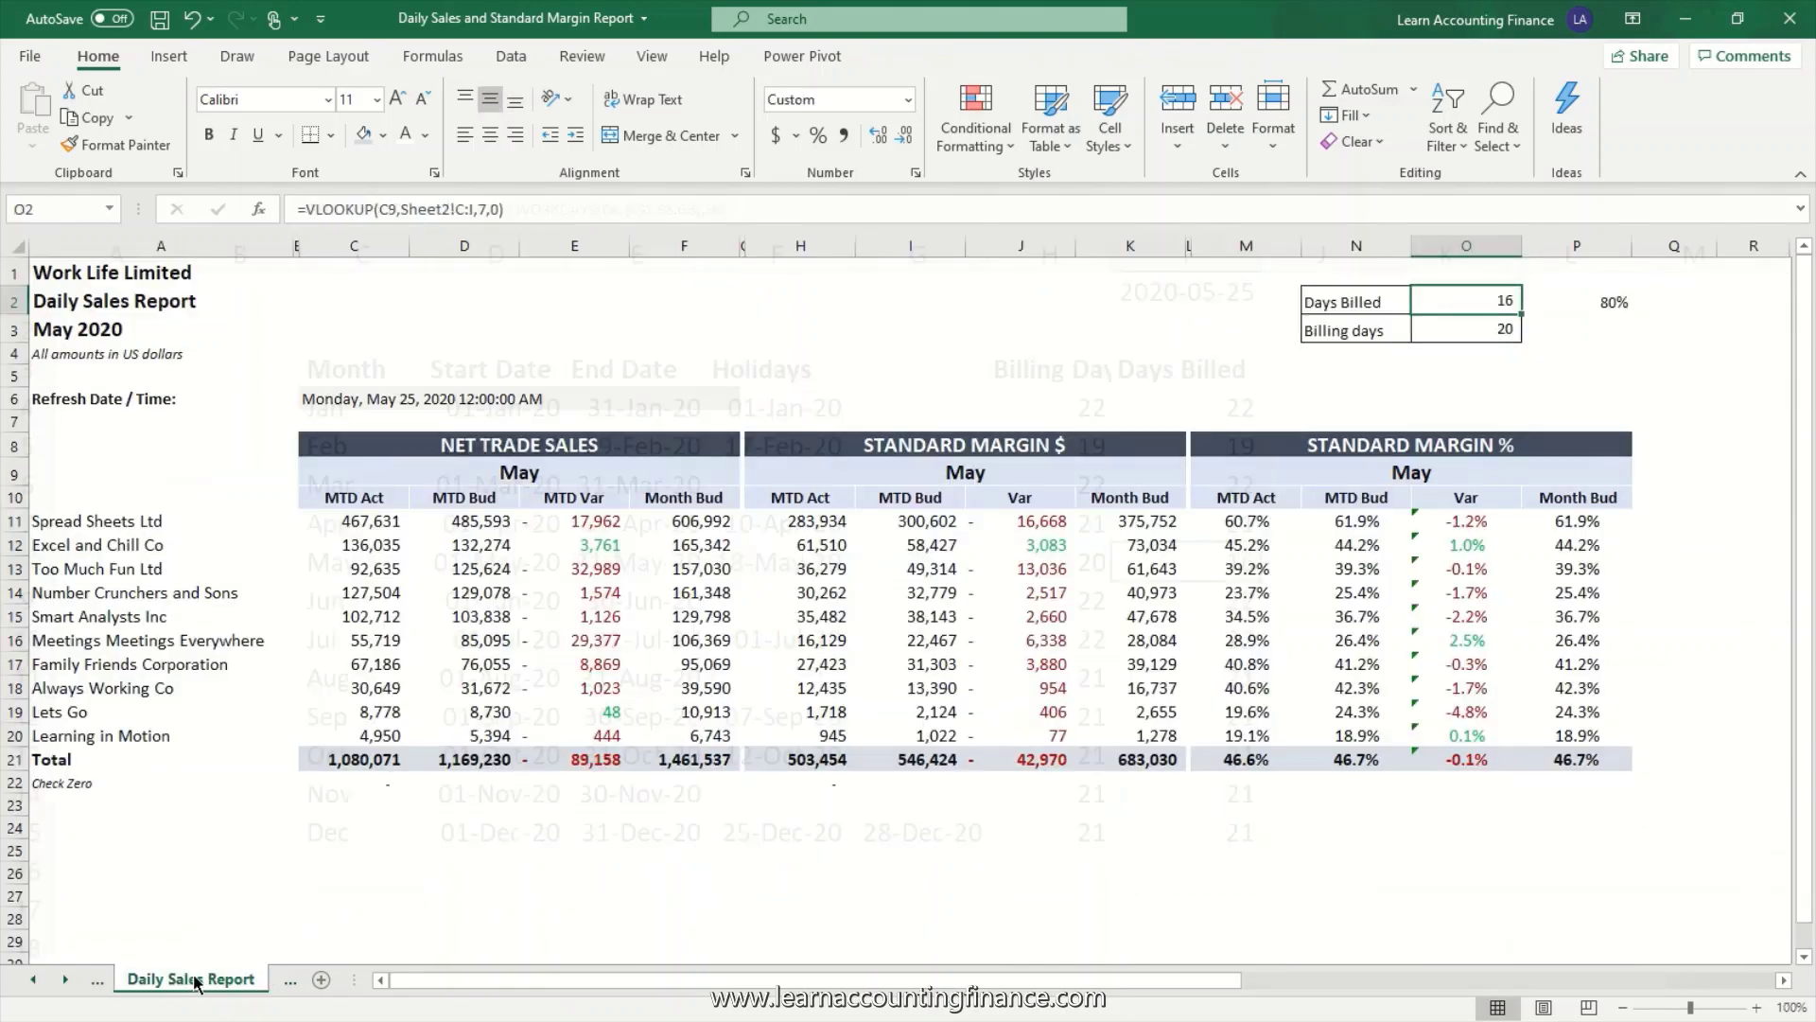
click(421, 400)
click(375, 208)
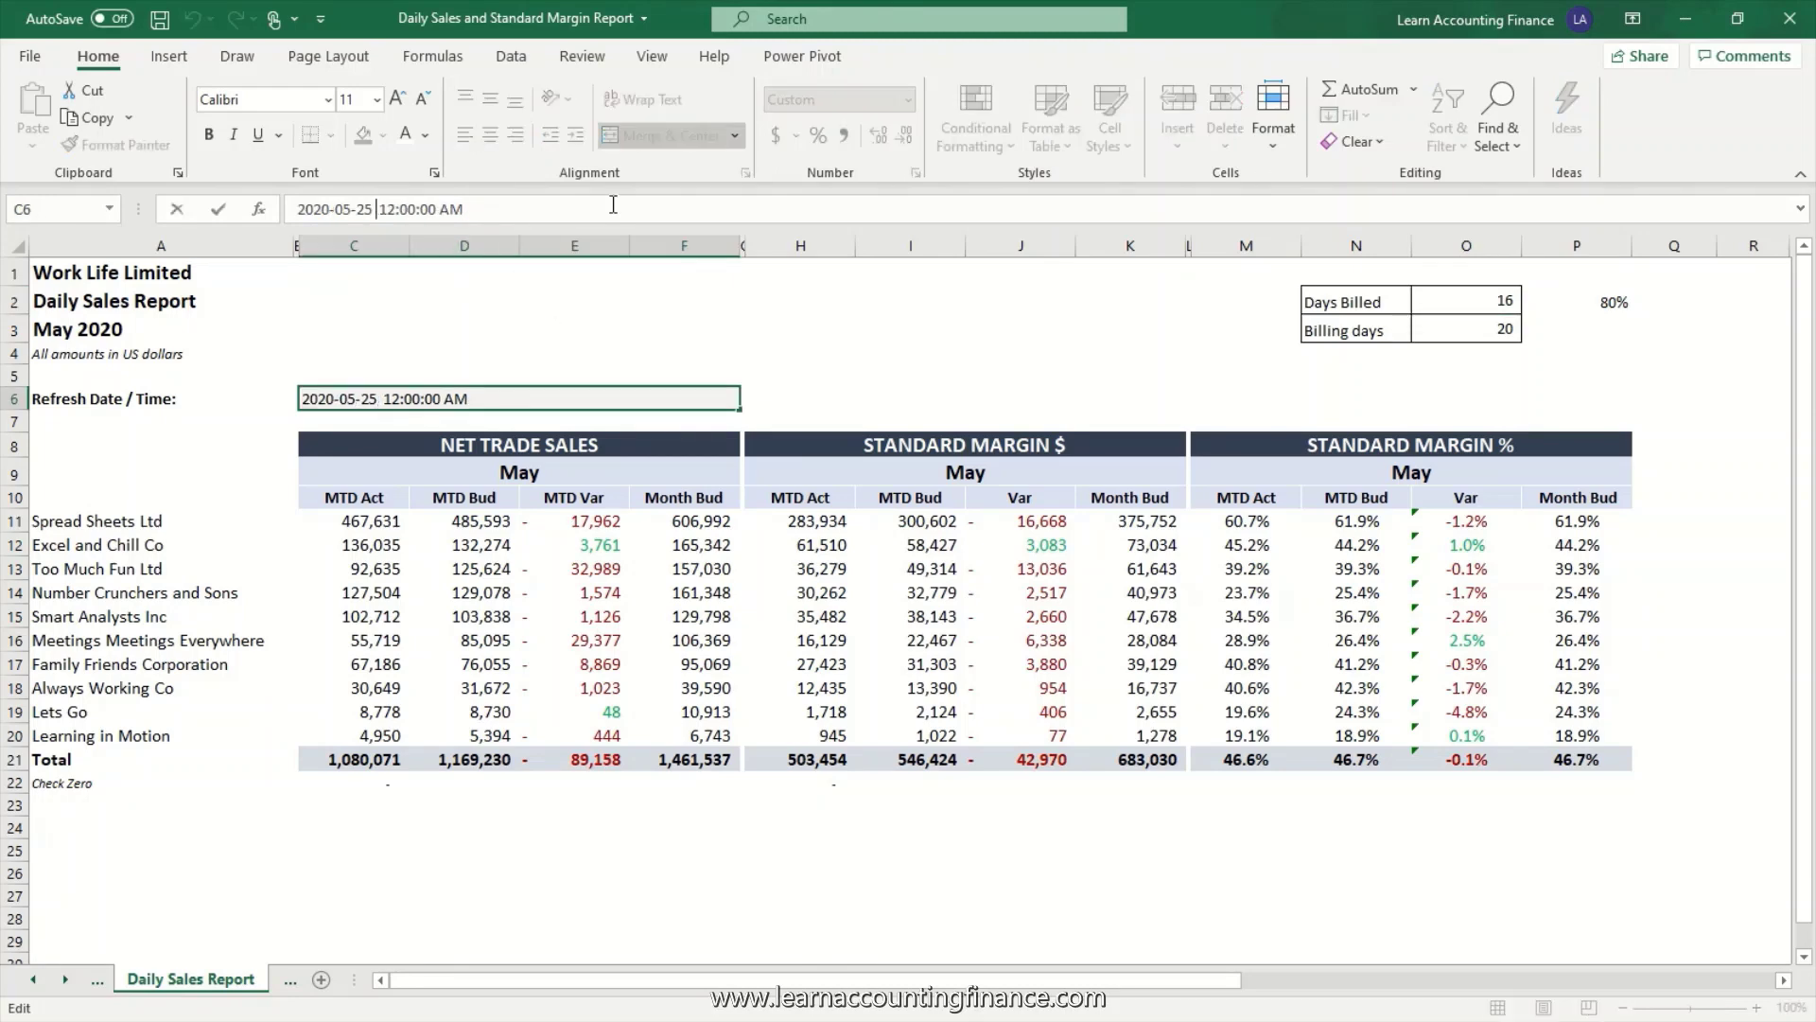
key(shift+Left)
key(shift+Left)
key(Escape)
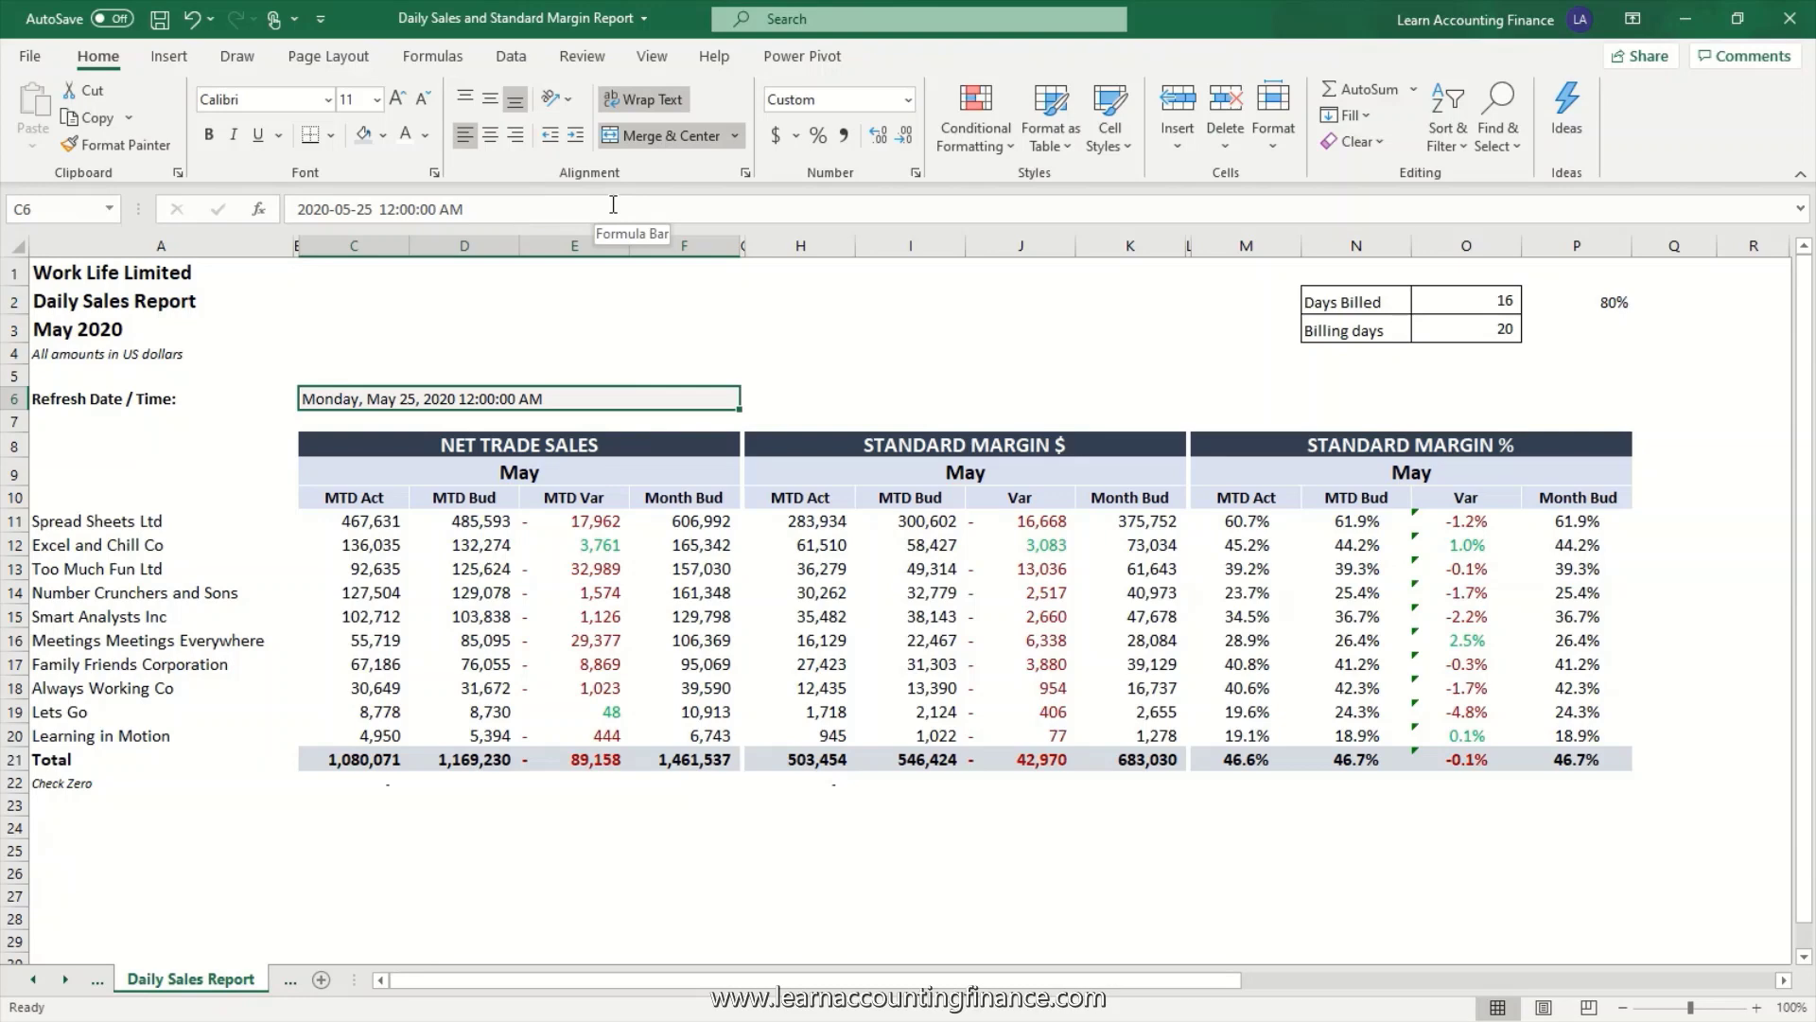
- Set the report's refresh date in C6 to May 31, 2020
text(May 31)
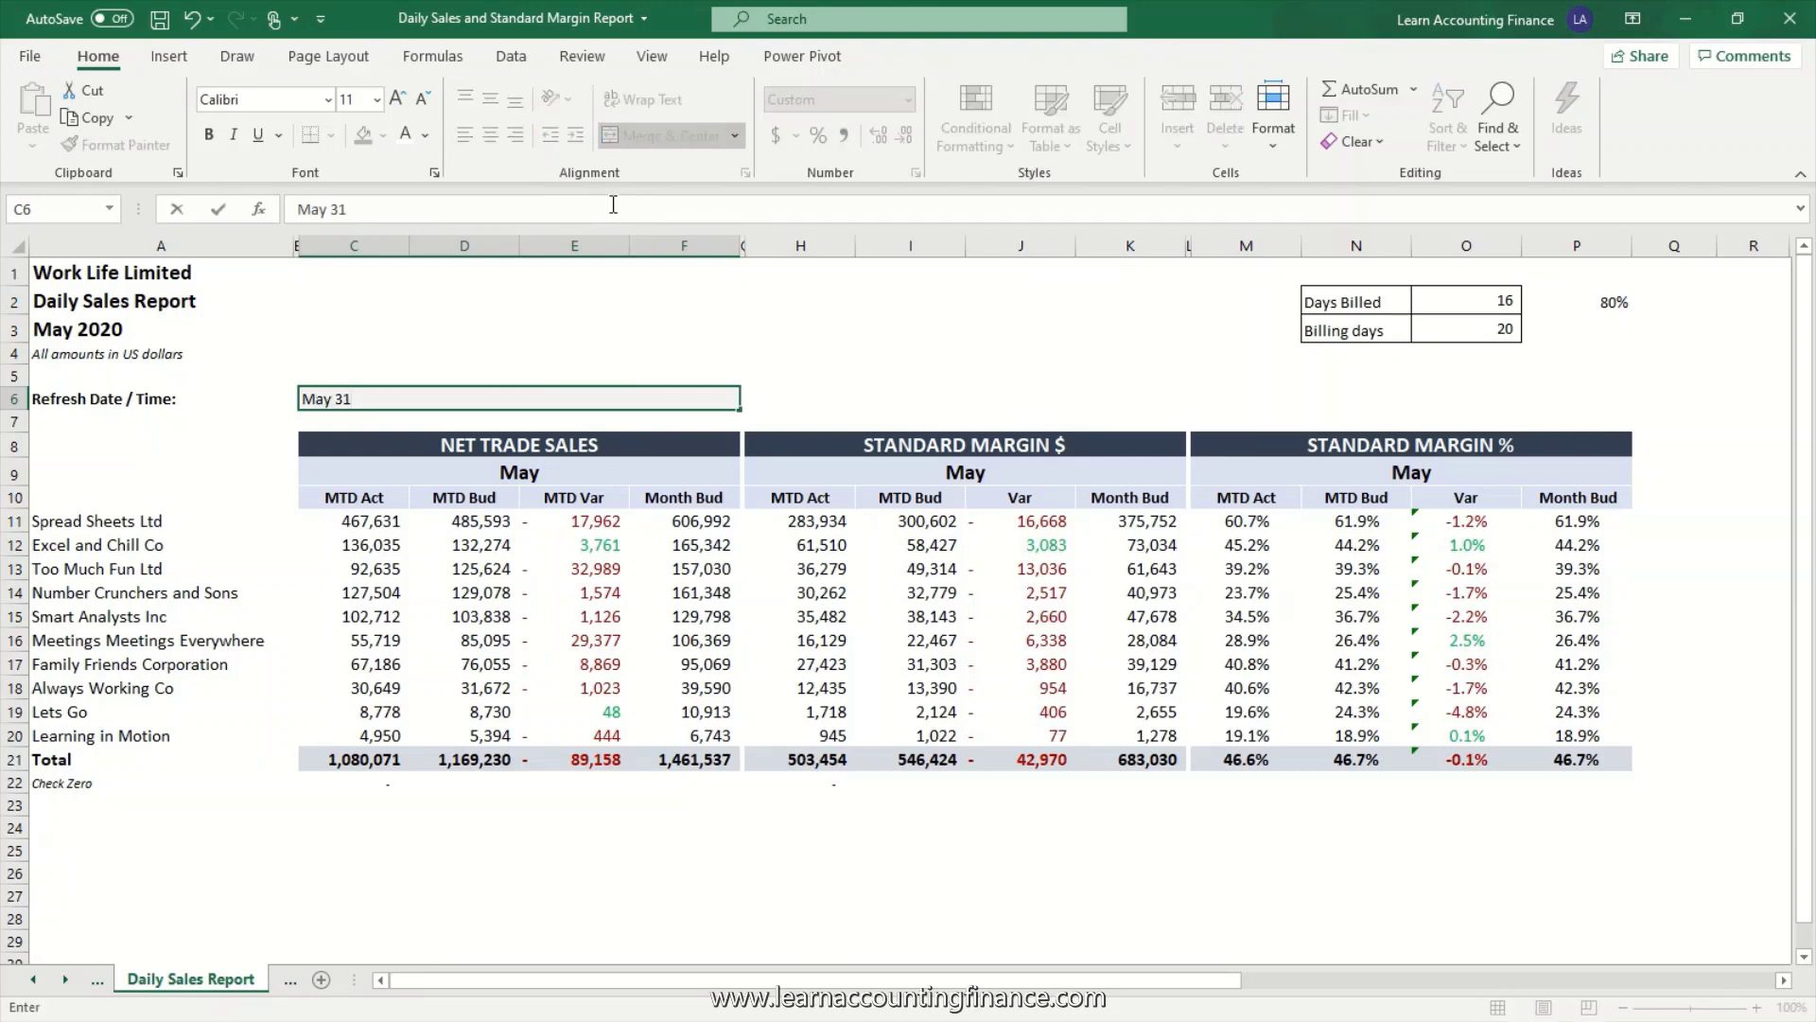
text(, 2020)
key(Return)
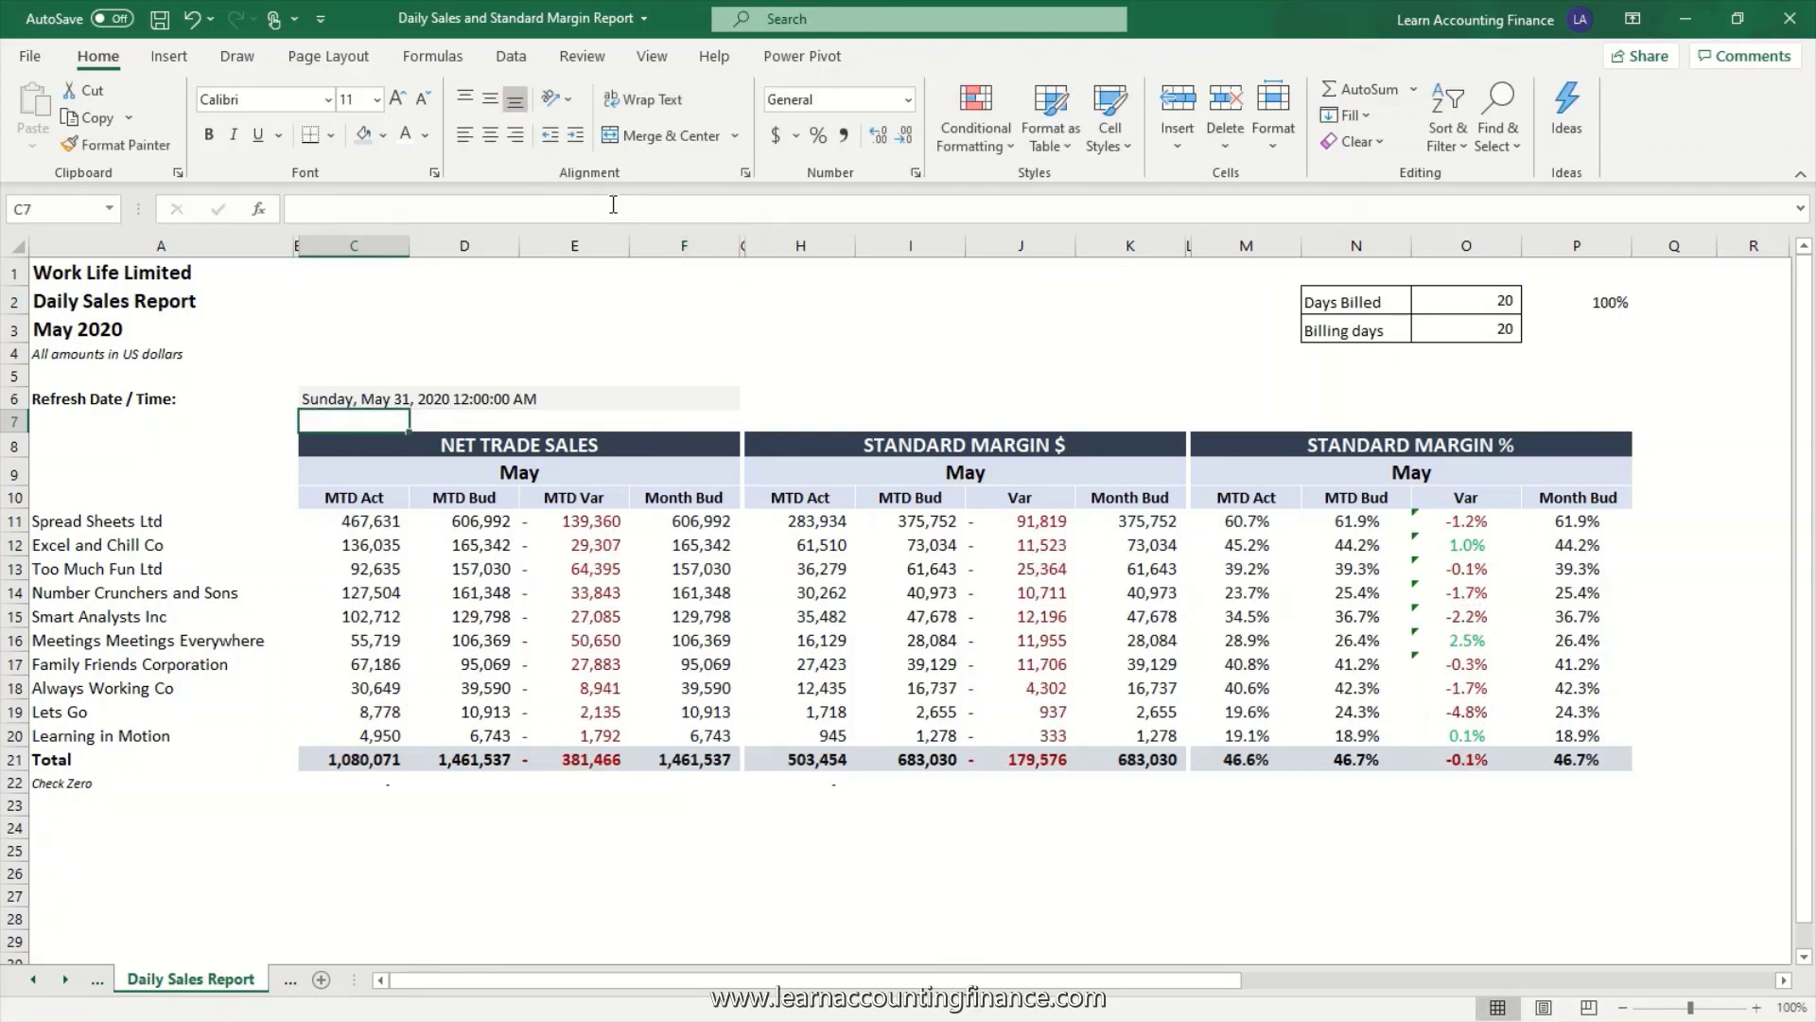
- Check the Days Billed and Billing days lookups and how net trade sales MTD Bud is calculated from them and Month Bud
click(1513, 300)
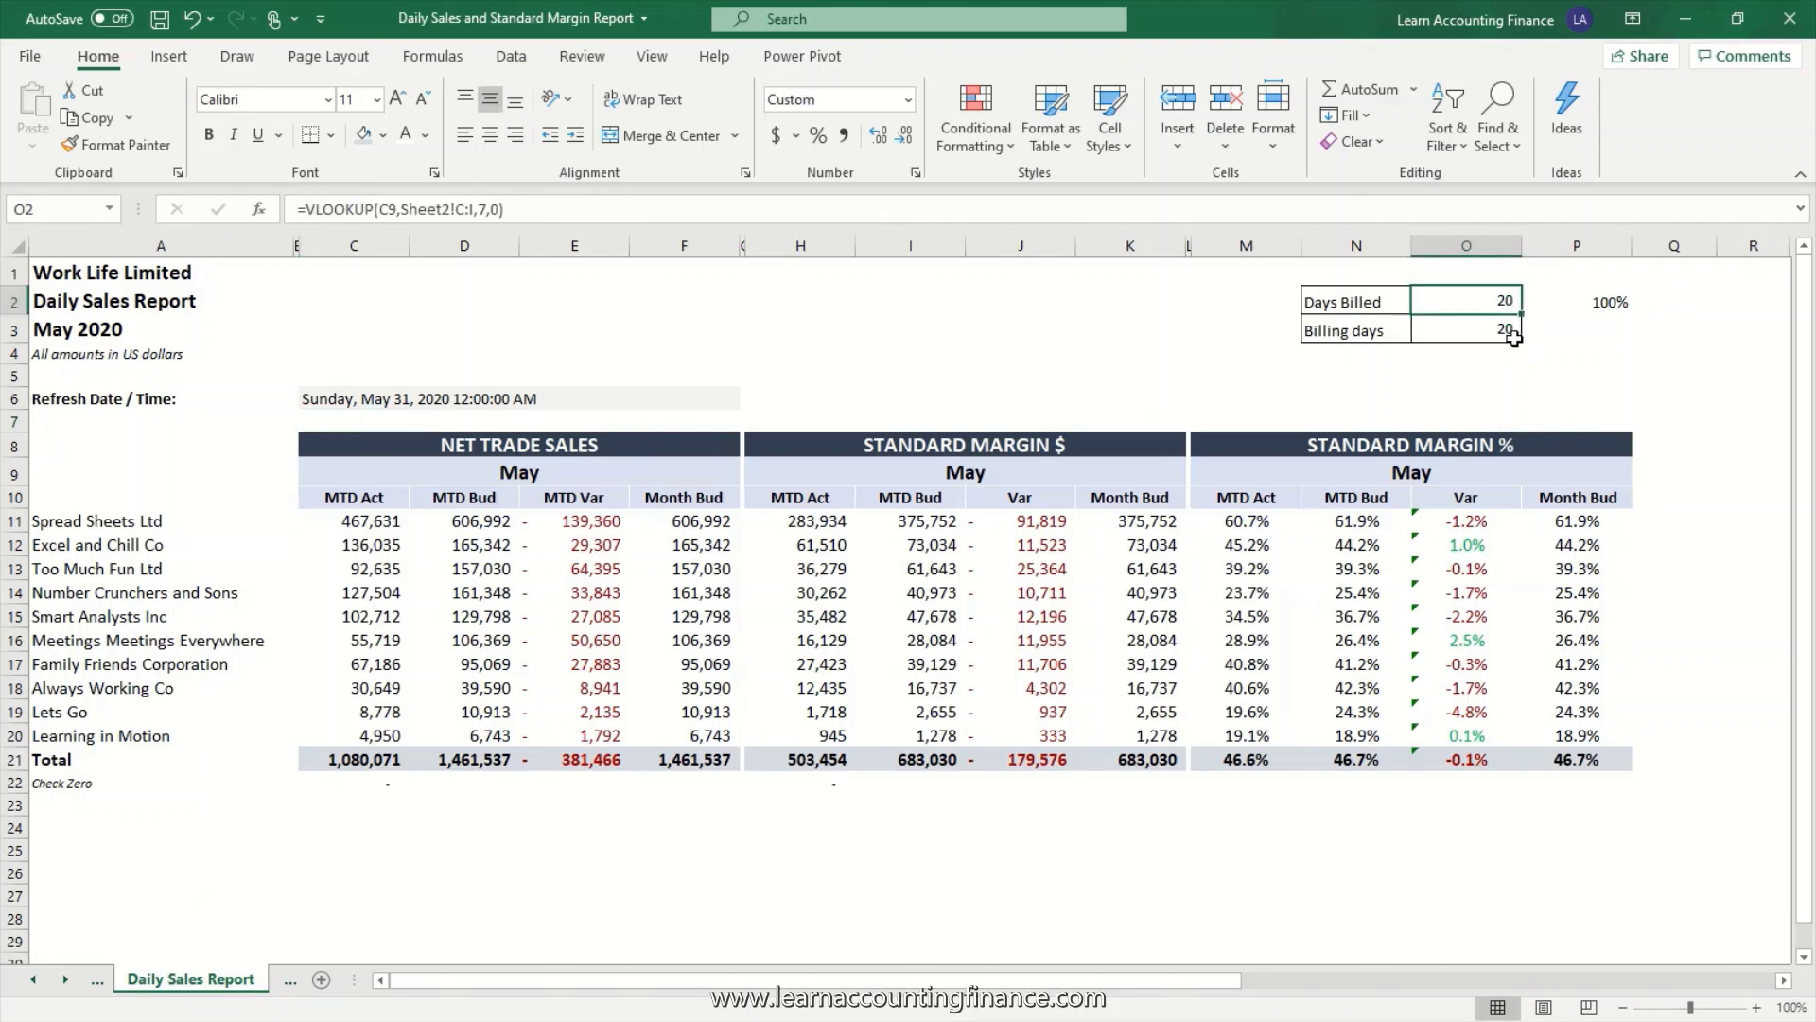
key(Down)
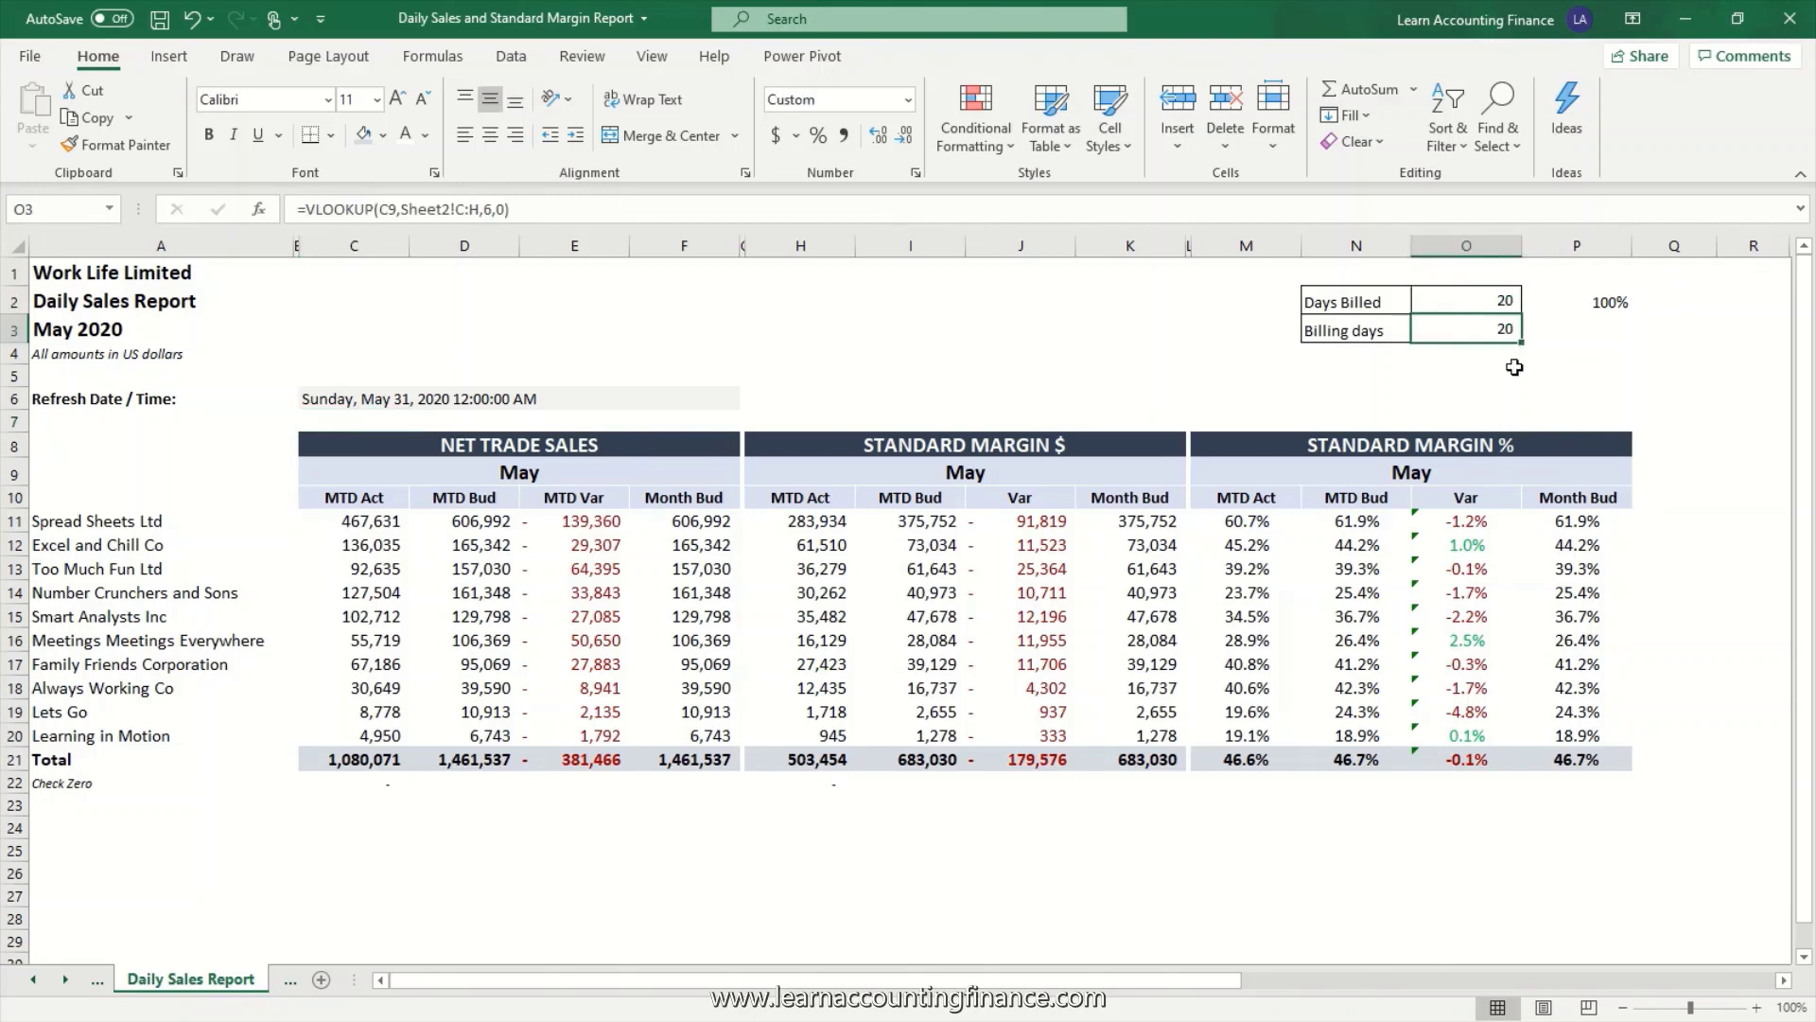
drag(464, 736, 463, 530)
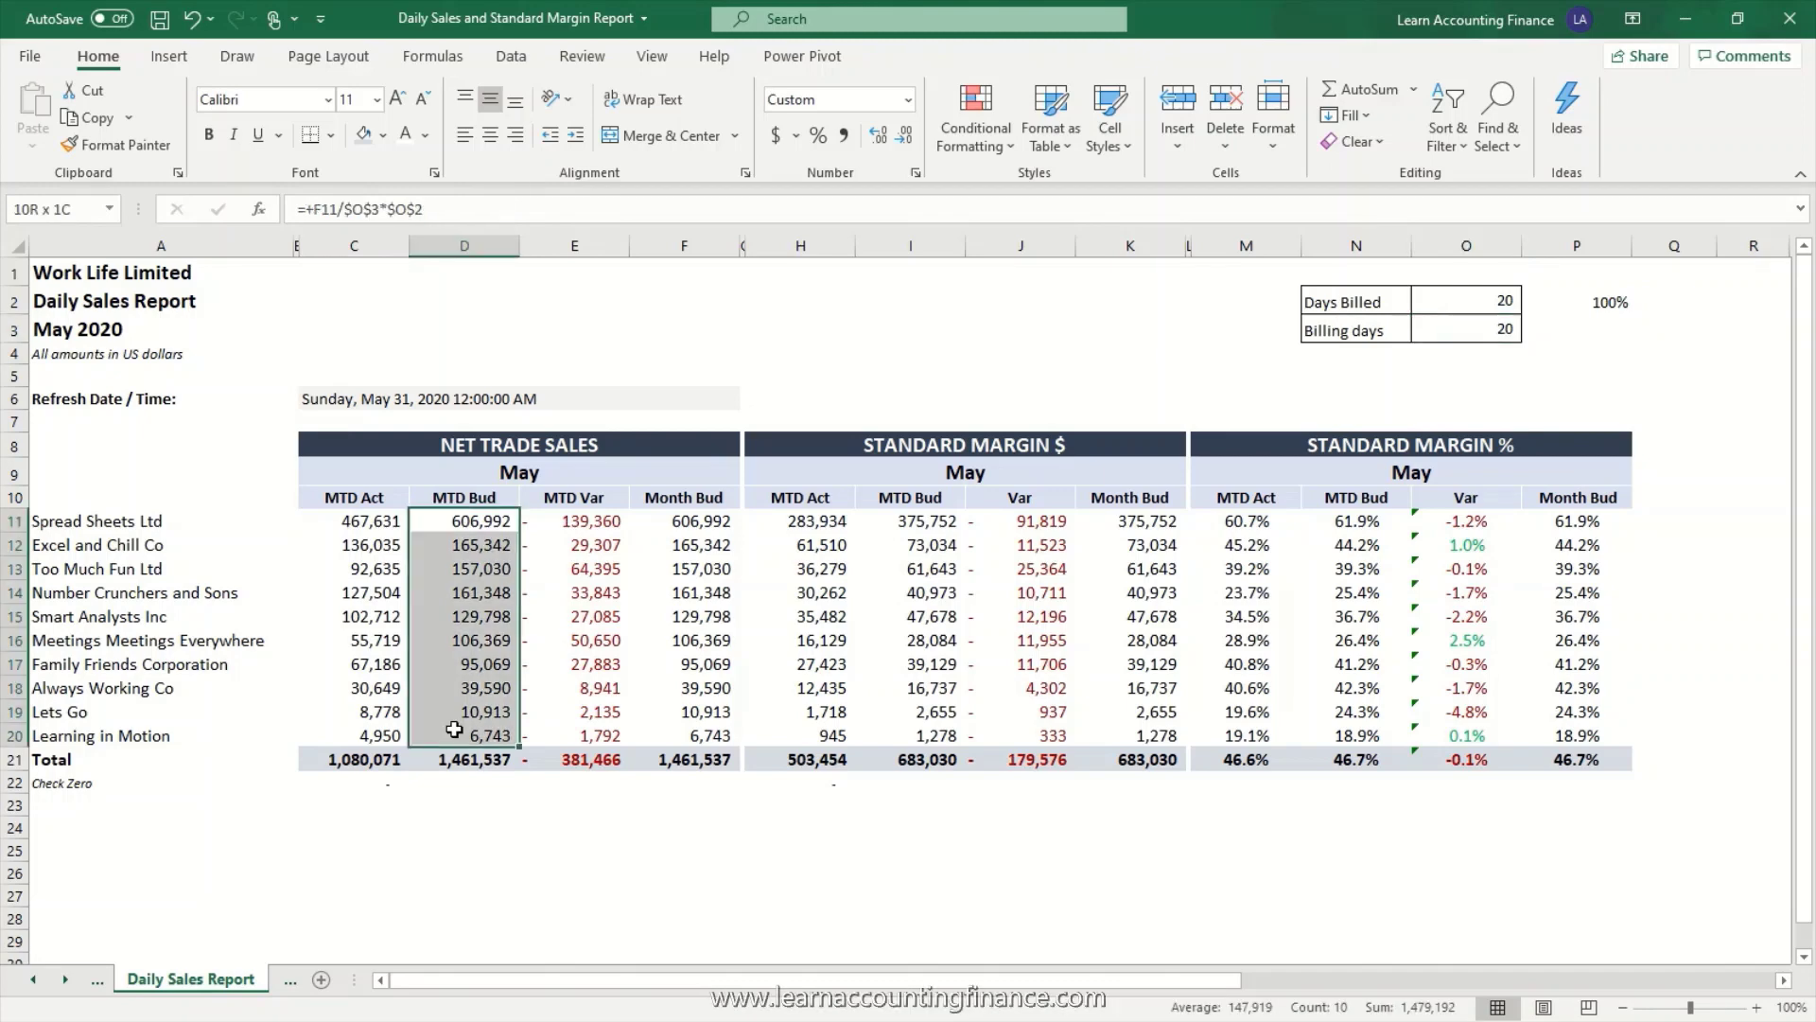
click(469, 528)
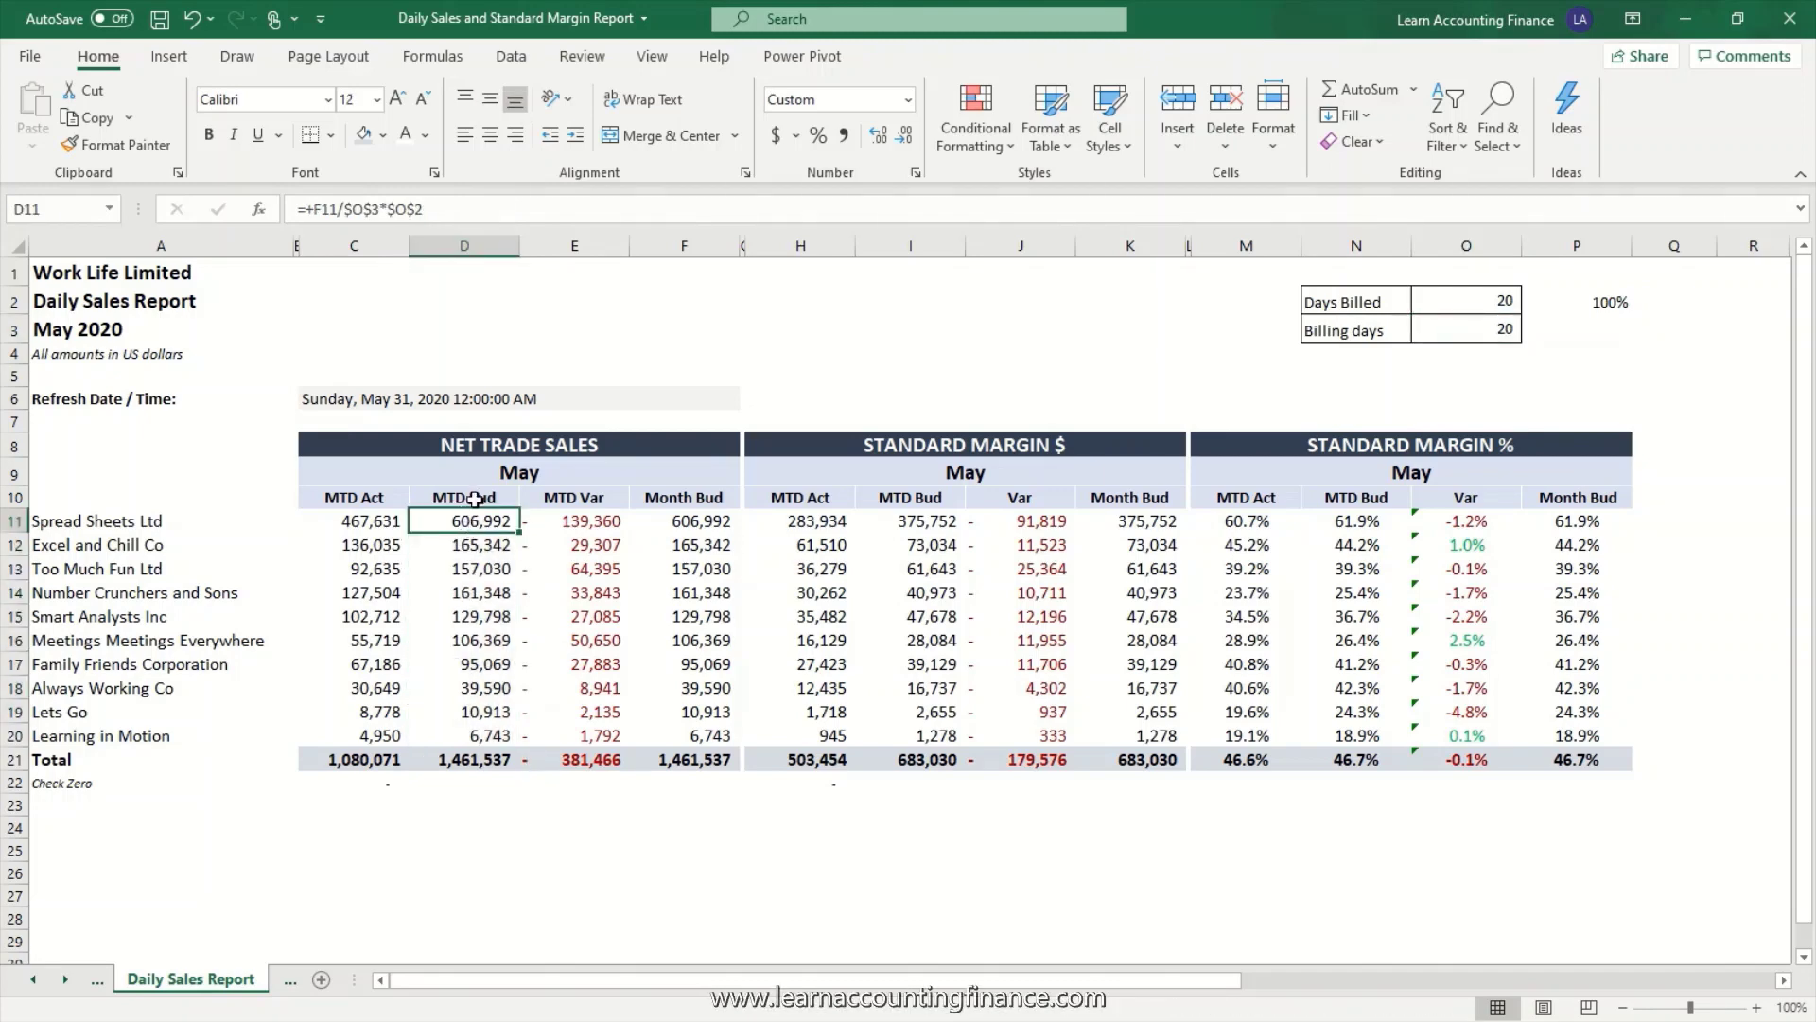
click(475, 499)
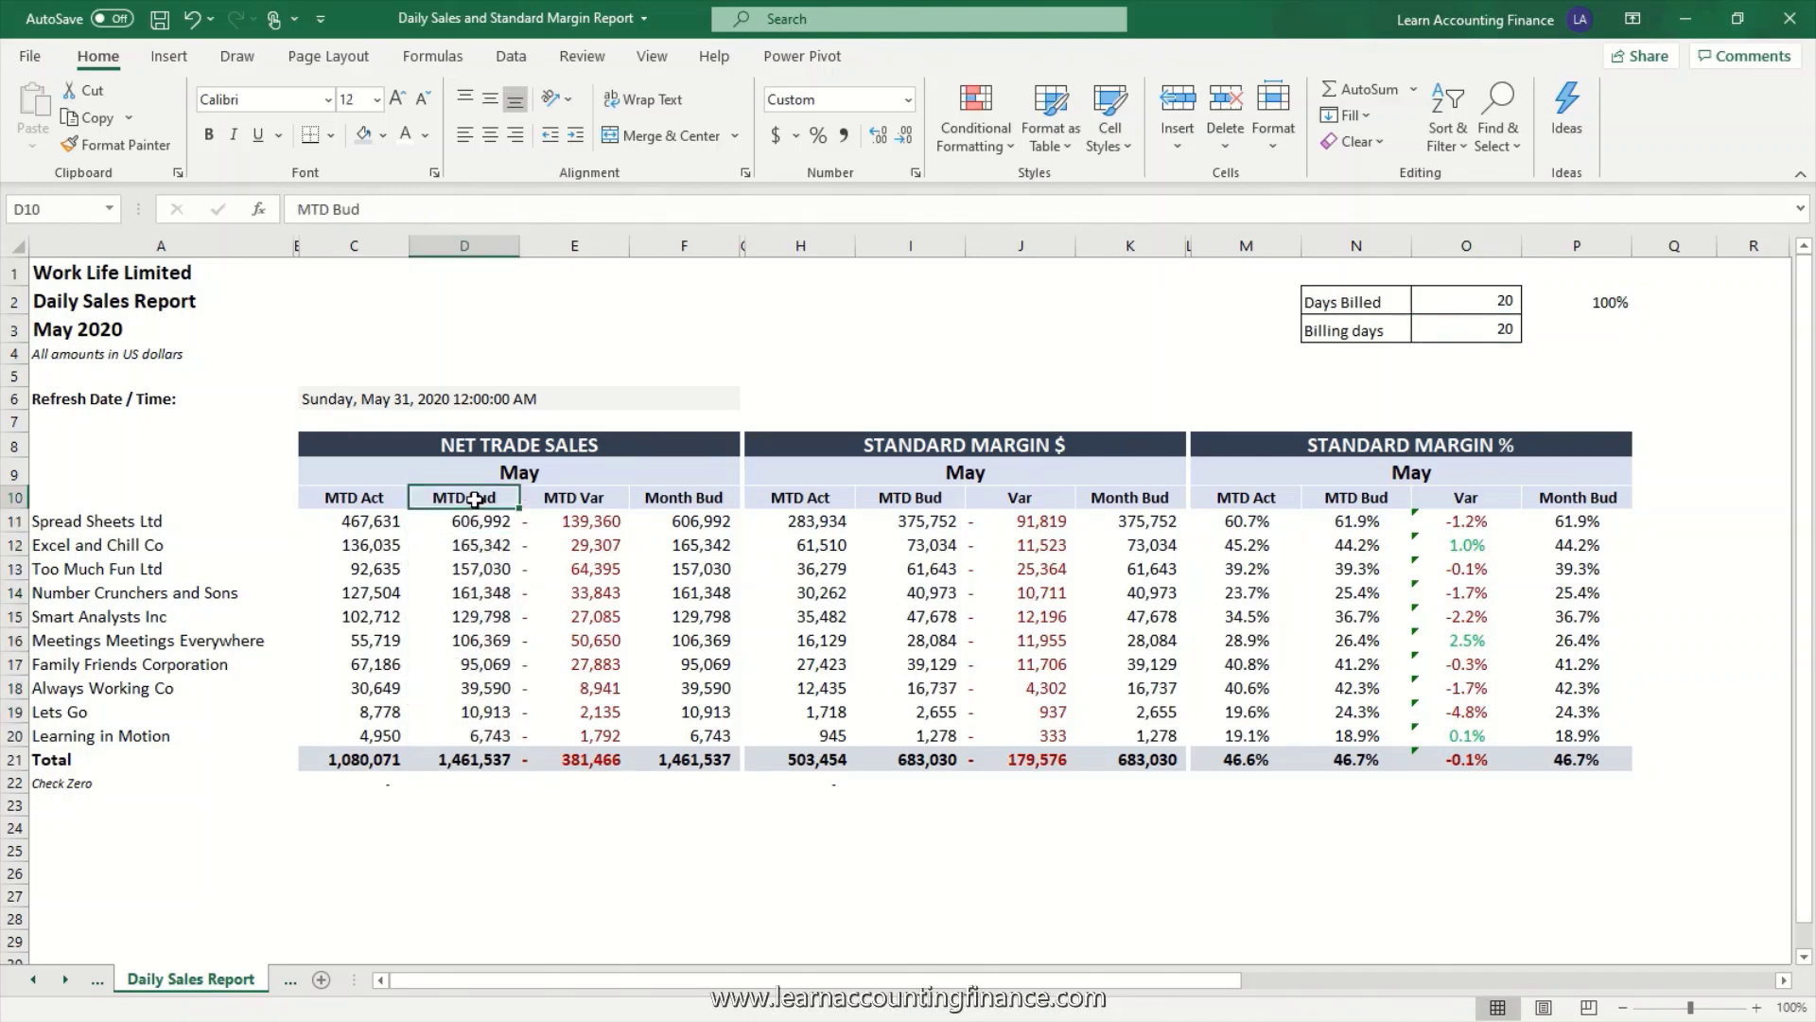
click(1487, 312)
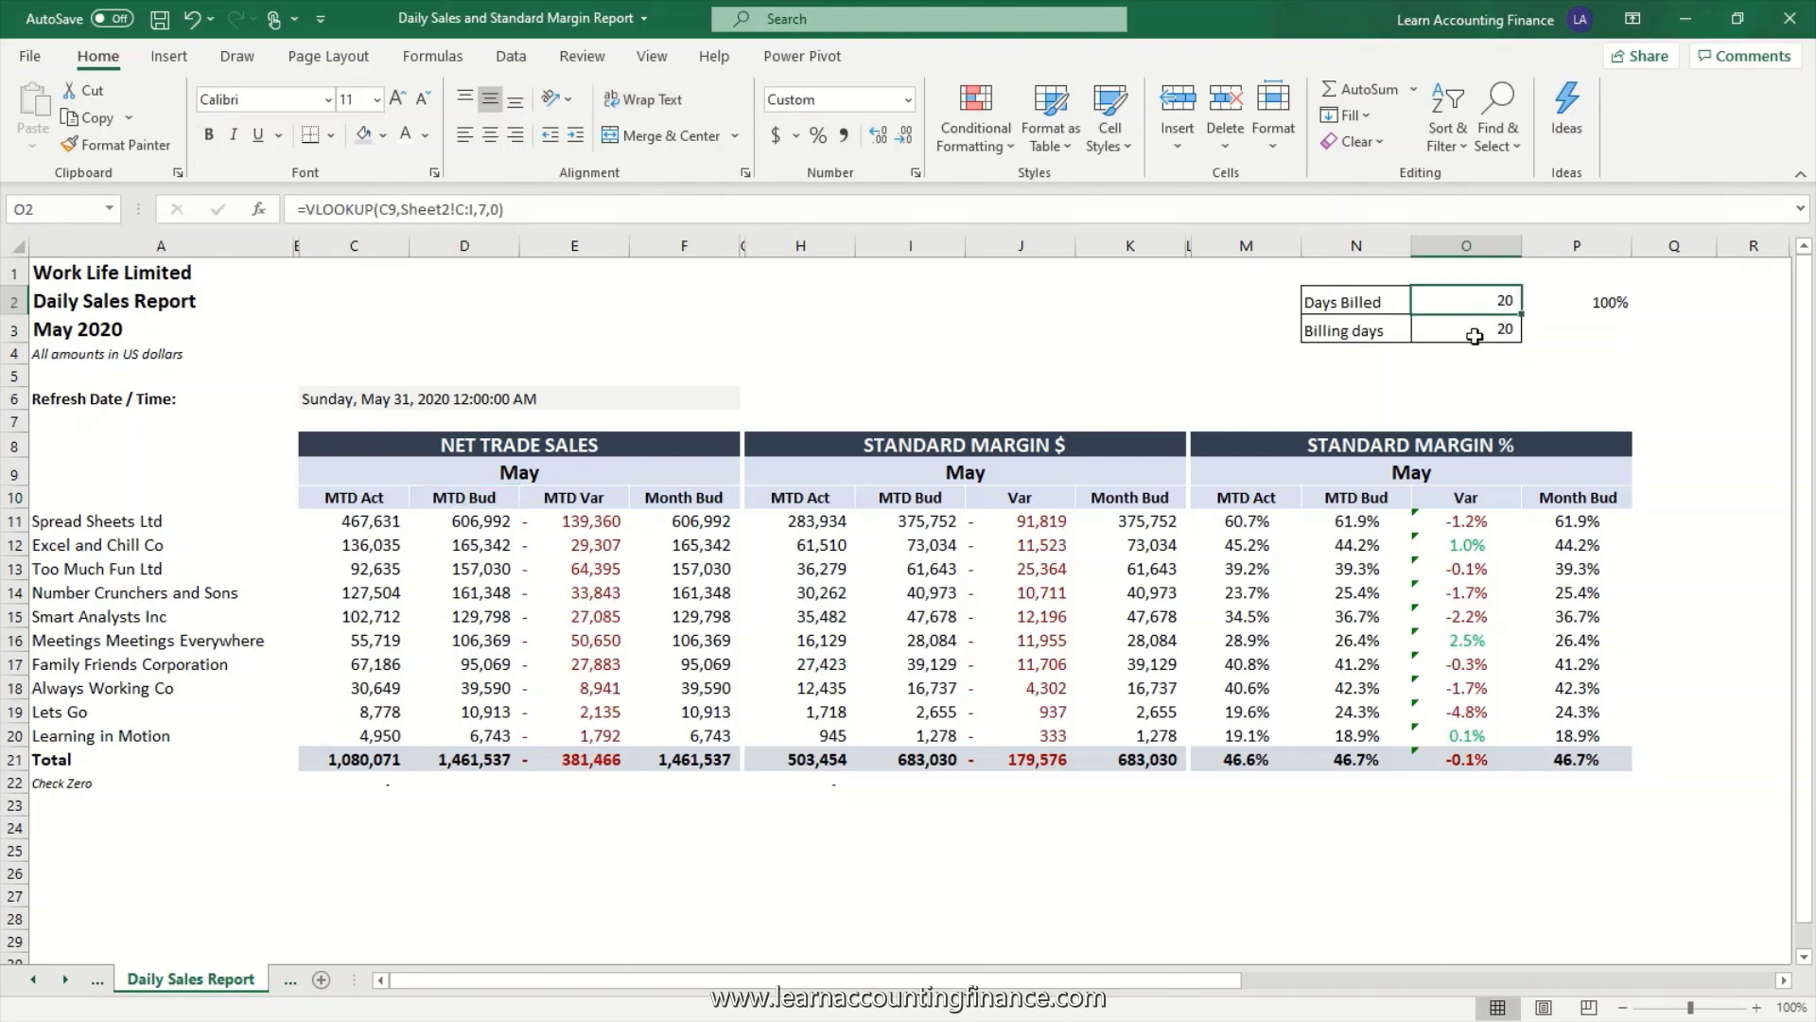
click(466, 527)
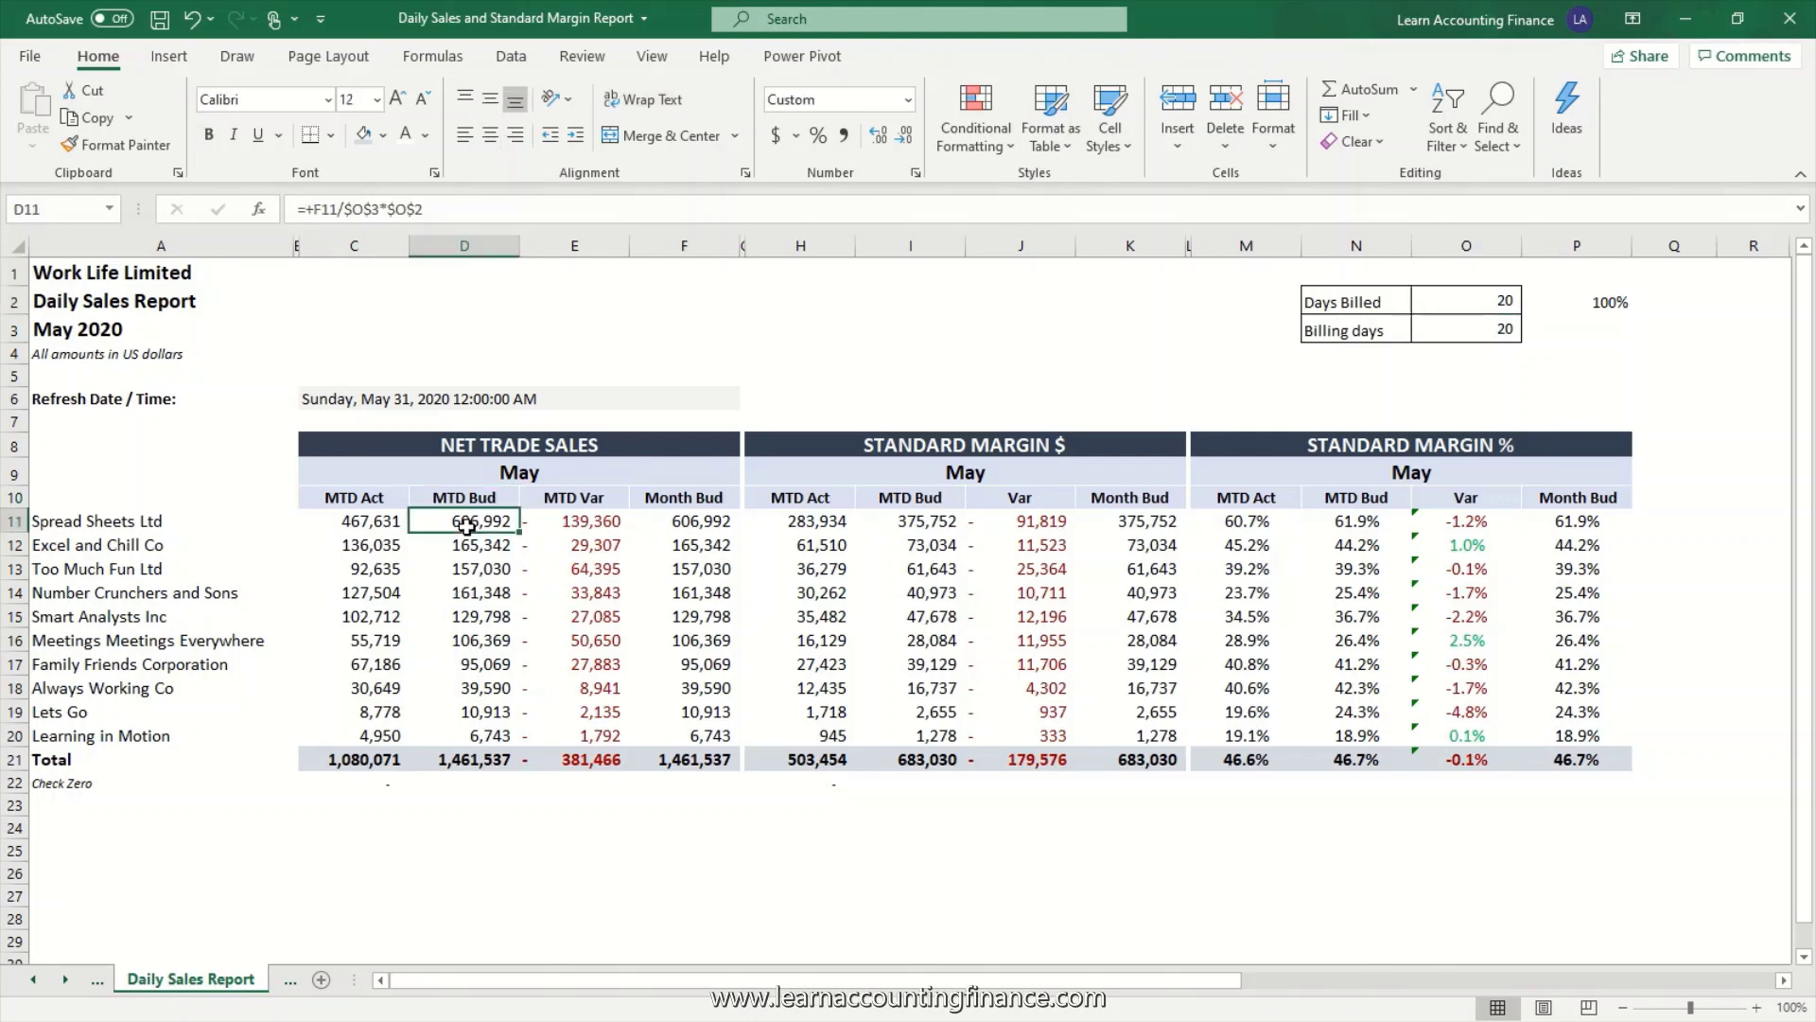
click(674, 530)
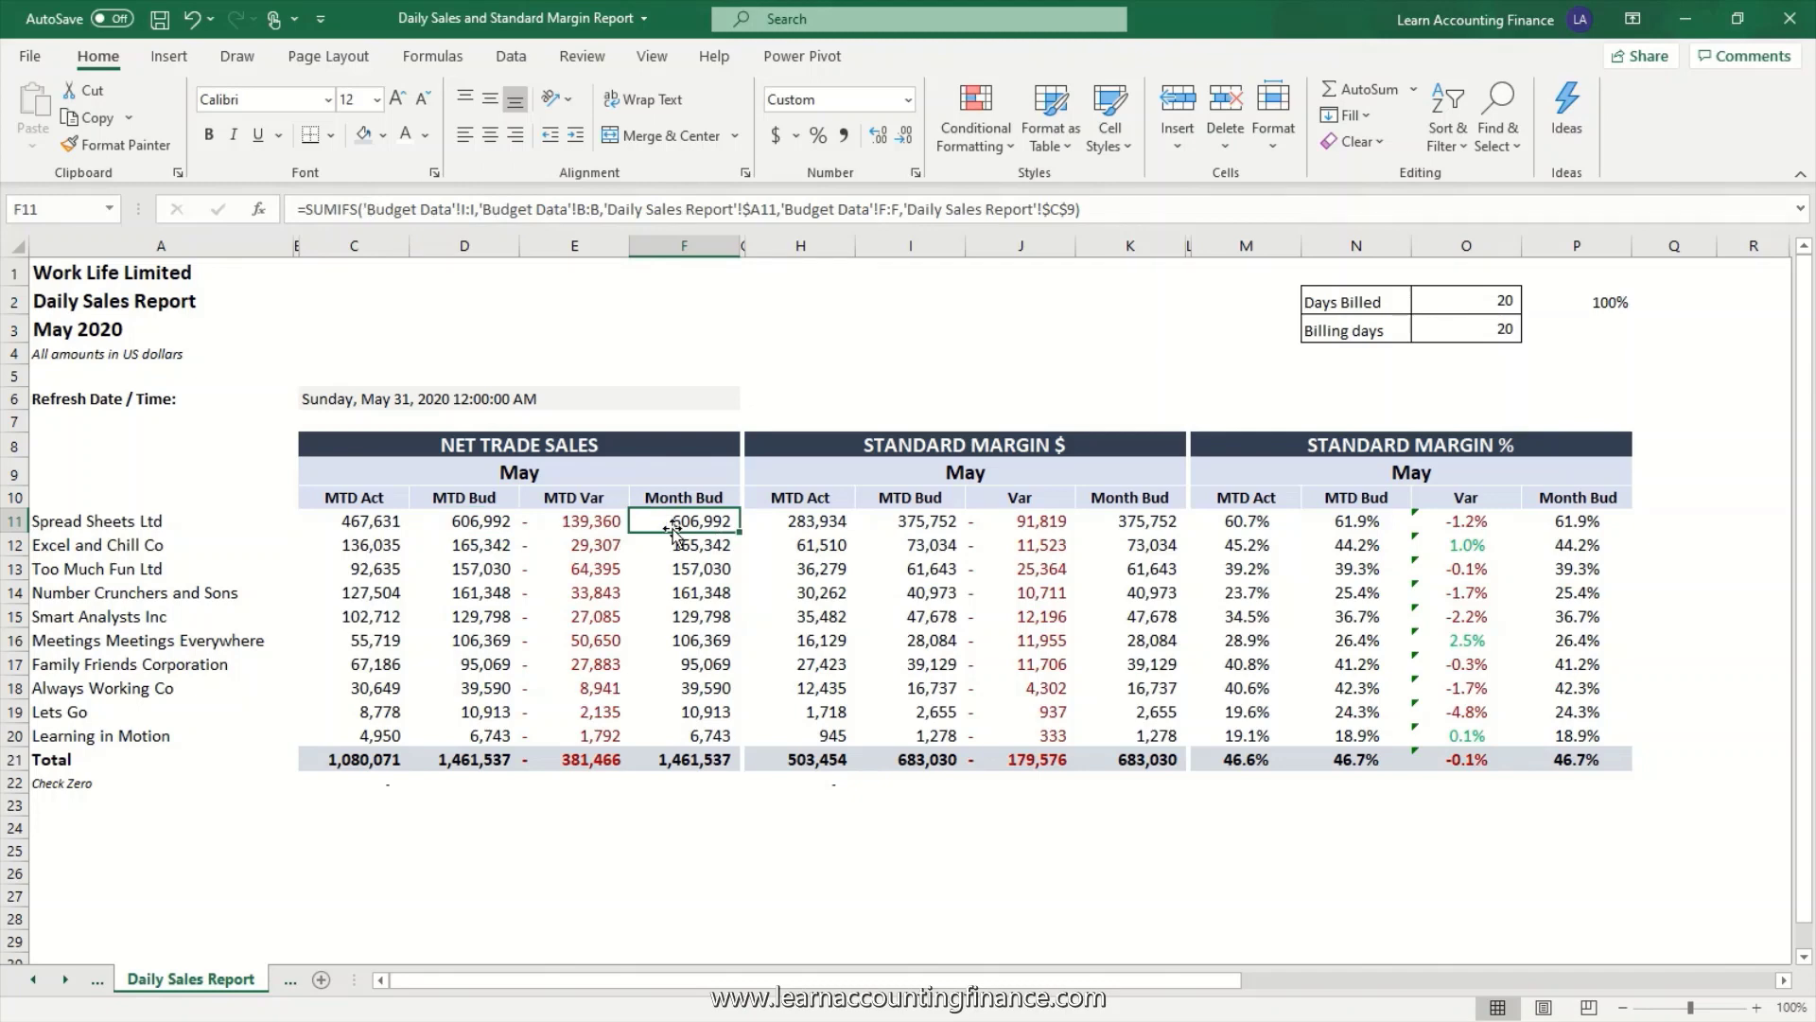
- Review the MTD Var, MTD Act and Month Bud figures for net trade sales
drag(561, 521, 566, 716)
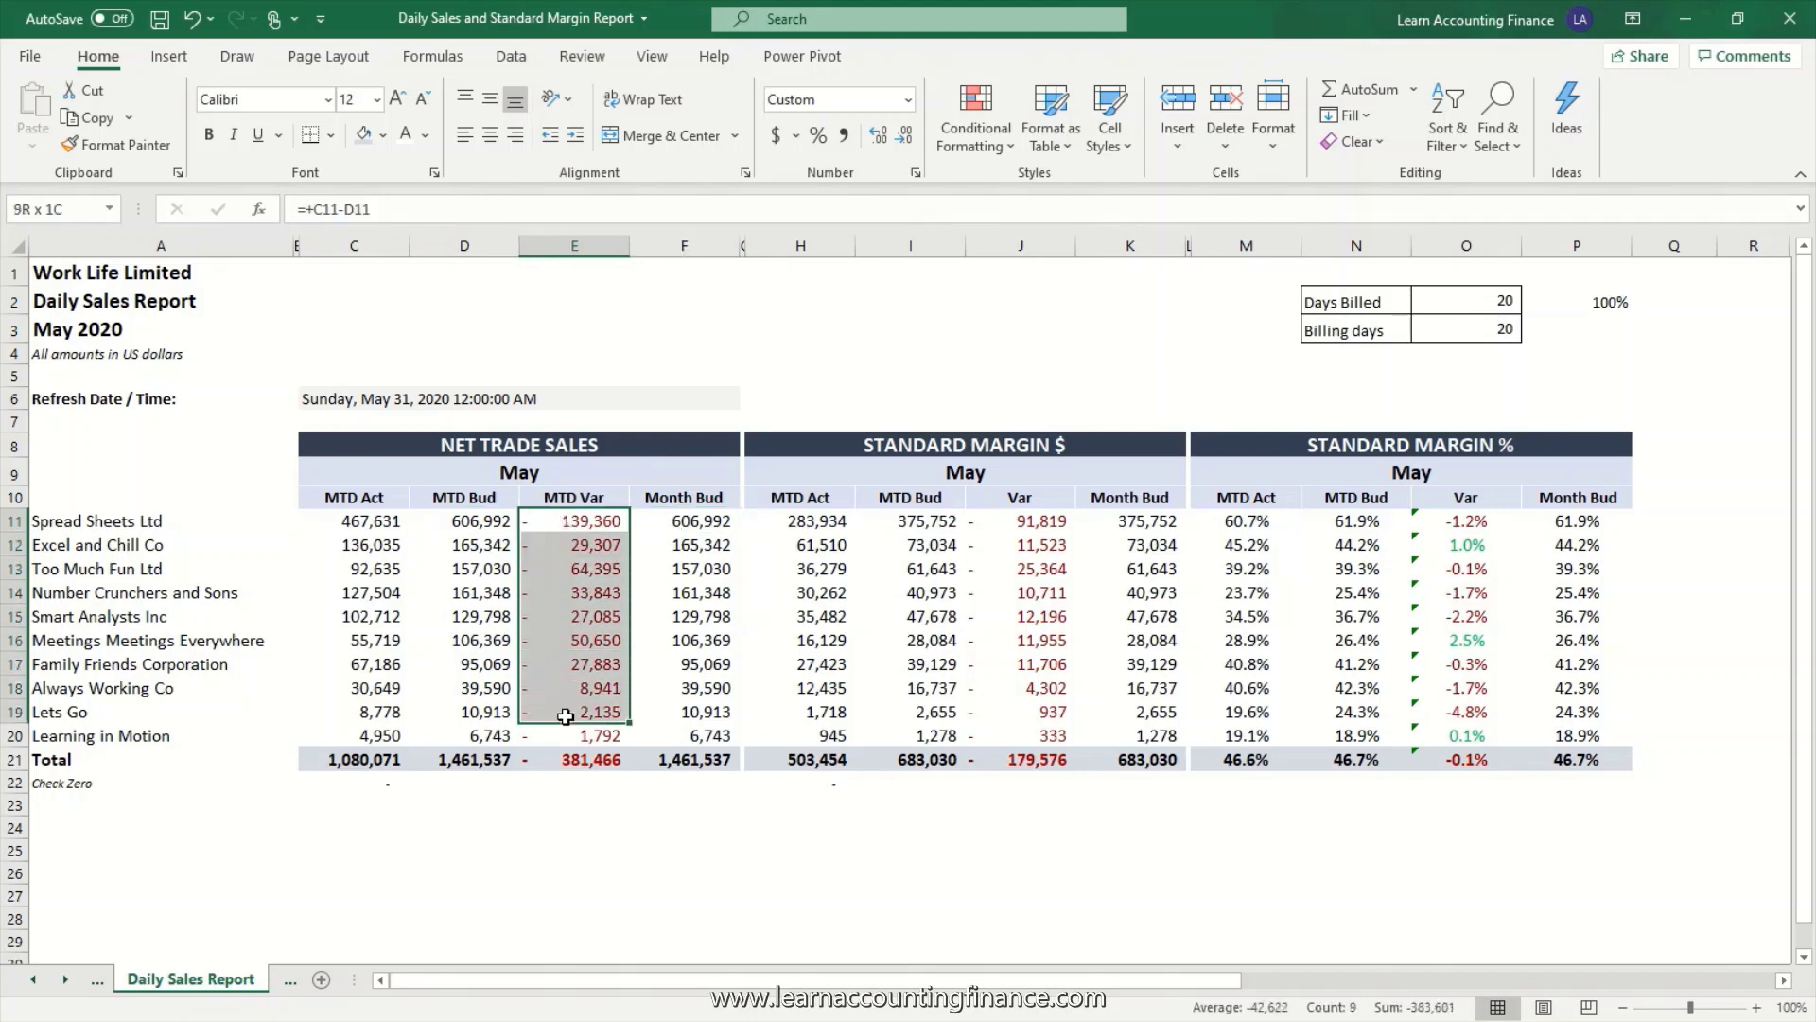
drag(371, 522, 372, 742)
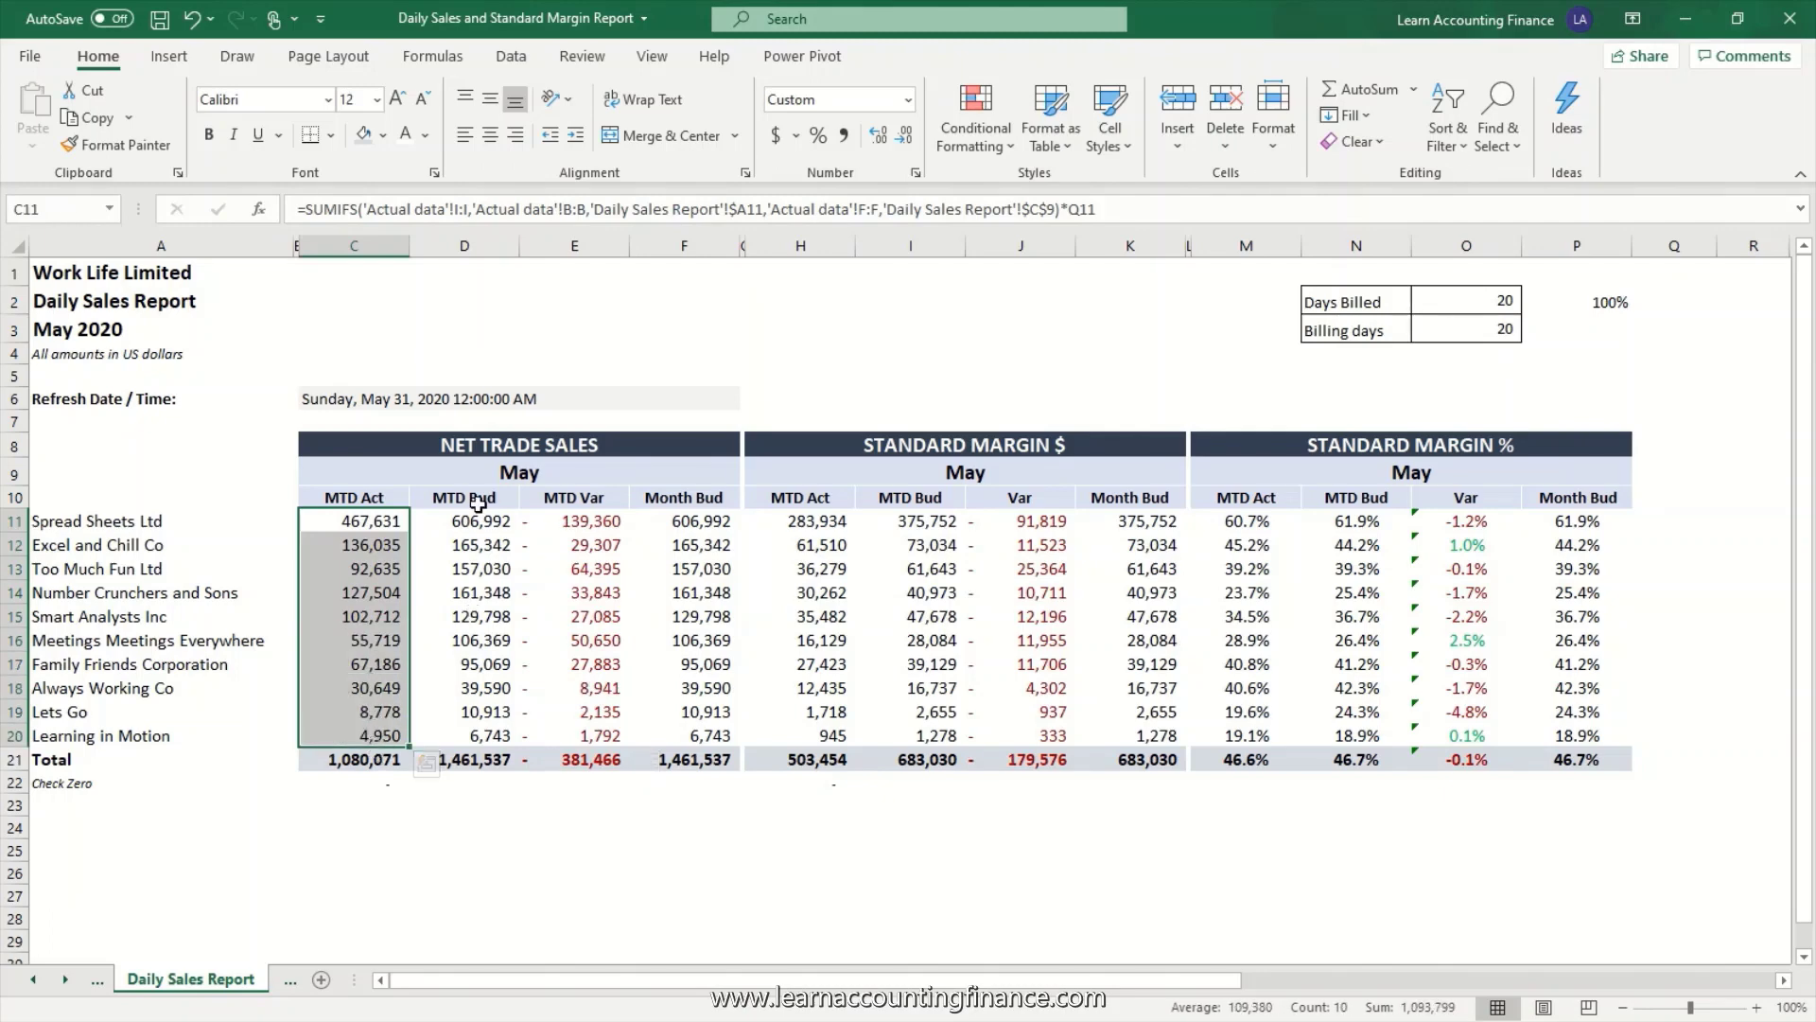
drag(684, 522, 706, 729)
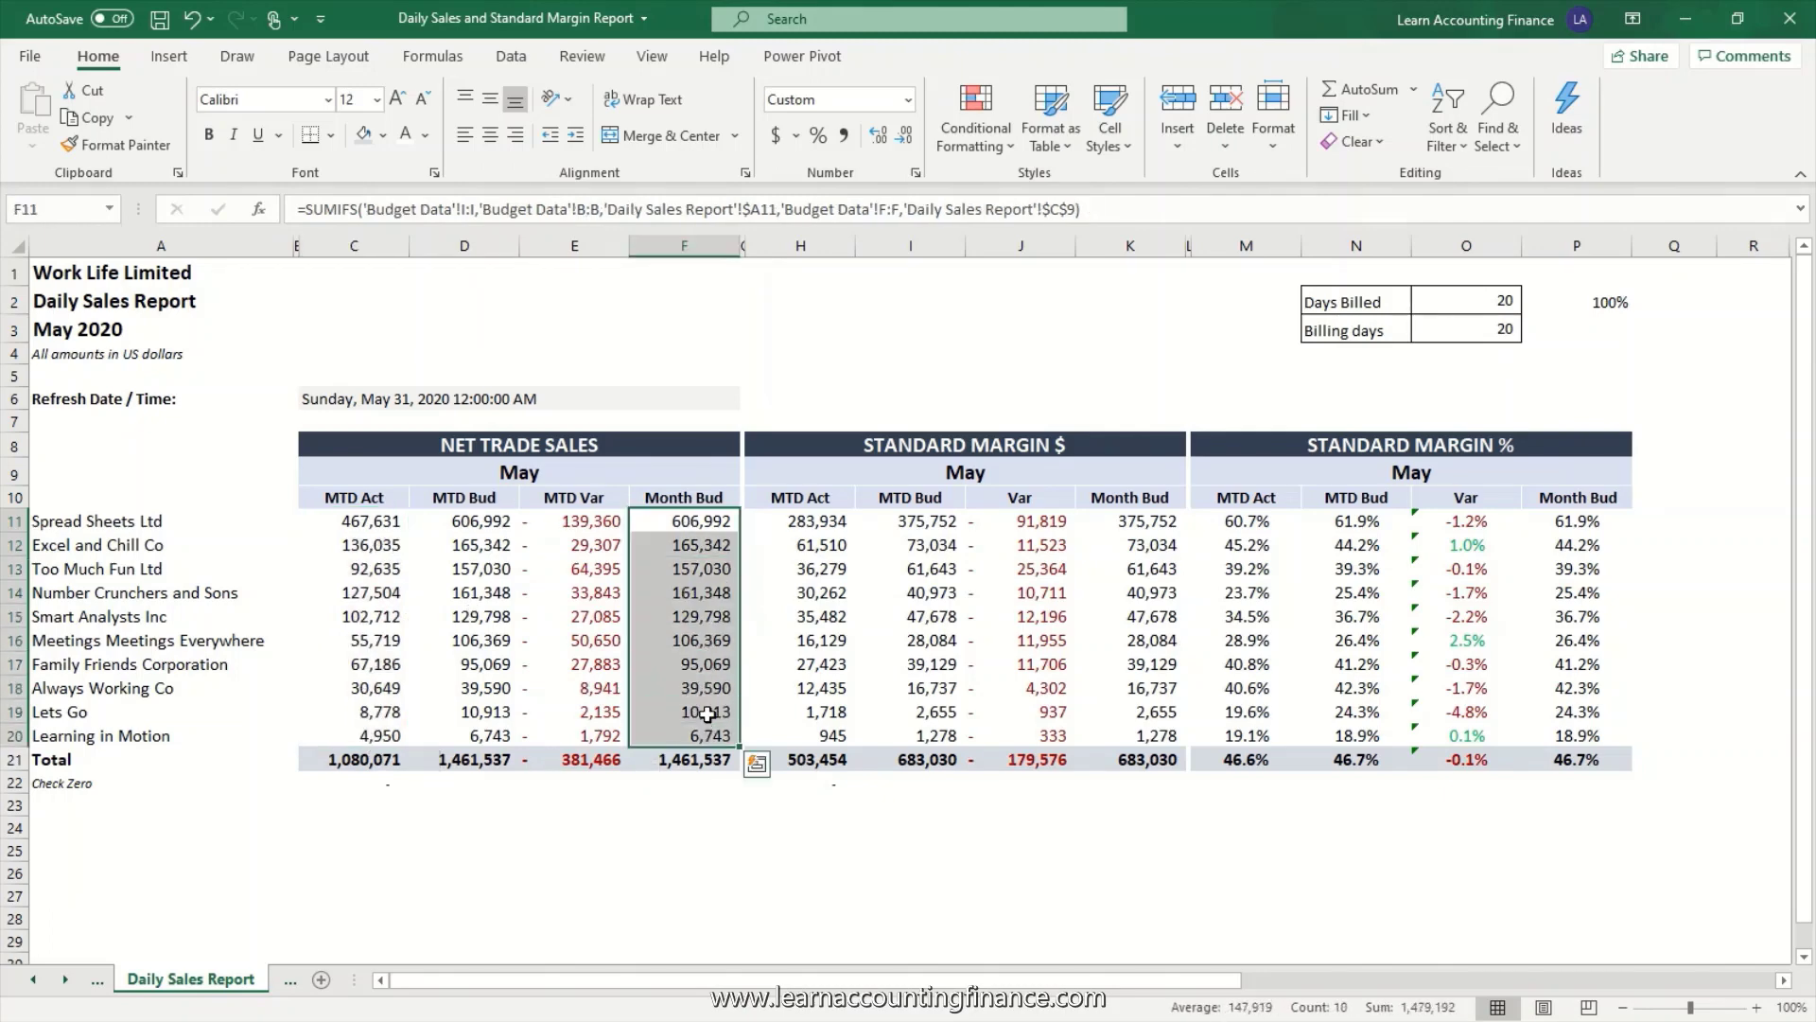
- Set the report's refresh date in C6 to May 25, 2020
click(422, 402)
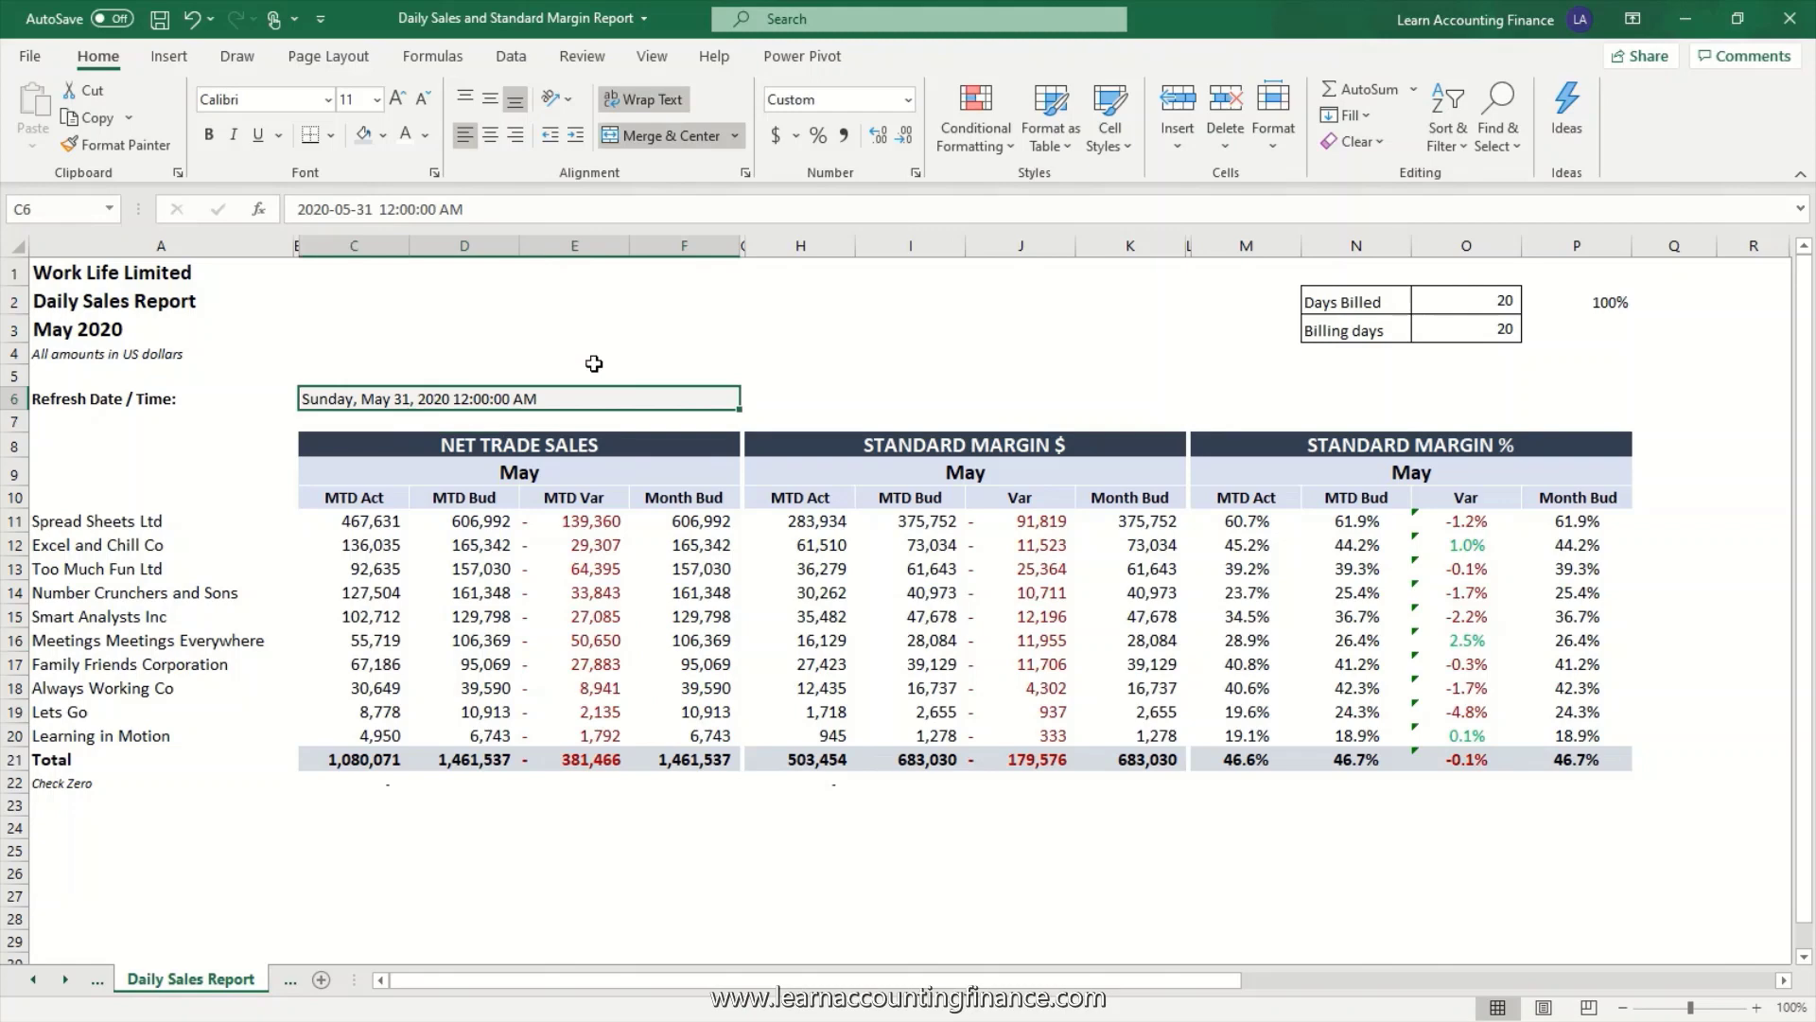
text(May 25, 2)
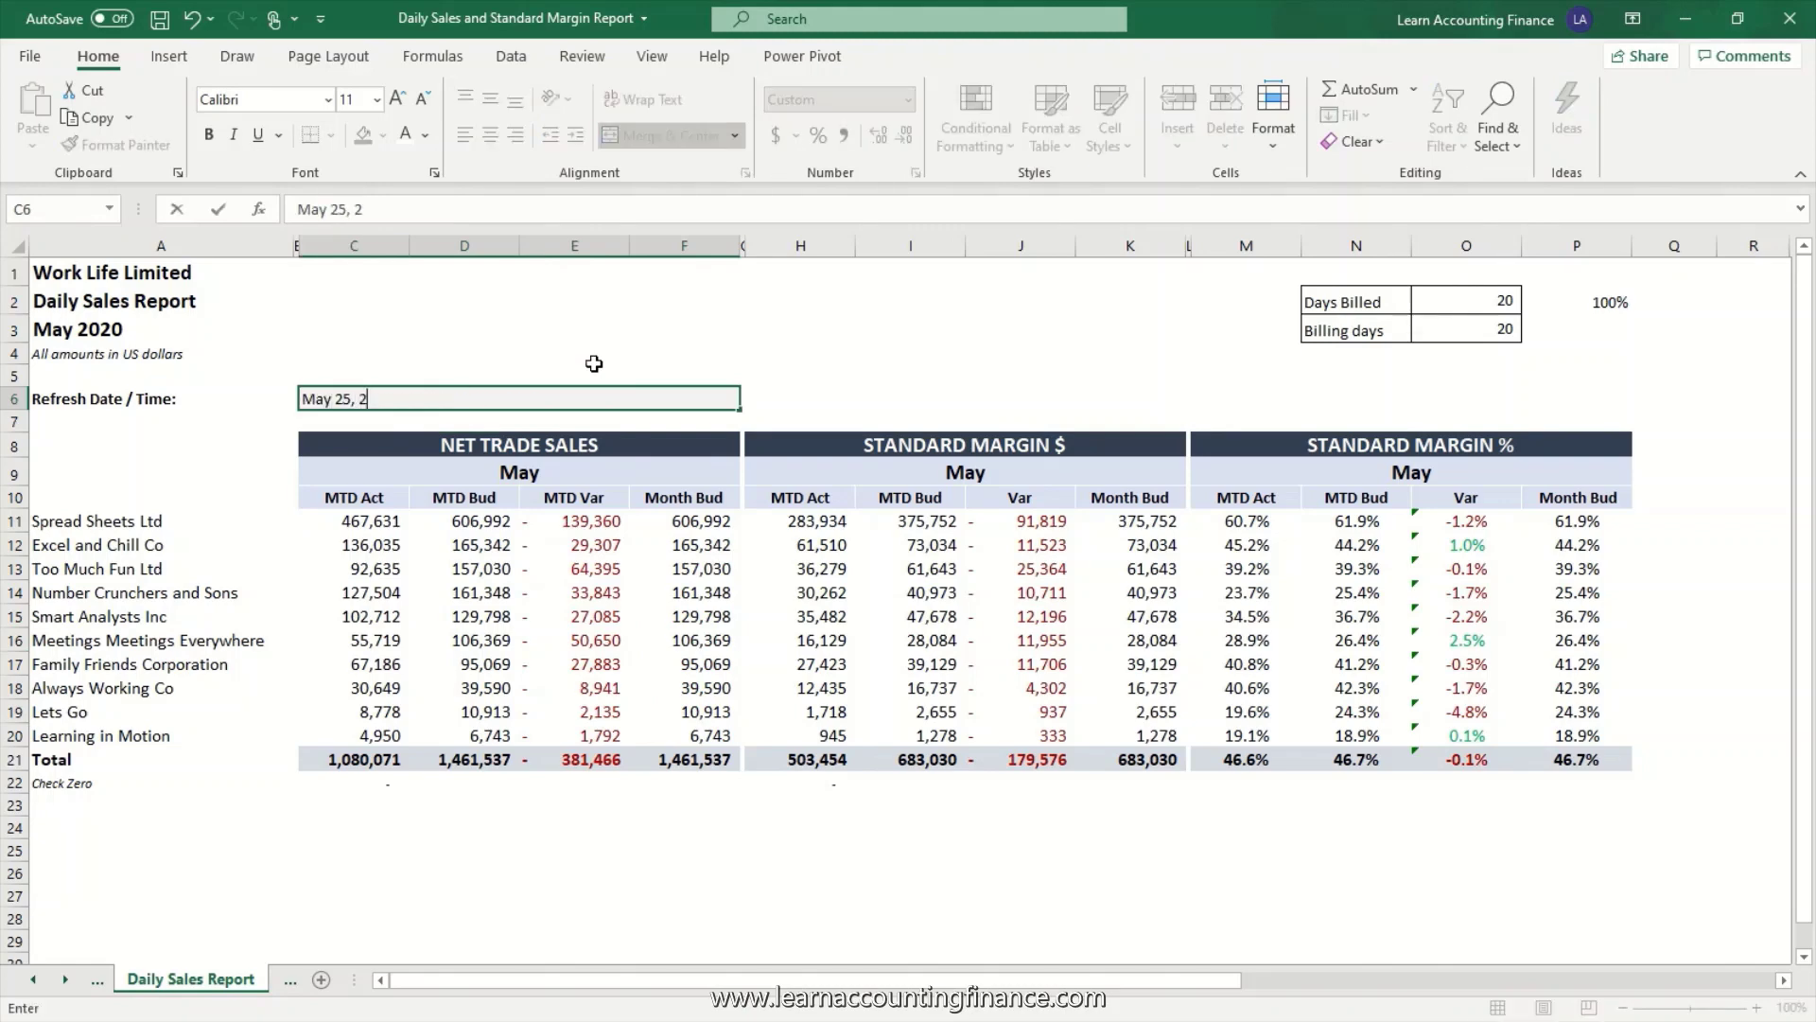
text(020)
key(ctrl+Return)
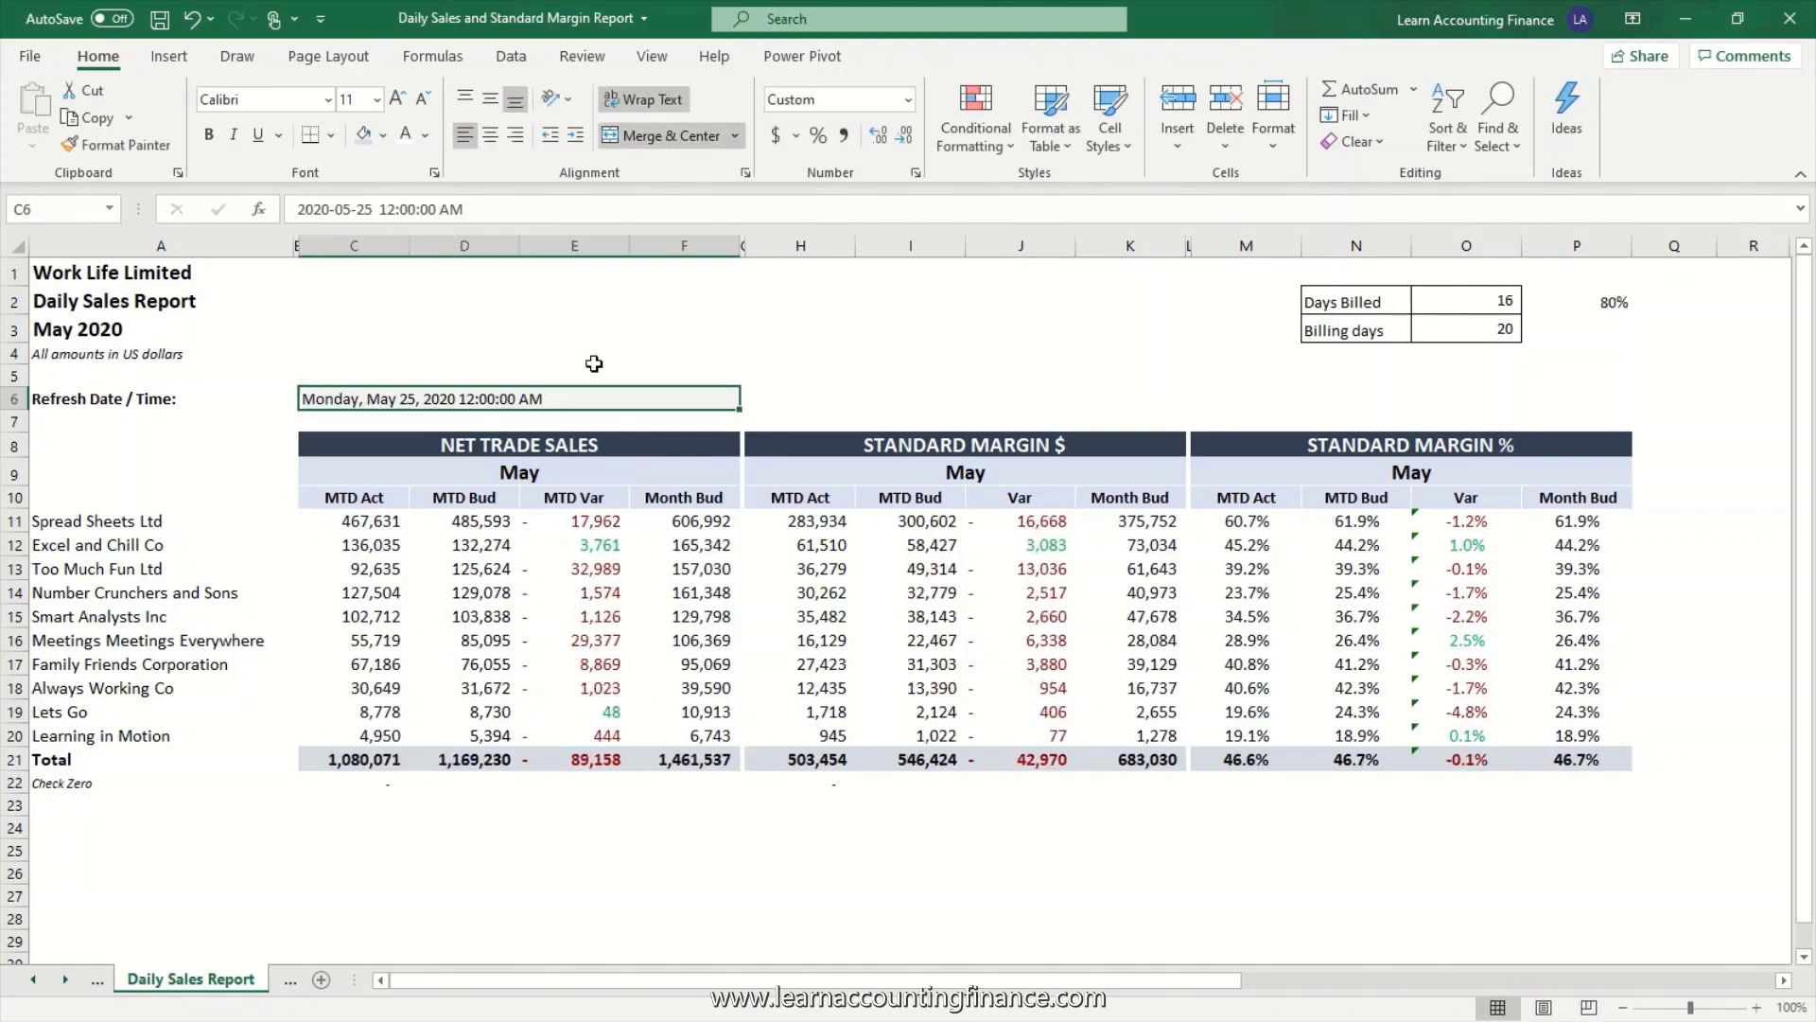
- Review the net trade sales MTD Bud figures for all companies together with the Days Billed and Billing days lookups that drive them
drag(481, 523, 490, 731)
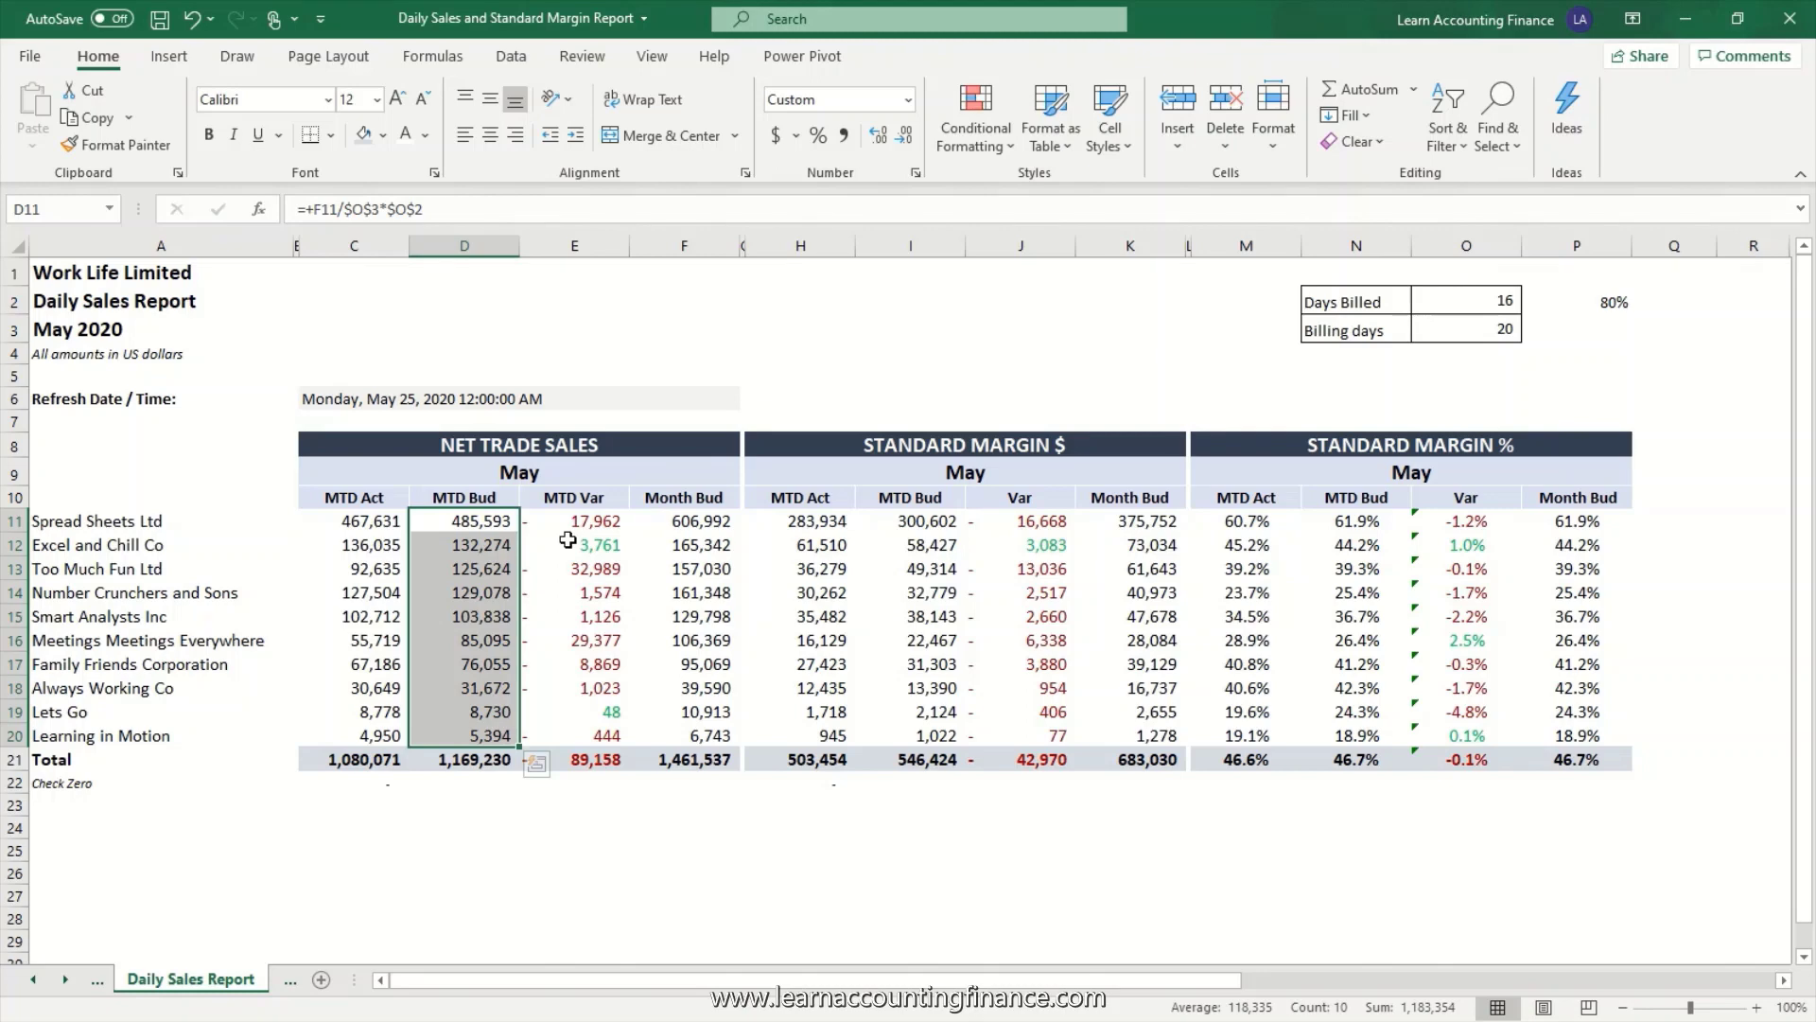
click(1359, 303)
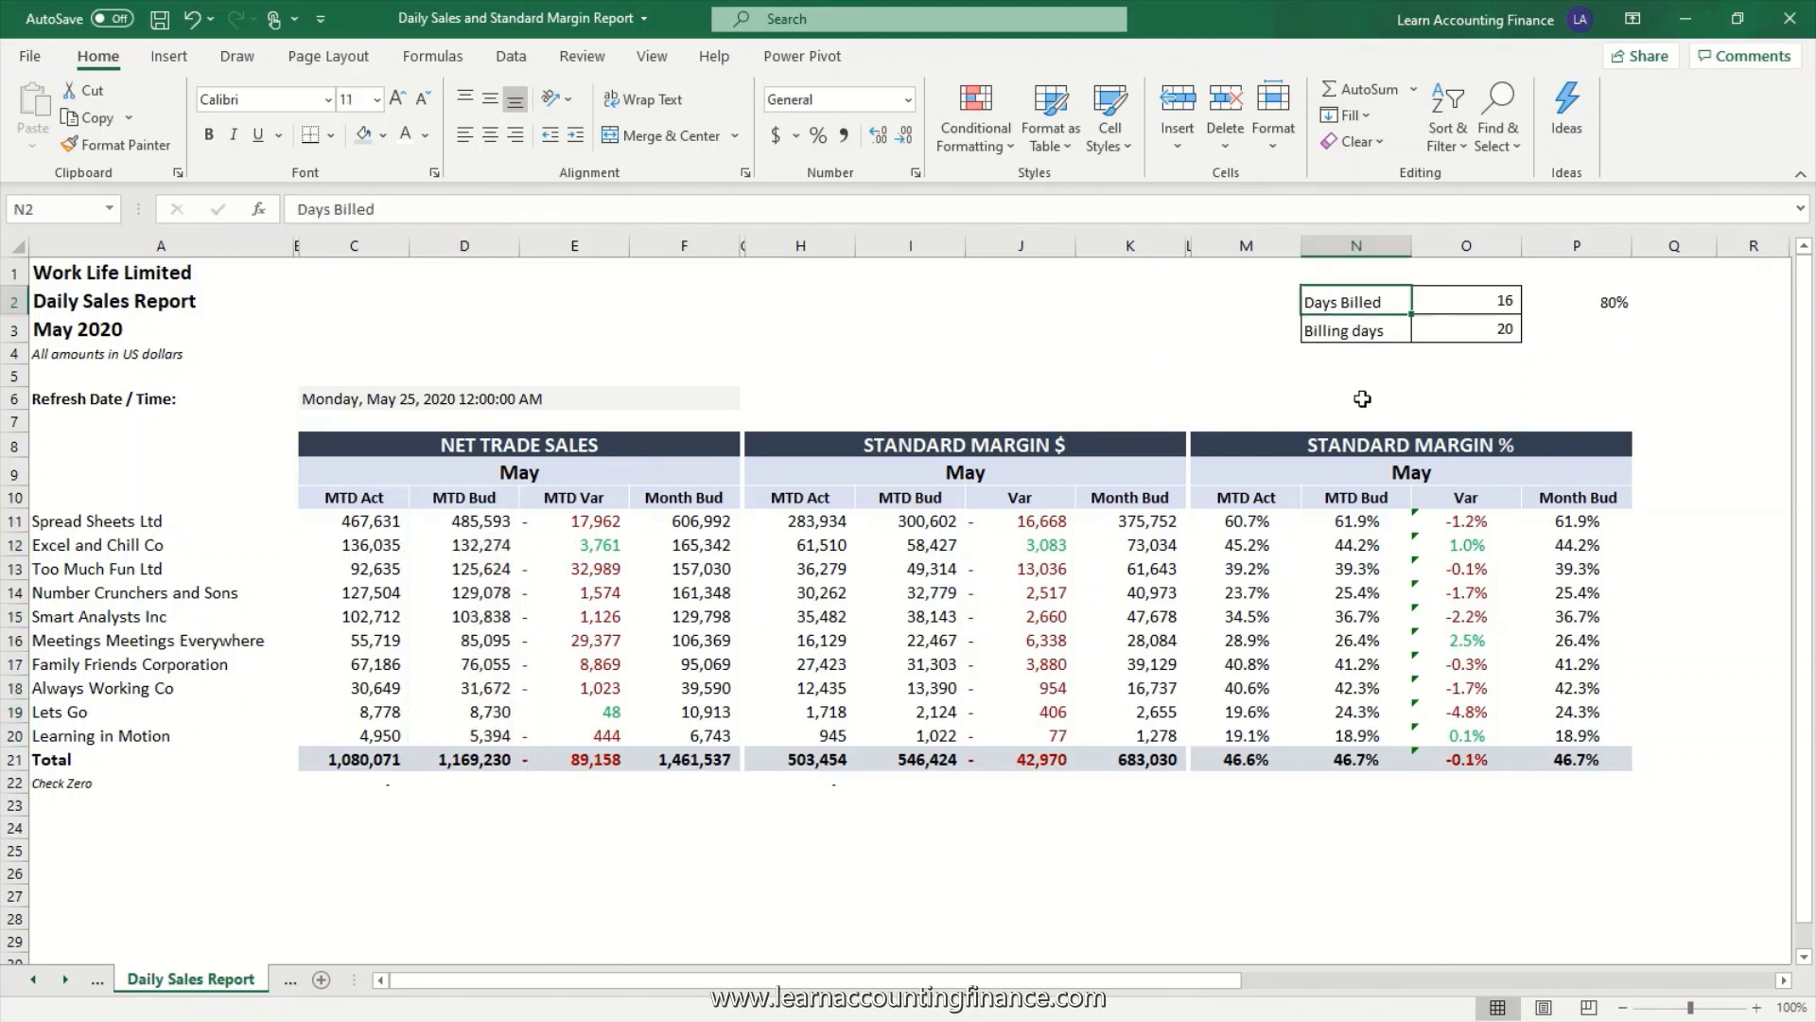
click(1362, 331)
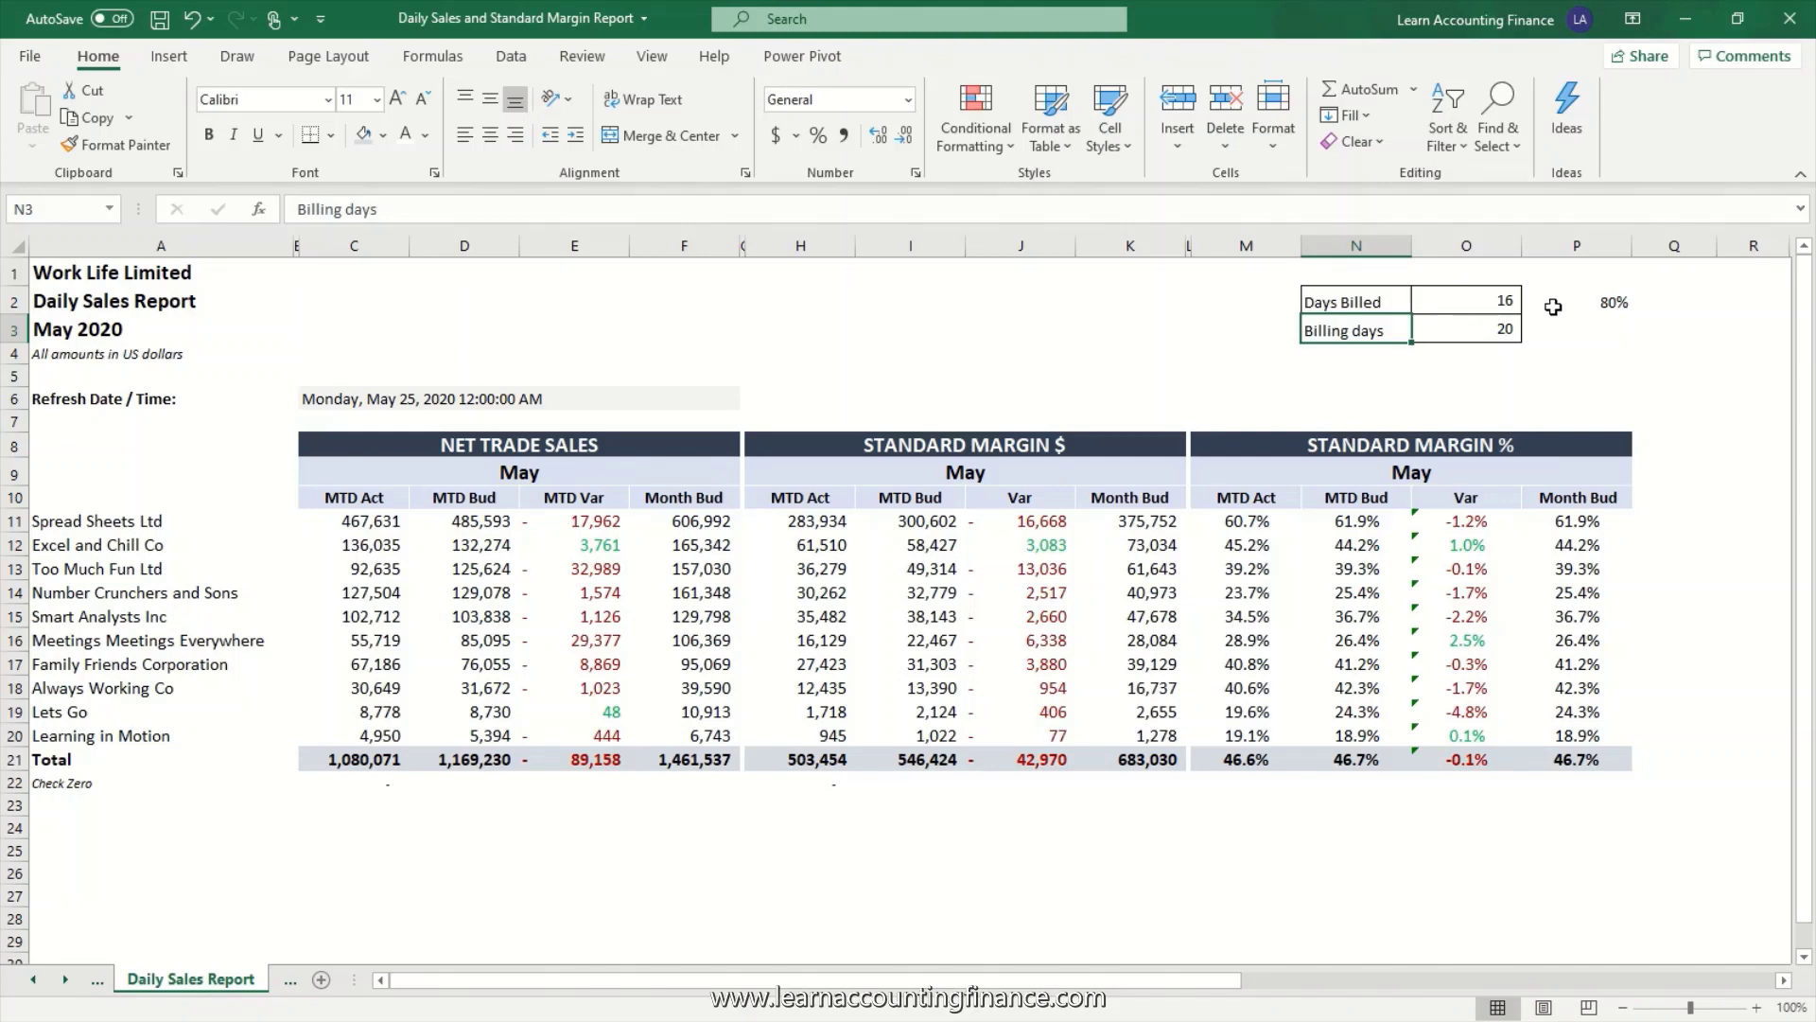
click(1504, 307)
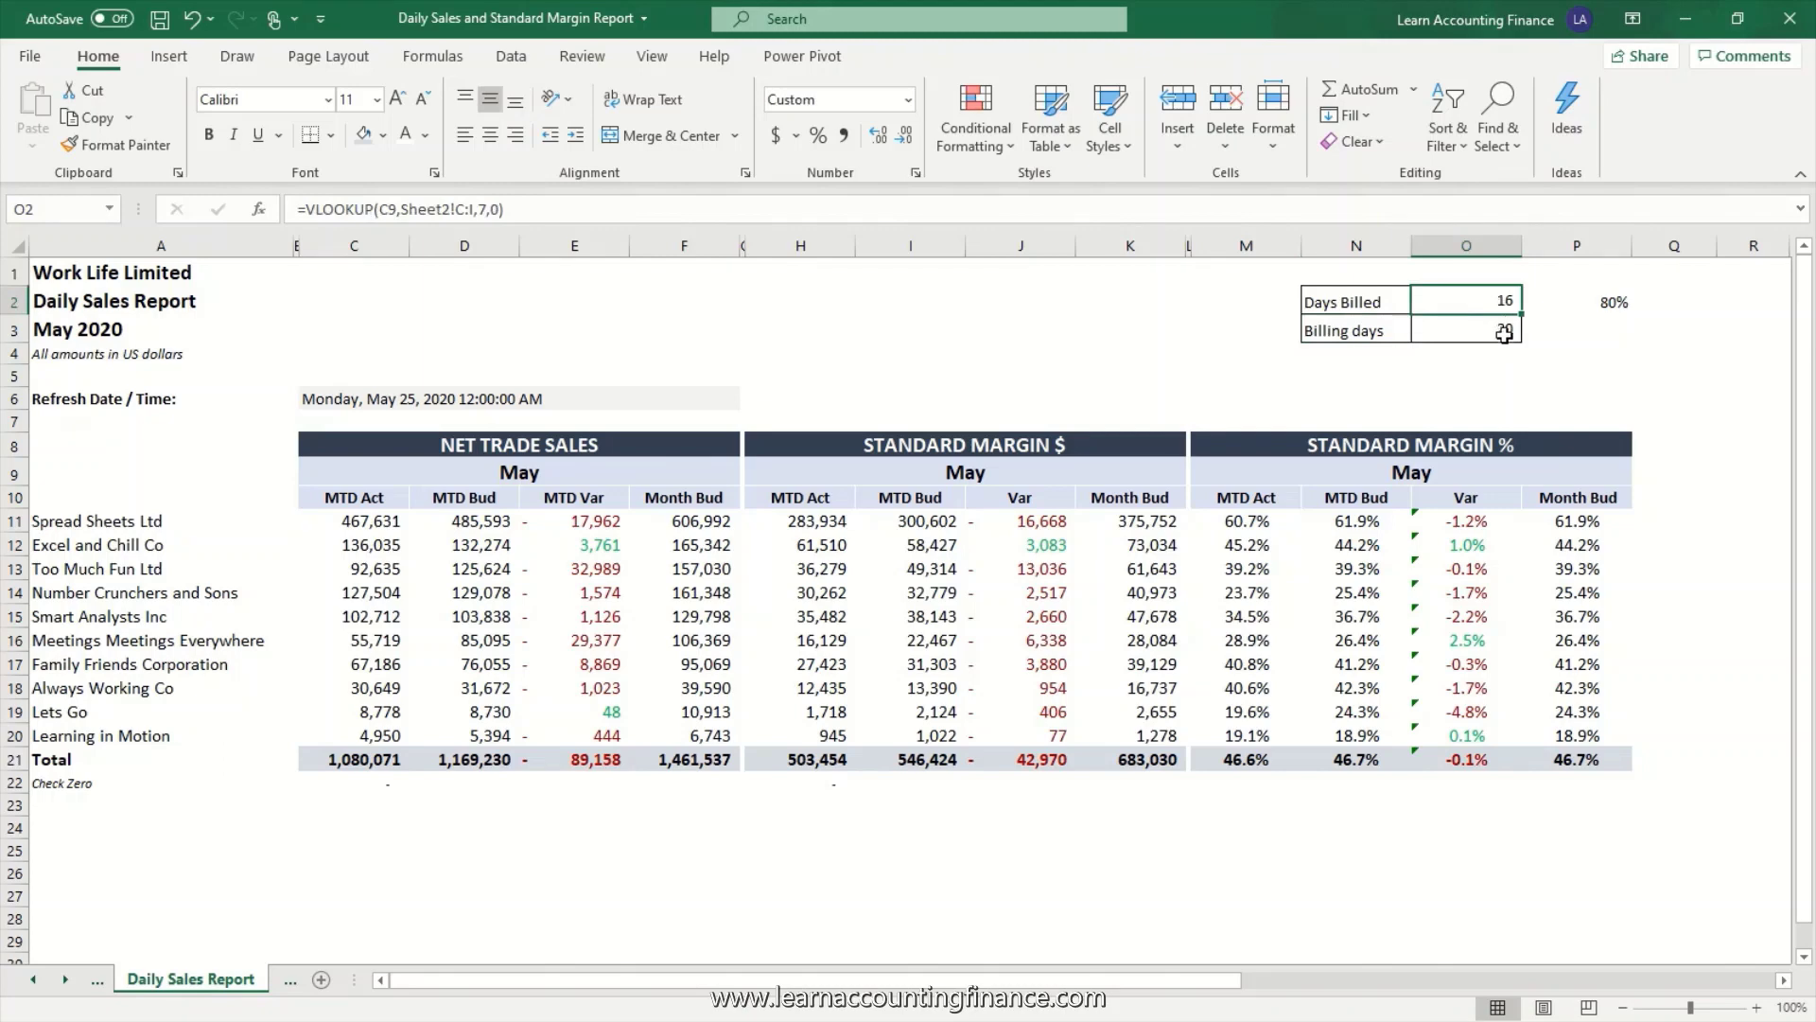
click(1505, 332)
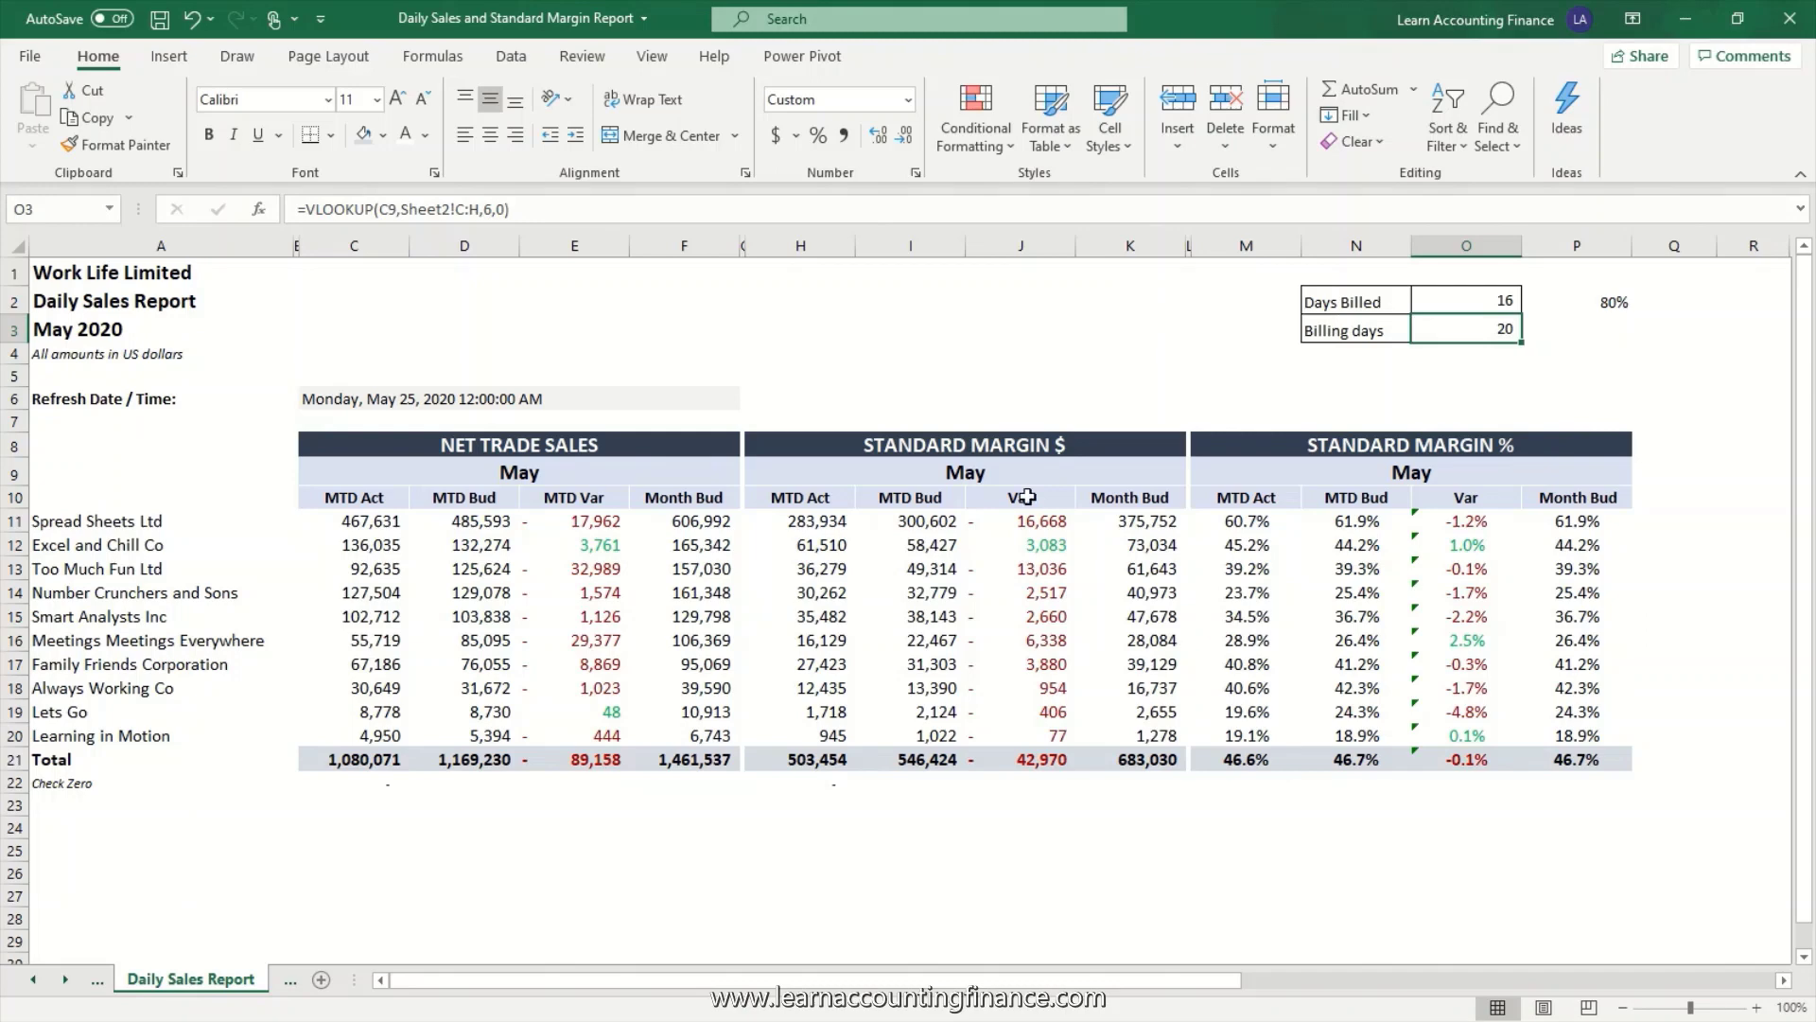
click(1434, 301)
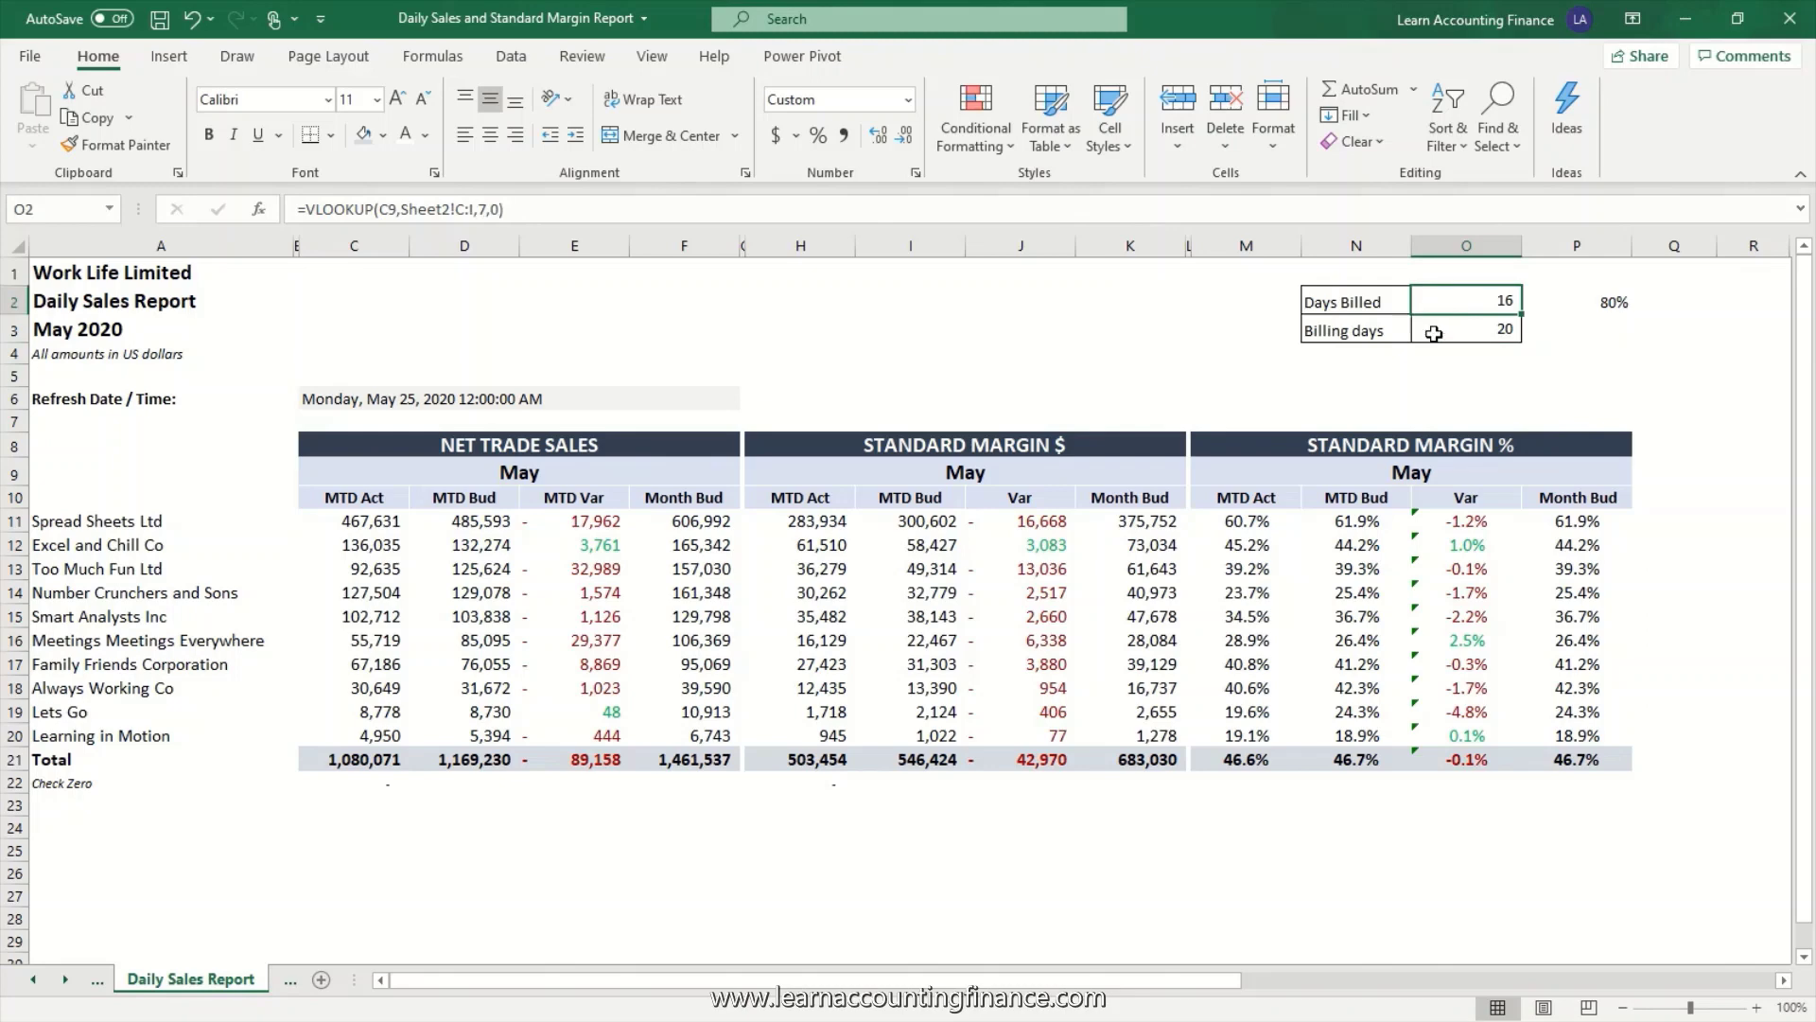
click(1429, 336)
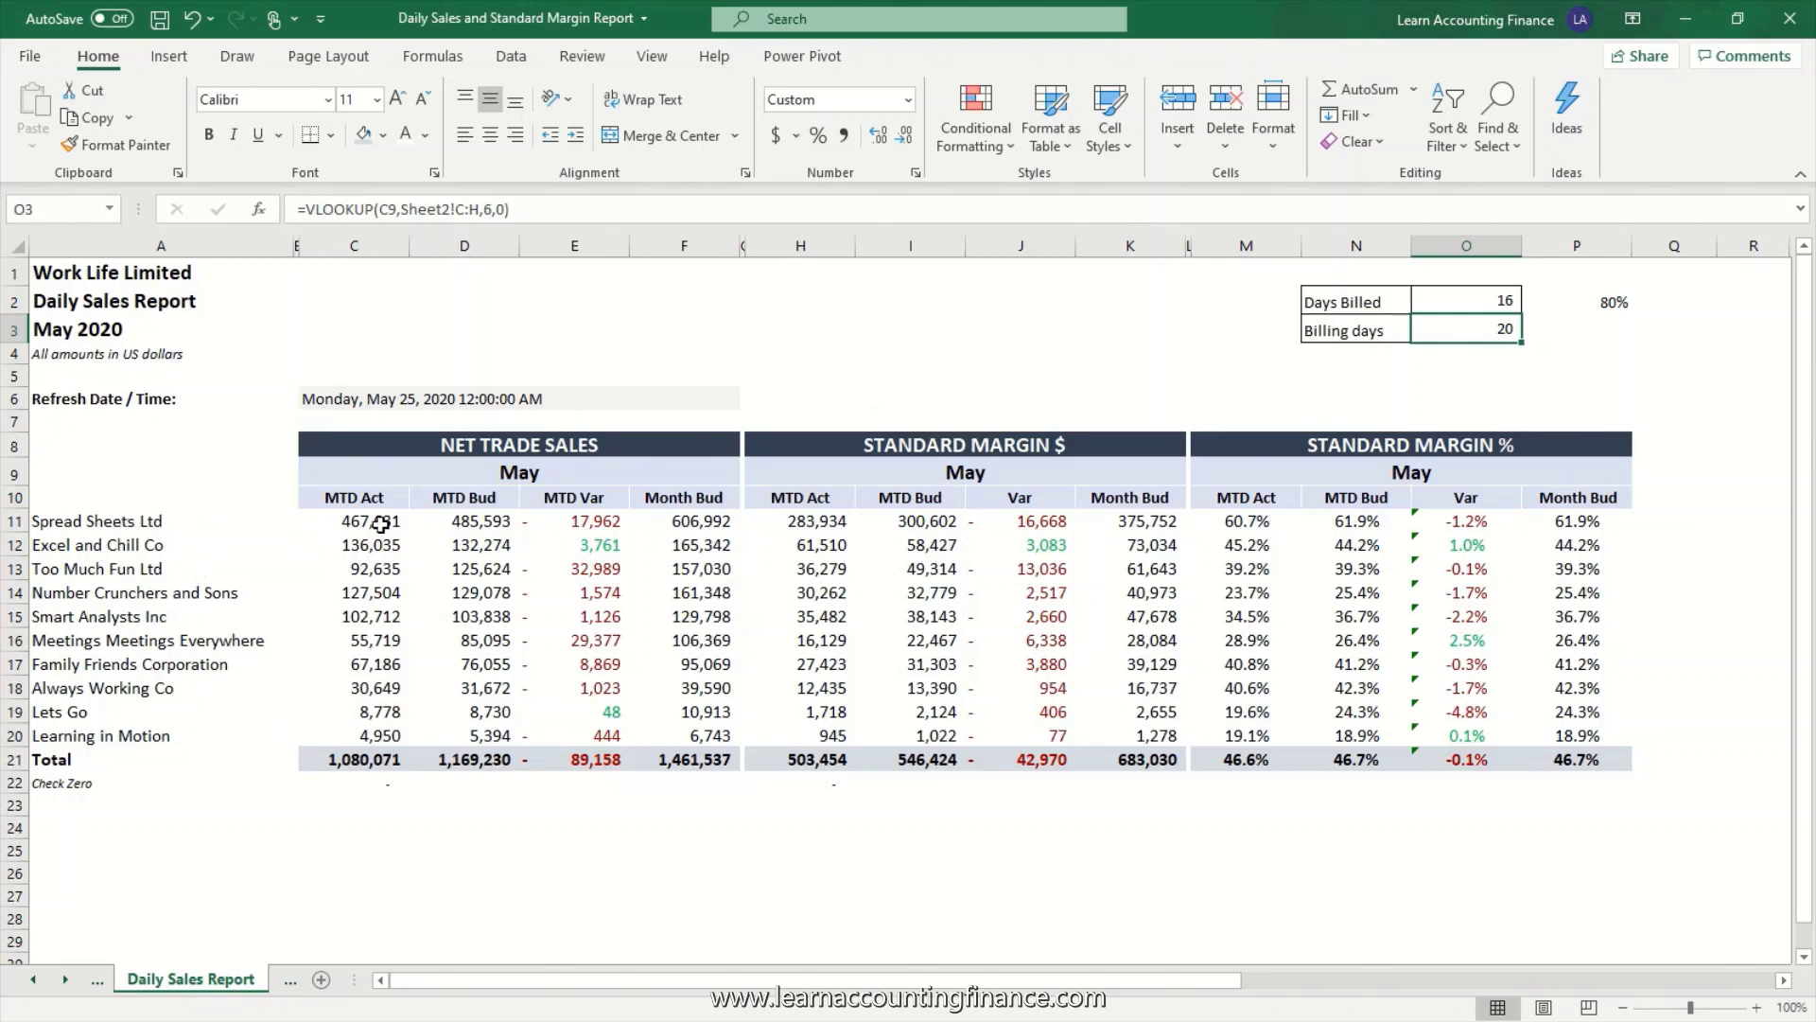
- Look over the report layout: the Standard Margin $ section, the MTD Act and MTD Bud columns, the company list and the report title
click(985, 450)
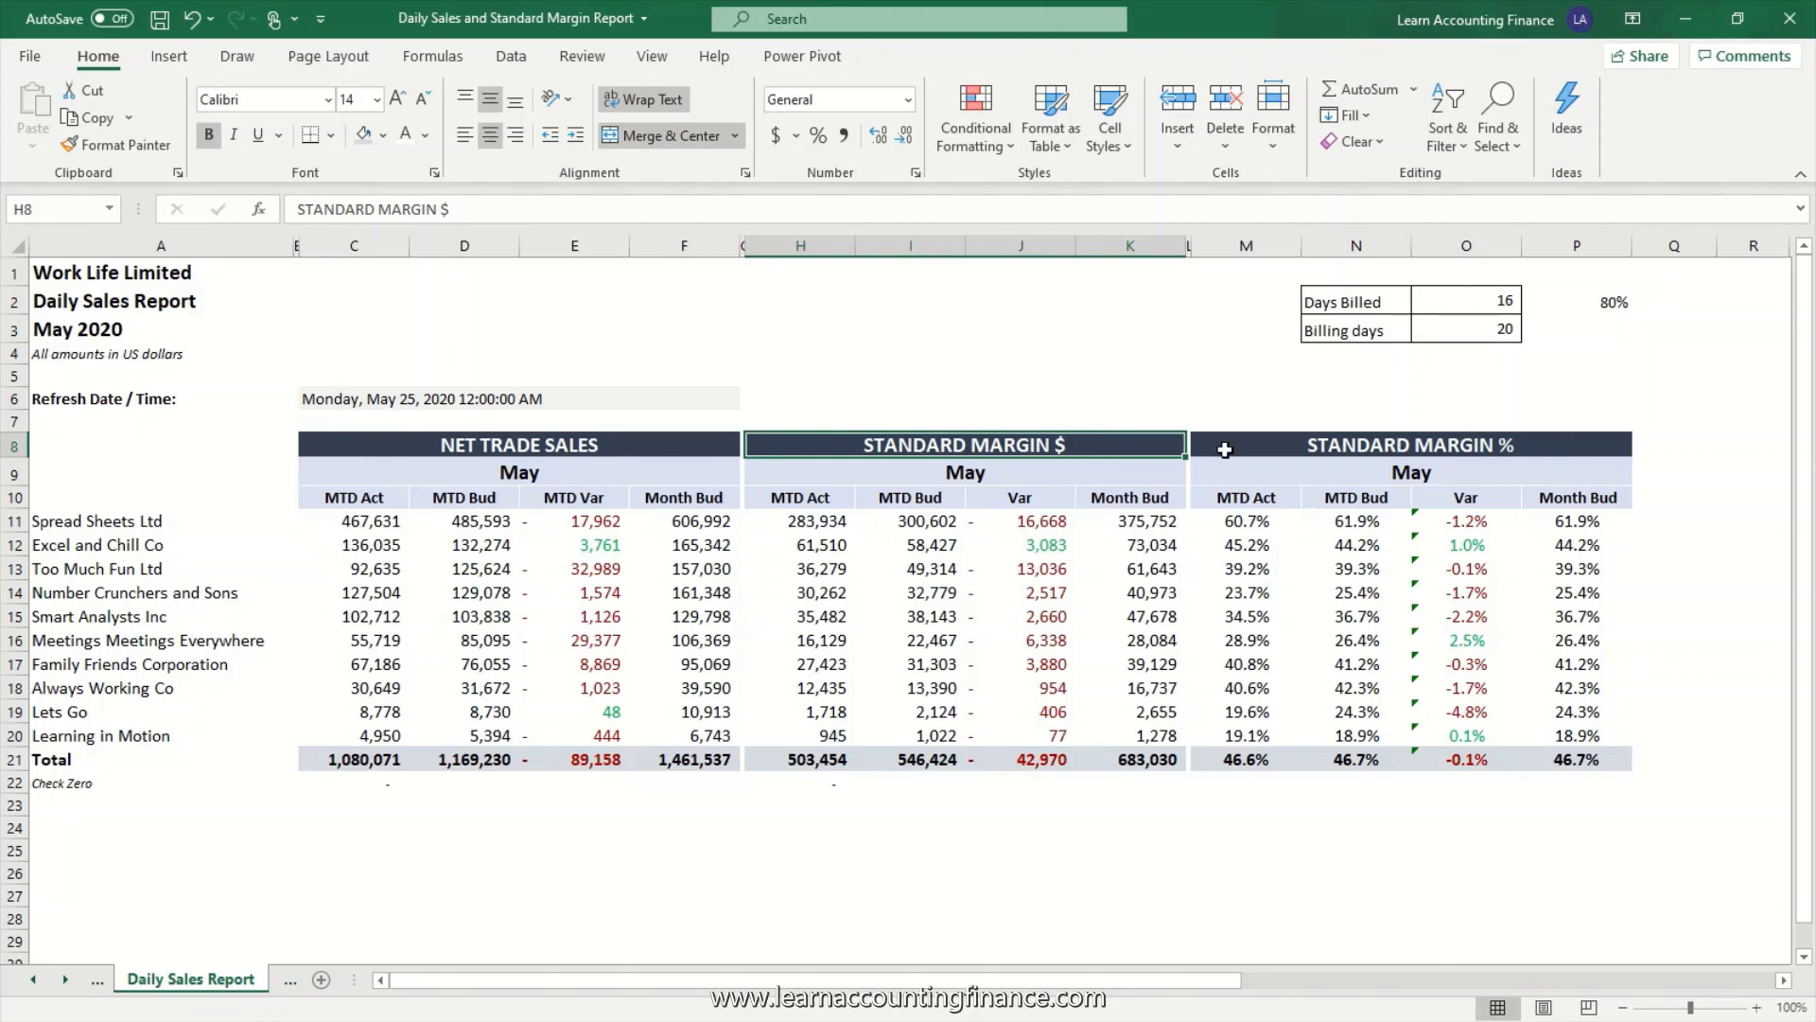
click(323, 498)
click(465, 499)
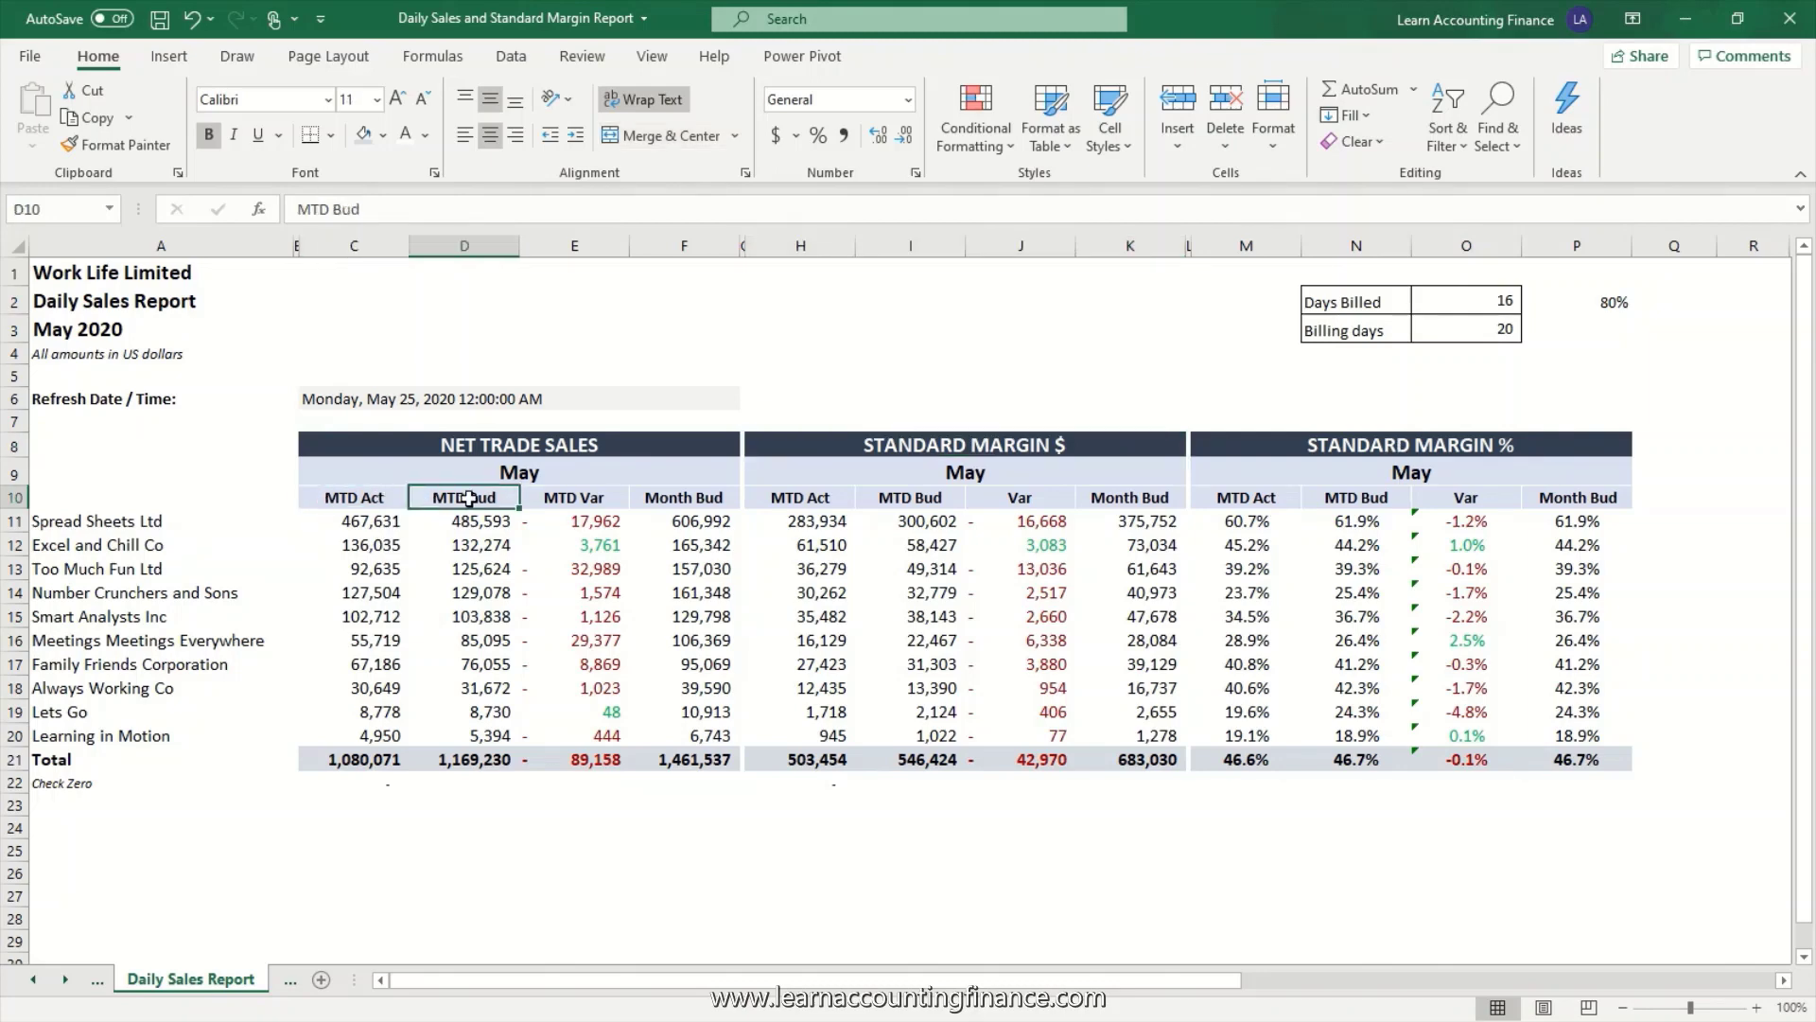
drag(161, 527, 142, 733)
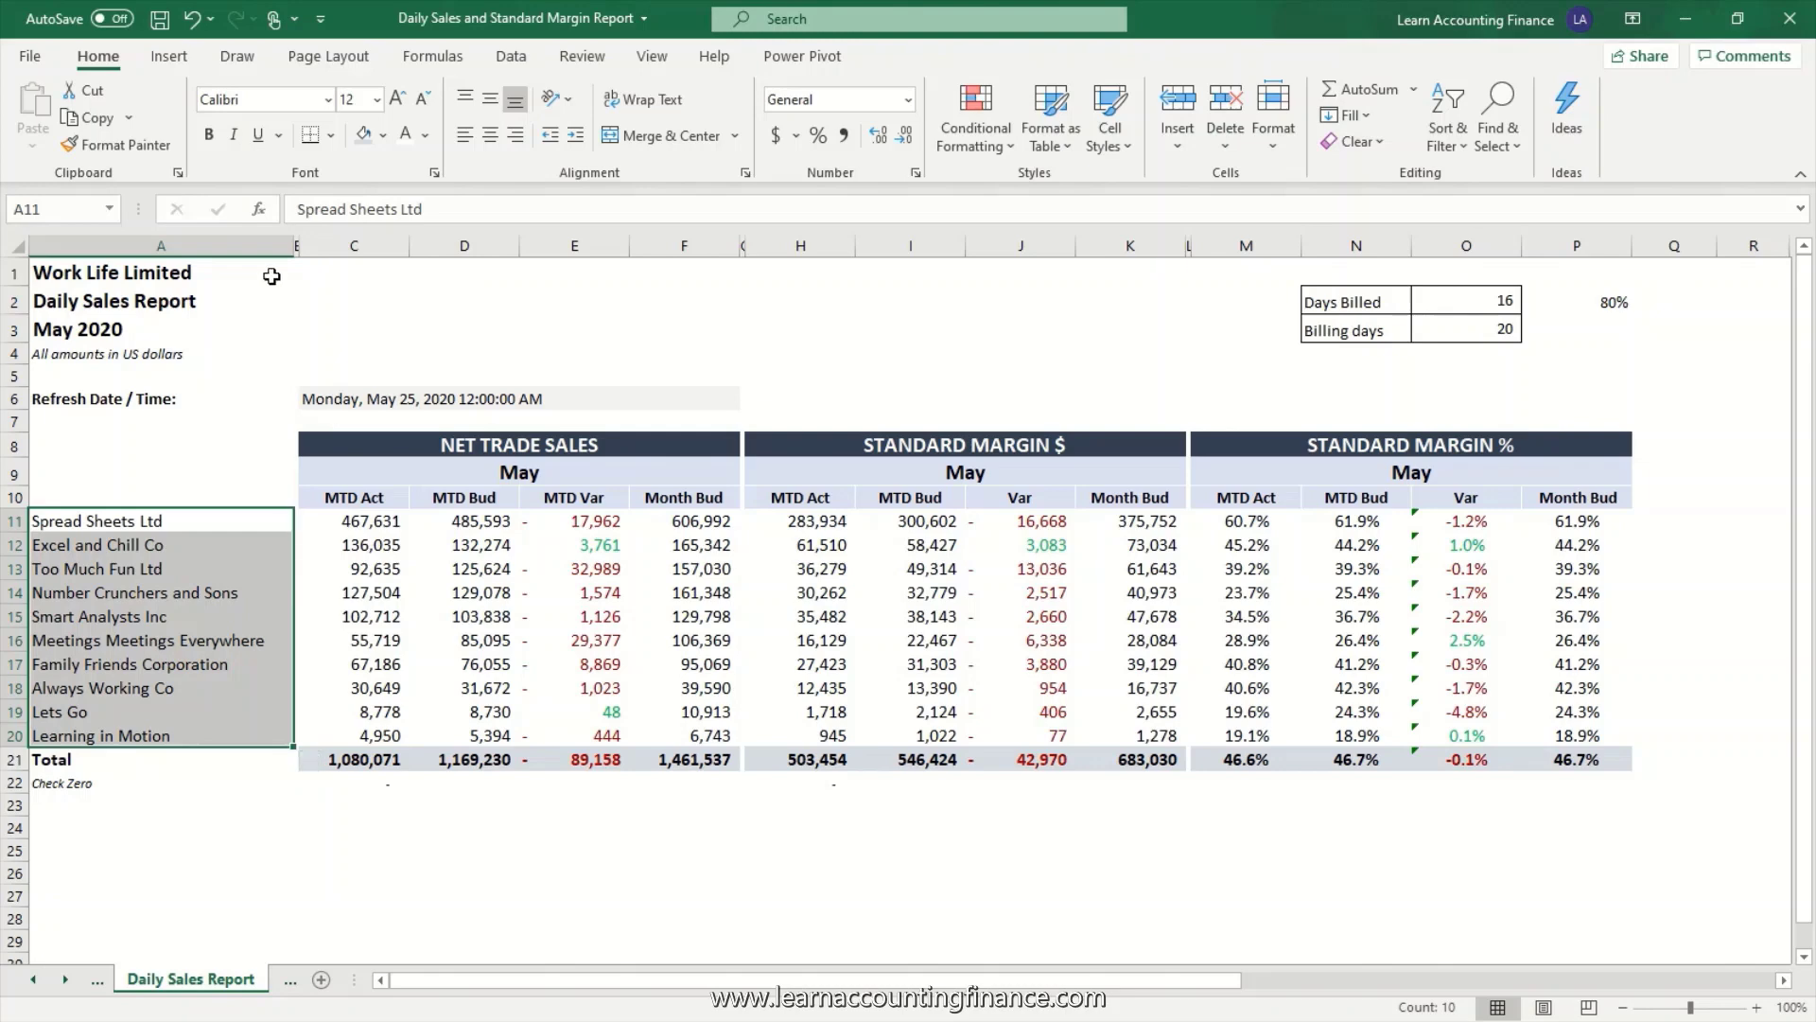
click(101, 277)
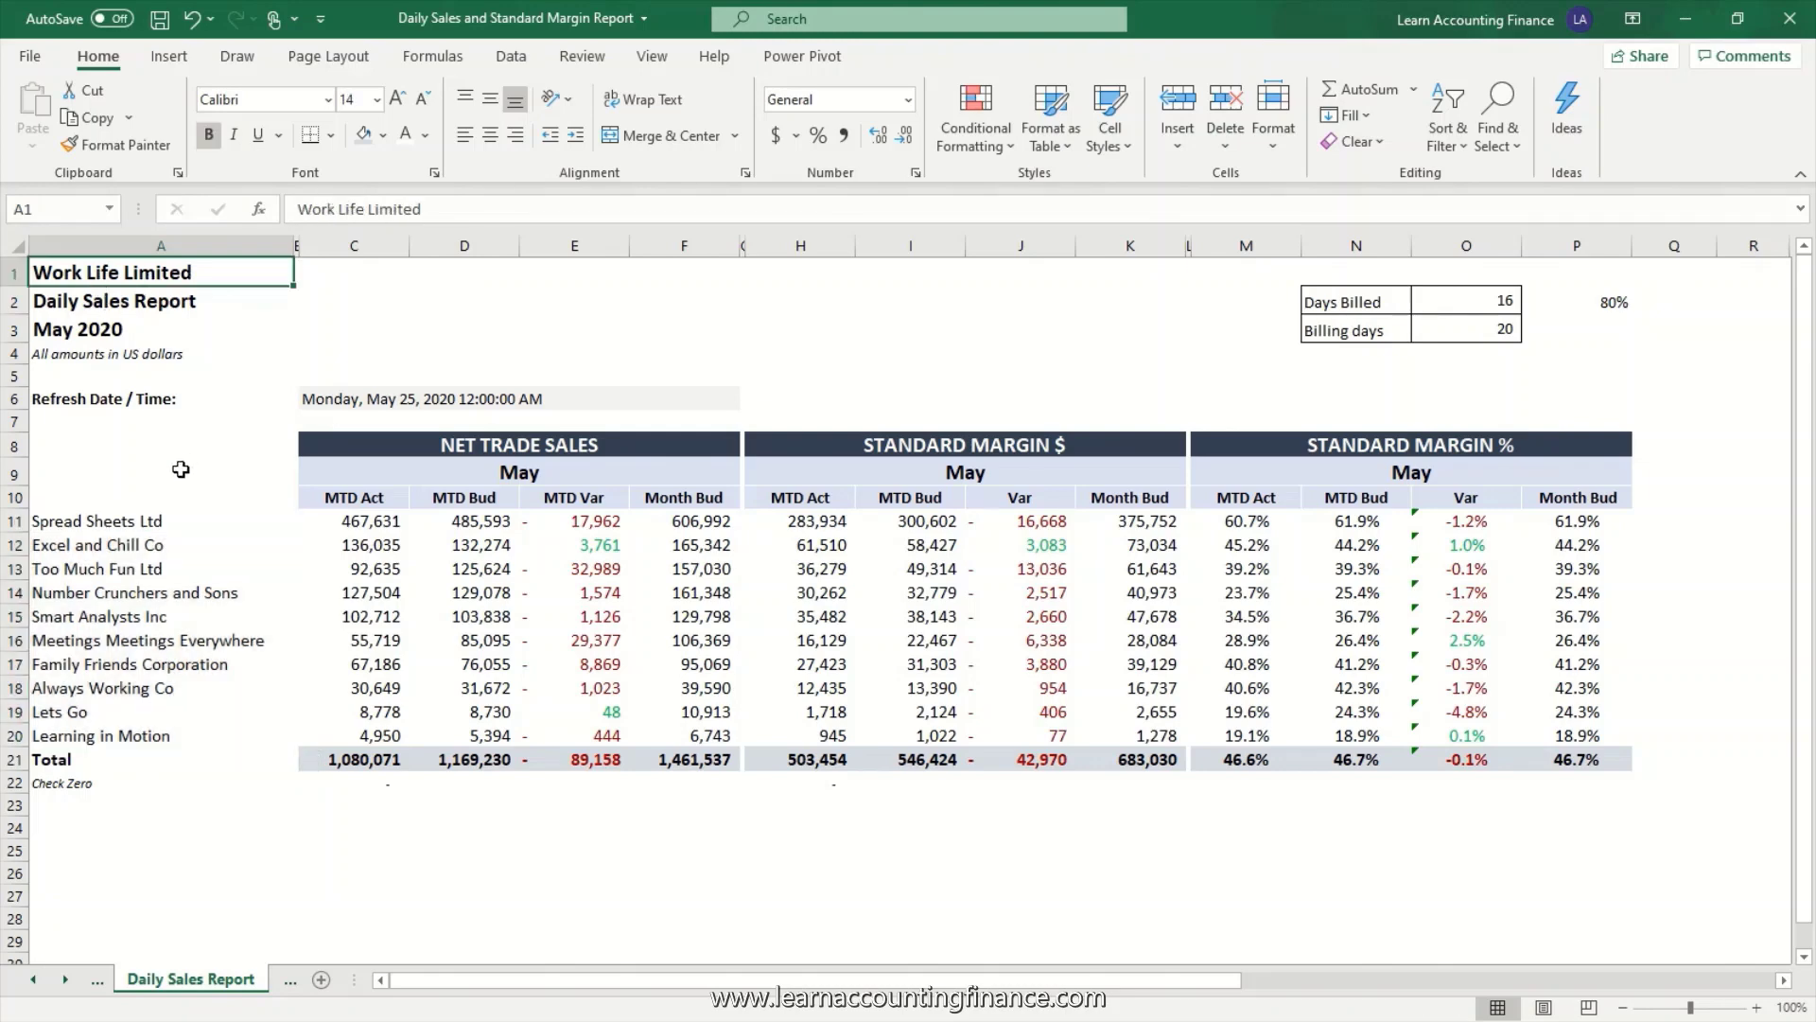